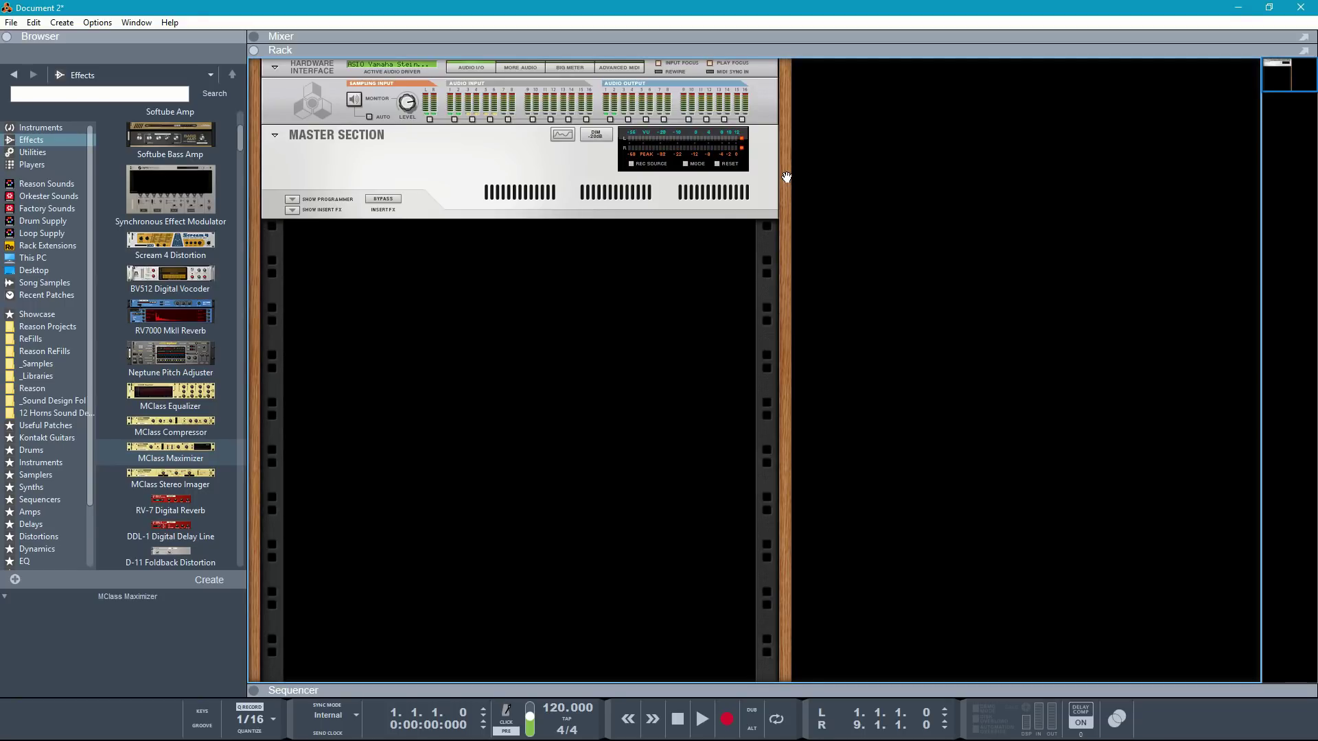
# Step: Show the instrument devices in the browser
pyautogui.click(42, 128)
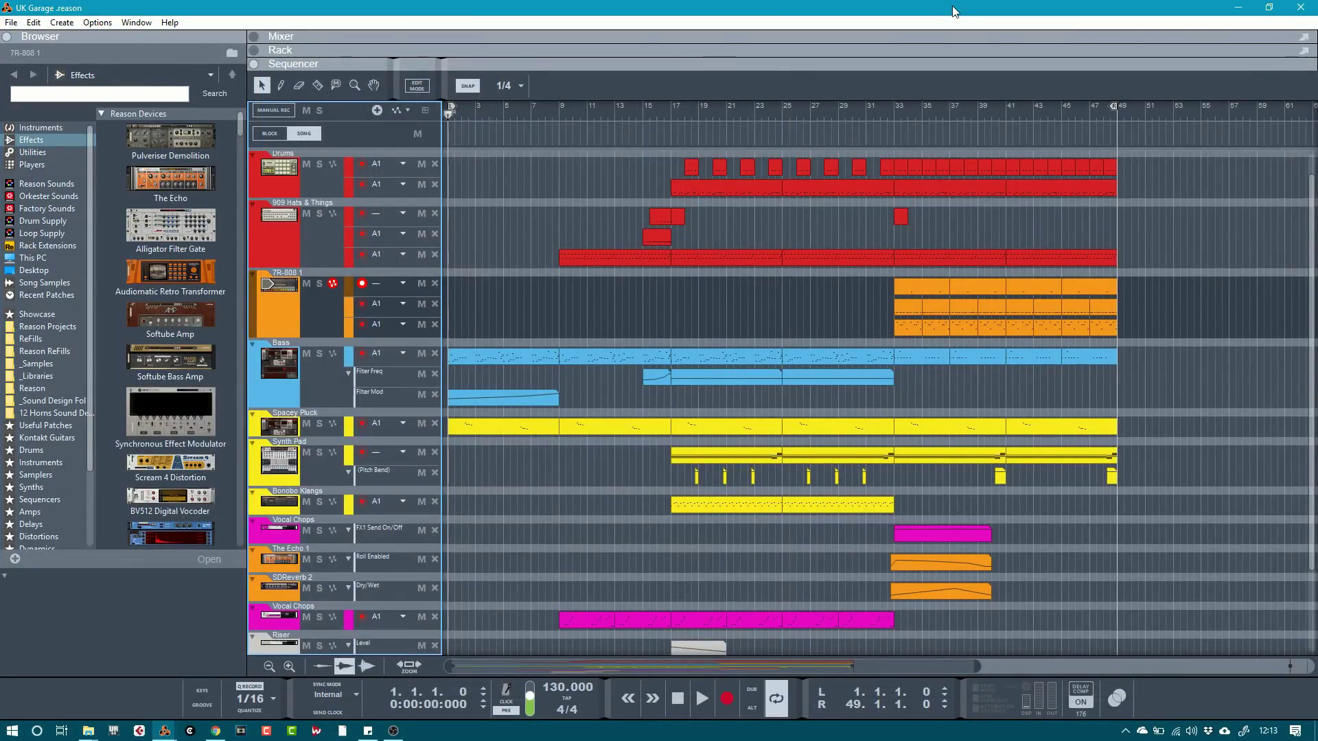
# Step: Play the UK Garage song from the start
pyautogui.press('space')
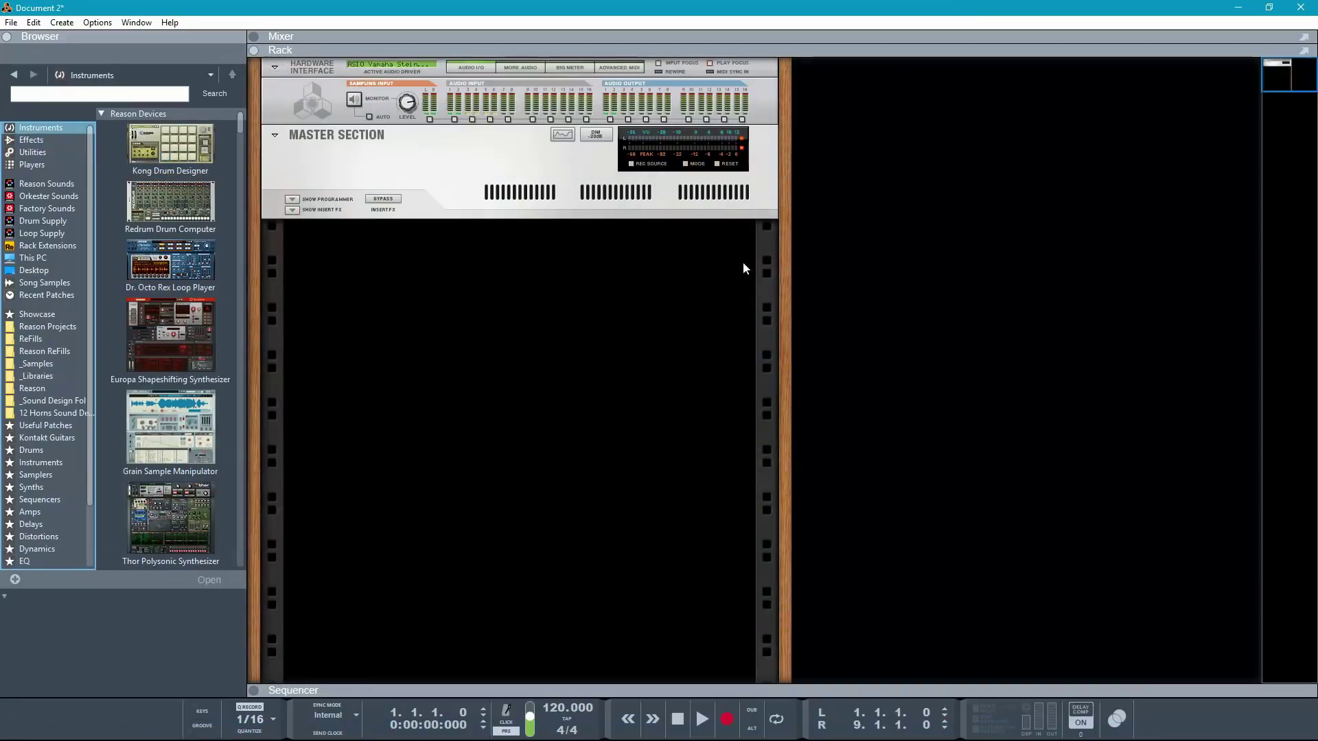
# Step: Add a Europa Shapeshifting Synthesizer in a rack column beside the master section and set engine 1's wave shape to about 48.8%
pyautogui.moveTo(170, 335); pyautogui.dragTo(938, 284)
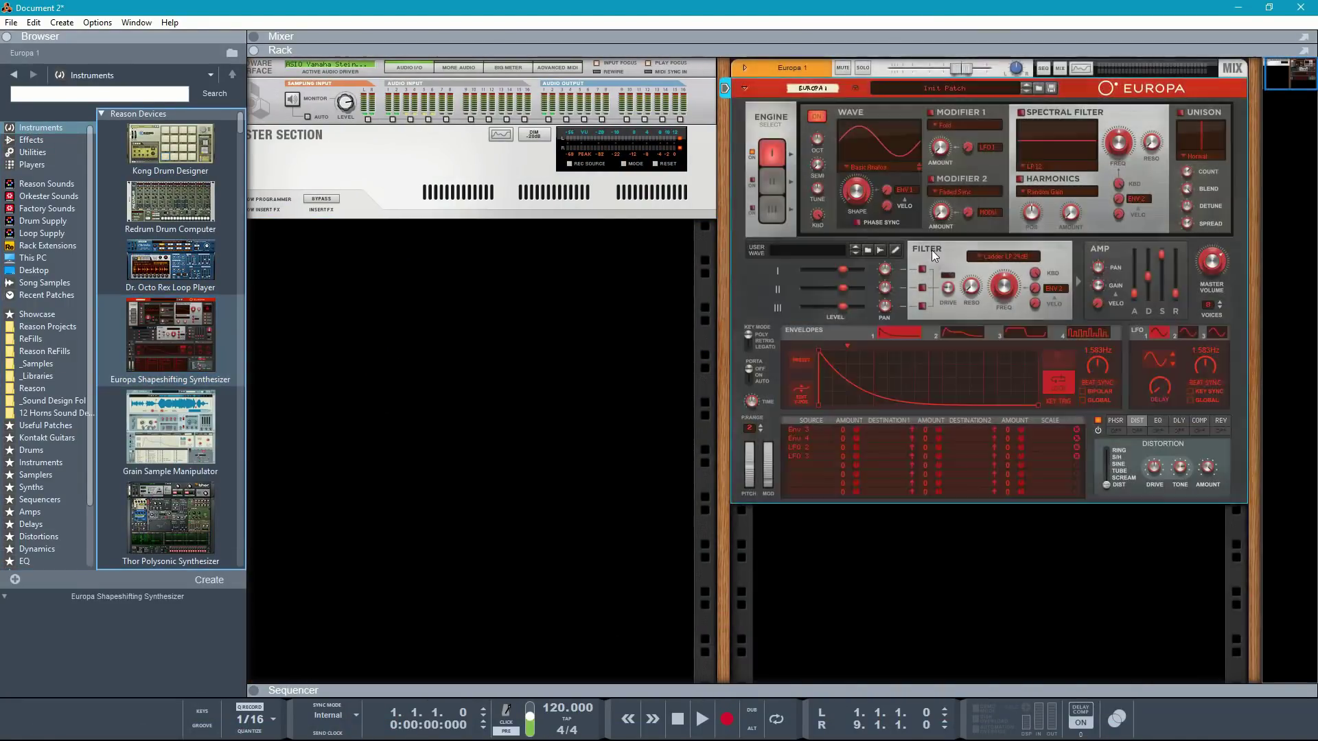
pyautogui.click(869, 192)
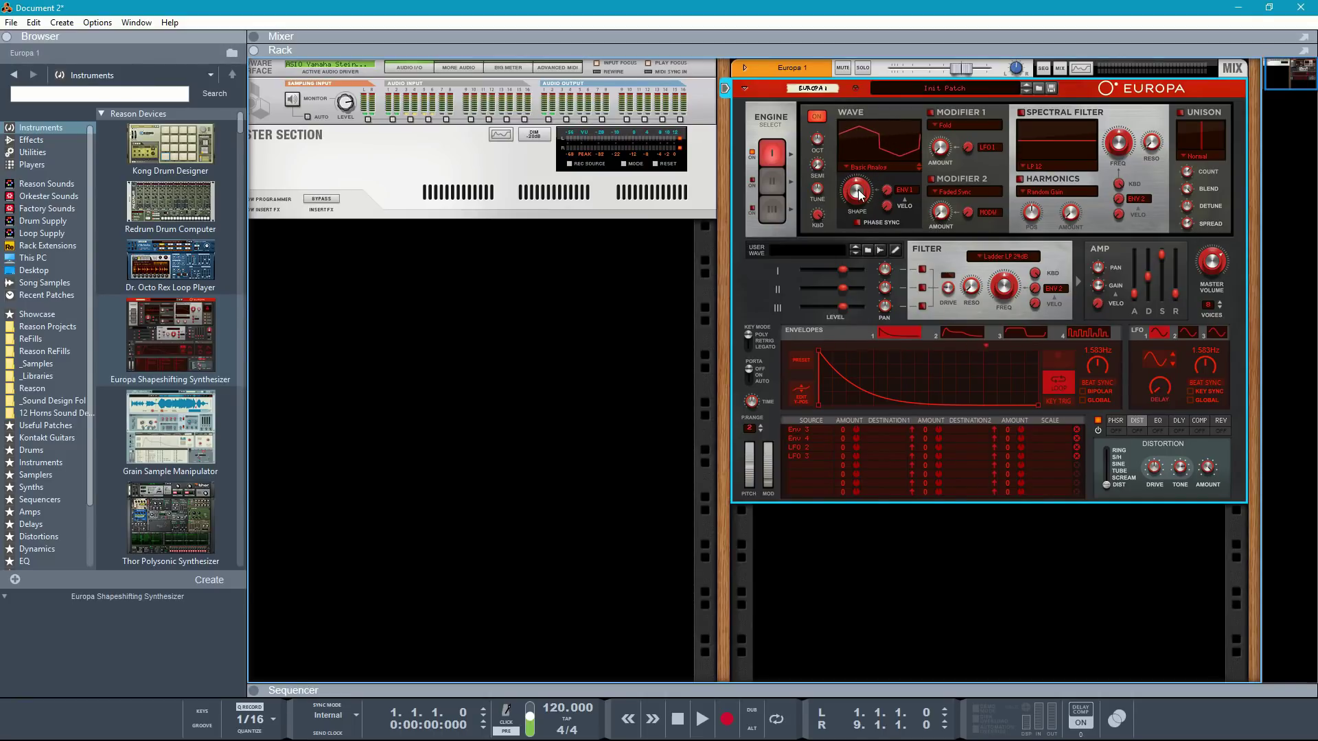
pyautogui.moveTo(858, 195)
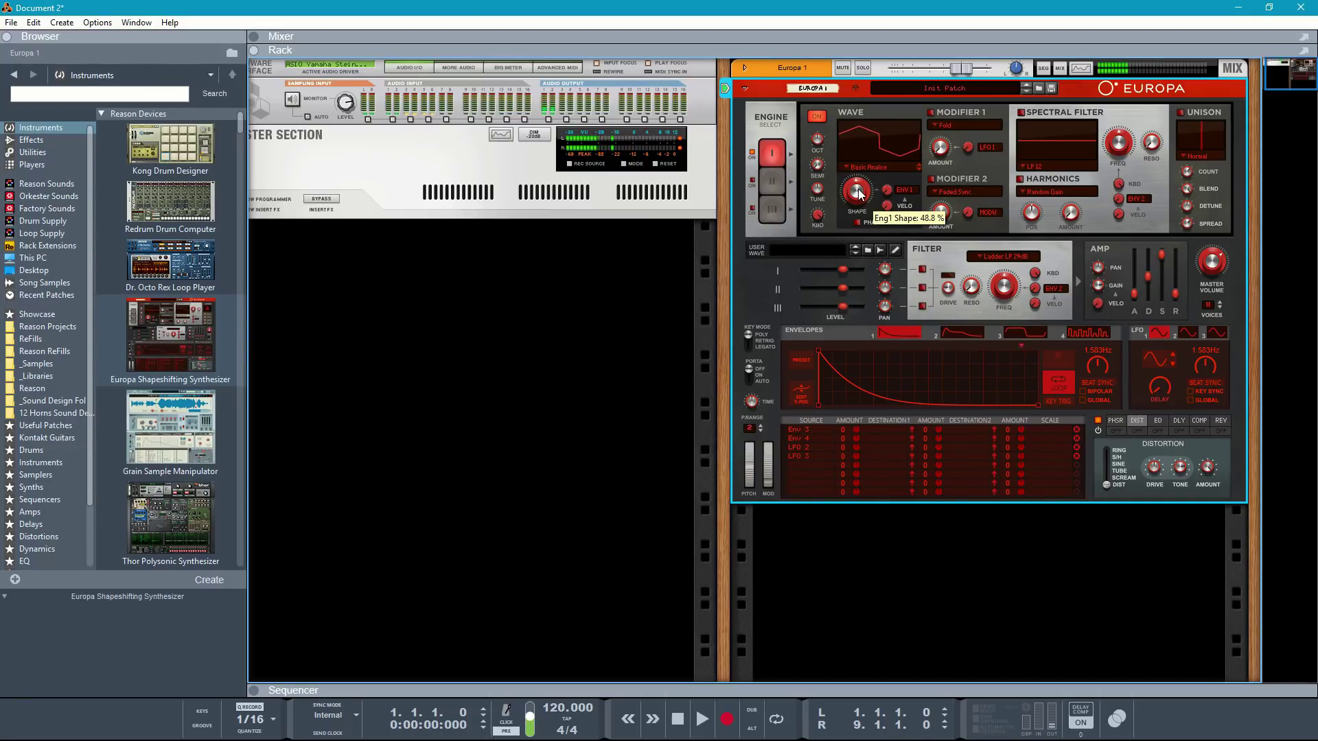
# Step: Set engine 1's Modifier 1 to Phase Distort, adjust its amount and LFO 1 modulation, and slow the LFO 1 rate
pyautogui.click(947, 128)
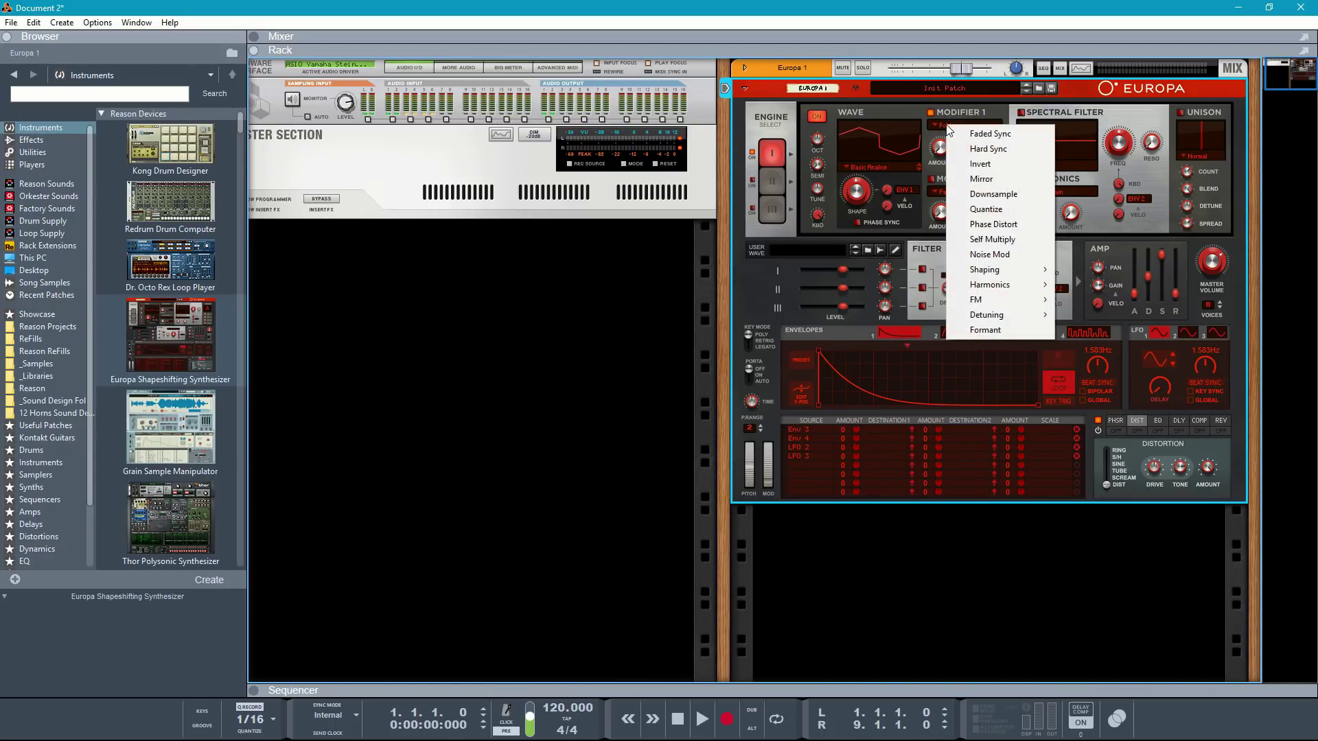
pyautogui.click(993, 224)
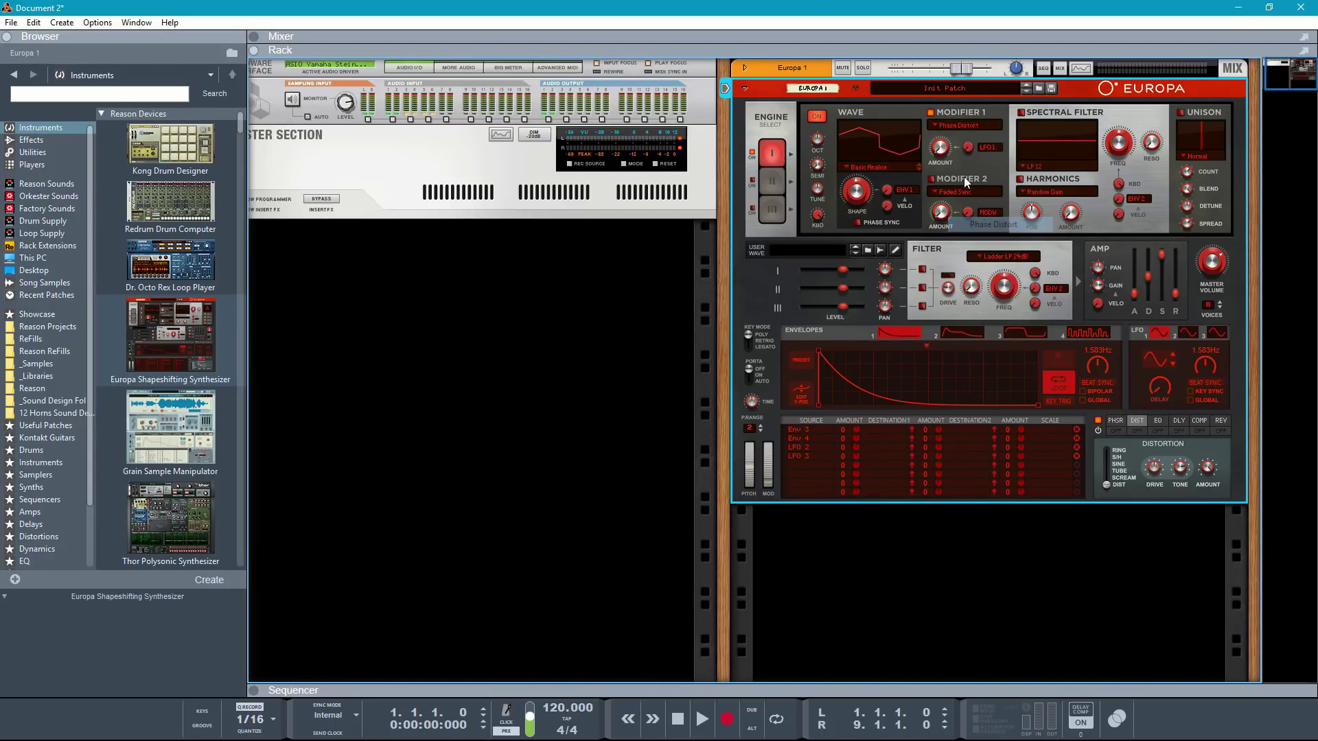
pyautogui.moveTo(943, 155); pyautogui.dragTo(965, 63)
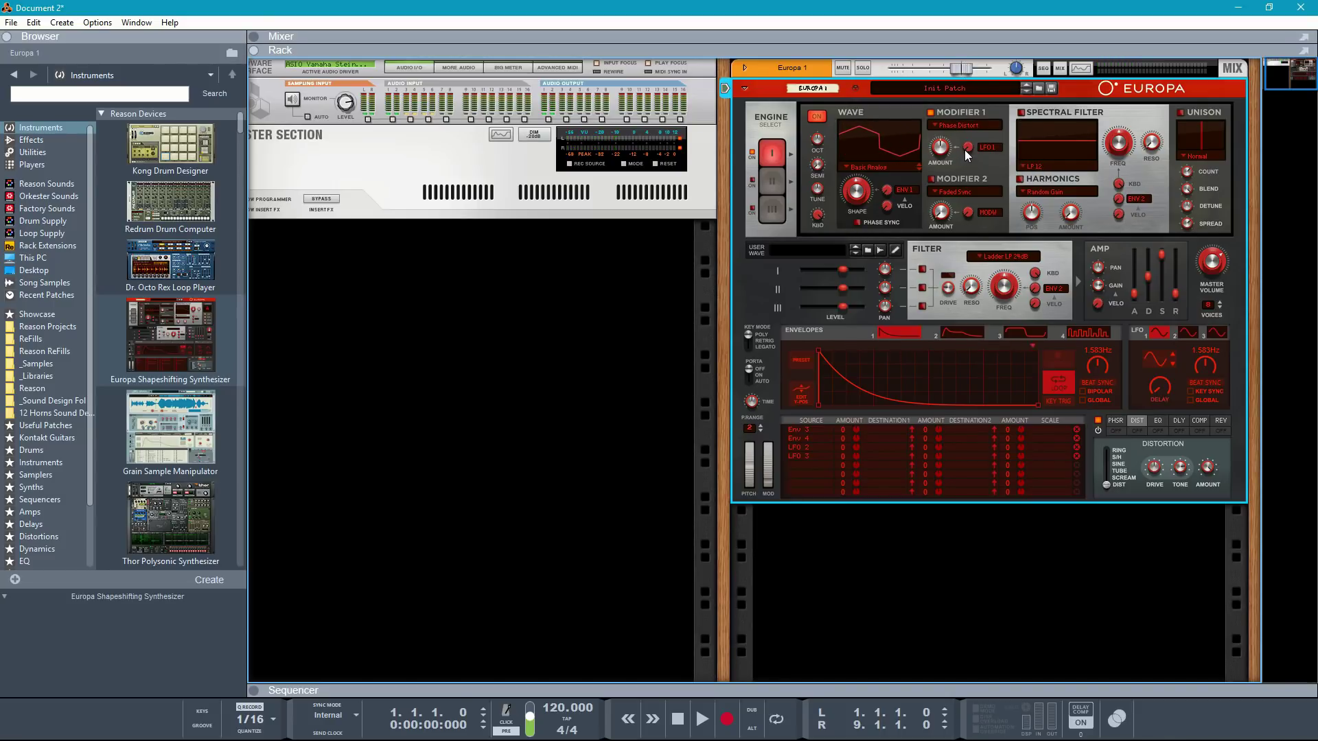
pyautogui.moveTo(968, 149); pyautogui.dragTo(971, 117)
pyautogui.moveTo(1205, 366); pyautogui.dragTo(1208, 386)
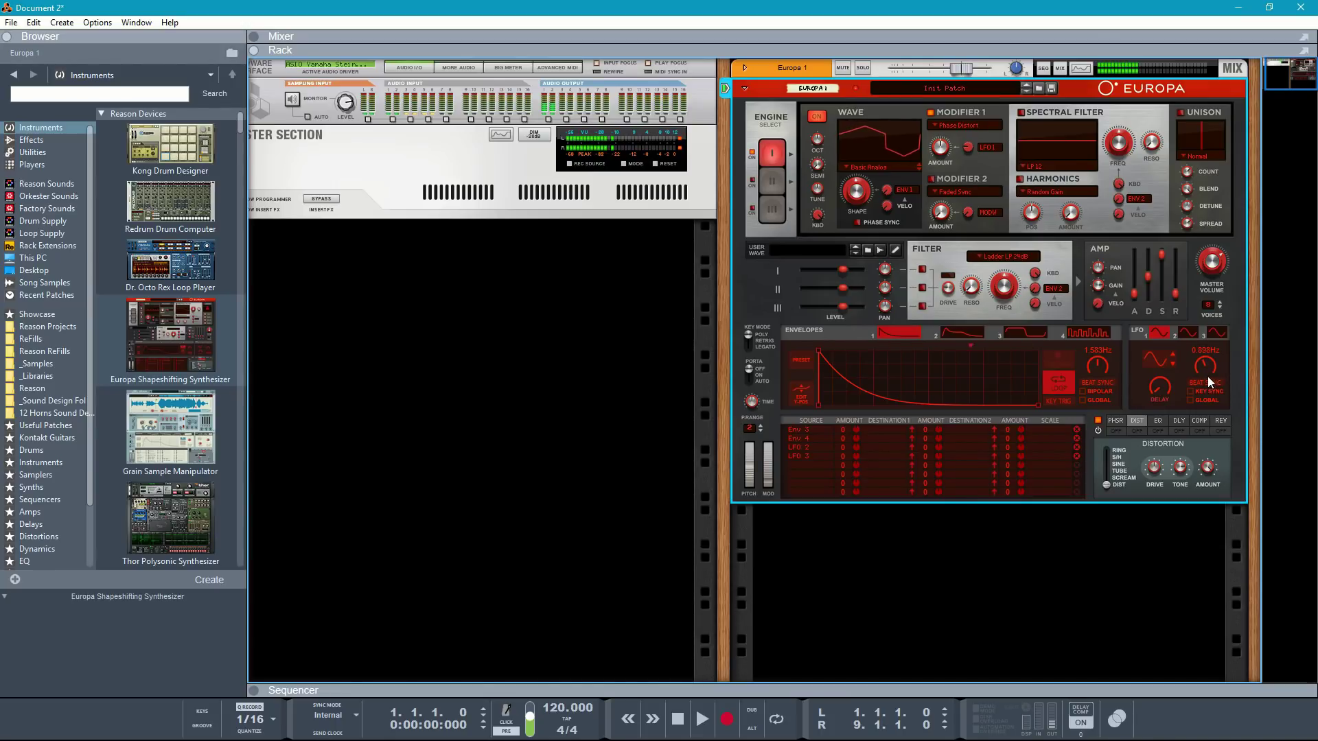
# Step: Set engine 1's Modifier 2 to the Unison3 detuning type and adjust its amount
pyautogui.click(943, 196)
pyautogui.moveTo(1016, 384)
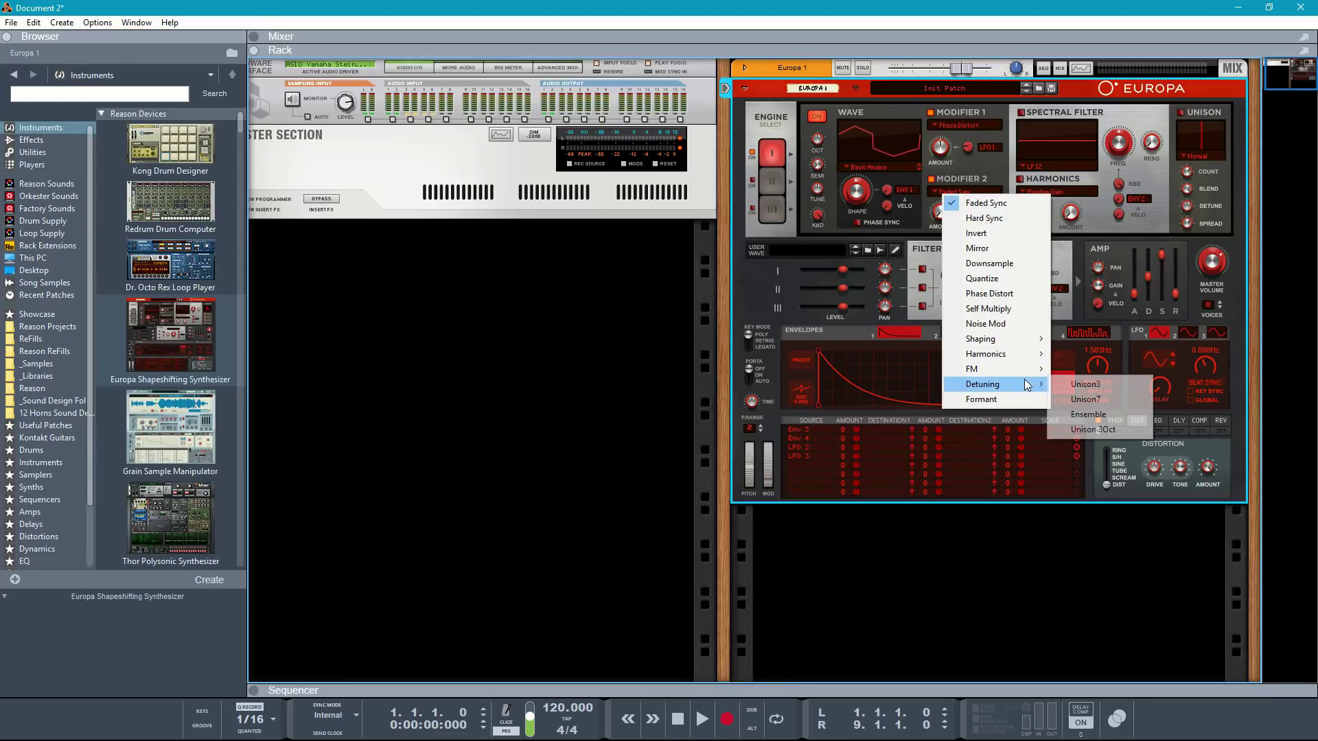
pyautogui.click(1069, 387)
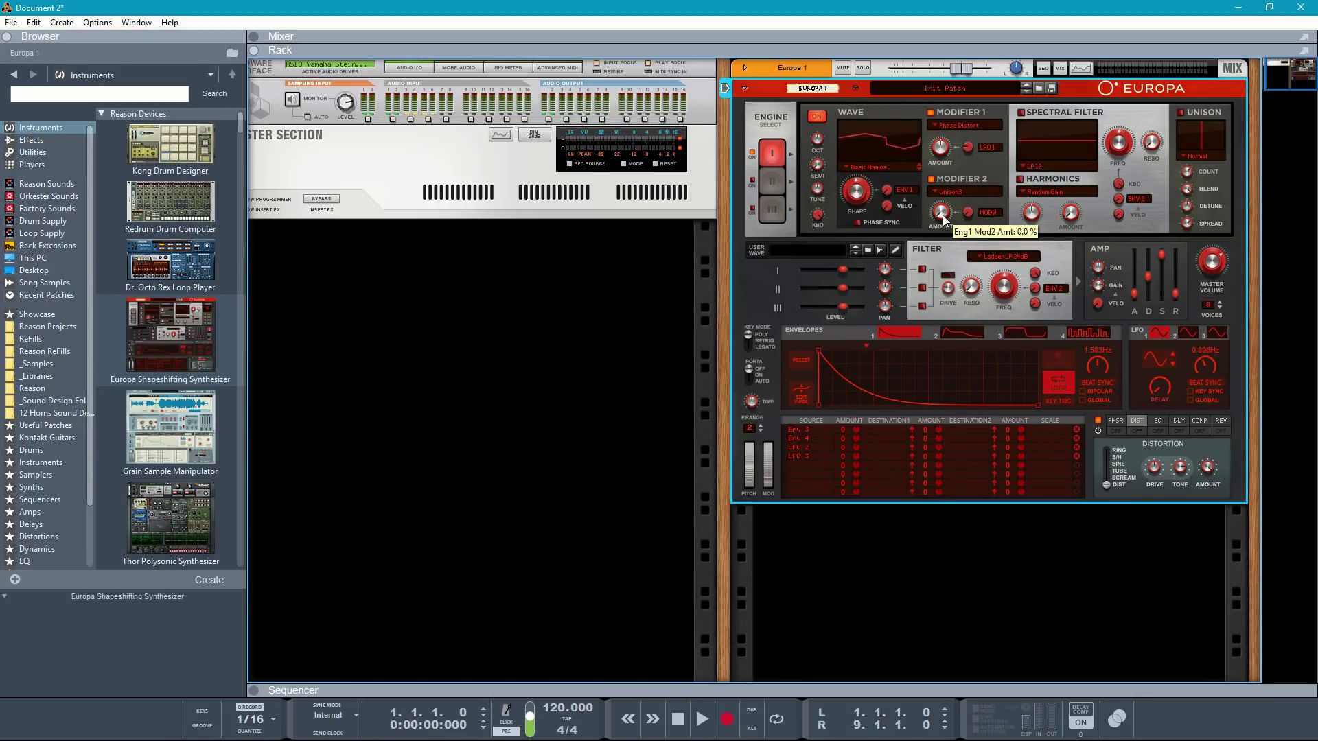
pyautogui.moveTo(944, 218); pyautogui.dragTo(961, 93)
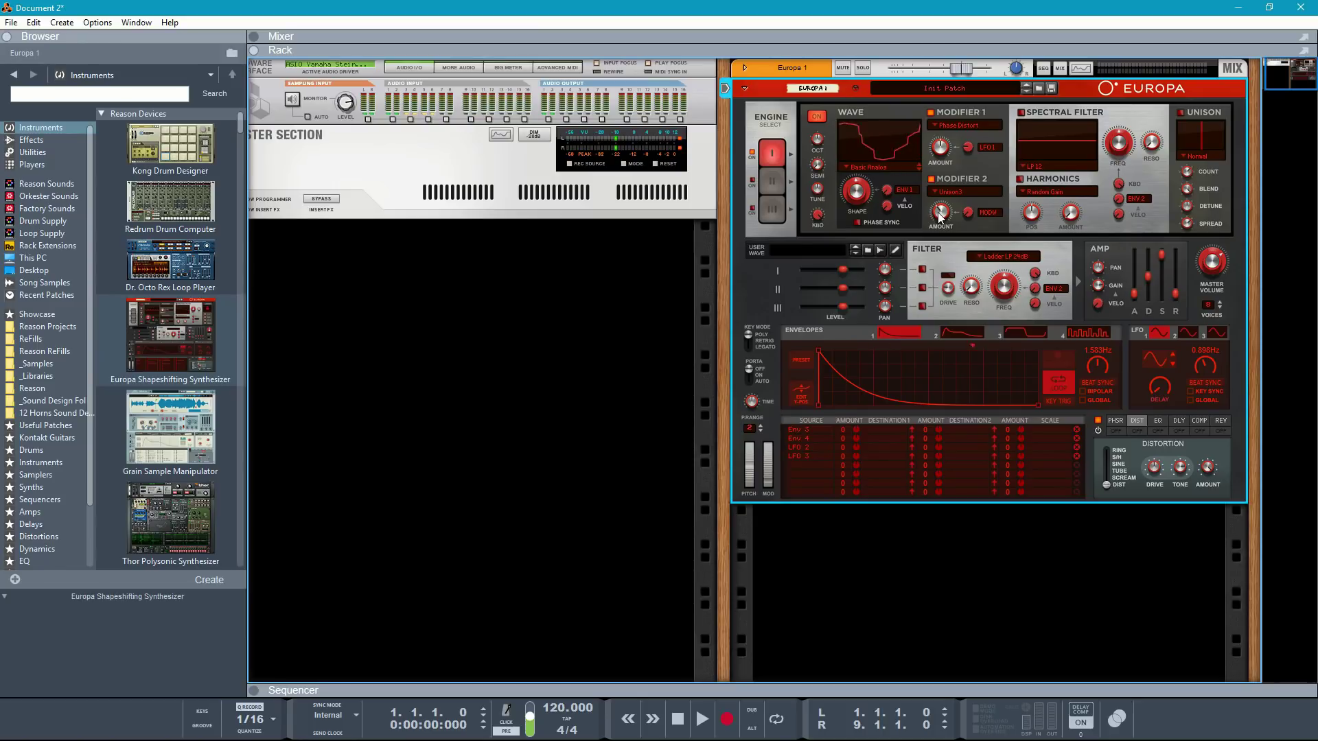
pyautogui.moveTo(942, 214)
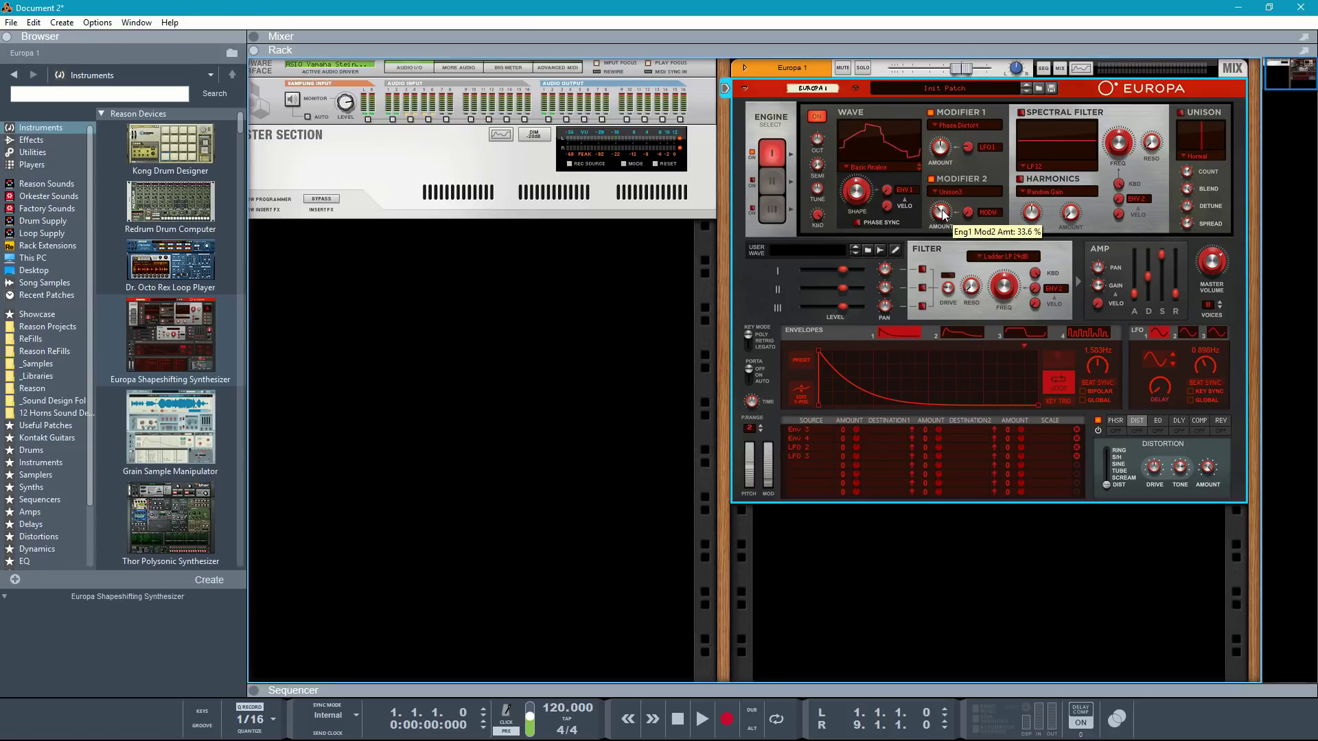
pyautogui.moveTo(940, 209); pyautogui.dragTo(940, 220)
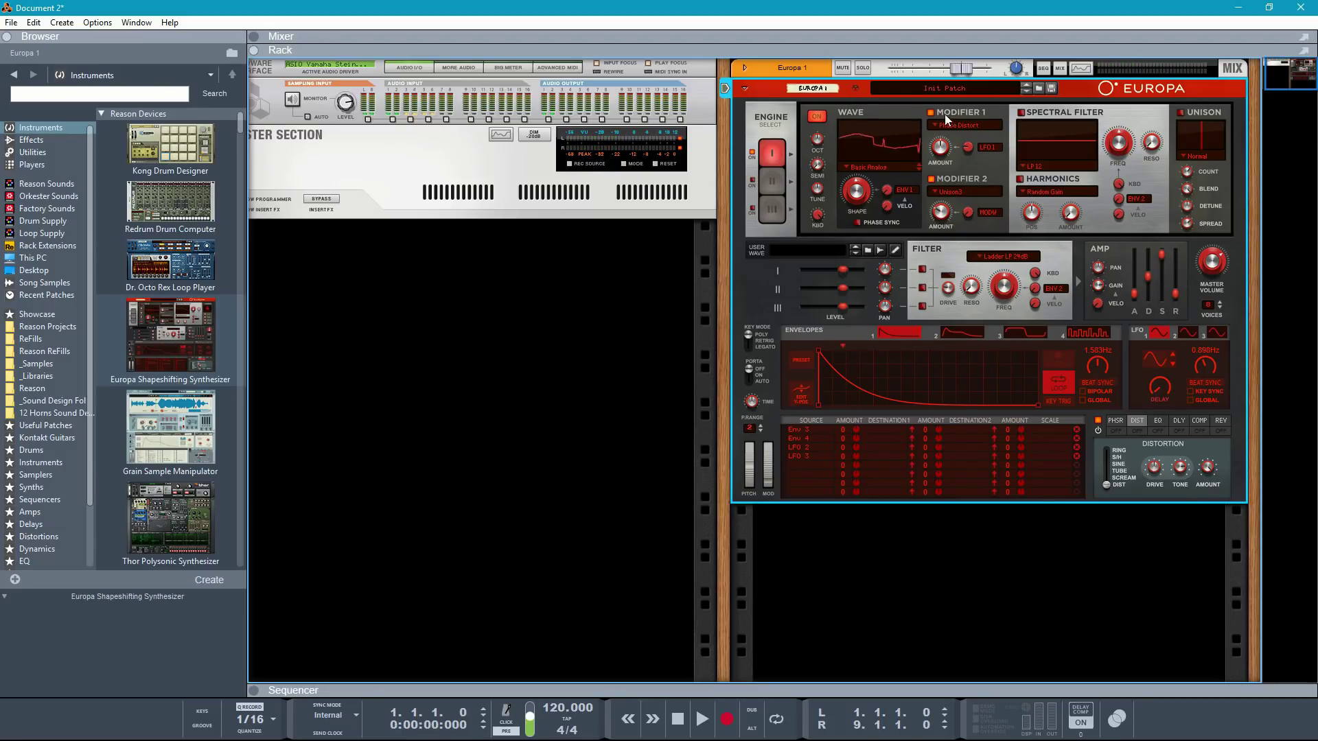
# Step: Turn on engine 1's spectral filter, set it to Resonator 1, and adjust its resonance and frequency
pyautogui.click(1021, 112)
pyautogui.click(1030, 166)
pyautogui.click(1077, 341)
pyautogui.moveTo(1153, 134); pyautogui.dragTo(1122, 167)
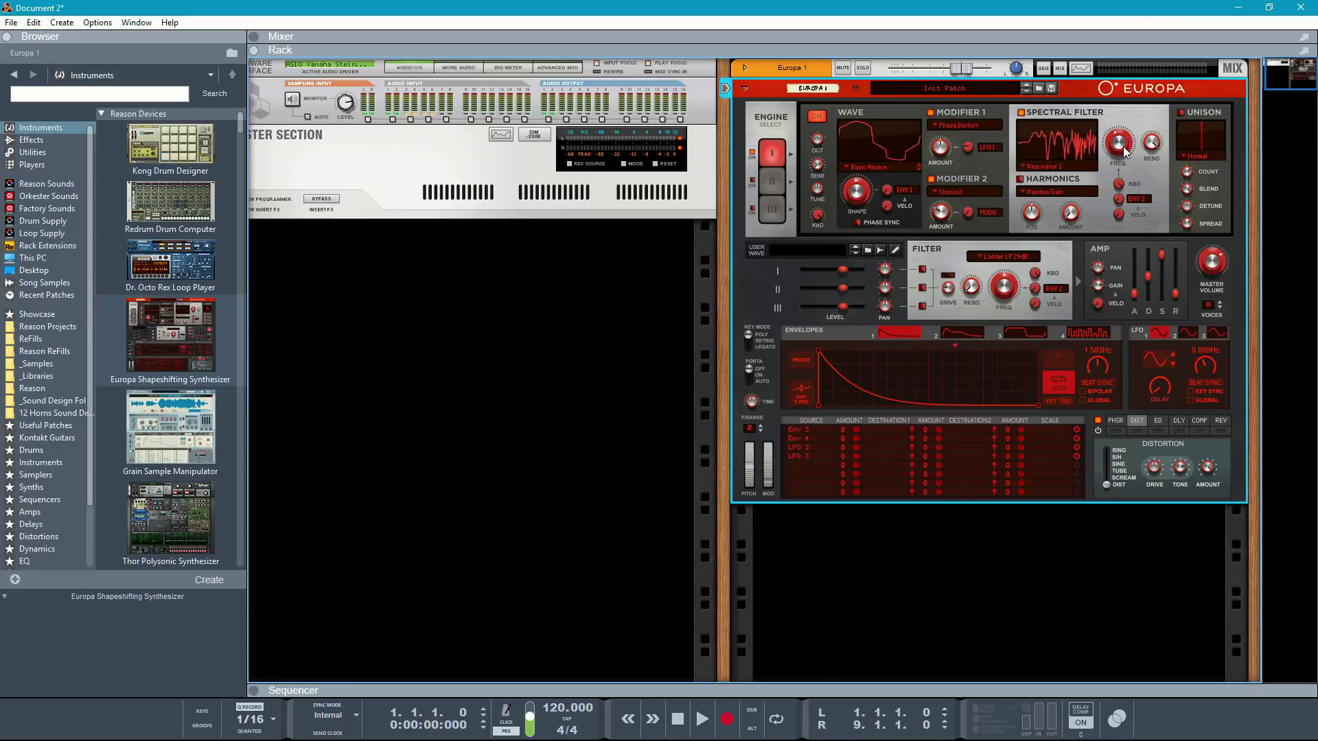
pyautogui.moveTo(1118, 150)
pyautogui.mouseDown()
pyautogui.moveTo(1133, 201)
pyautogui.moveTo(1145, 69)
pyautogui.moveTo(1134, 157)
pyautogui.mouseUp()
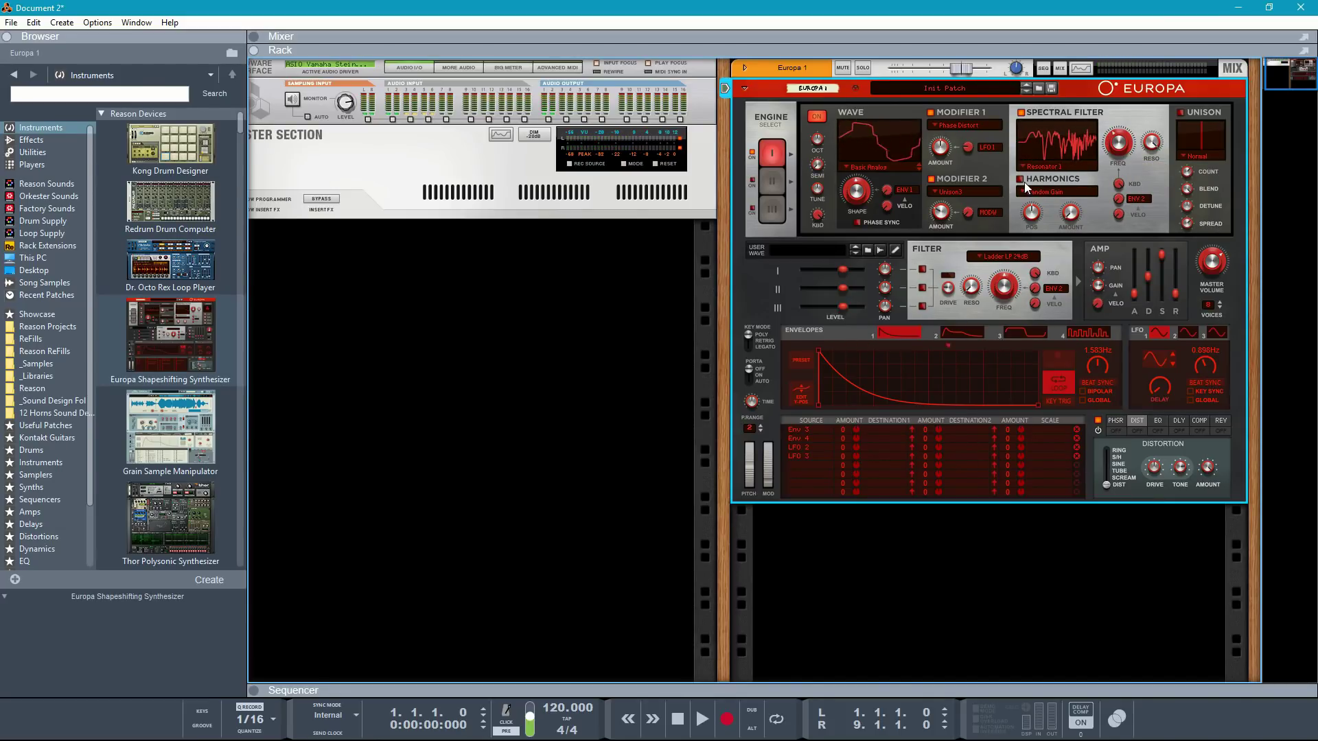
# Step: Turn on engine 1's Random Gain harmonics and set their amount to about 25.4%
pyautogui.click(1020, 180)
pyautogui.moveTo(1074, 224); pyautogui.dragTo(1110, 172)
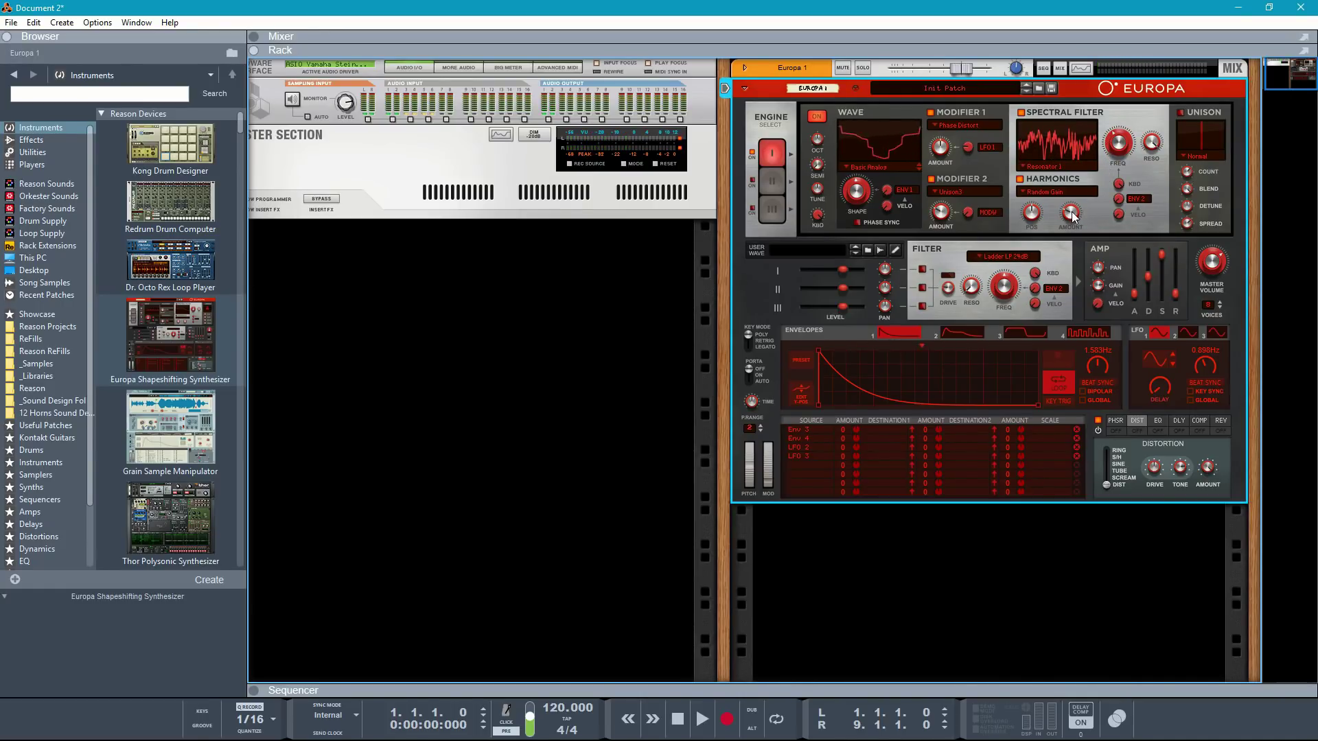
pyautogui.moveTo(1071, 216)
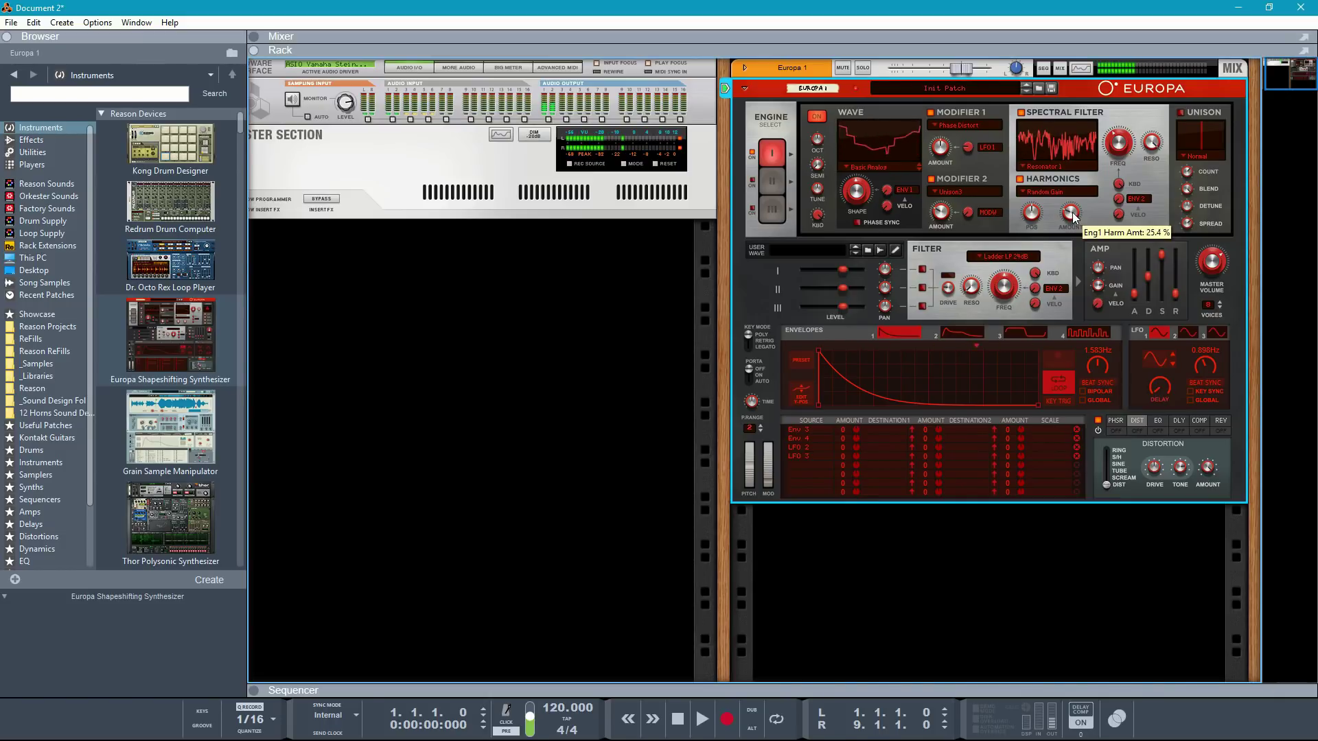
# Step: Shape the amp envelope with a low sustain, a 513 ms decay and an adjusted release, and set the key mode to Retrig
pyautogui.moveTo(1159, 252); pyautogui.dragTo(1148, 326)
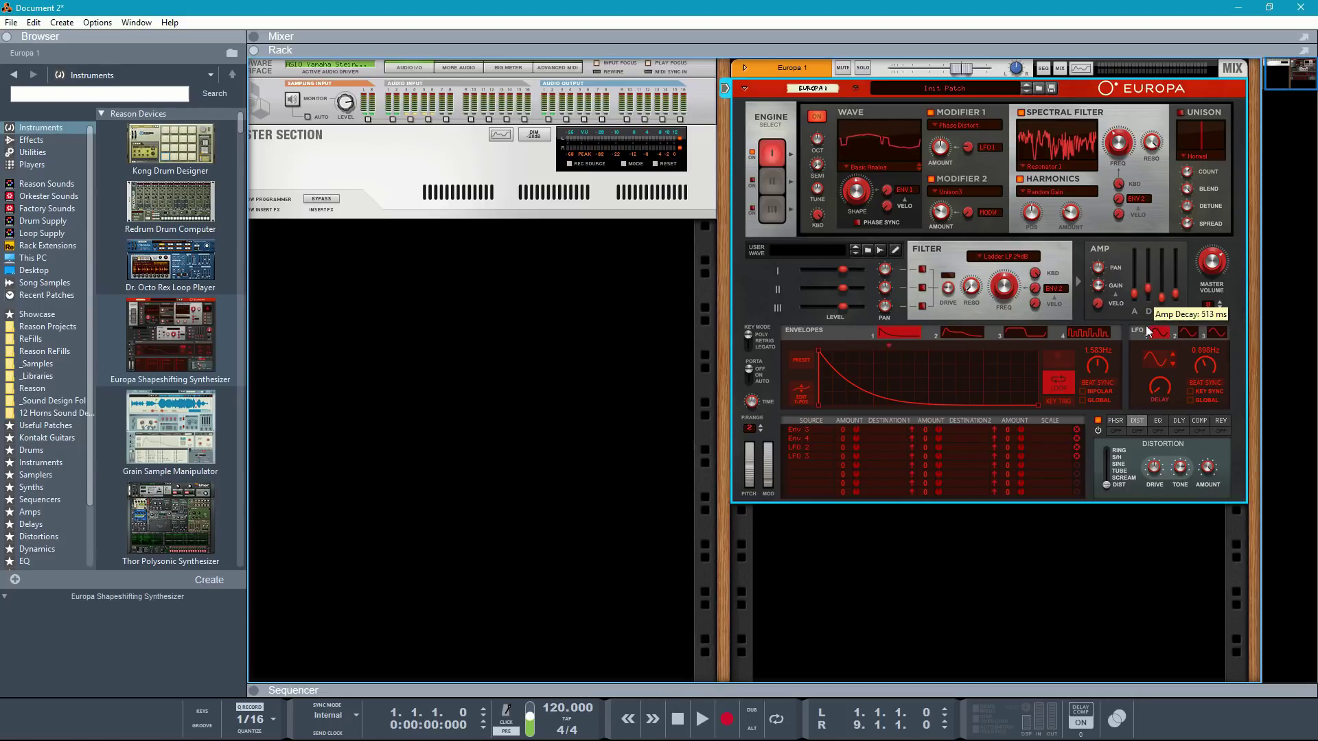
pyautogui.moveTo(1176, 297); pyautogui.dragTo(1176, 278)
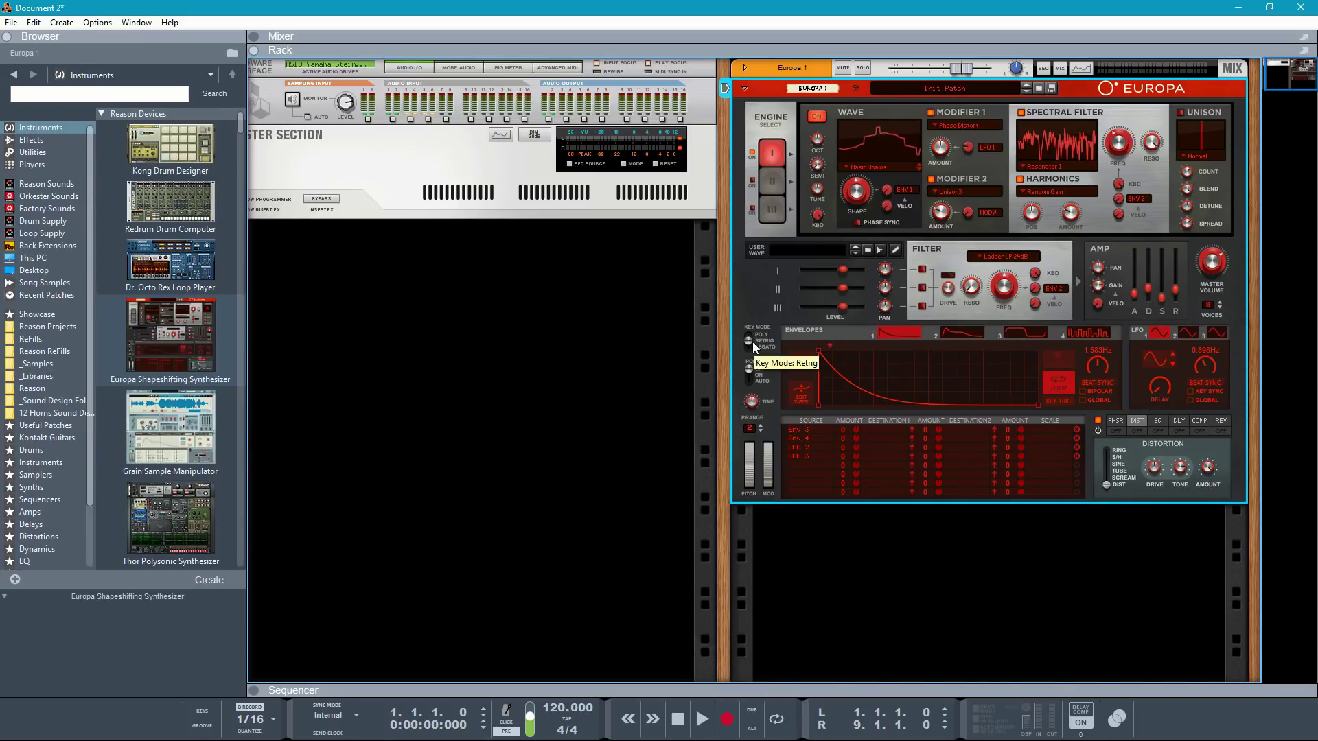
# Step: Route engine 1 through the filter and reshape envelope 2 into a smooth decay with sustain off
pyautogui.click(922, 269)
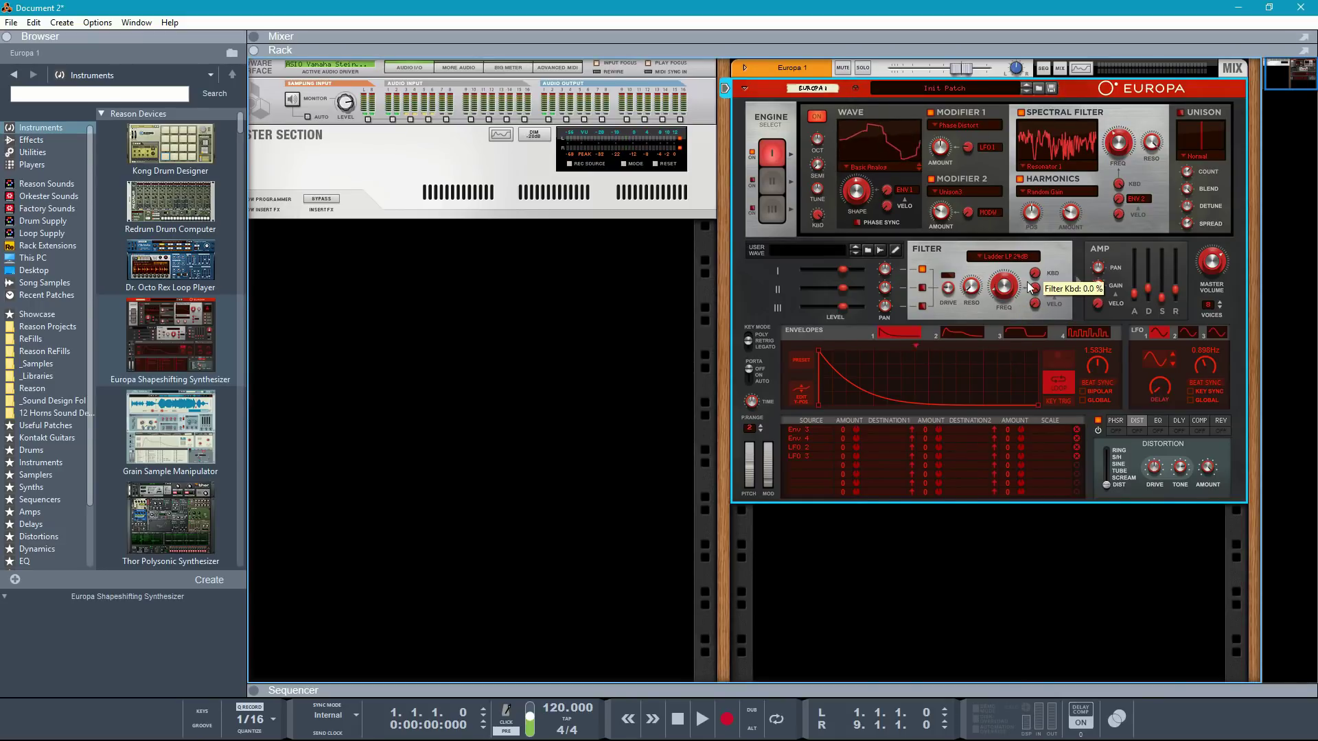
pyautogui.click(960, 336)
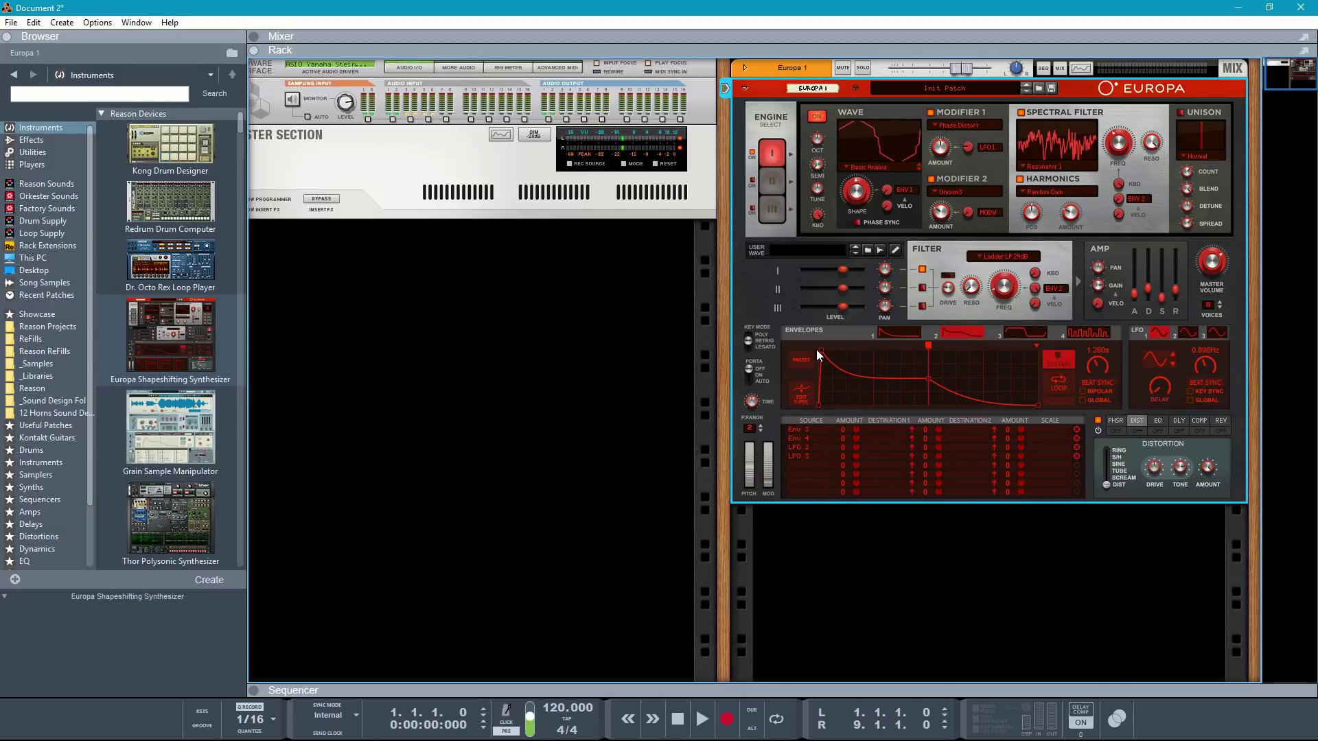
pyautogui.click(1052, 356)
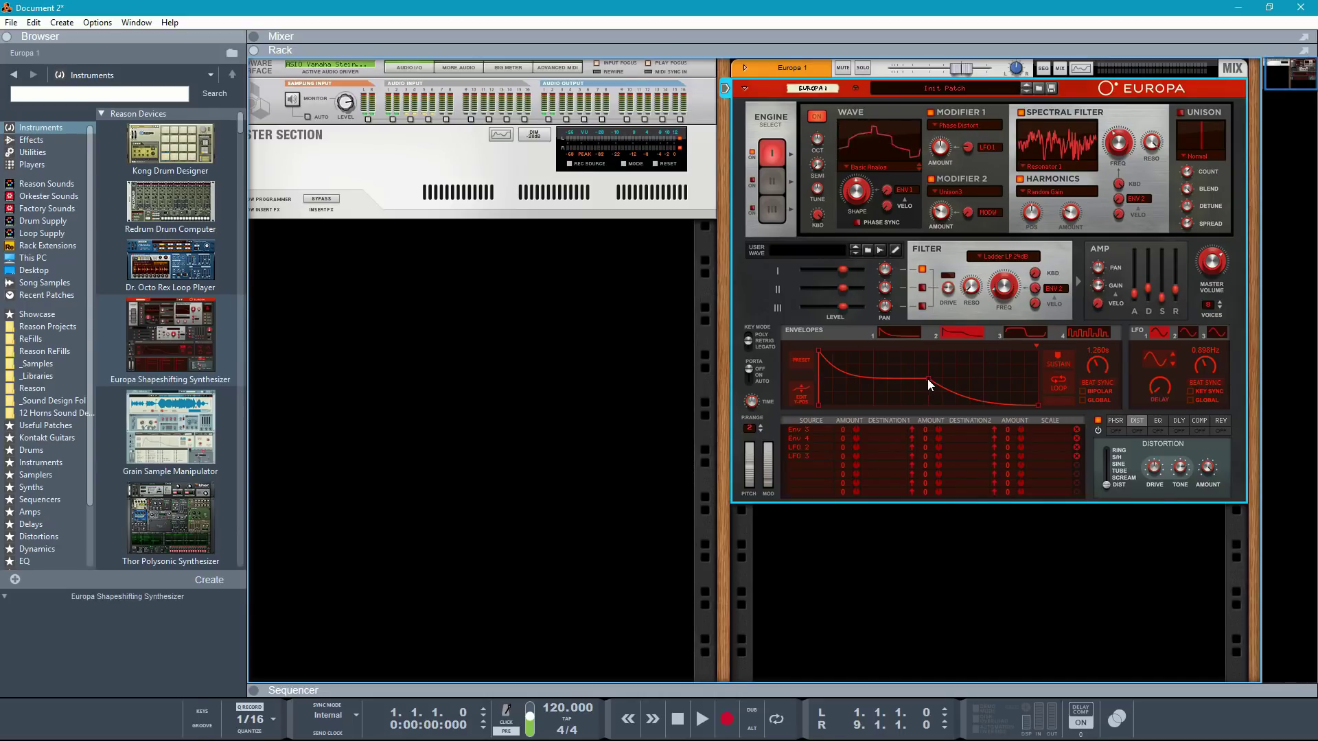
pyautogui.moveTo(929, 380); pyautogui.dragTo(858, 388)
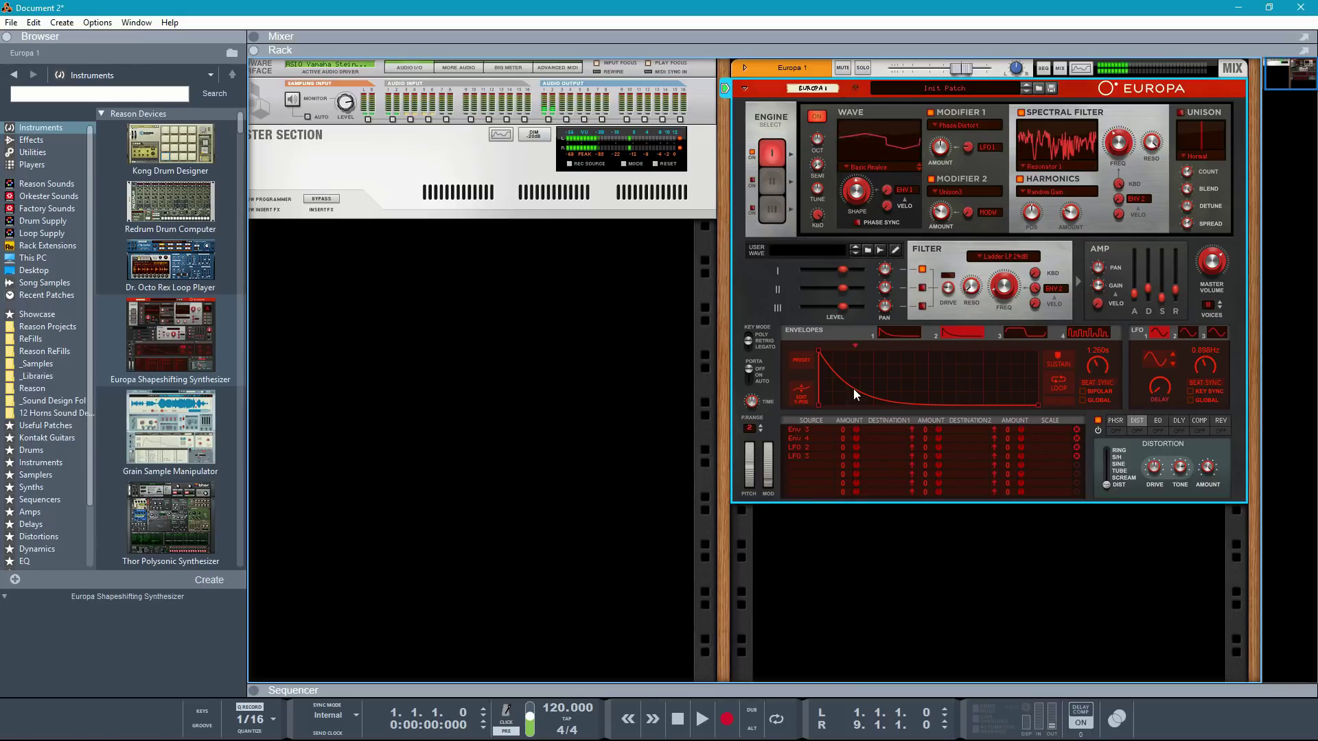
# Step: Turn engine 1 off and engine 2 on, and adjust engine 2's wave shape
pyautogui.click(752, 154)
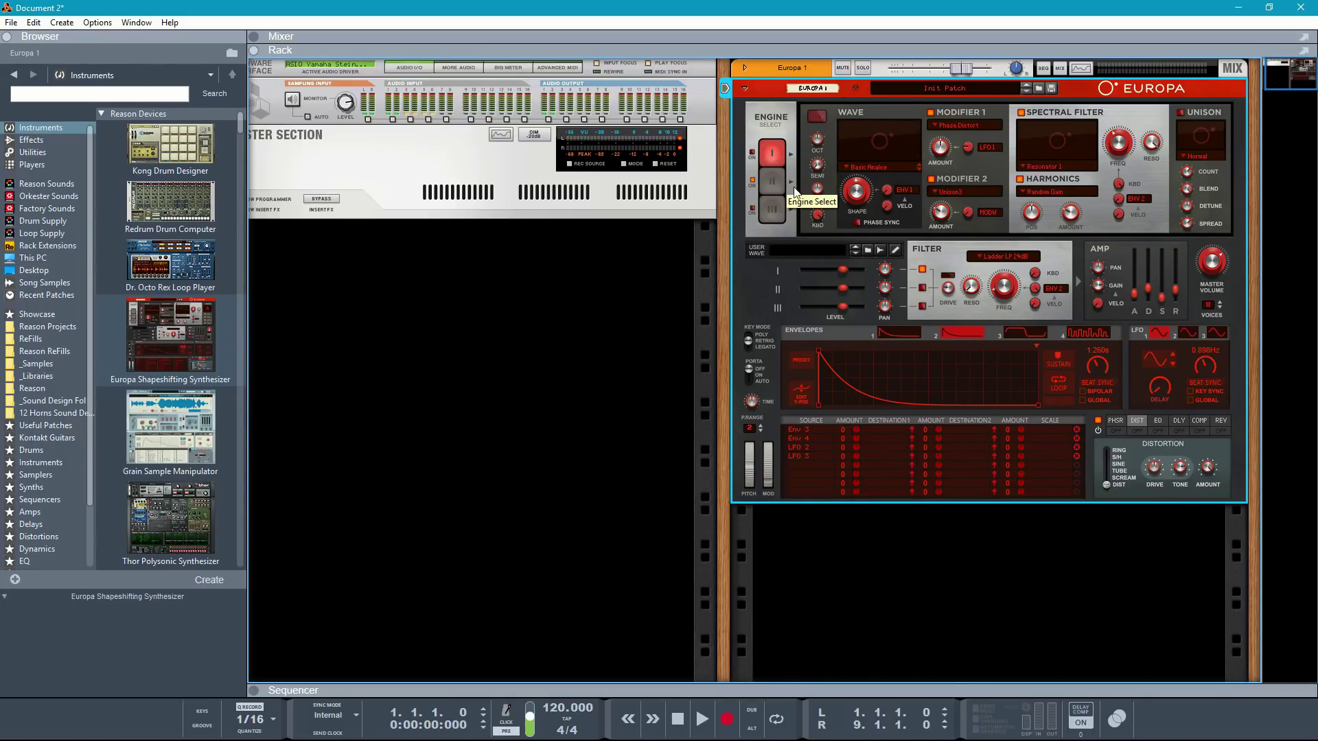
pyautogui.click(773, 183)
pyautogui.moveTo(862, 172); pyautogui.dragTo(896, 113)
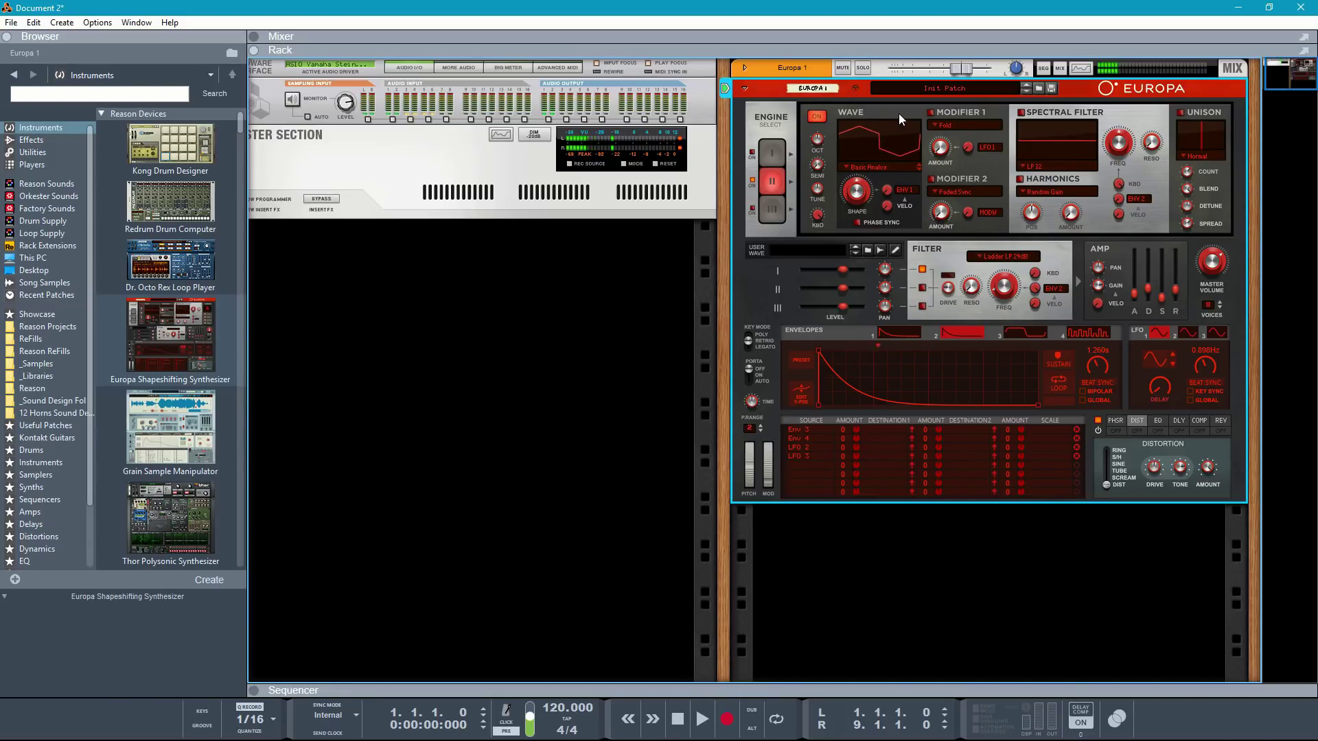
# Step: Set engine 2's Modifier 1 to the Wrap shaping type, adjust its amount, and modulate it from Env 2 at about 32.8%
pyautogui.click(958, 125)
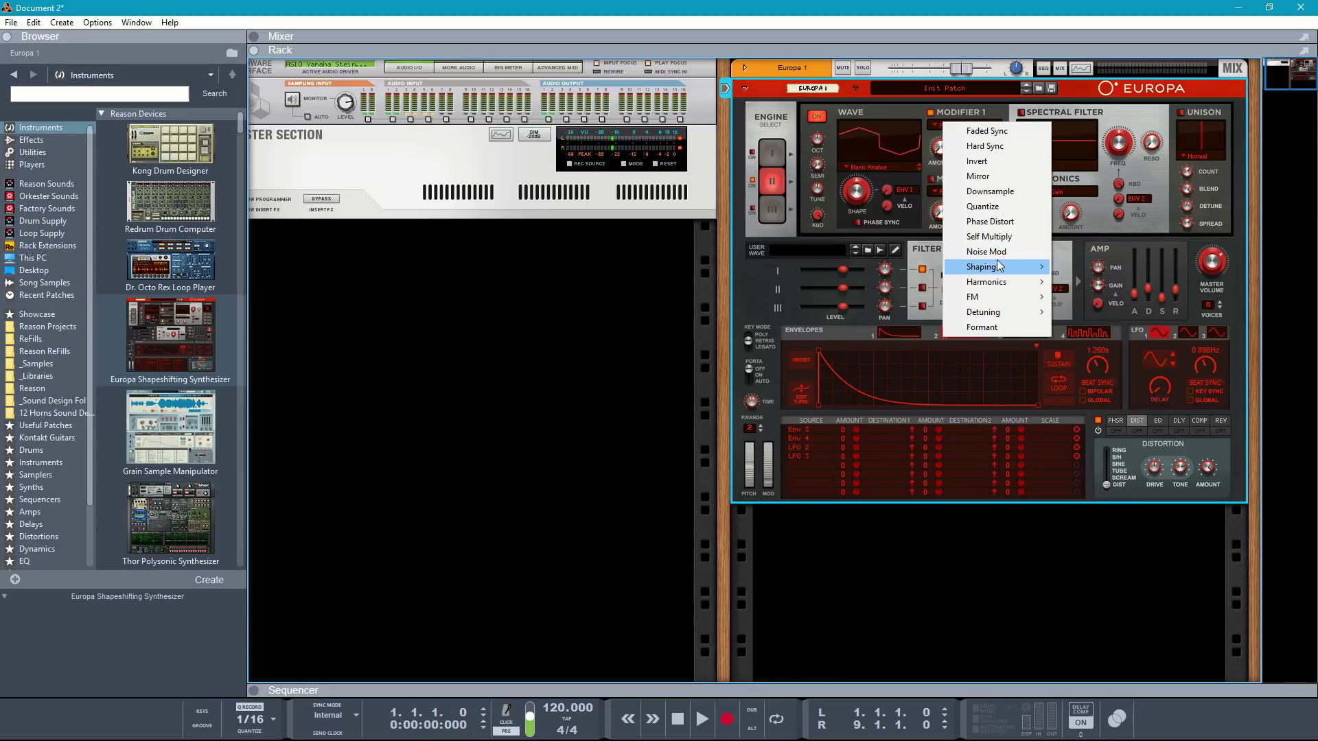
pyautogui.moveTo(982, 267)
pyautogui.click(1074, 268)
pyautogui.moveTo(949, 160); pyautogui.dragTo(953, 126)
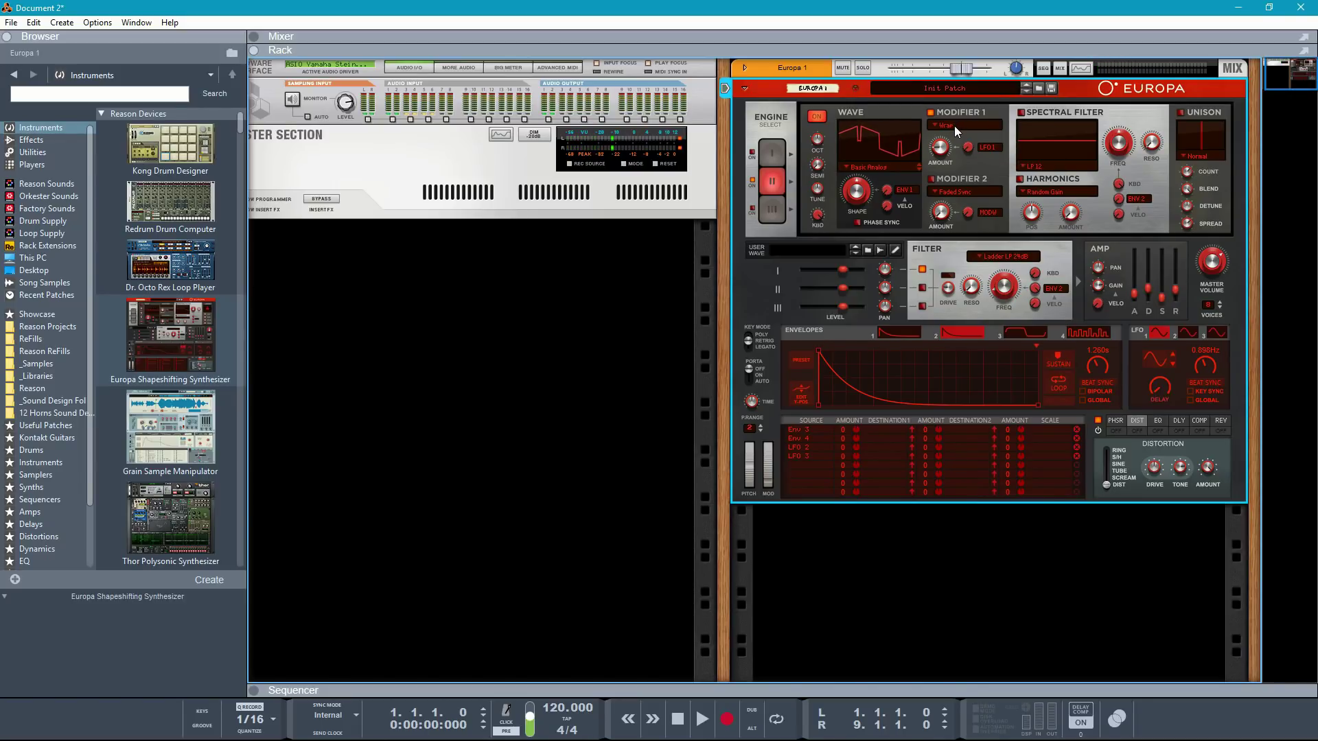
pyautogui.click(987, 151)
pyautogui.click(1009, 206)
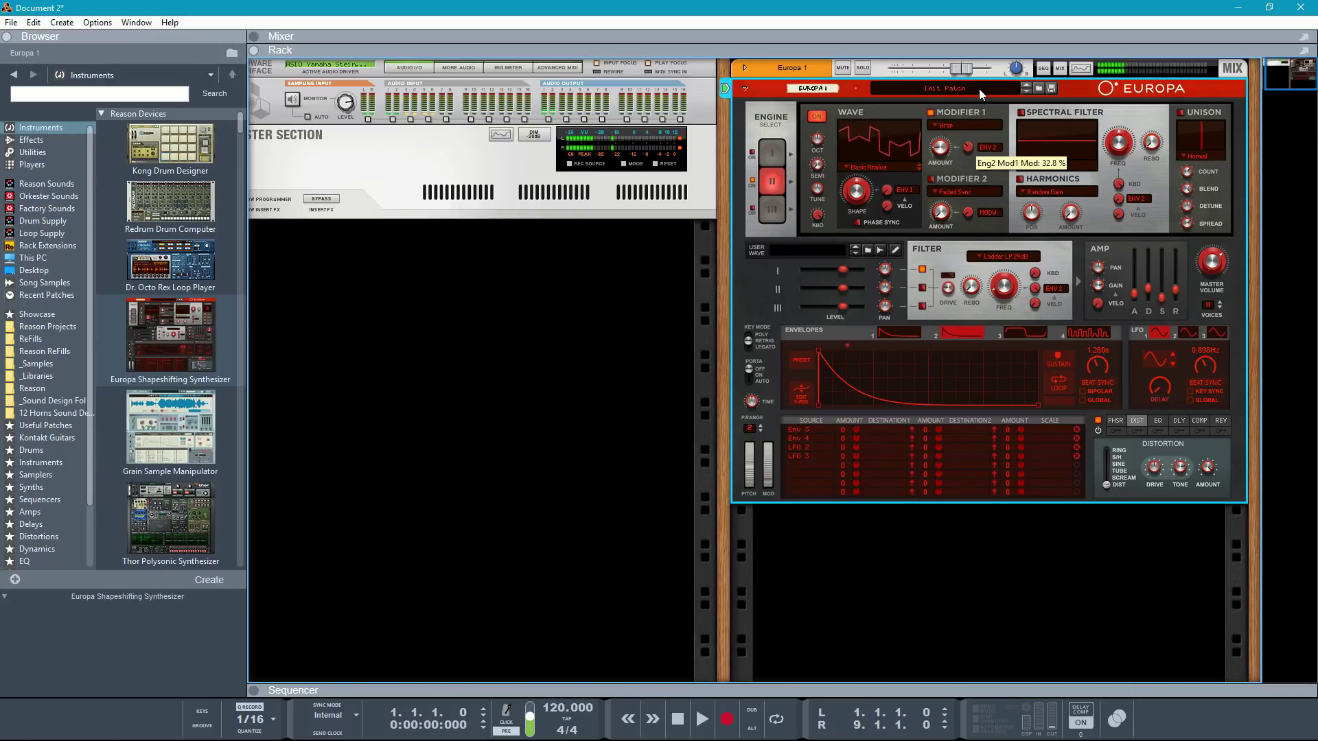
# Step: Route engine 2 through the filter and turn engine 1 back on
pyautogui.click(922, 287)
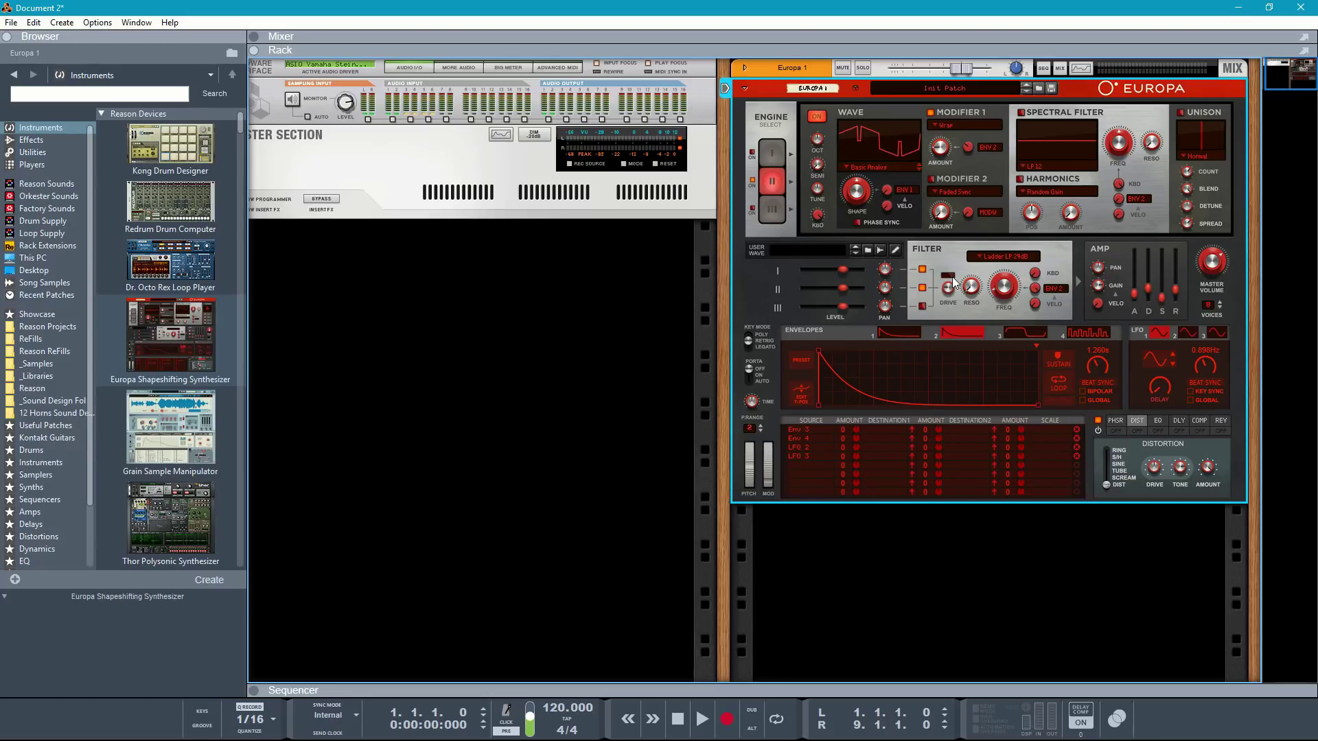
pyautogui.click(760, 156)
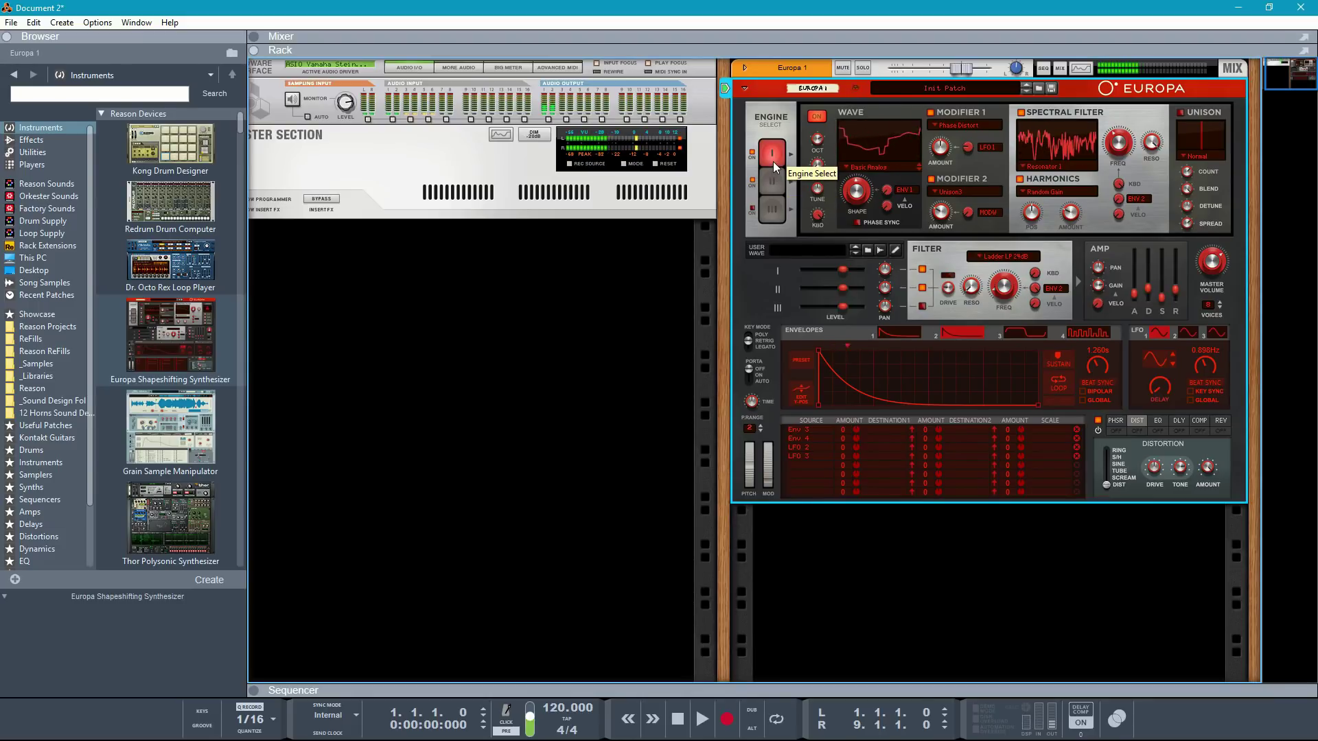
# Step: Turn on engine 3 and raise its wave shape to a sawtooth
pyautogui.click(771, 206)
pyautogui.click(752, 208)
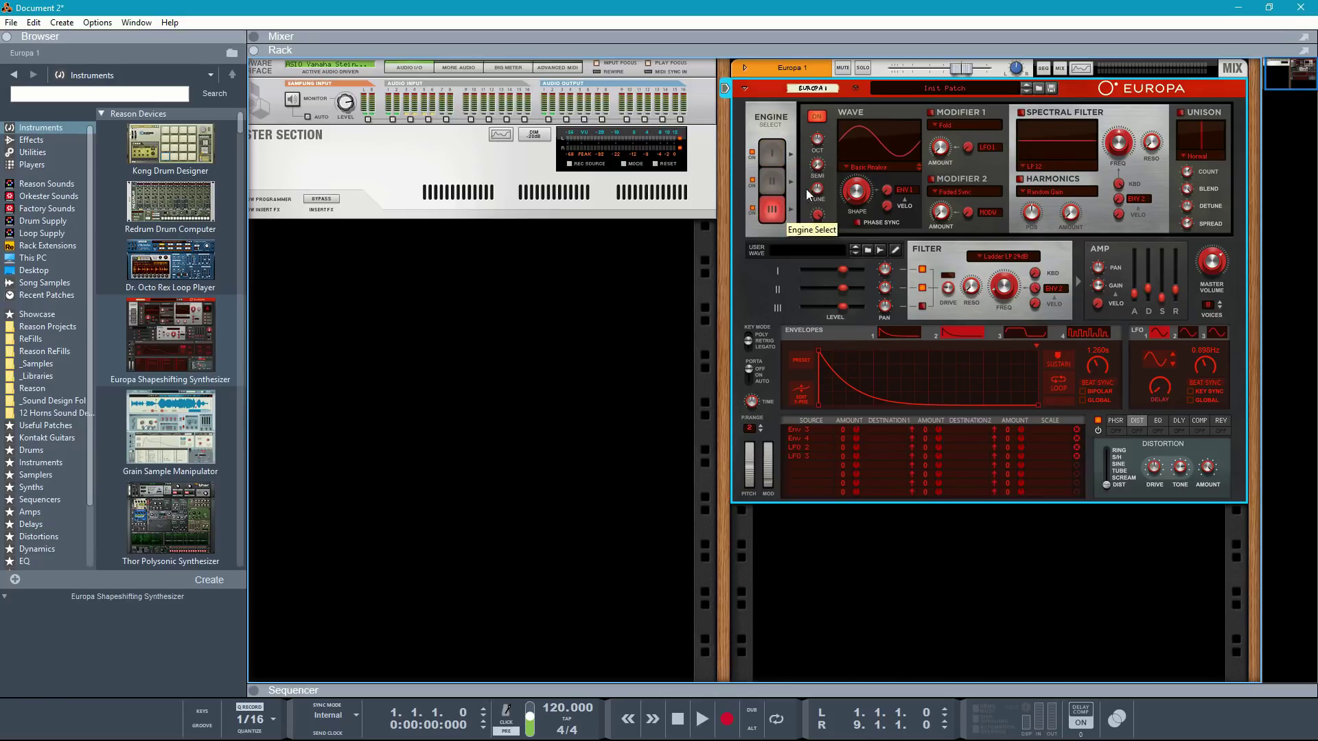
pyautogui.moveTo(855, 195); pyautogui.dragTo(914, 1)
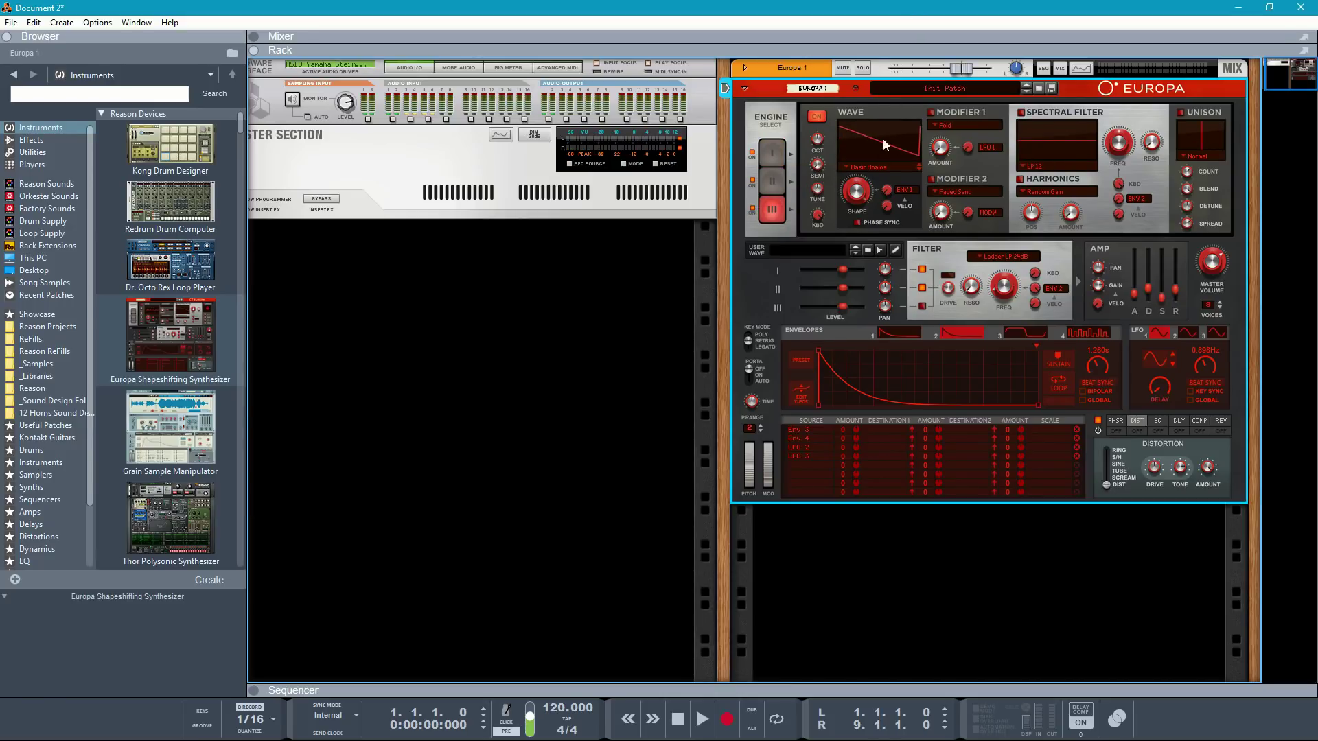
# Step: Turn on unison for engine 3, route the engine through the filter, and raise its level slightly
pyautogui.click(1181, 111)
pyautogui.click(922, 307)
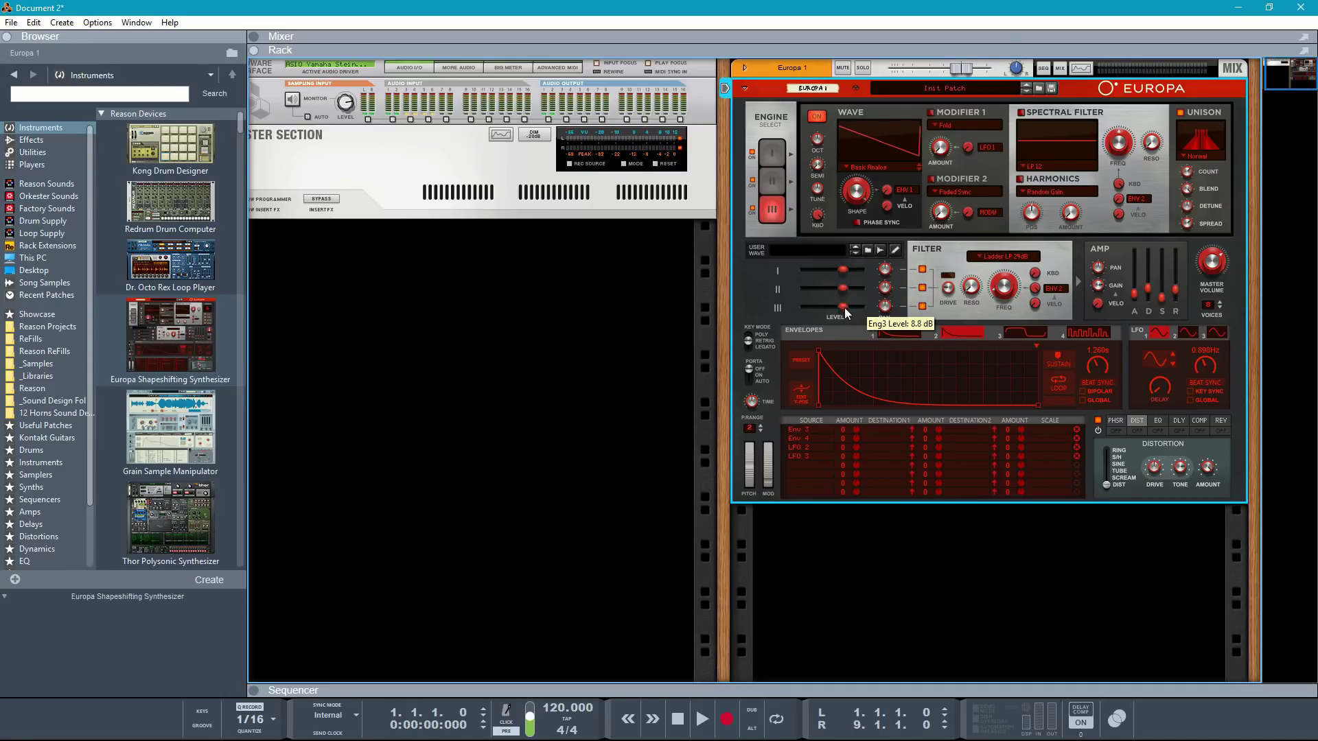
pyautogui.moveTo(844, 308); pyautogui.dragTo(849, 308)
# Step: Add an MClass Compressor as an insert effect on the Europa 1 mix channel and adjust its attack
pyautogui.click(31, 139)
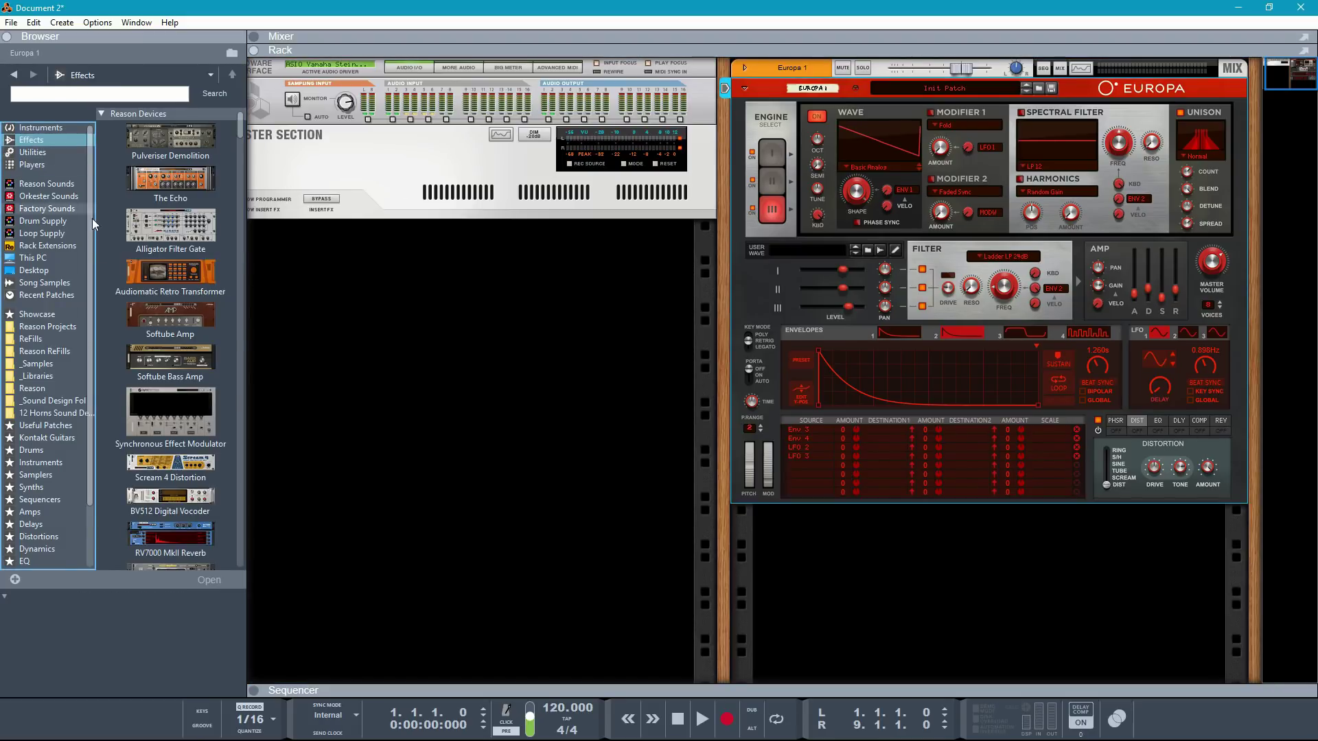
pyautogui.scroll(-1, 165, 328)
pyautogui.moveTo(171, 427); pyautogui.dragTo(831, 107)
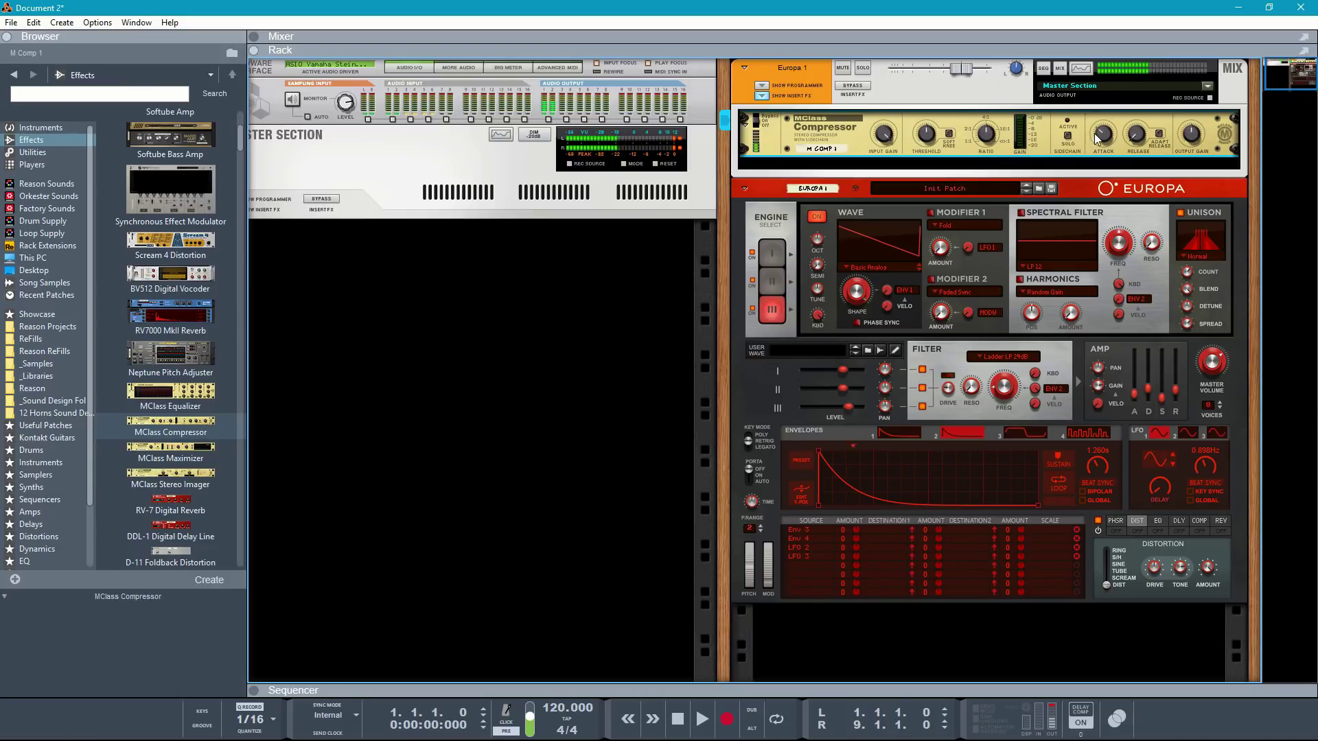
pyautogui.moveTo(1104, 142); pyautogui.dragTo(1104, 143)
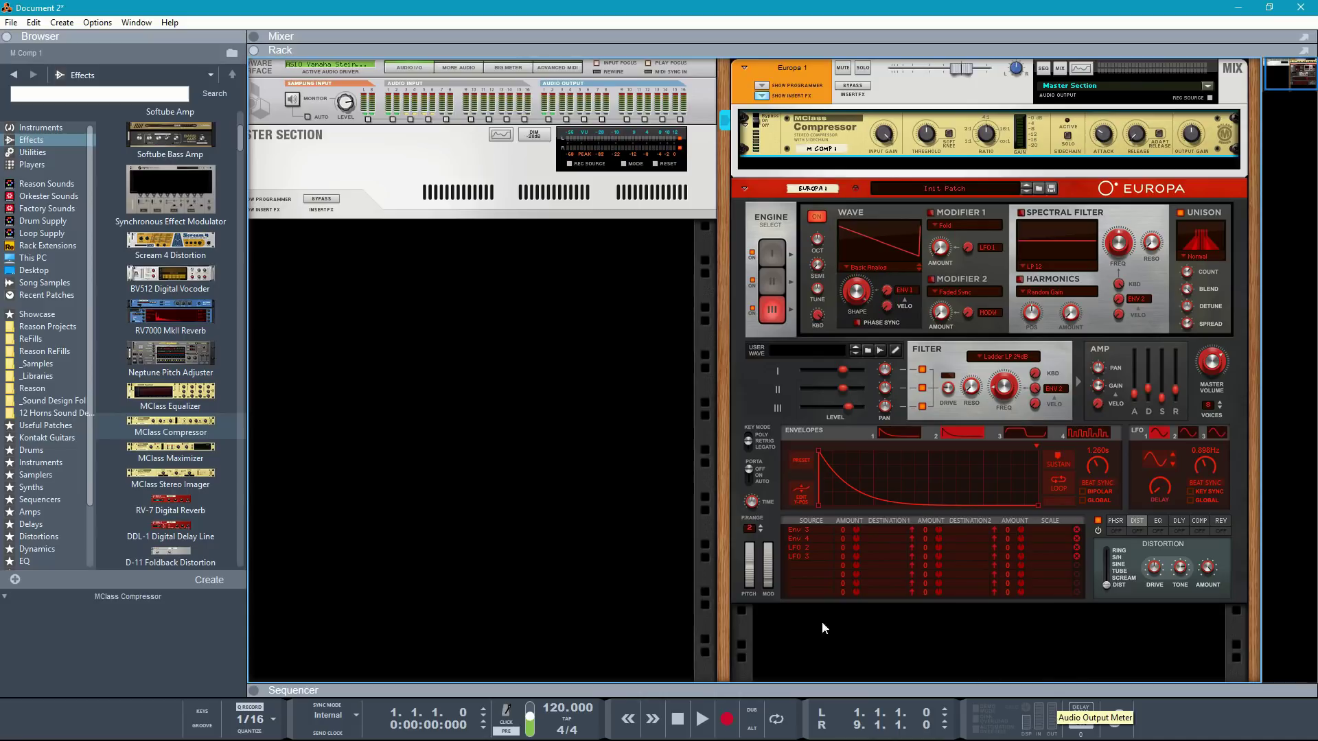
# Step: Add an MClass Maximizer after the compressor in the insert chain and enable its limiter's look ahead
pyautogui.moveTo(172, 453); pyautogui.dragTo(813, 166)
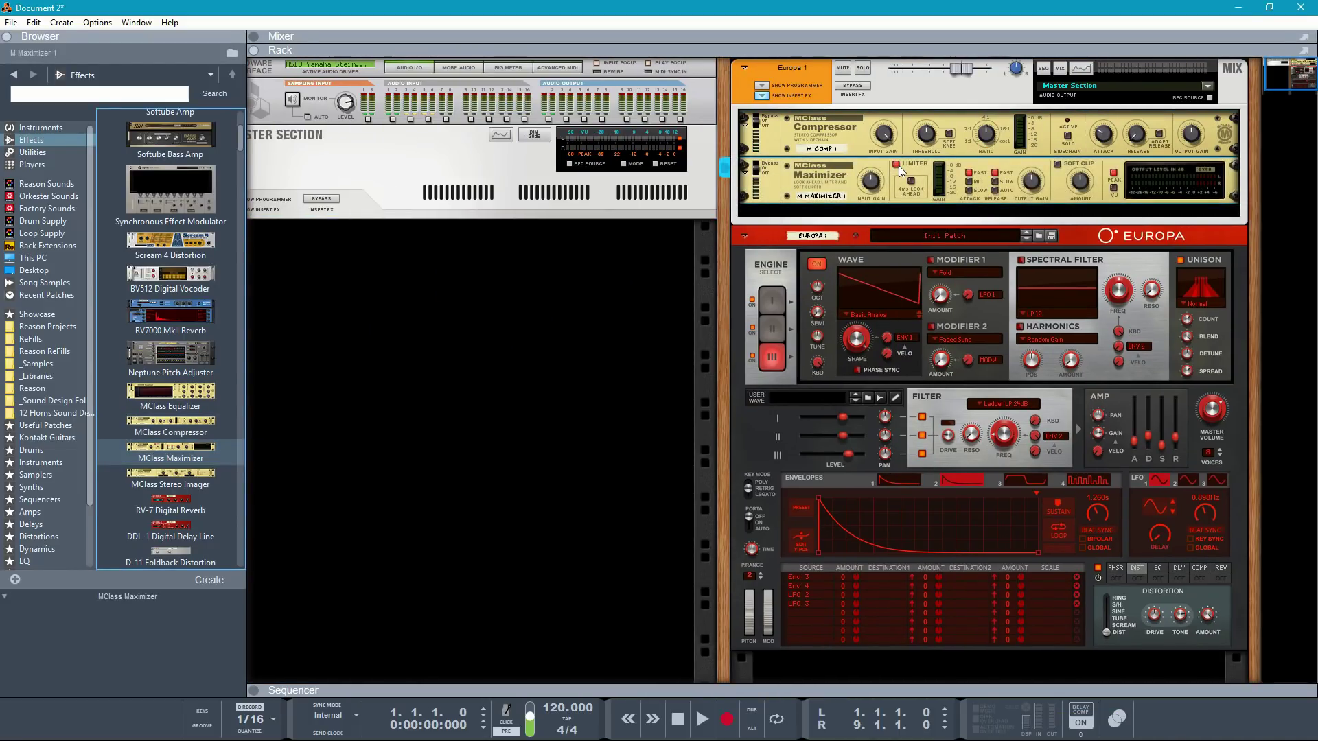
pyautogui.click(910, 181)
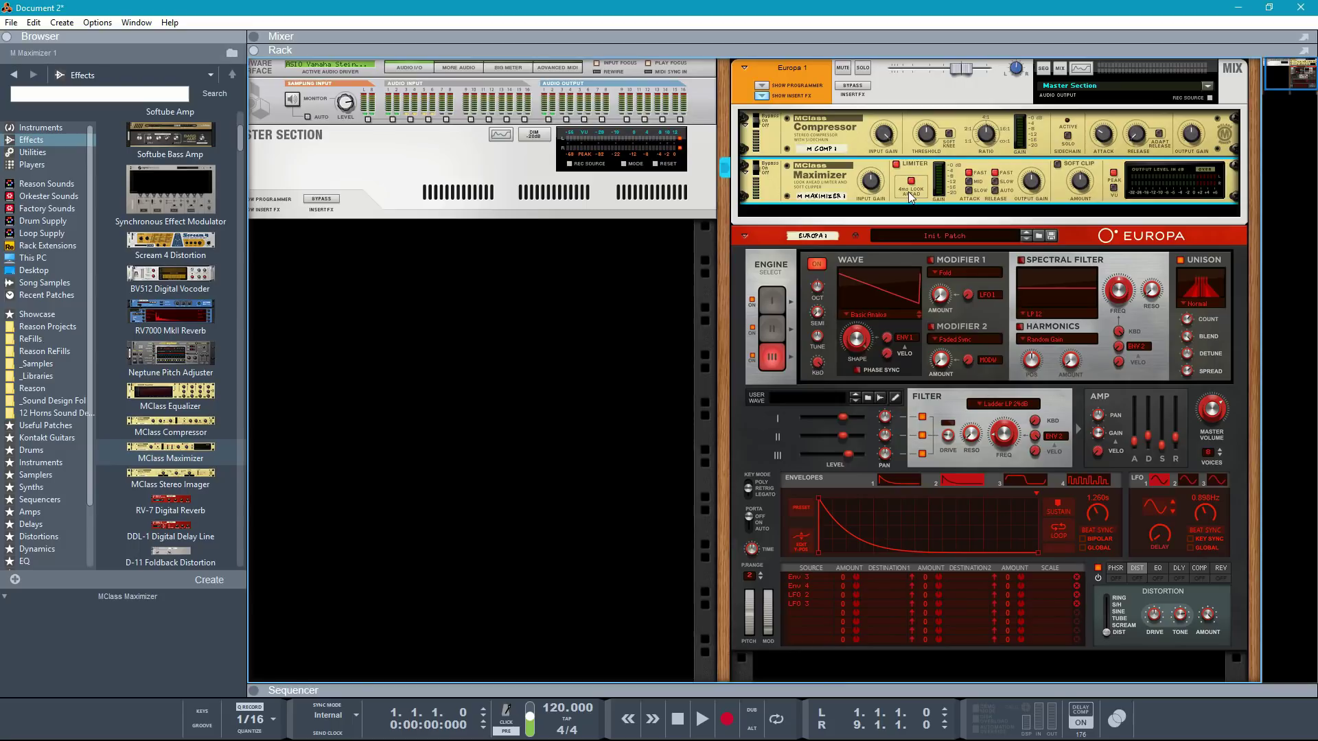
pyautogui.click(910, 185)
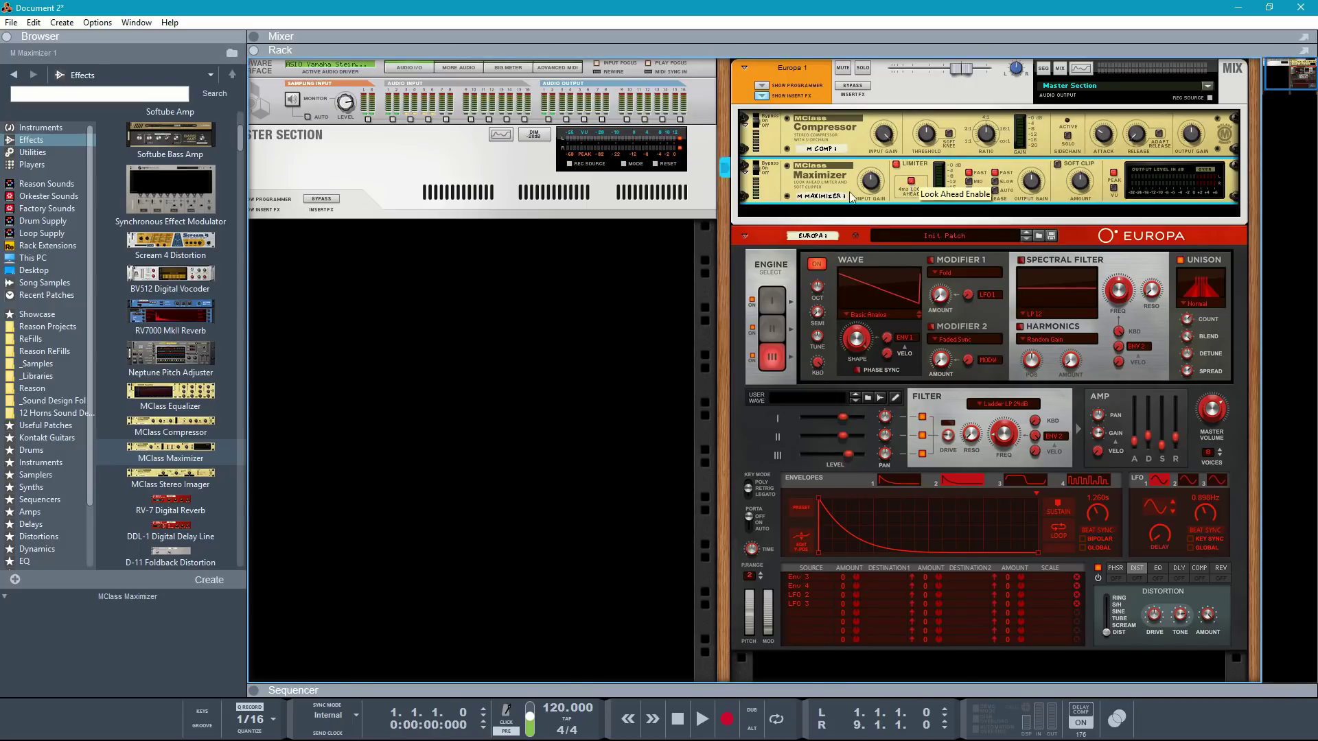
# Step: Insert an RV7000 MkII Reverb before the compressor, set its dry/wet to 39, and reduce its size in the remote programmer
pyautogui.moveTo(170, 312); pyautogui.dragTo(928, 114)
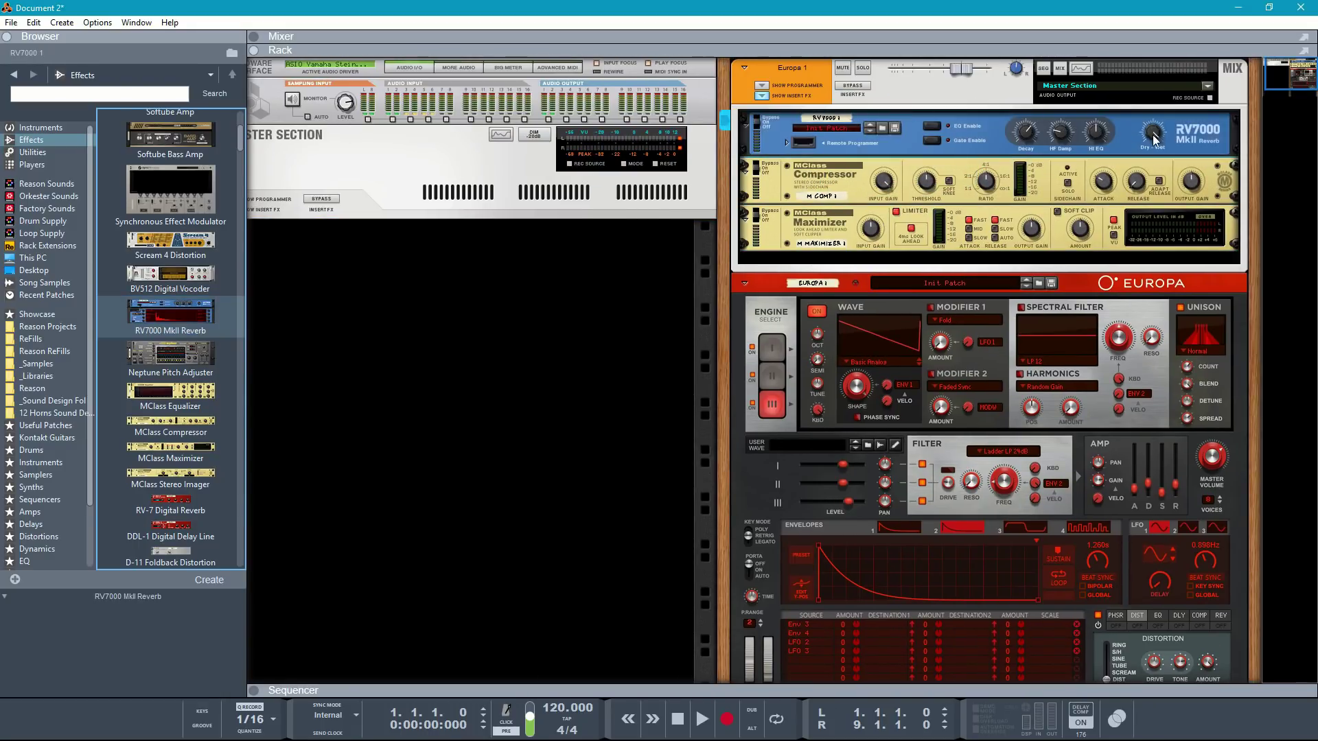
pyautogui.moveTo(1149, 228); pyautogui.dragTo(1144, 261)
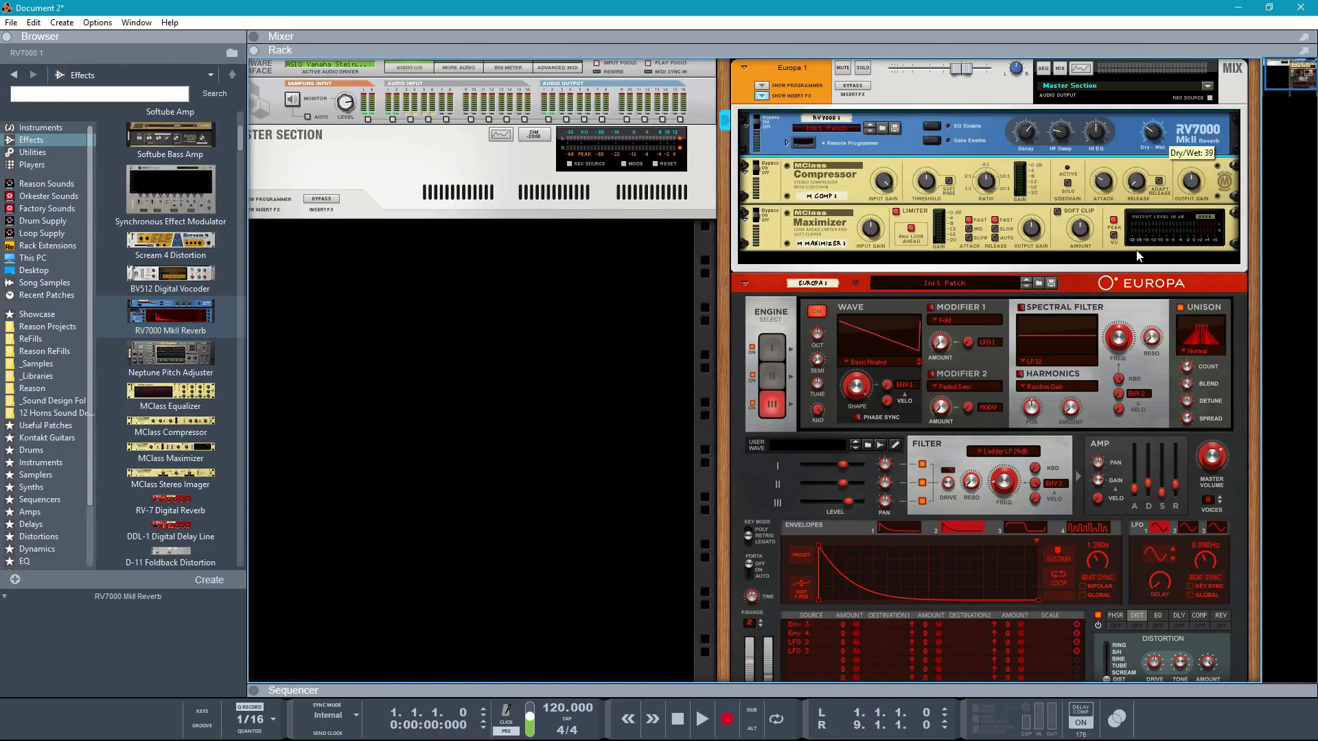
pyautogui.click(786, 143)
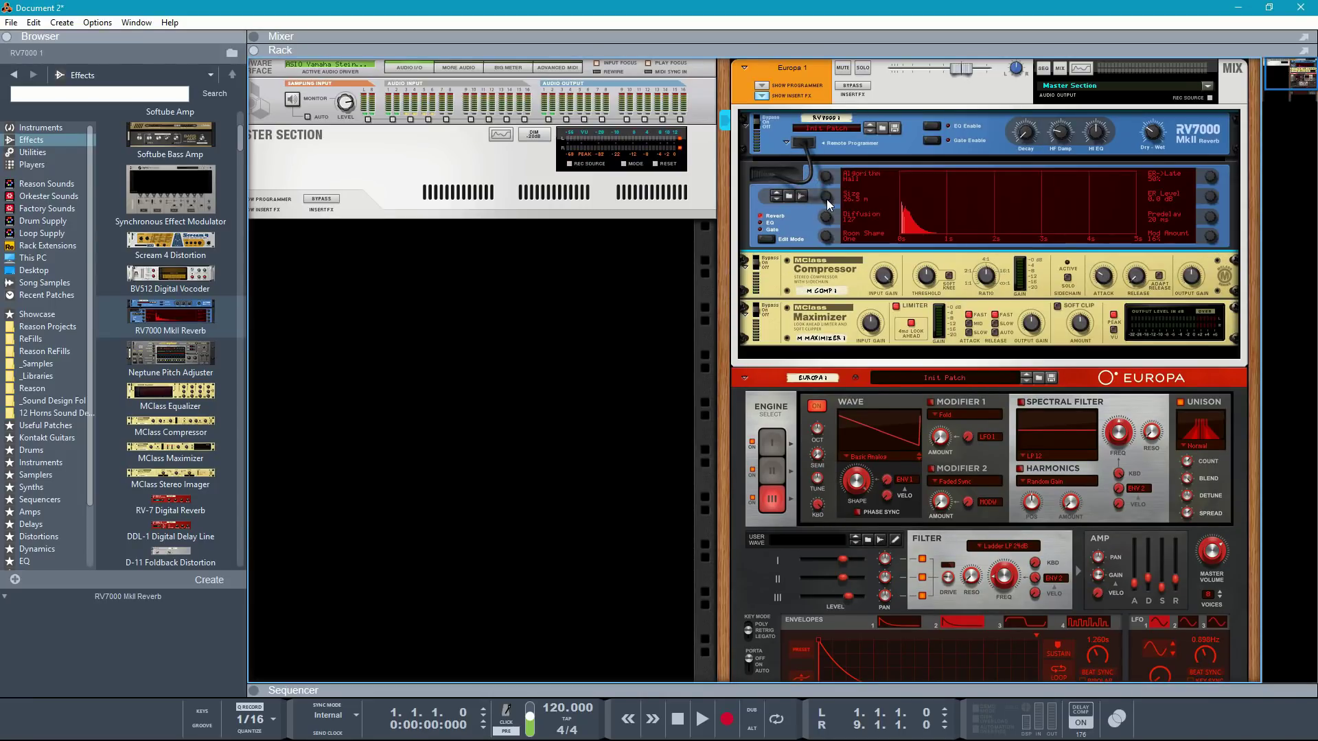
pyautogui.moveTo(823, 215); pyautogui.dragTo(824, 309)
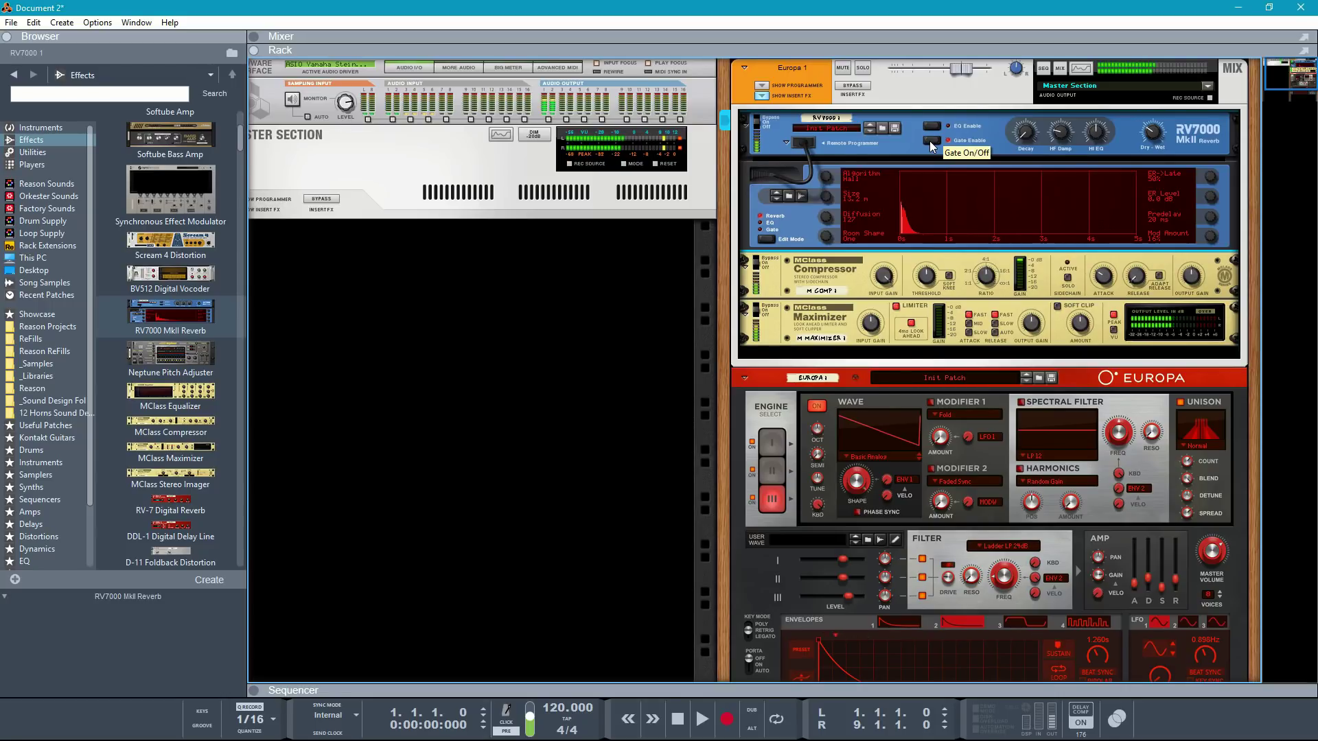
# Step: Turn on the Europa 1 channel's EQ in E Mode and cut the low mids by about 19 dB around 461 Hz
pyautogui.click(981, 194)
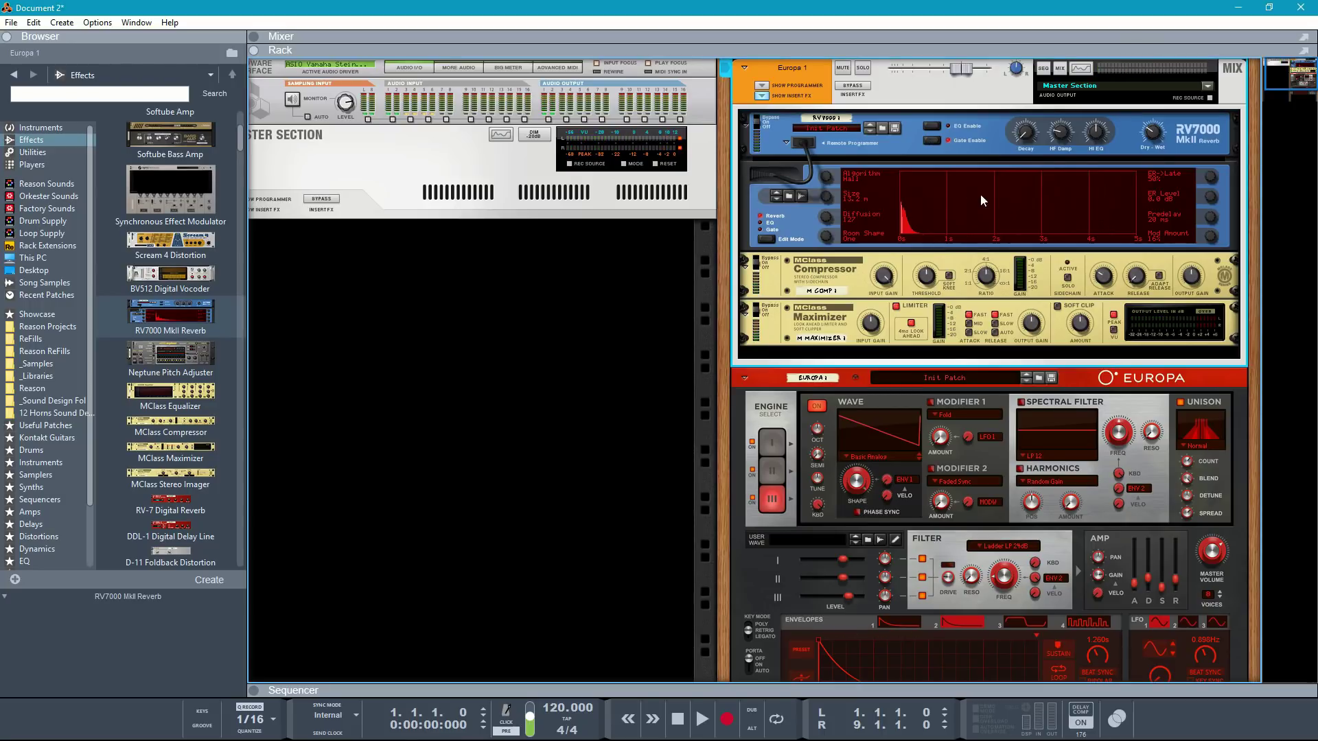
pyautogui.click(1081, 69)
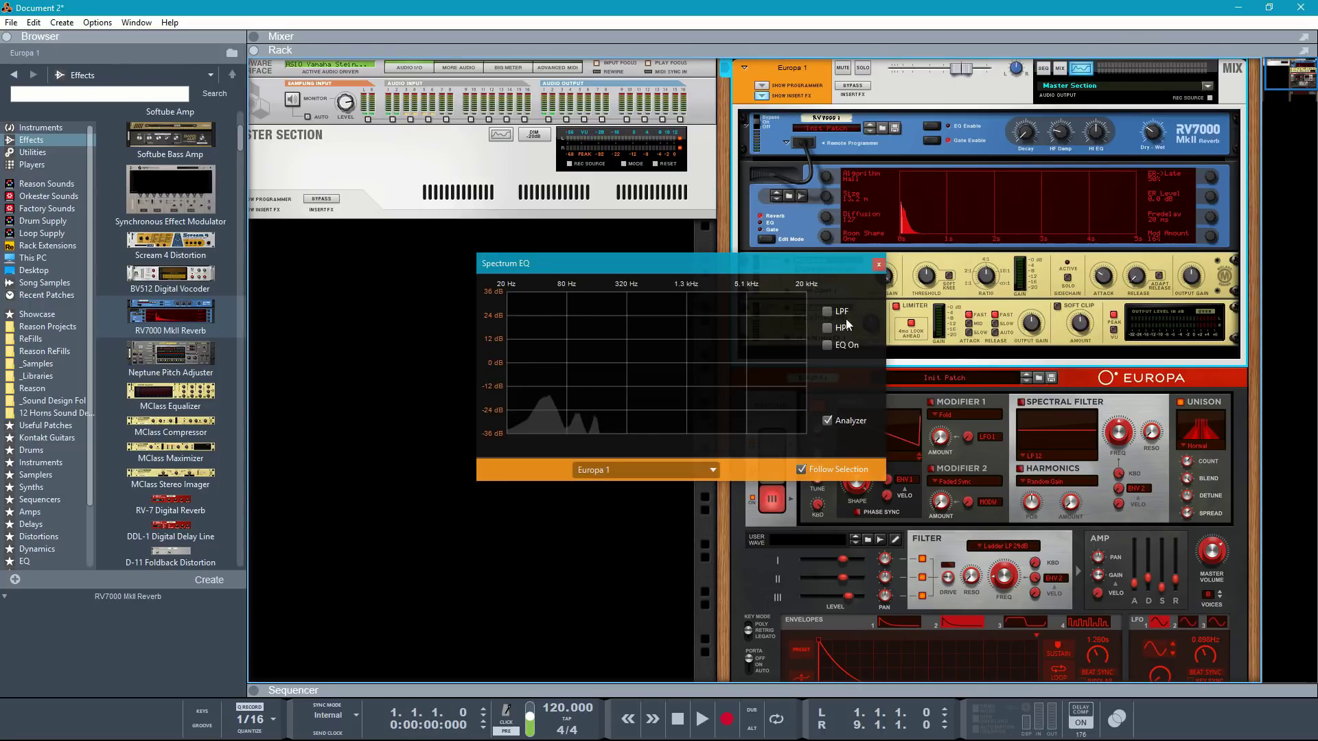
pyautogui.click(827, 347)
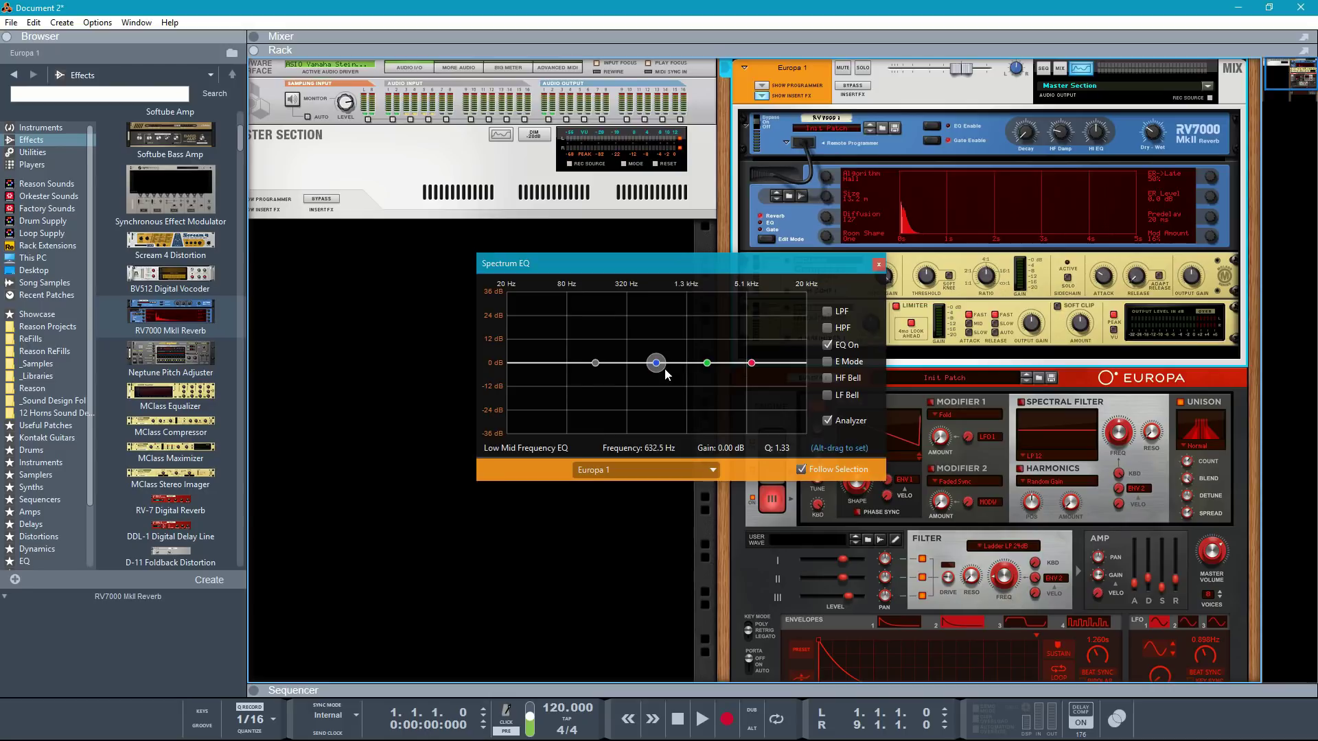
pyautogui.click(827, 361)
pyautogui.moveTo(656, 364); pyautogui.dragTo(643, 403)
pyautogui.moveTo(642, 404)
pyautogui.mouseDown()
pyautogui.moveTo(642, 346)
pyautogui.moveTo(644, 403)
pyautogui.mouseUp()
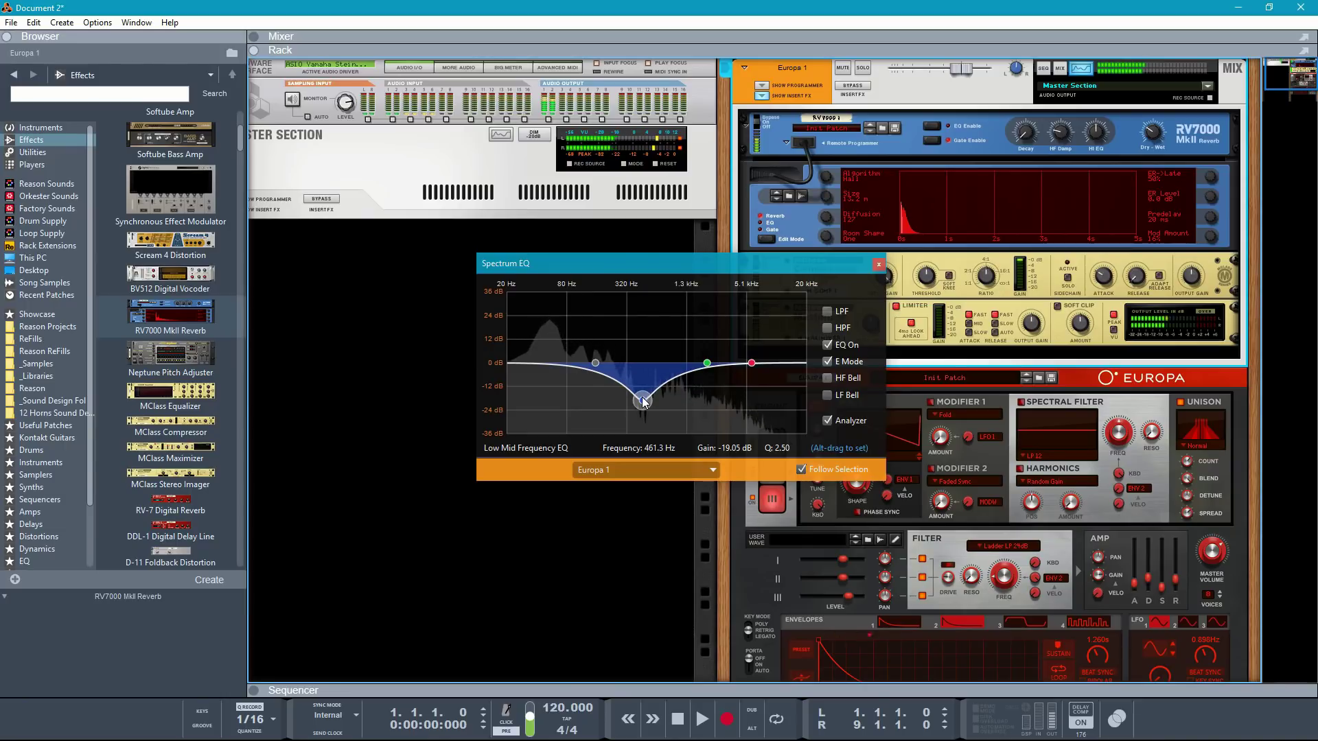
pyautogui.click(879, 265)
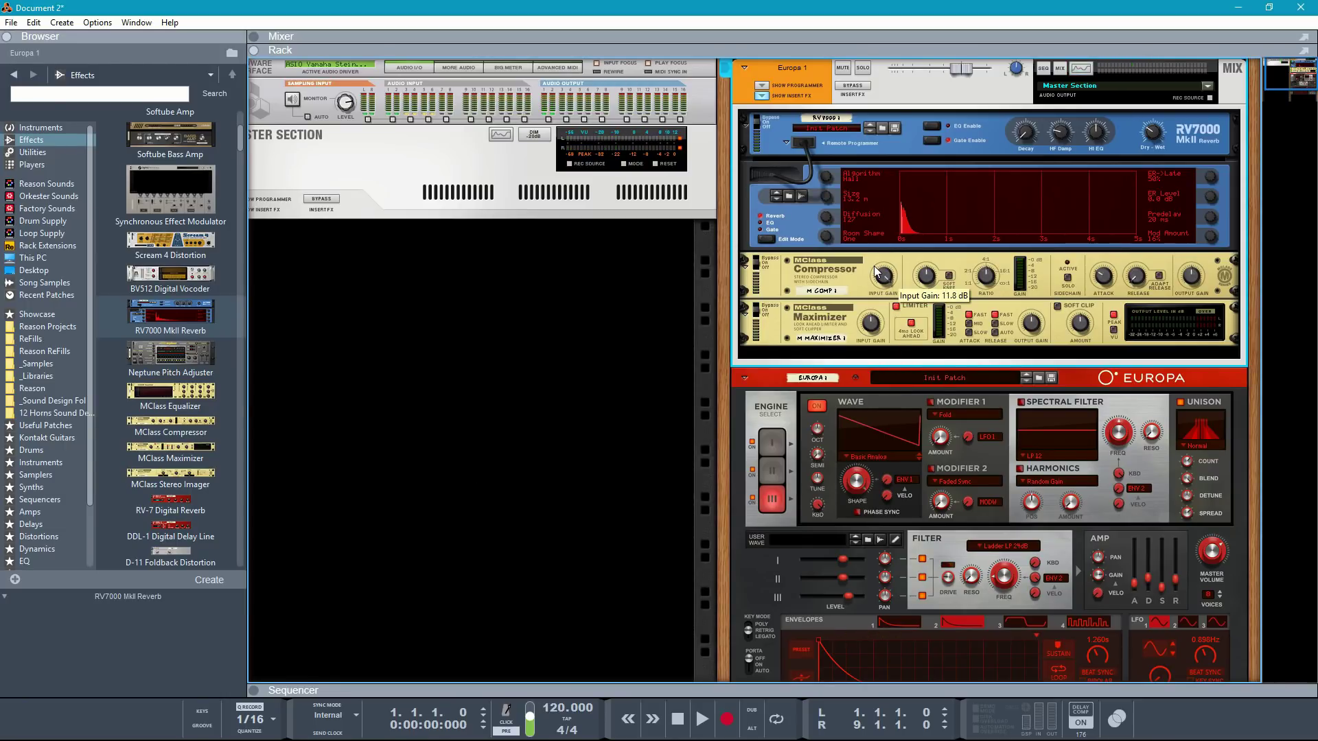
# Step: Fine-tune the spectral filter frequency of Europa's engine 1 to about 37.5%
pyautogui.scroll(-2, 875, 272)
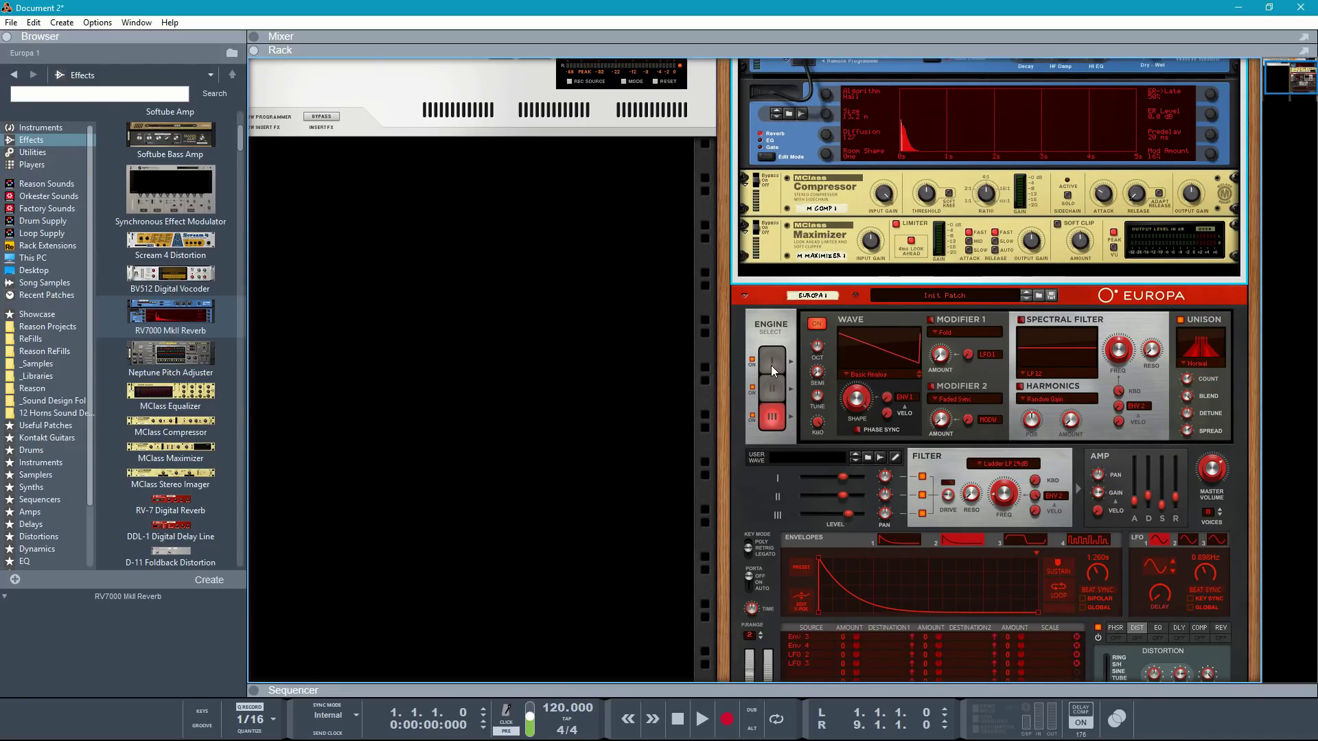
pyautogui.click(772, 364)
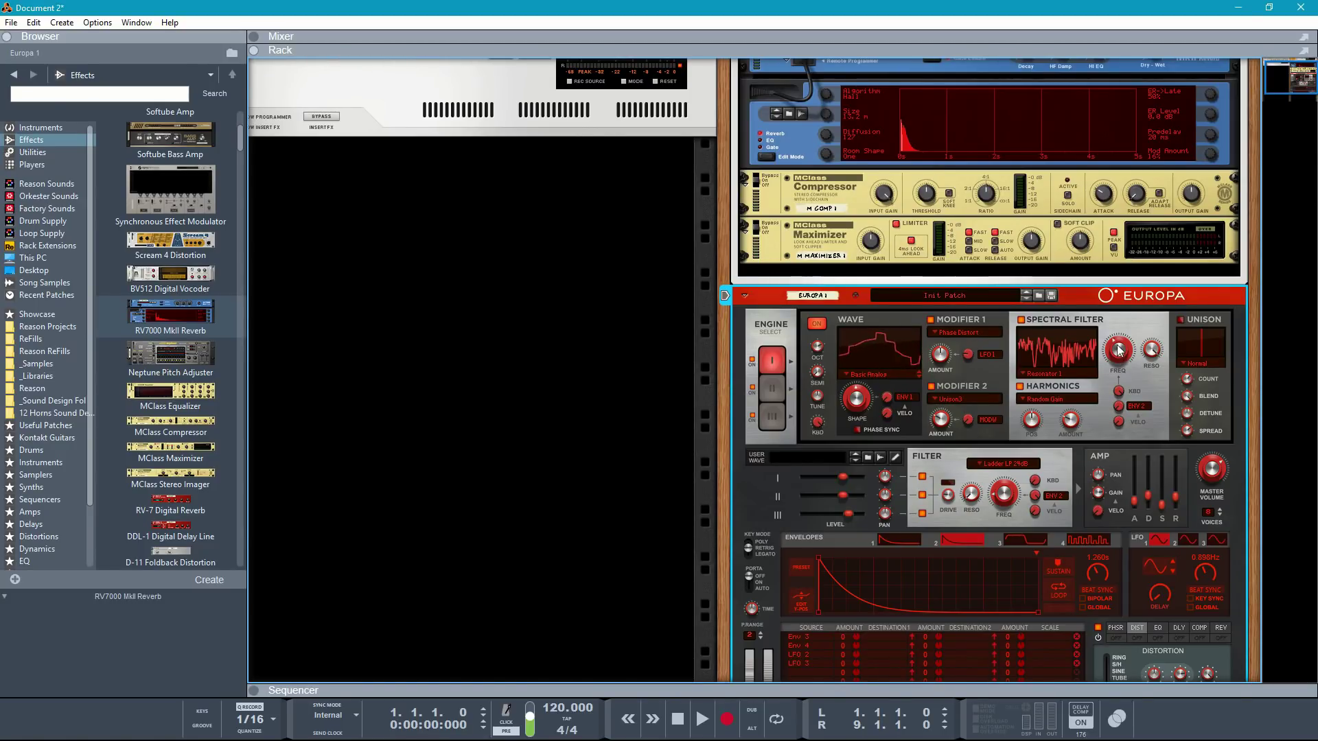
pyautogui.moveTo(1121, 363)
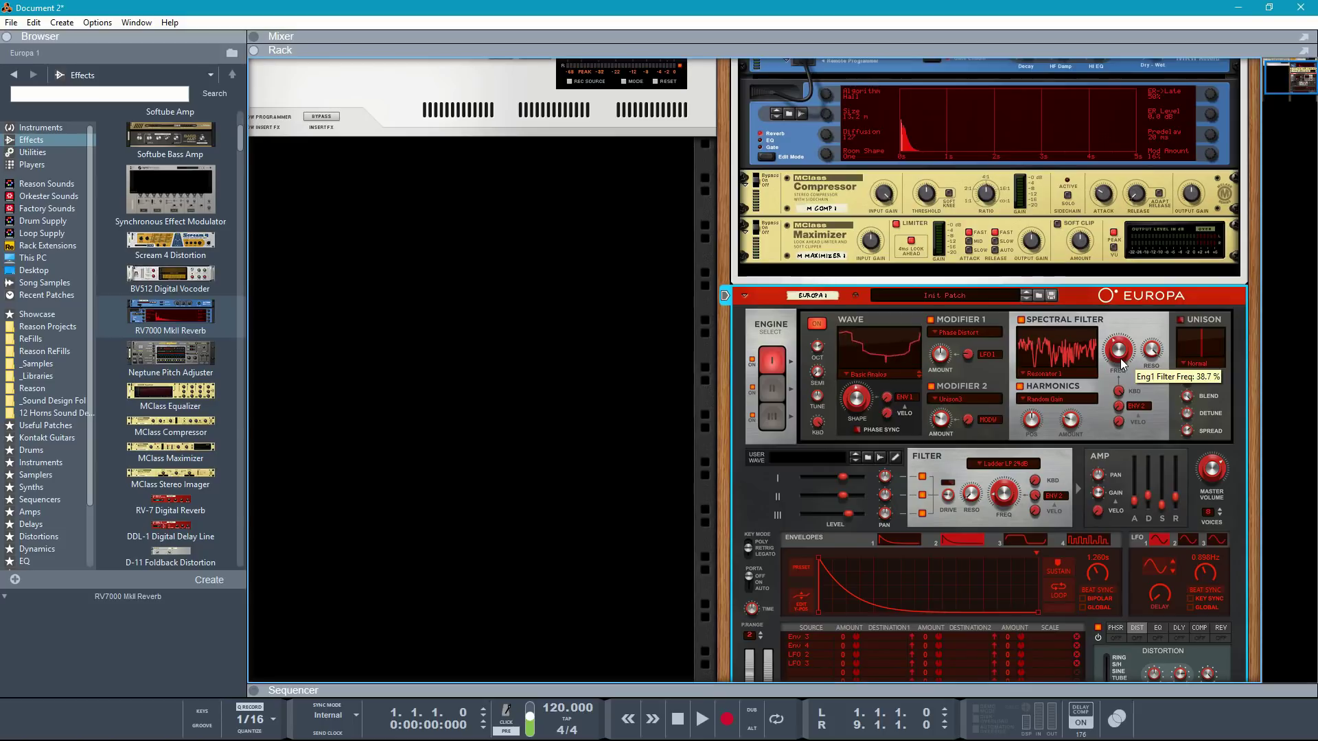
pyautogui.moveTo(1122, 361)
pyautogui.mouseDown()
pyautogui.moveTo(1128, 350)
pyautogui.moveTo(1129, 362)
pyautogui.mouseUp()
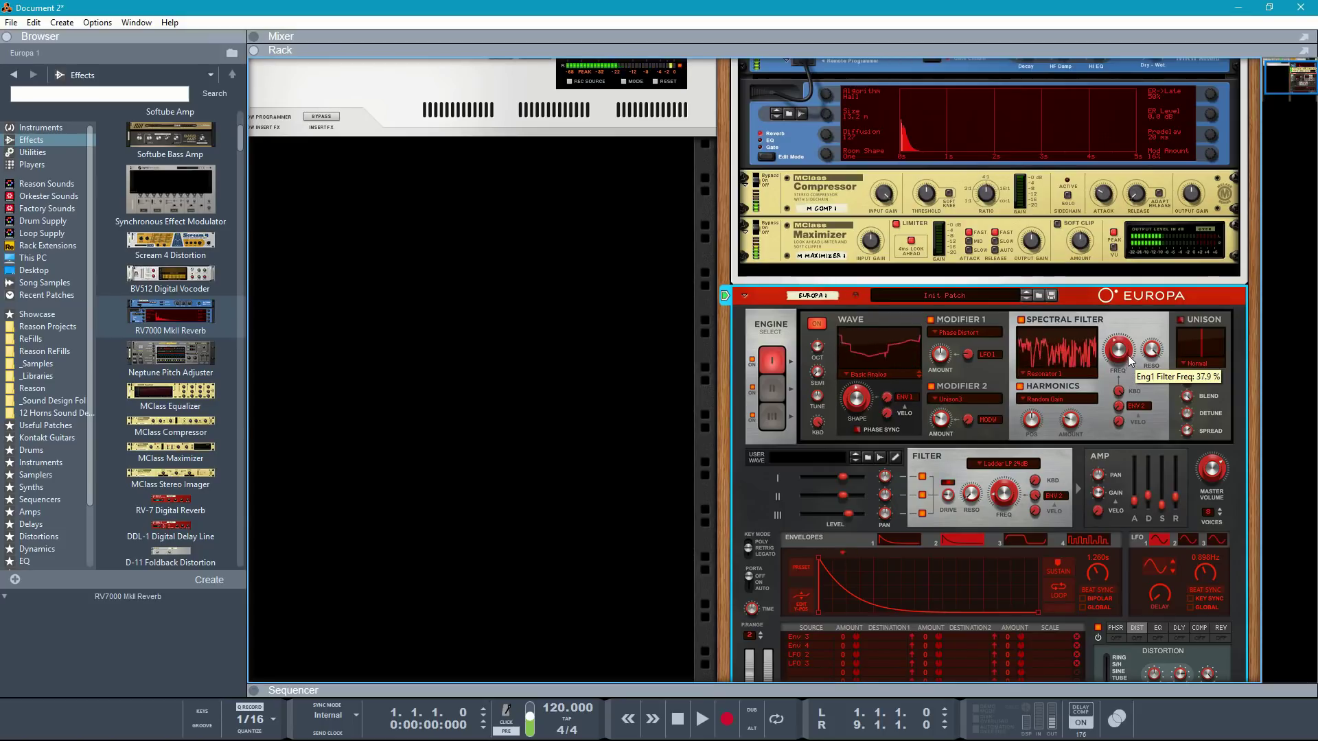
pyautogui.moveTo(1126, 361); pyautogui.dragTo(1126, 362)
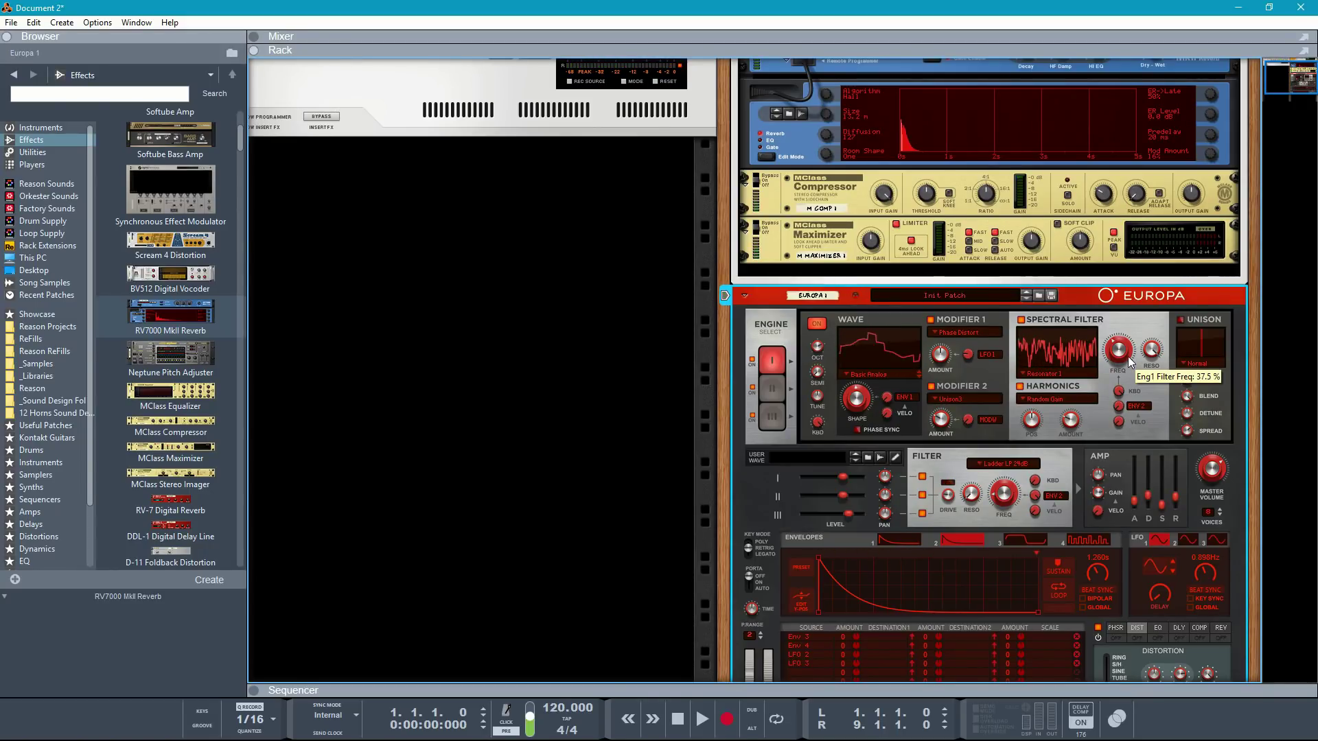
# Step: Set the song tempo to 130 BPM and record an eight-bar part on the Europa 1 track
pyautogui.press('F7')
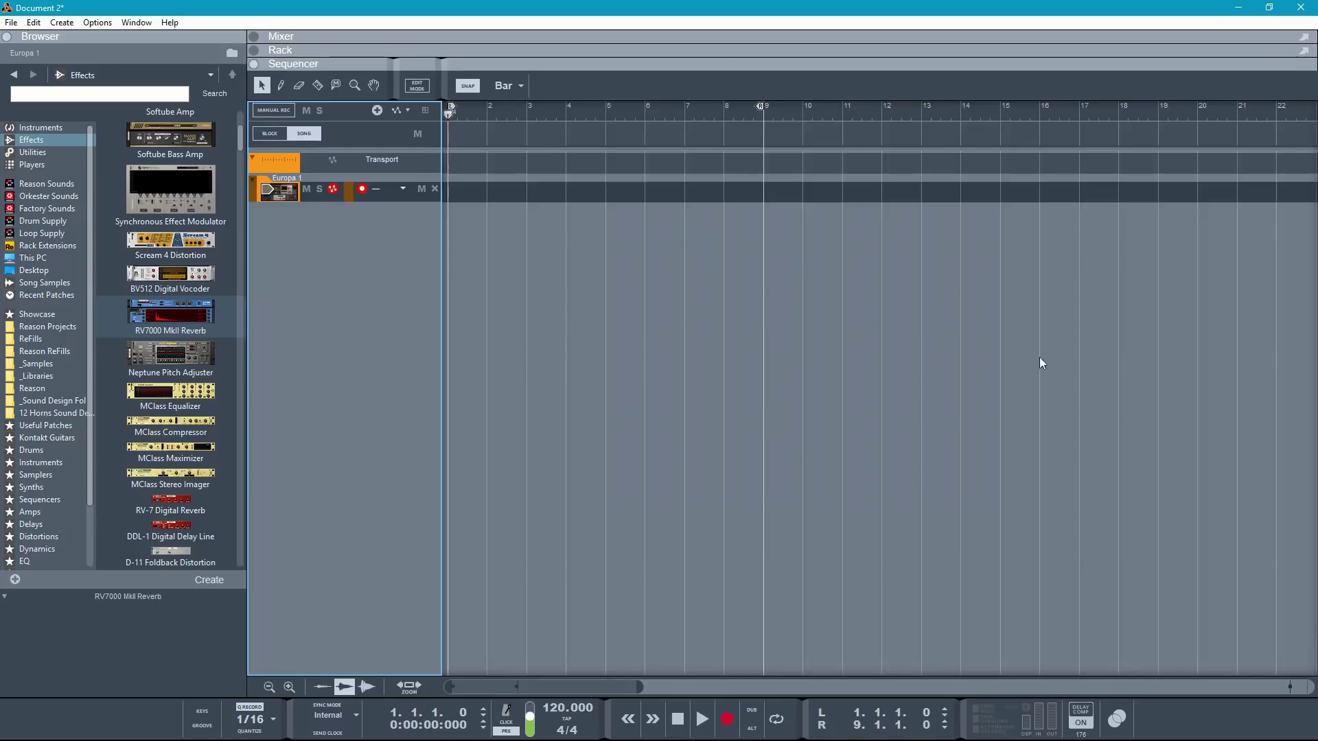
pyautogui.doubleClick(549, 708)
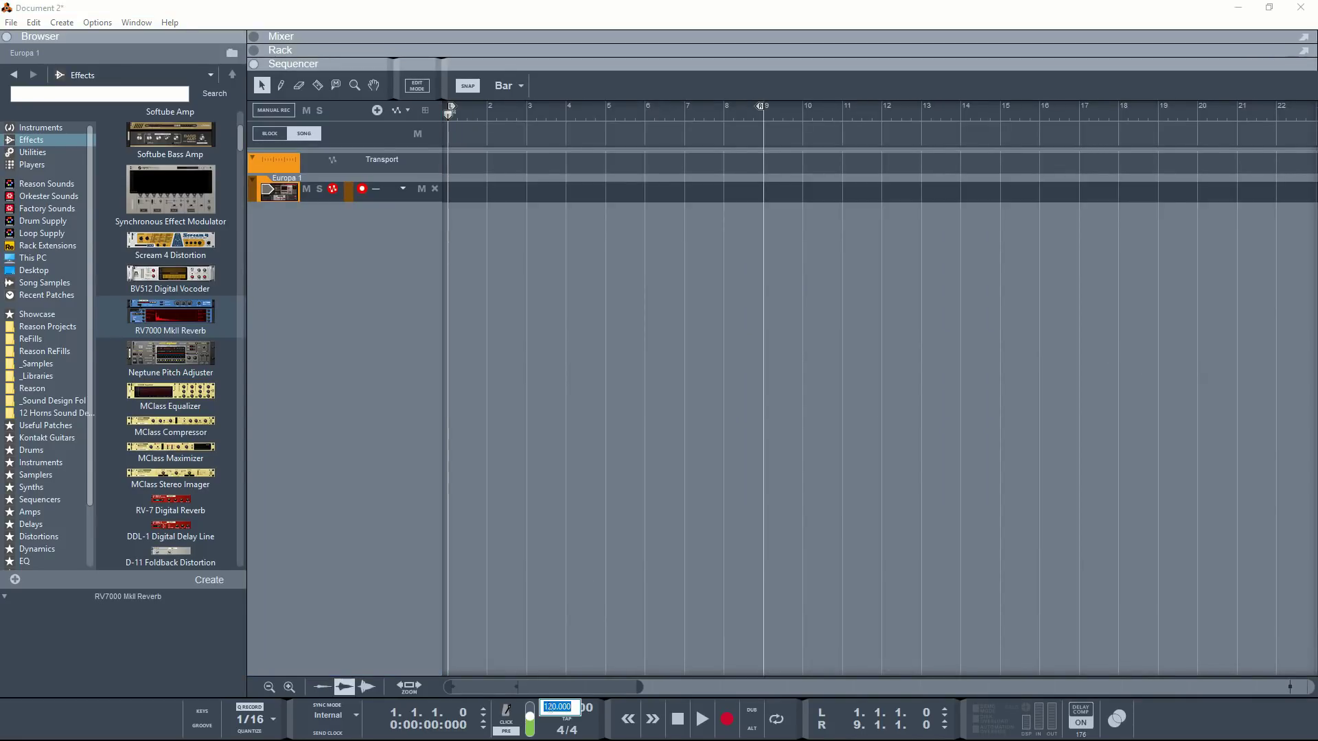
pyautogui.write('130')
pyautogui.press('Return')
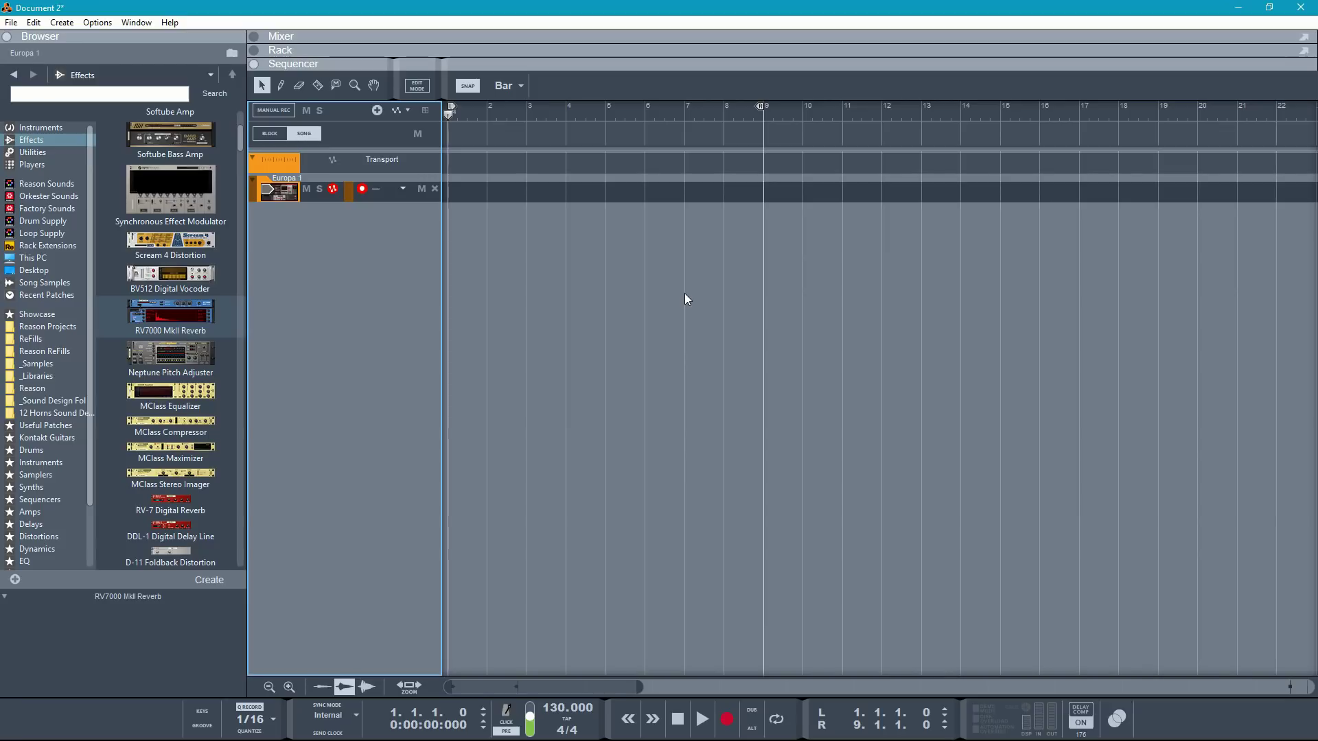
pyautogui.hotkey('ctrl', 'Return')
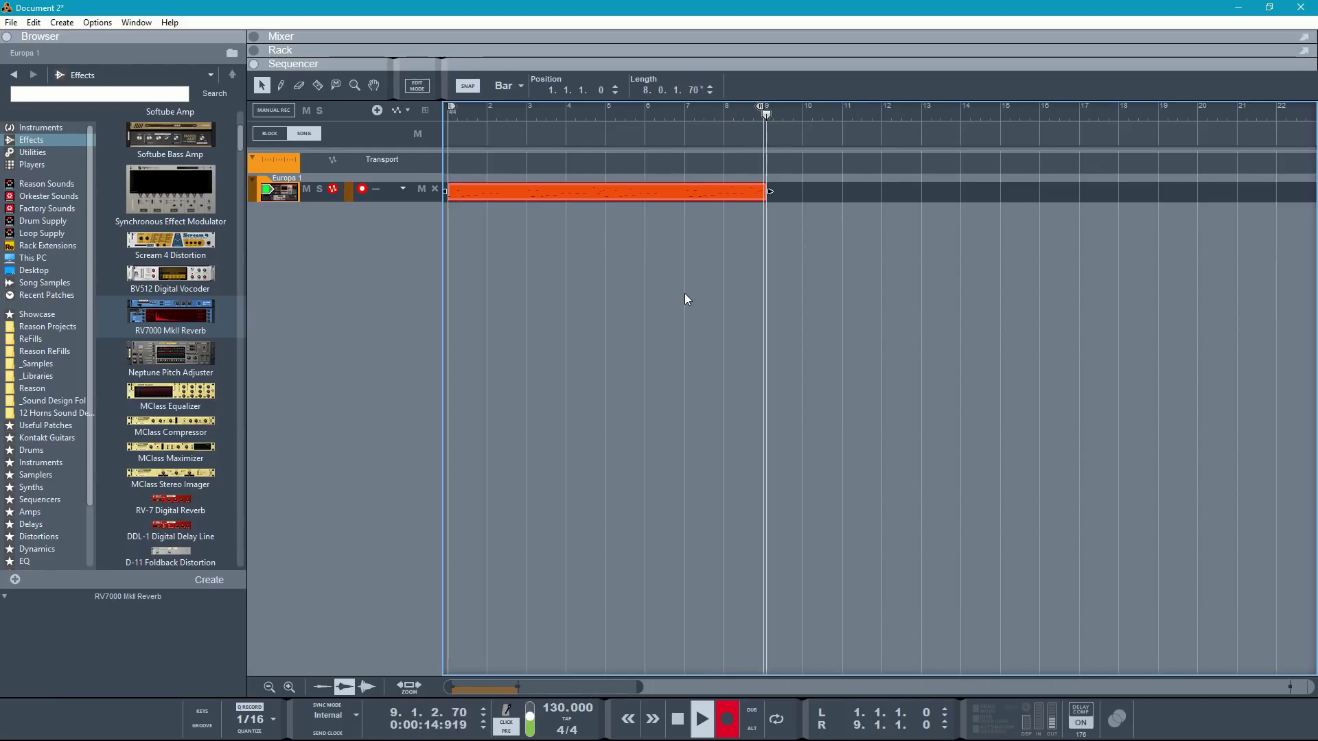
pyautogui.press('space')
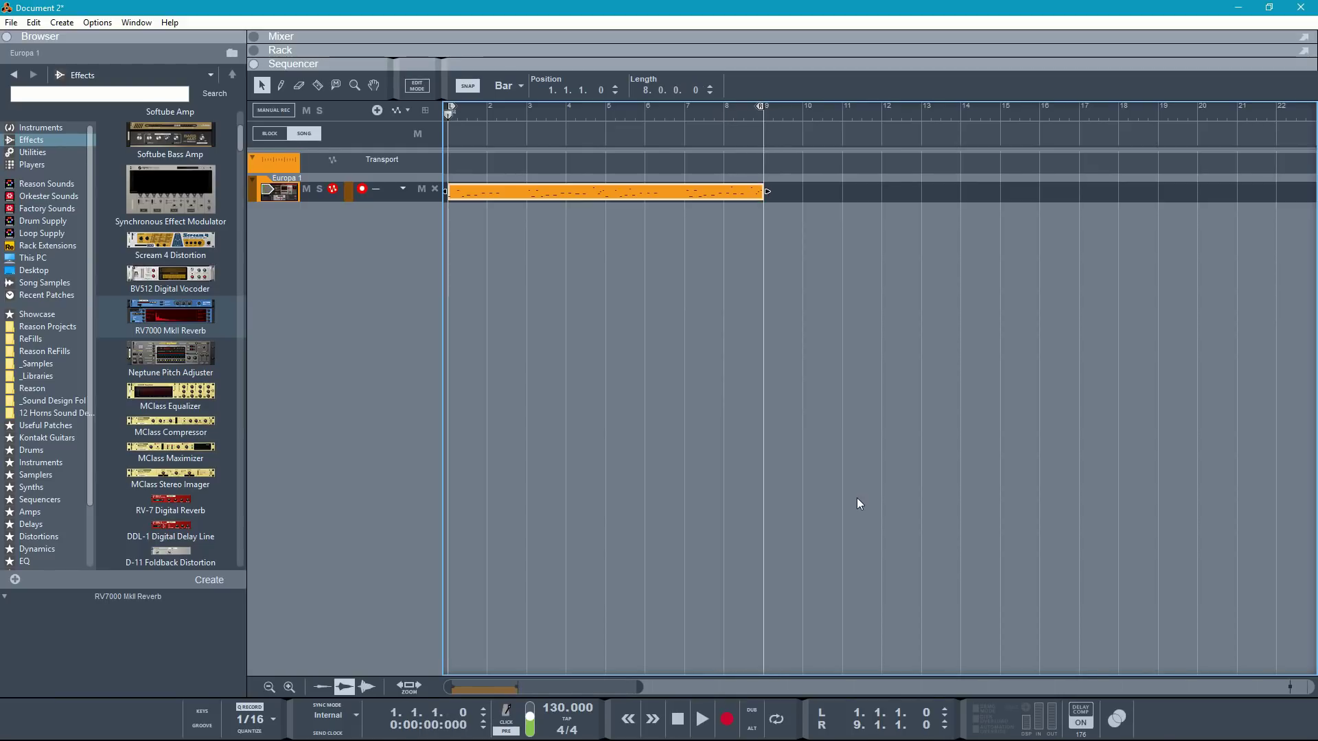
# Step: Play back the recorded part and raise Europa's engine 2 level to about 18.1 dB
pyautogui.press('space')
pyautogui.press('F6')
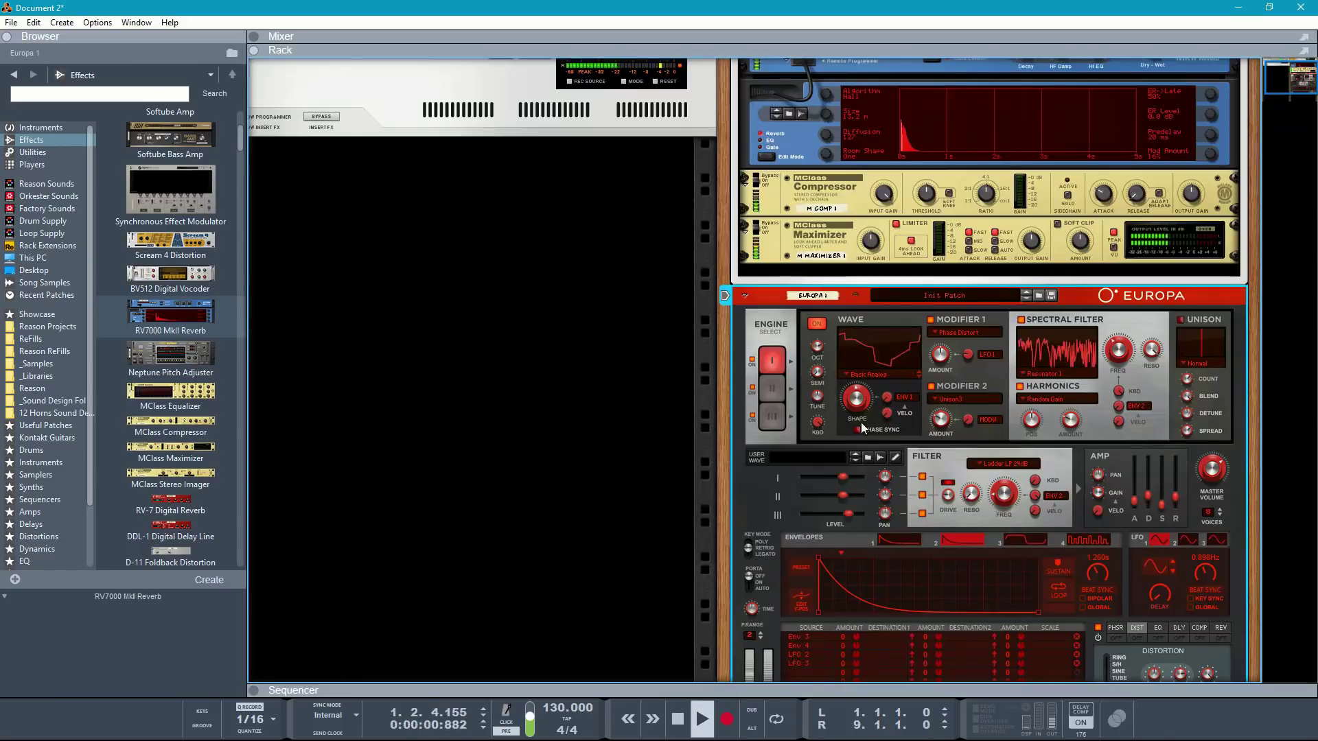
pyautogui.moveTo(846, 495); pyautogui.dragTo(858, 499)
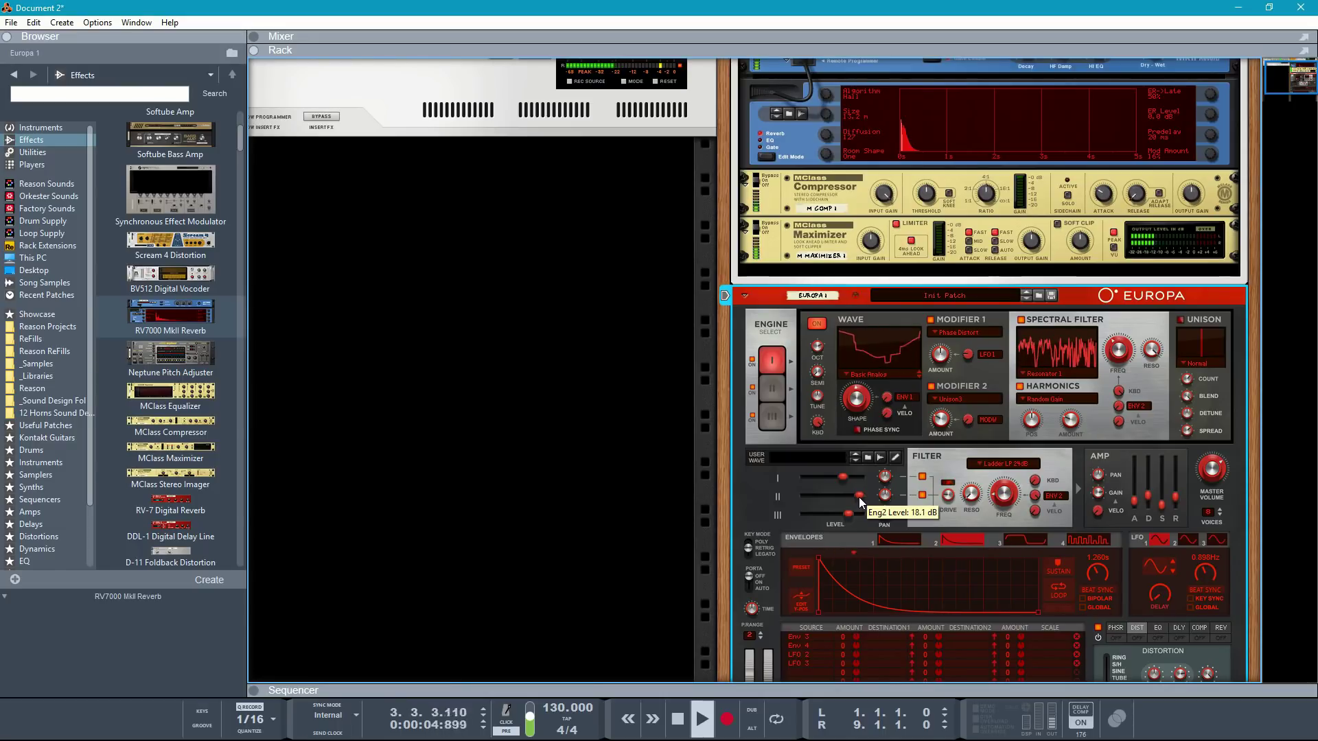
pyautogui.press('F7')
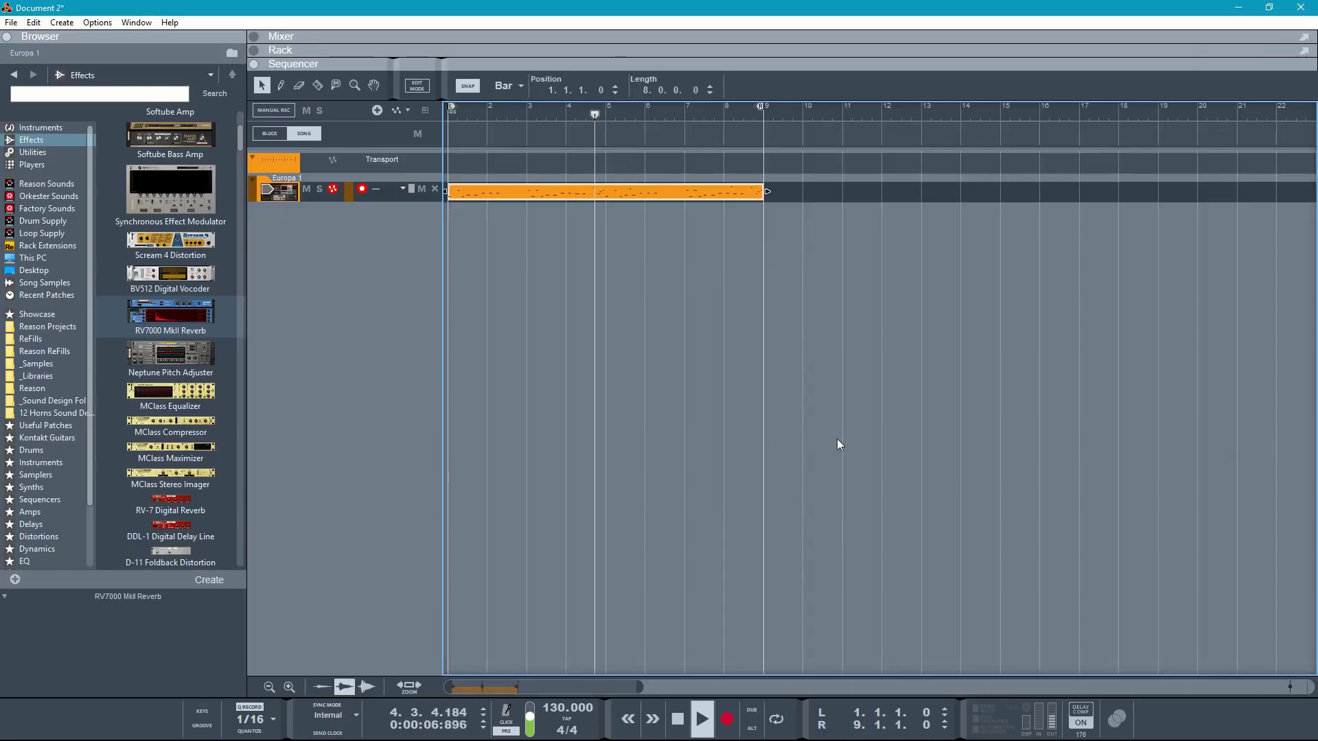
pyautogui.press('space')
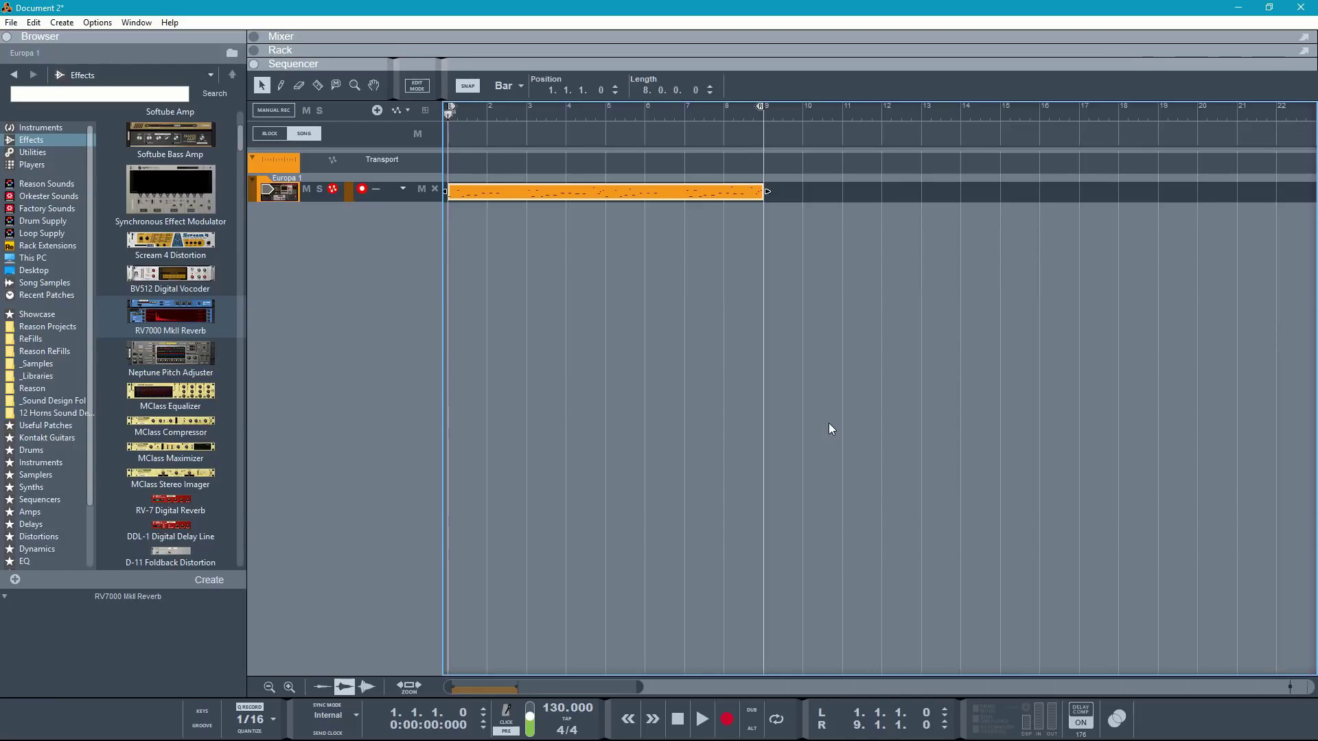
# Step: Assign the Europa 1 track to ReGroove channel A1 and adjust that channel's shuffle during playback
pyautogui.click(404, 190)
pyautogui.moveTo(409, 254)
pyautogui.click(519, 255)
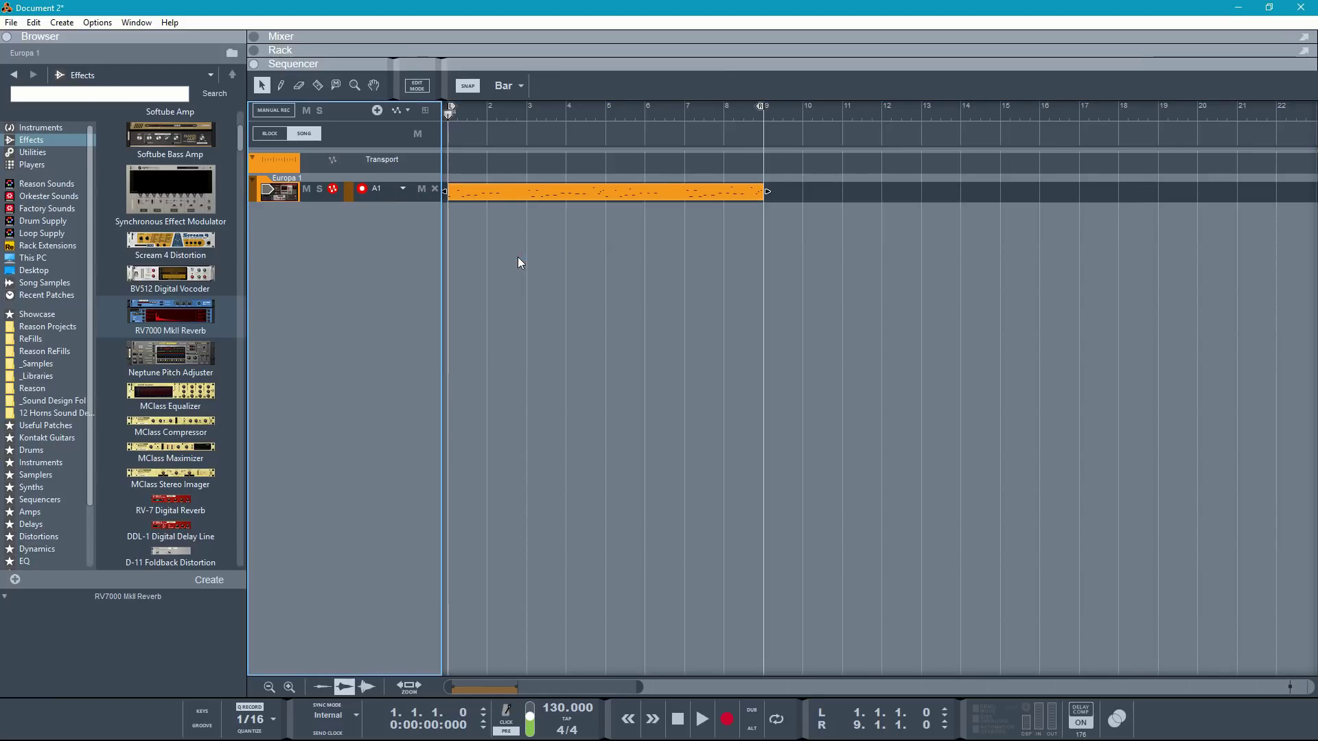
pyautogui.click(199, 727)
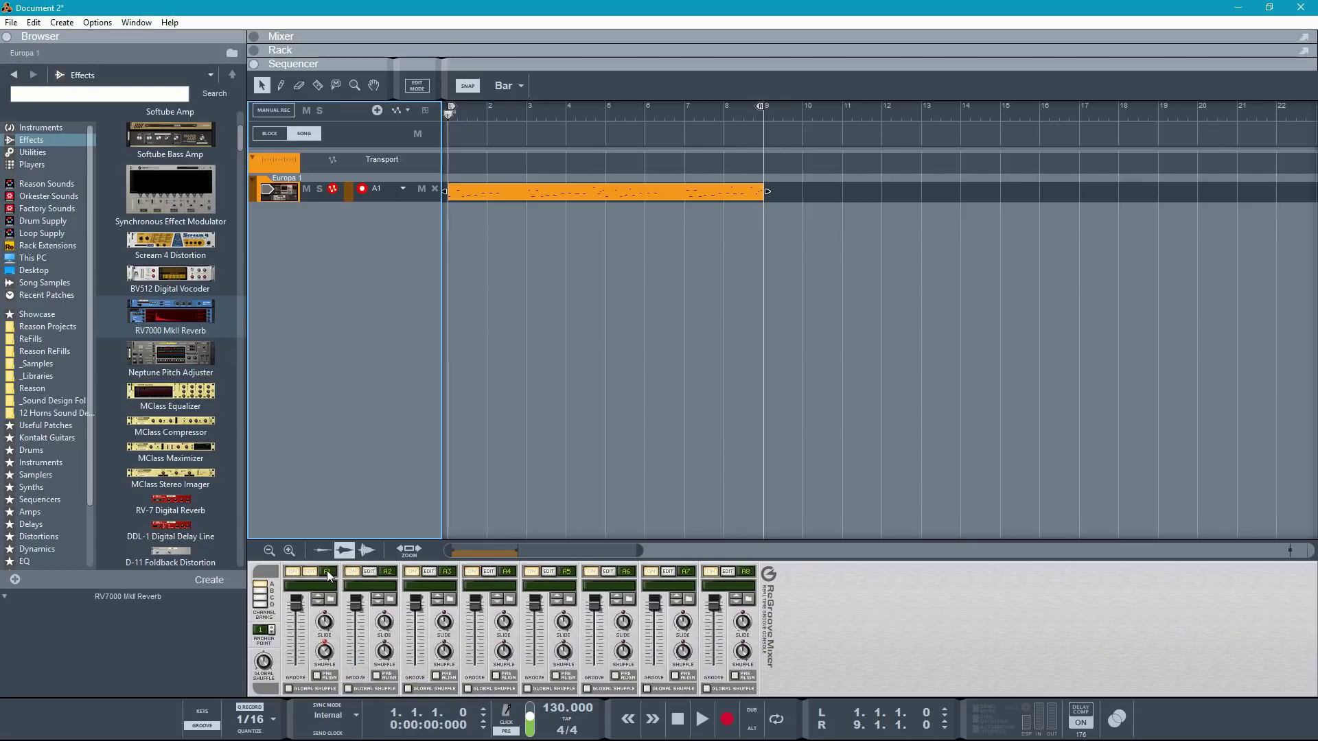
pyautogui.press('space')
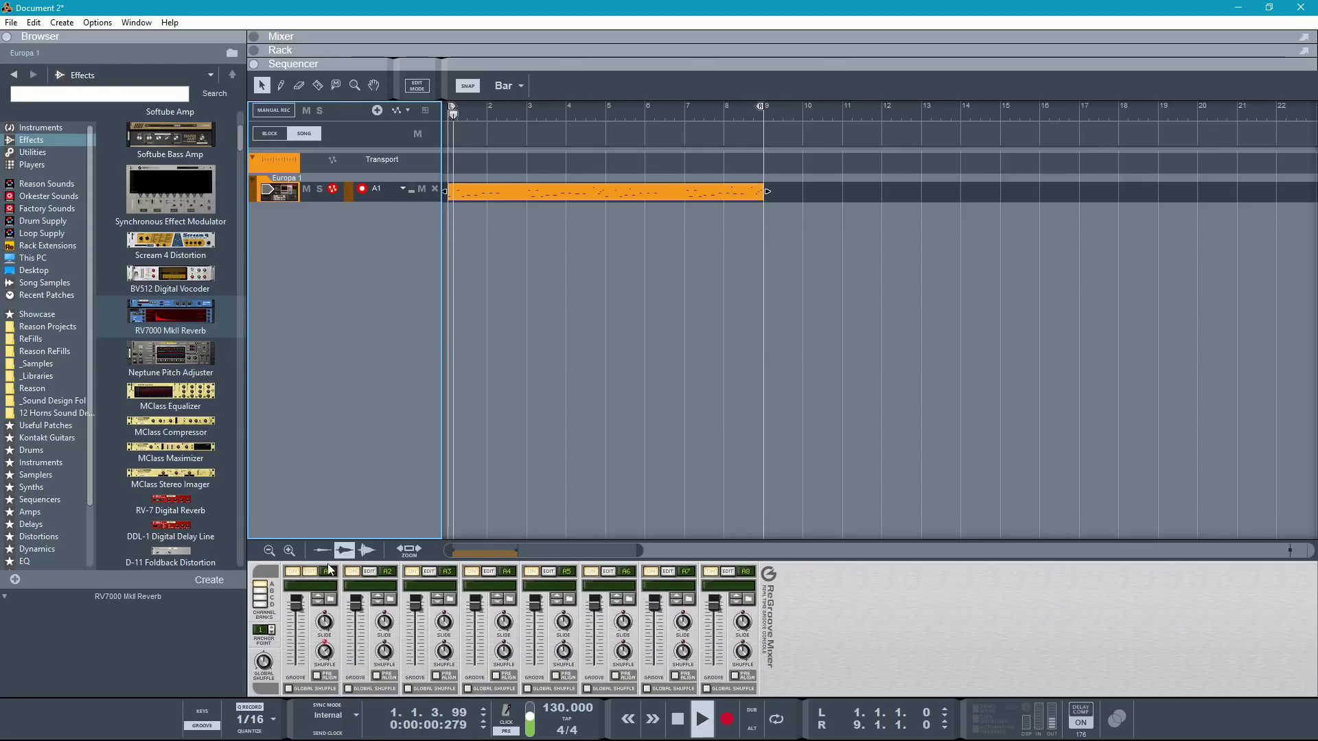
pyautogui.moveTo(334, 643); pyautogui.dragTo(333, 646)
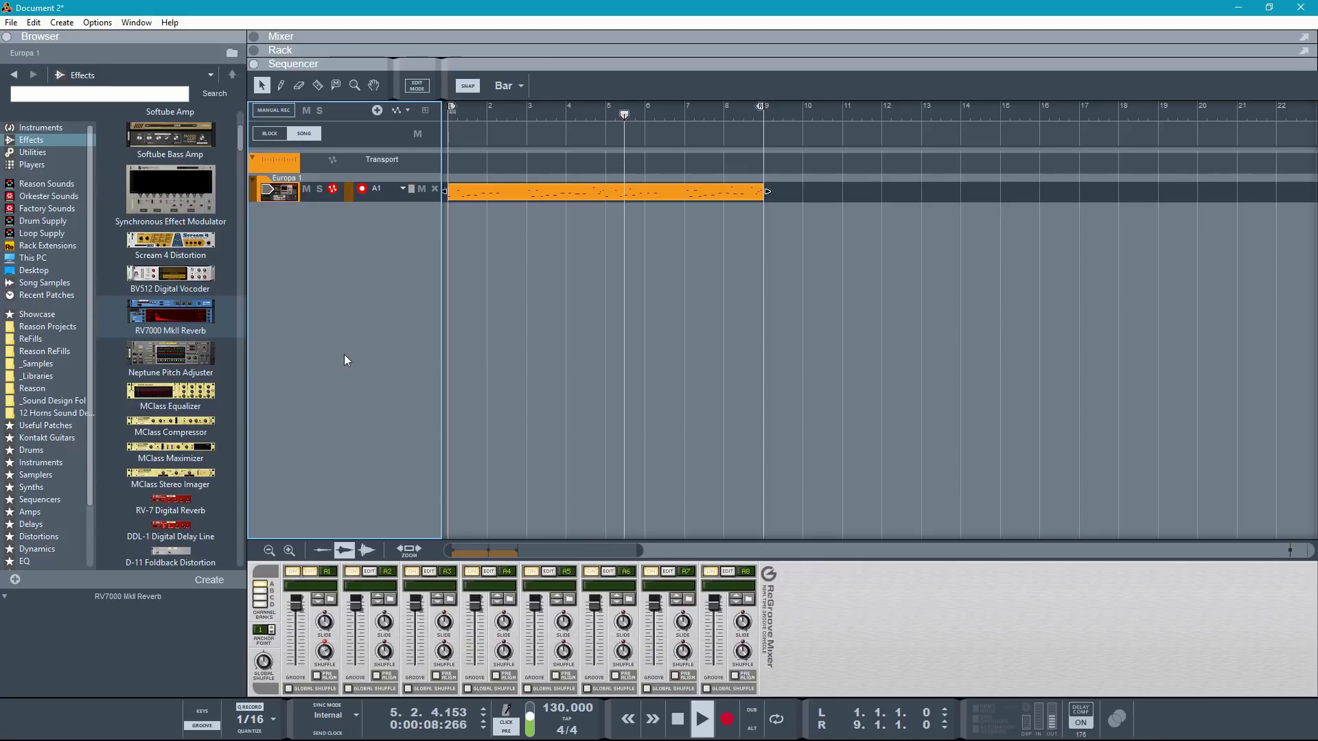
pyautogui.press('space')
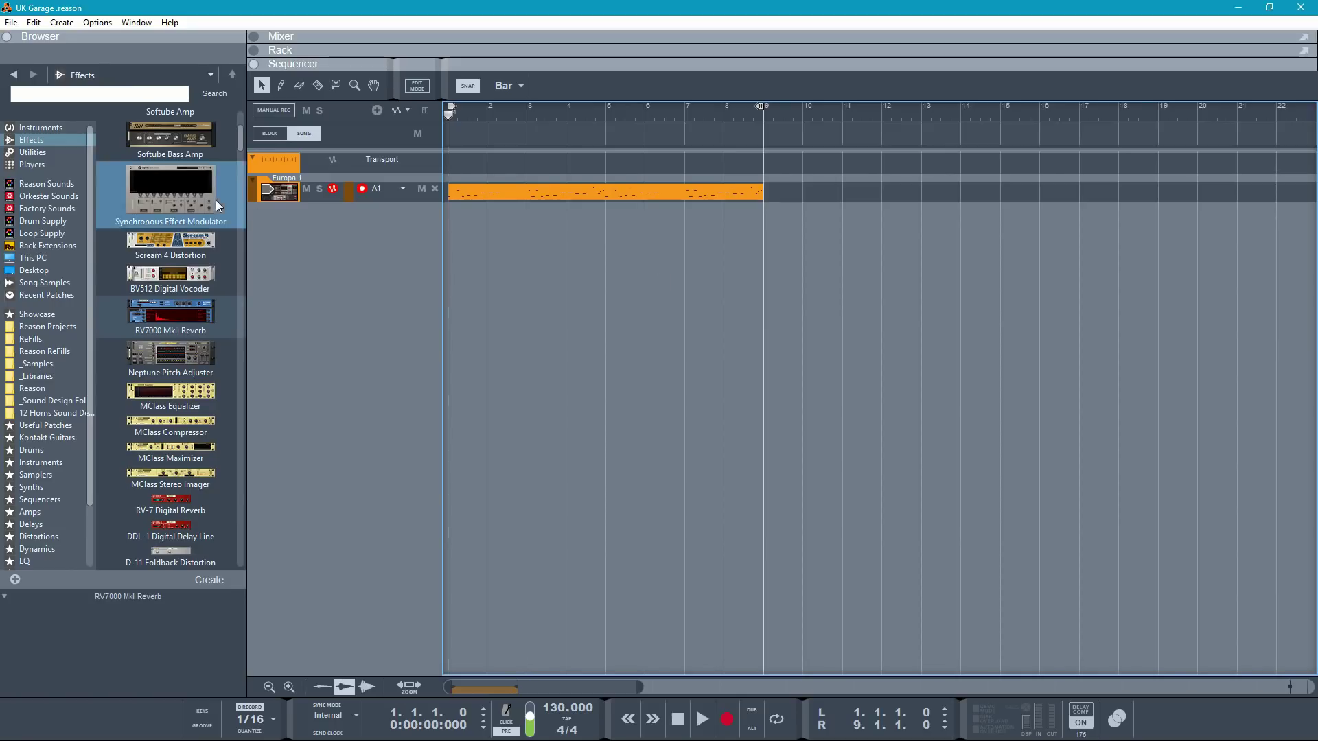
# Step: Add a second Europa Shapeshifting Synthesizer to the song on its own track
pyautogui.click(66, 131)
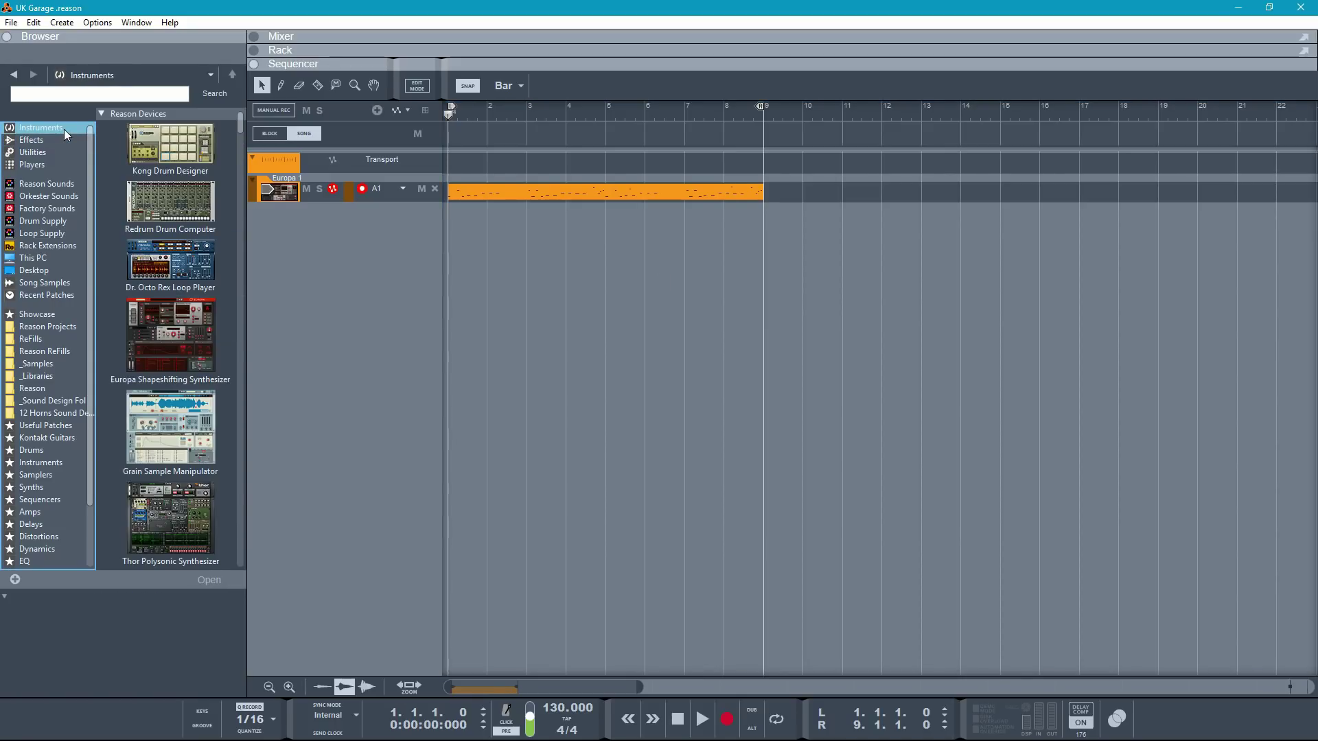
pyautogui.click(155, 262)
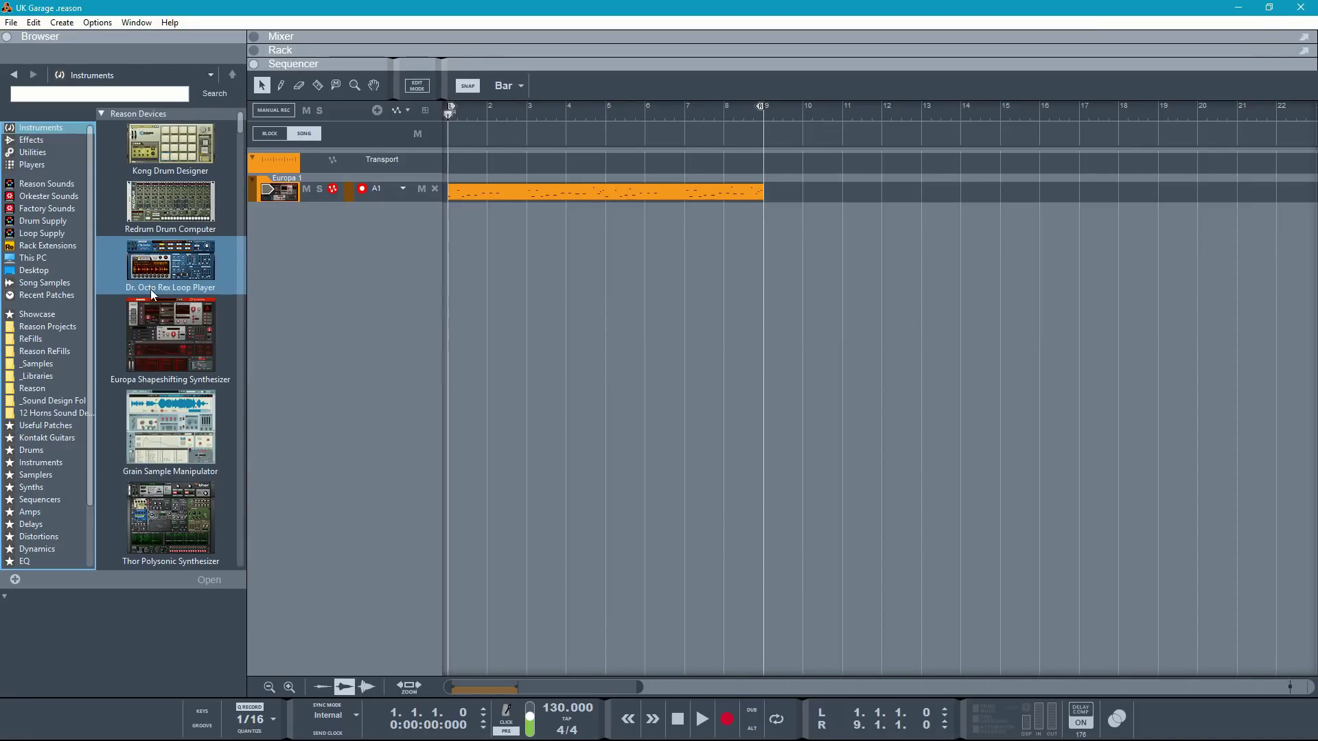
pyautogui.click(154, 317)
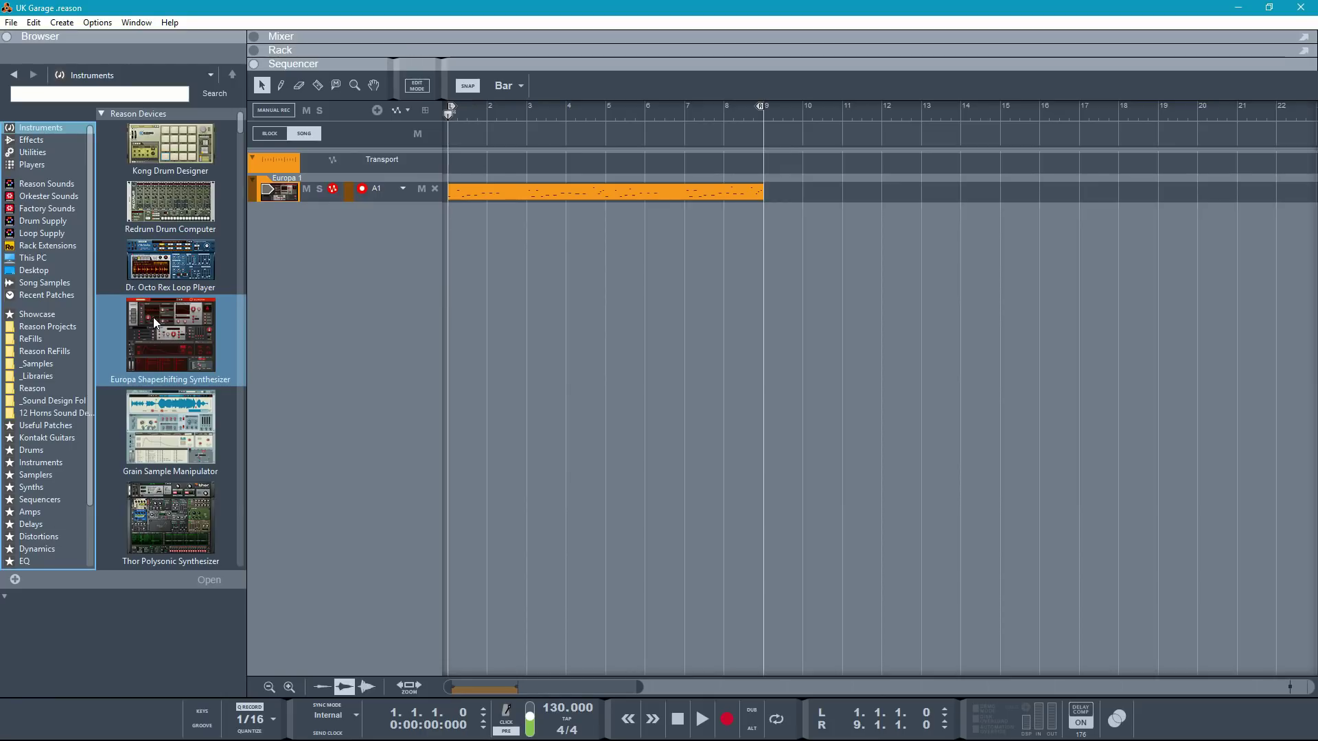
pyautogui.moveTo(146, 321); pyautogui.dragTo(294, 291)
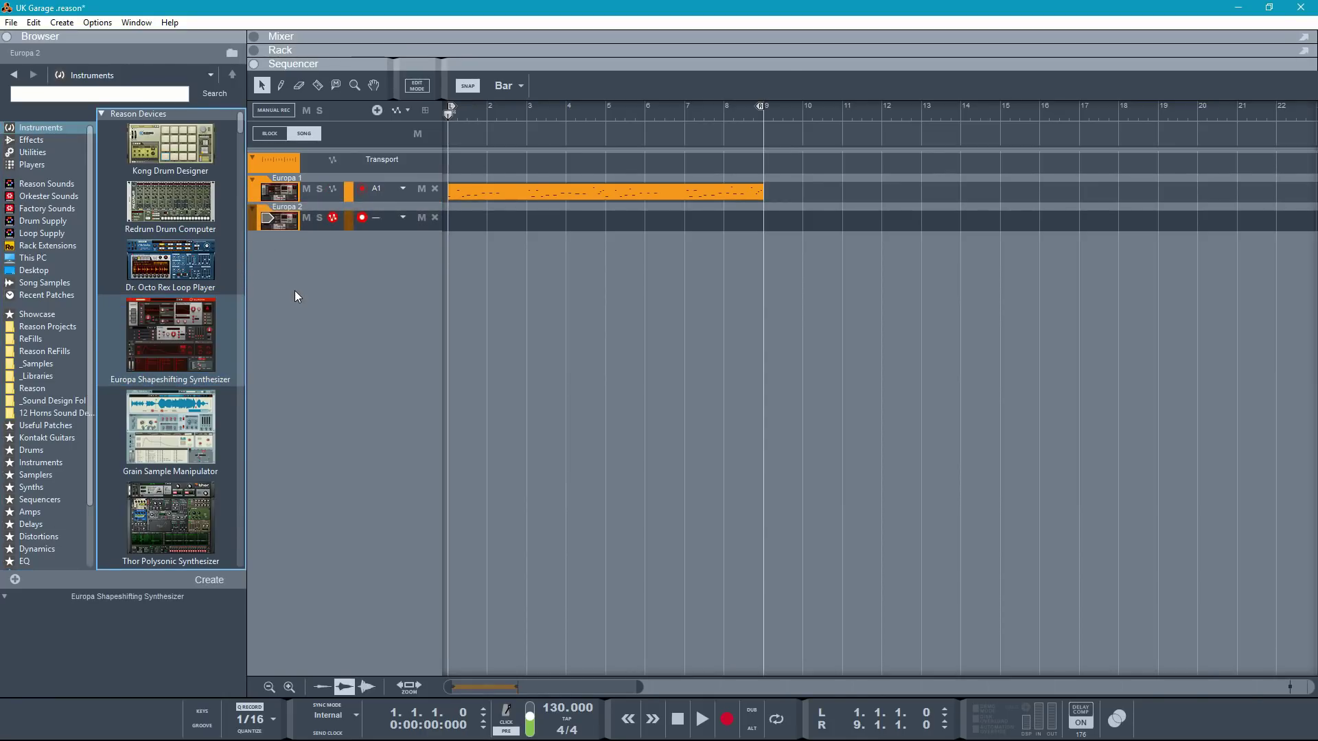
# Step: Set engine 1 of Europa 2 to the Pulse Width wave with its shape at about 28.1%
pyautogui.press('F6')
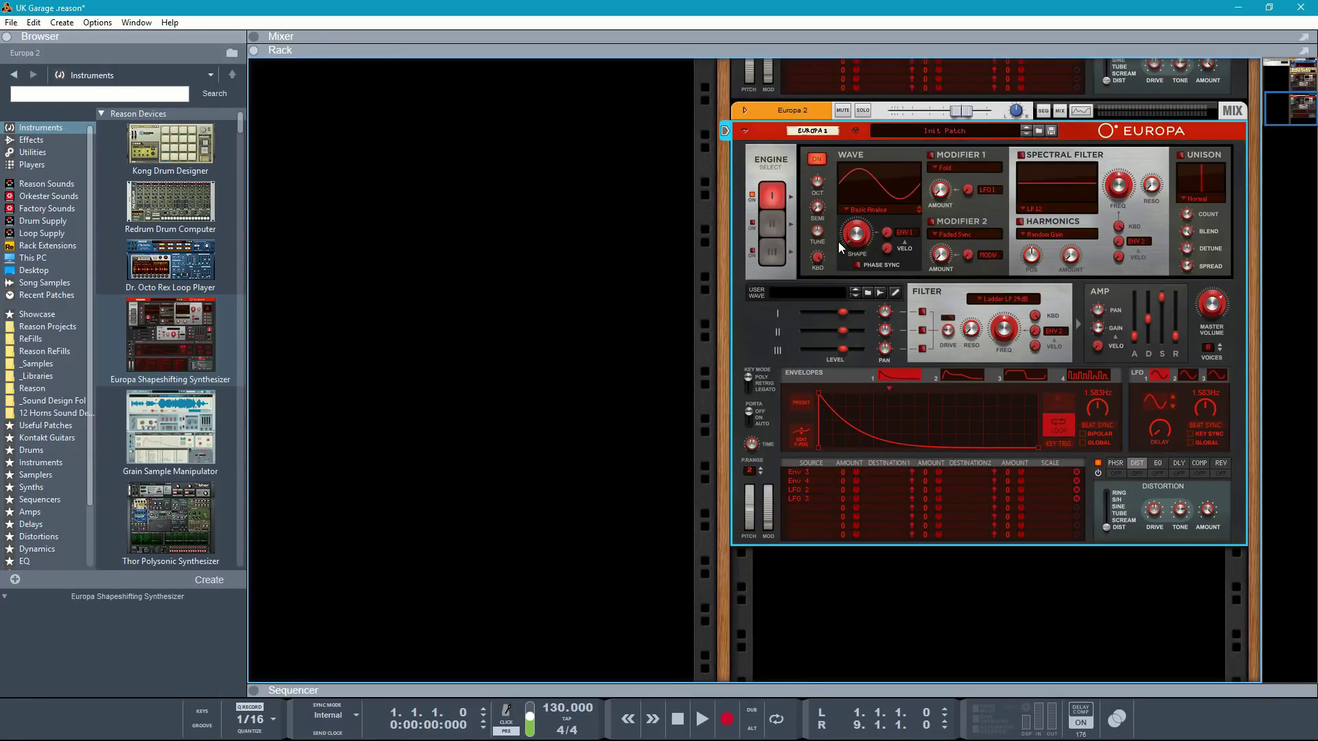
pyautogui.click(851, 210)
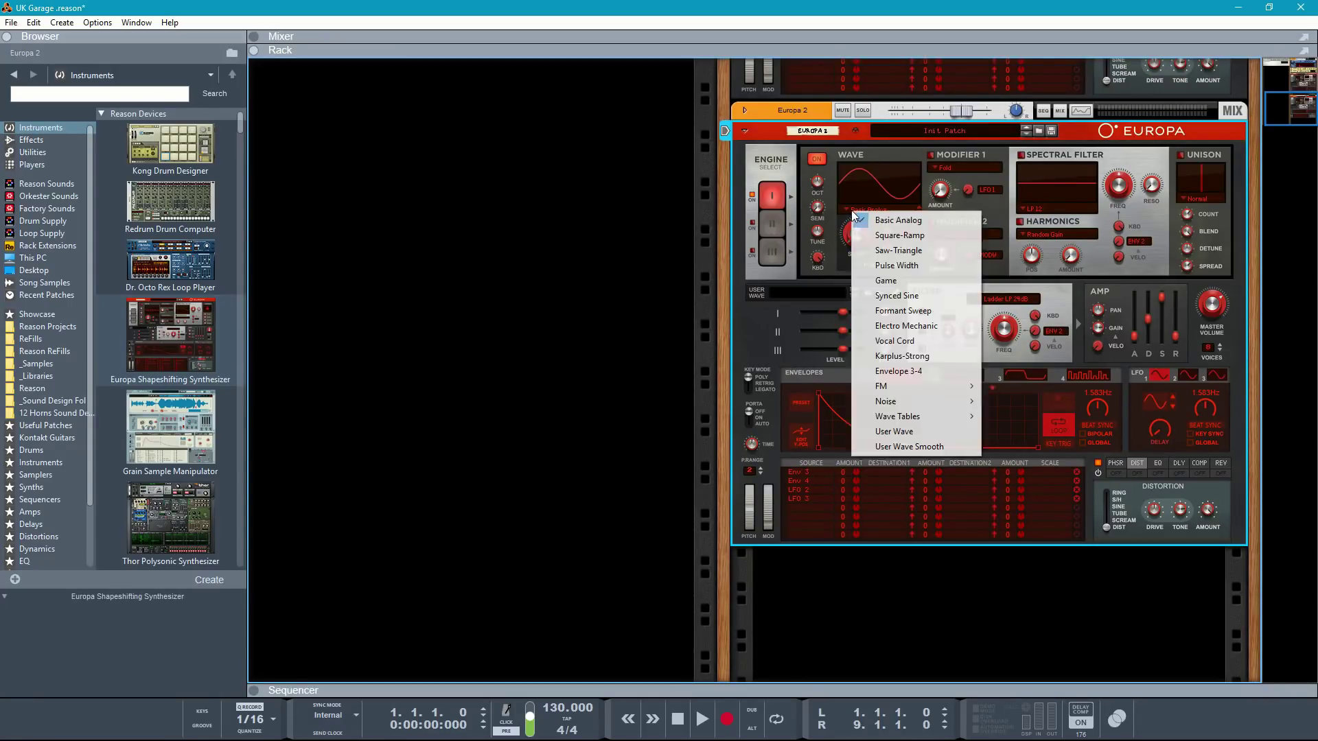
pyautogui.click(869, 267)
pyautogui.moveTo(864, 237)
pyautogui.moveTo(863, 237); pyautogui.dragTo(868, 204)
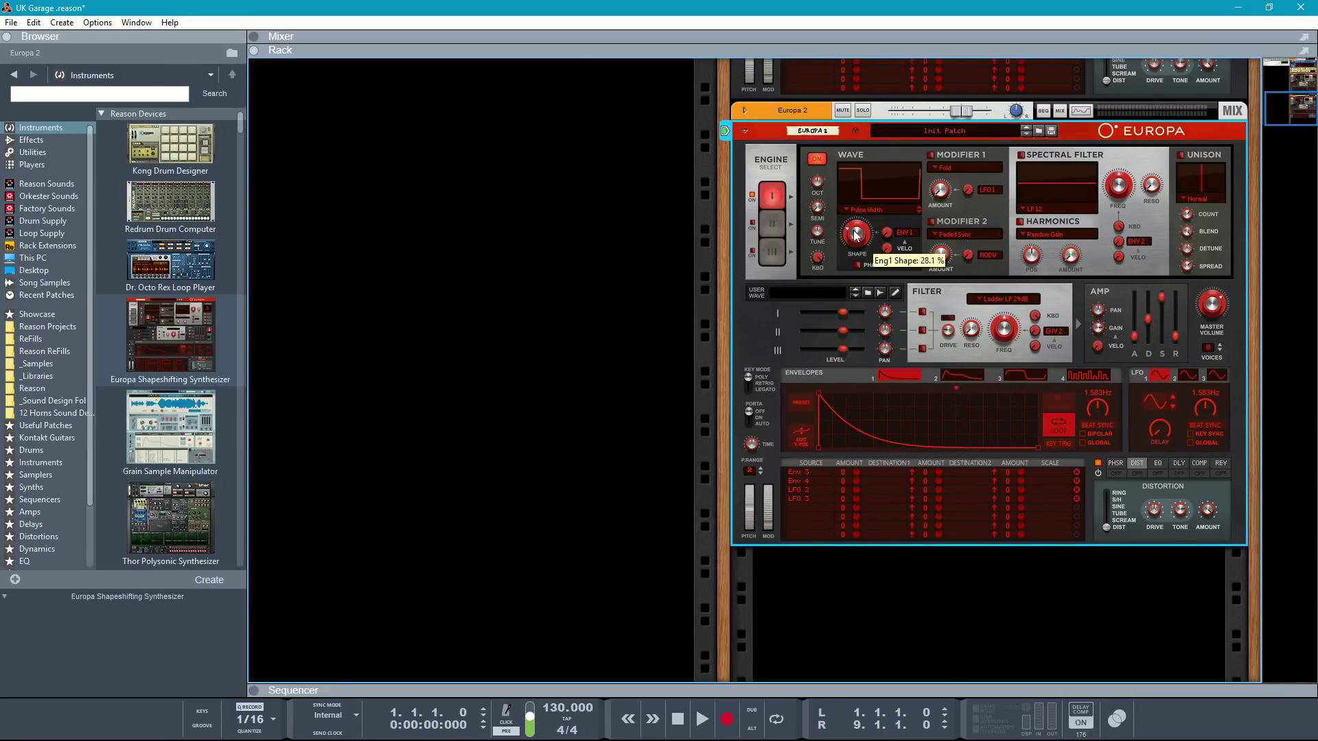
# Step: Modulate engine 1's wave shape on Europa 2 with LFO 1 running at about 1.176 Hz
pyautogui.click(904, 233)
pyautogui.click(951, 330)
pyautogui.moveTo(888, 249); pyautogui.dragTo(896, 200)
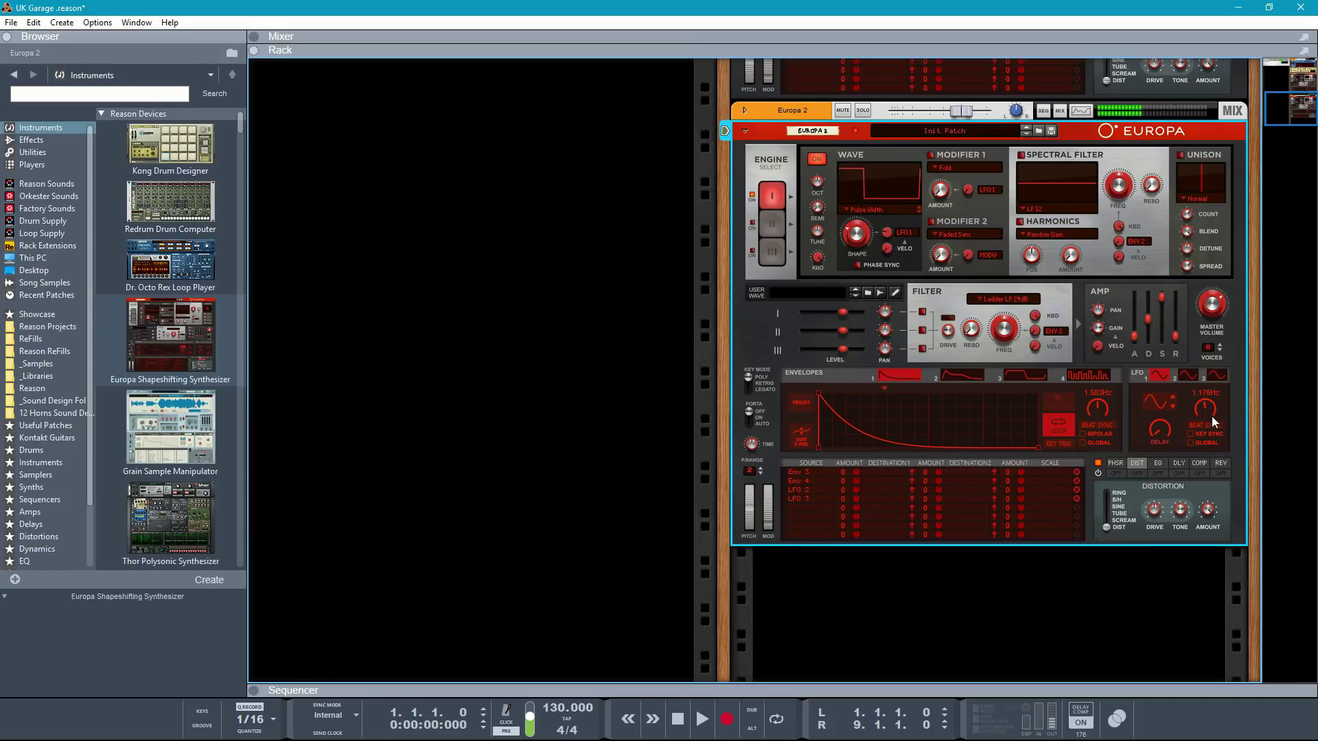
# Step: Lower Europa 2's amp sustain to minimum and adjust the amp decay for a plucky sound
pyautogui.moveTo(1162, 298); pyautogui.dragTo(1159, 371)
pyautogui.moveTo(1149, 320)
pyautogui.mouseDown()
pyautogui.moveTo(1177, 327)
pyautogui.moveTo(1150, 334)
pyautogui.mouseUp()
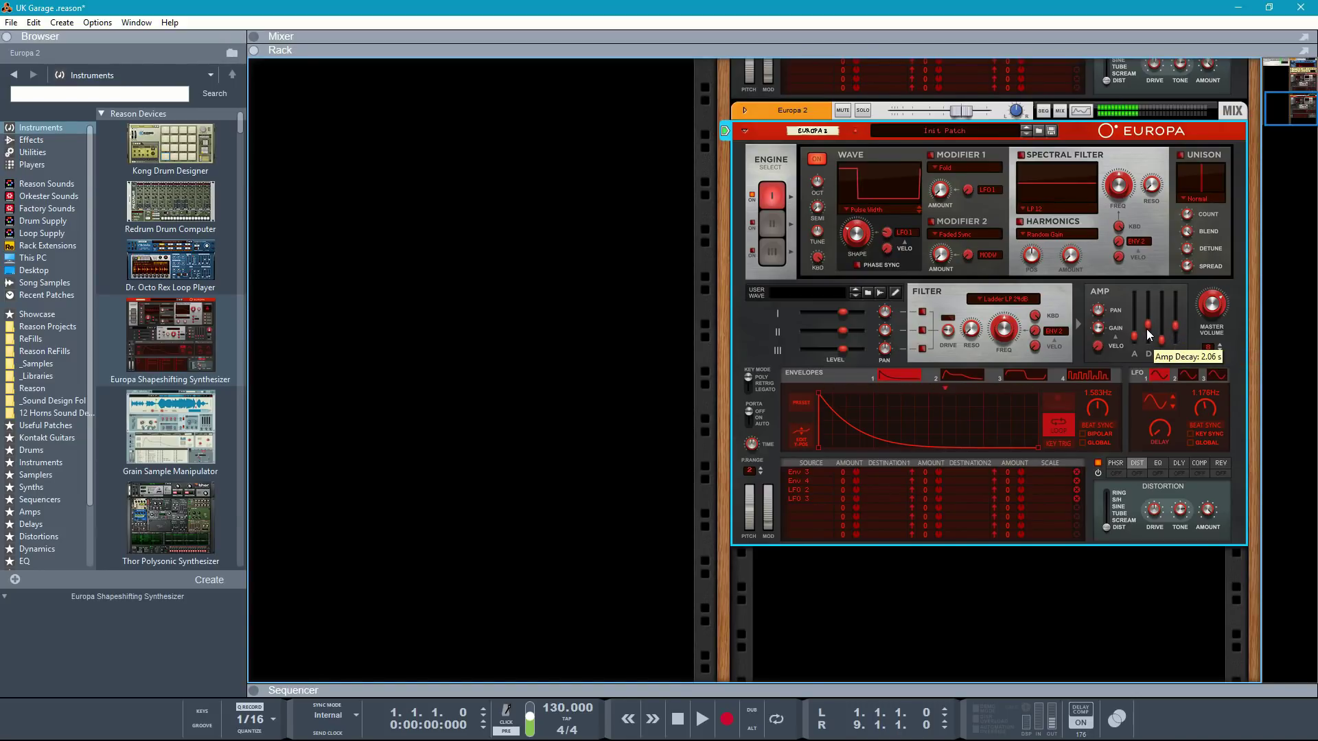
pyautogui.moveTo(1150, 330); pyautogui.dragTo(1149, 334)
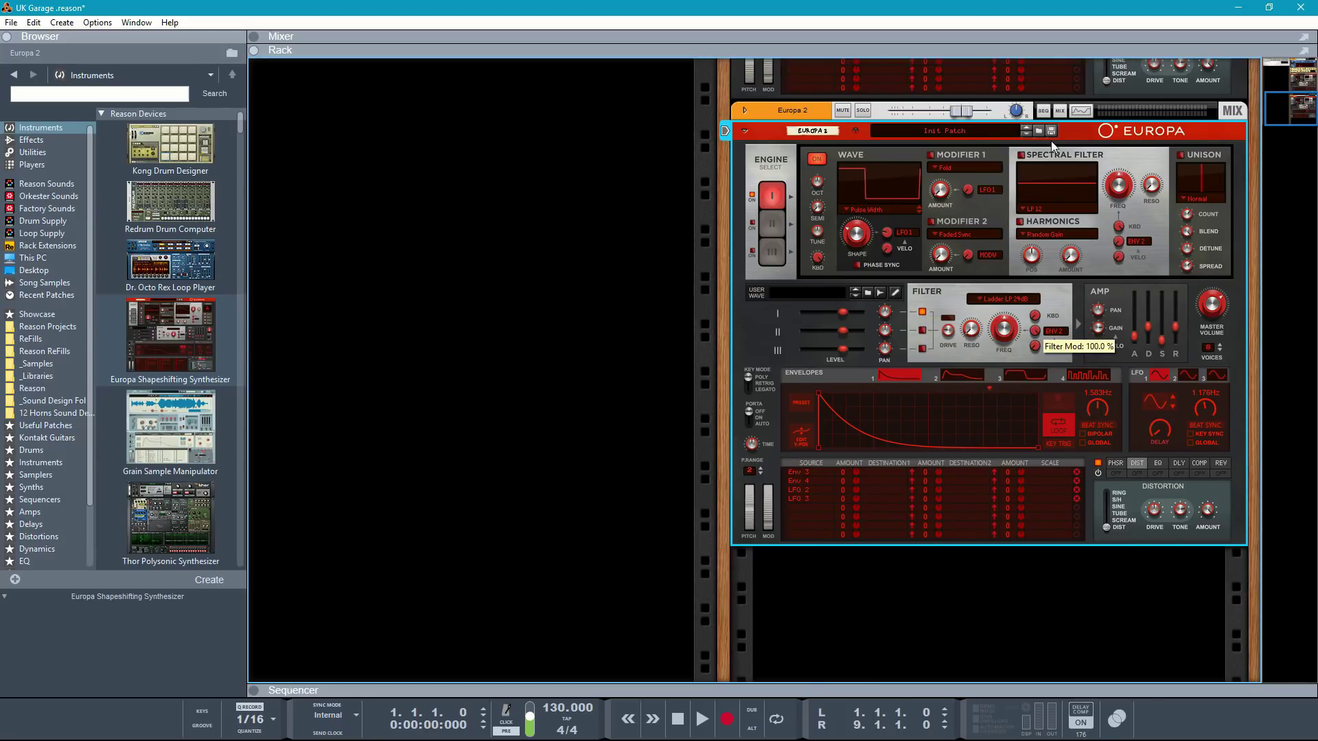
# Step: Reshape Europa 2's envelope 2, which drives the filter, into a curved decay with no sustain stage
pyautogui.click(970, 377)
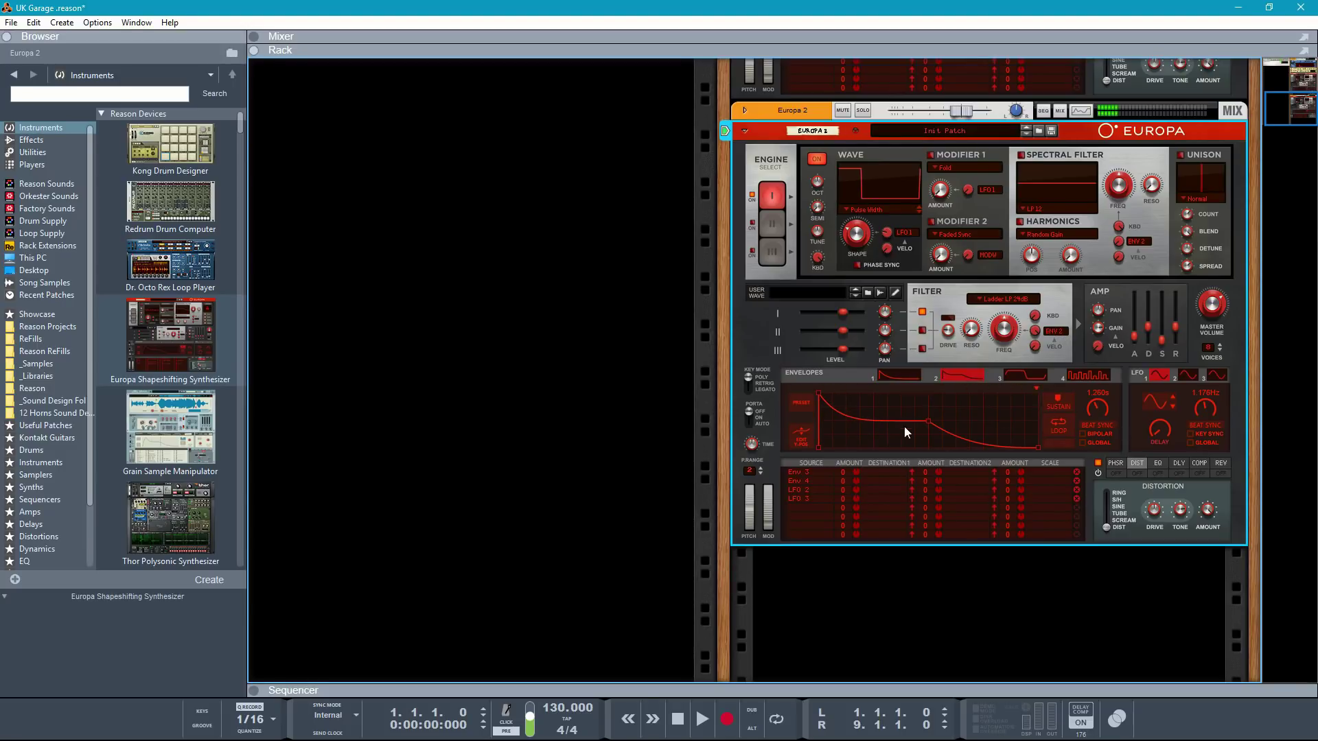
pyautogui.moveTo(928, 422); pyautogui.dragTo(837, 455)
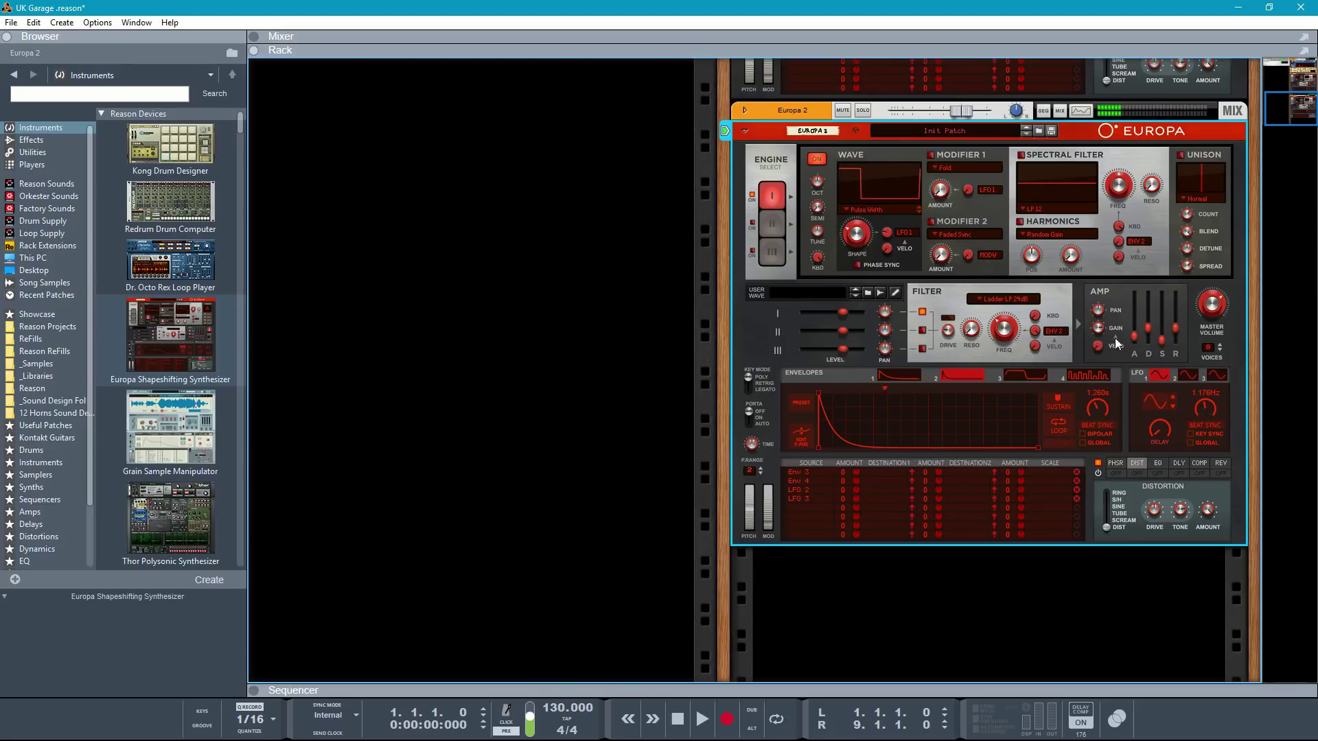
pyautogui.moveTo(889, 420); pyautogui.dragTo(895, 413)
# Step: Enable Europa 2's delay effect with about 17.1% feedback and set an unsynced delay time of about 44 ms
pyautogui.click(1179, 464)
pyautogui.click(1120, 499)
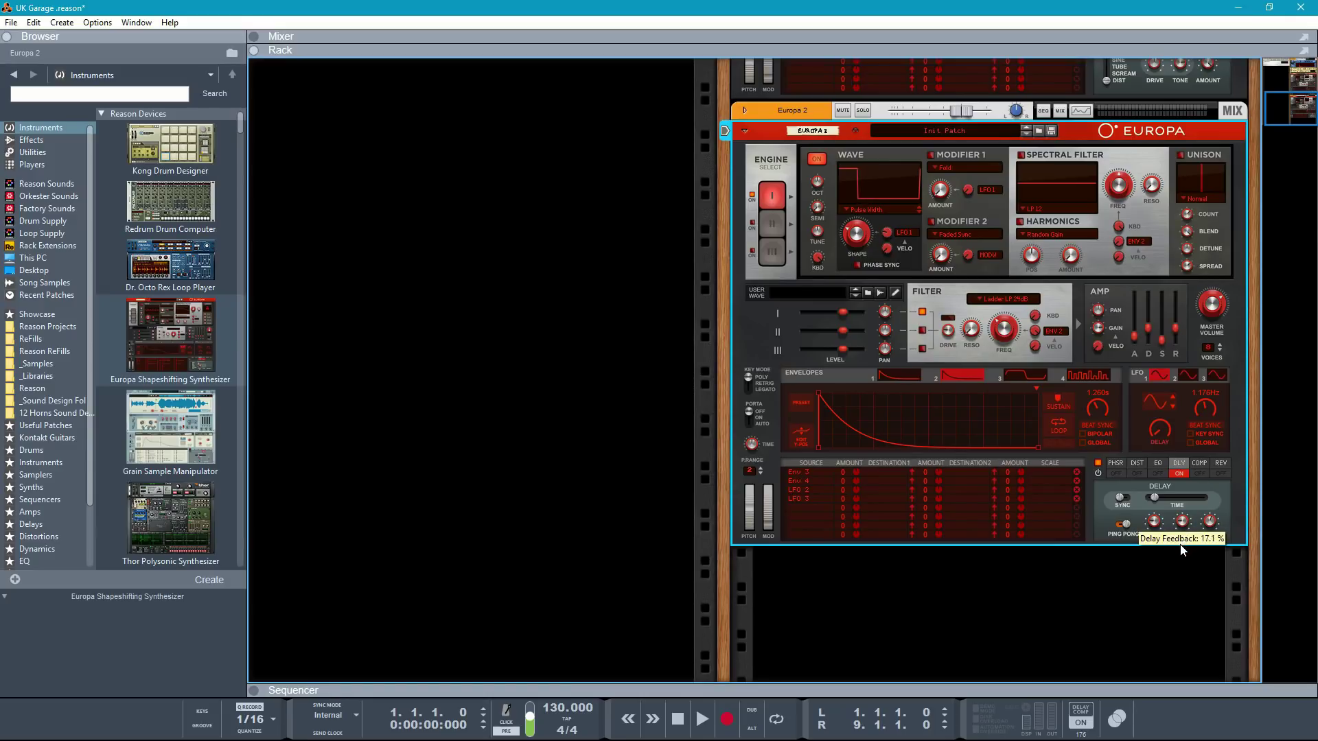
pyautogui.moveTo(1155, 499); pyautogui.dragTo(1156, 502)
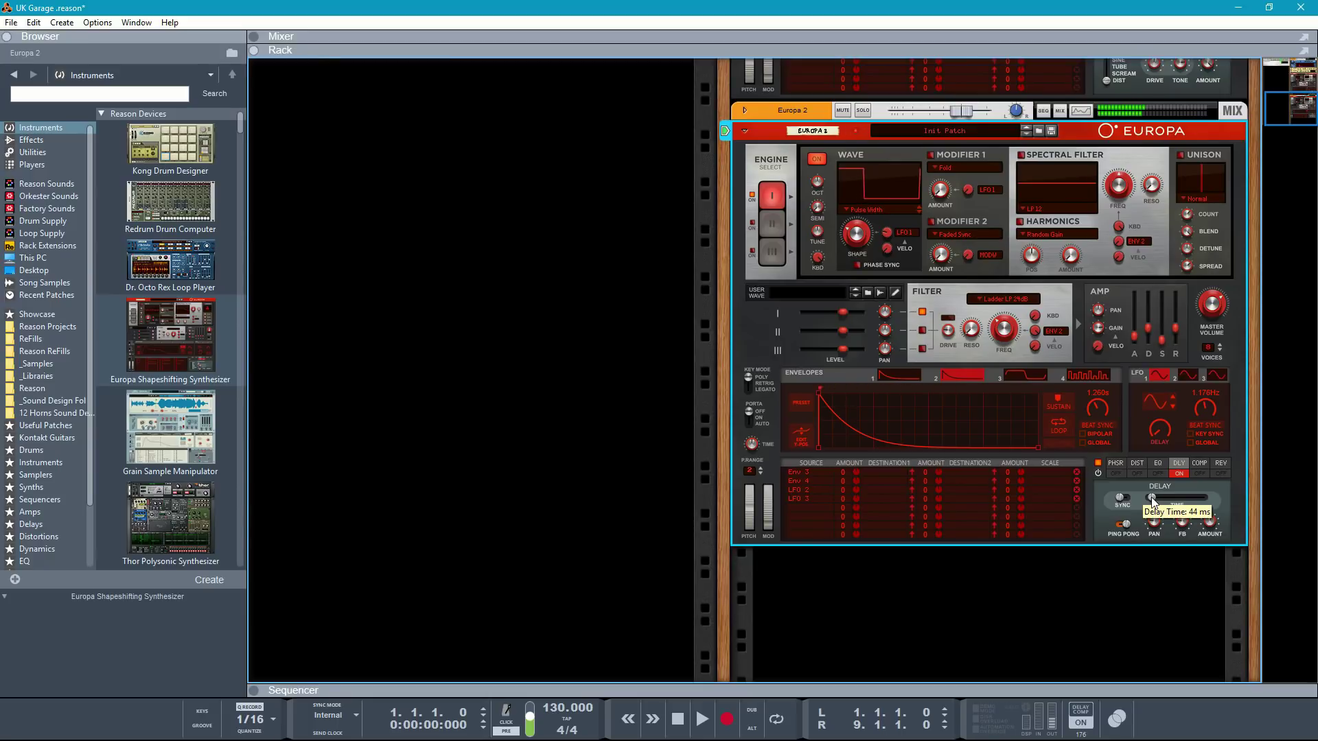
# Step: Add an RV7000 MkII Reverb as an insert effect on the Europa 2 mix channel
pyautogui.scroll(4, 1152, 502)
pyautogui.click(31, 140)
pyautogui.moveTo(171, 534); pyautogui.dragTo(882, 261)
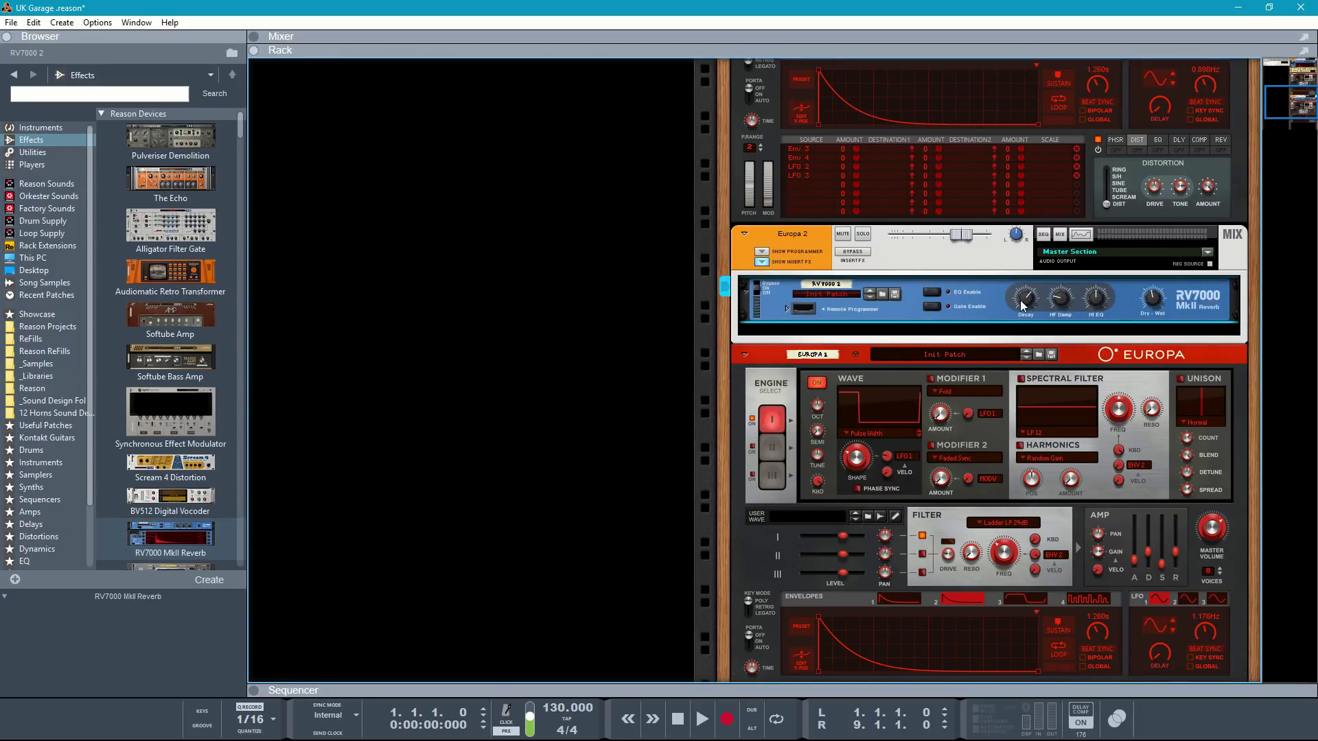
# Step: Show the RV7000 remote programmer and raise the hall reverb's size, diffusion and predelay
pyautogui.click(788, 309)
pyautogui.moveTo(825, 367); pyautogui.dragTo(846, 233)
pyautogui.moveTo(834, 396); pyautogui.dragTo(846, 341)
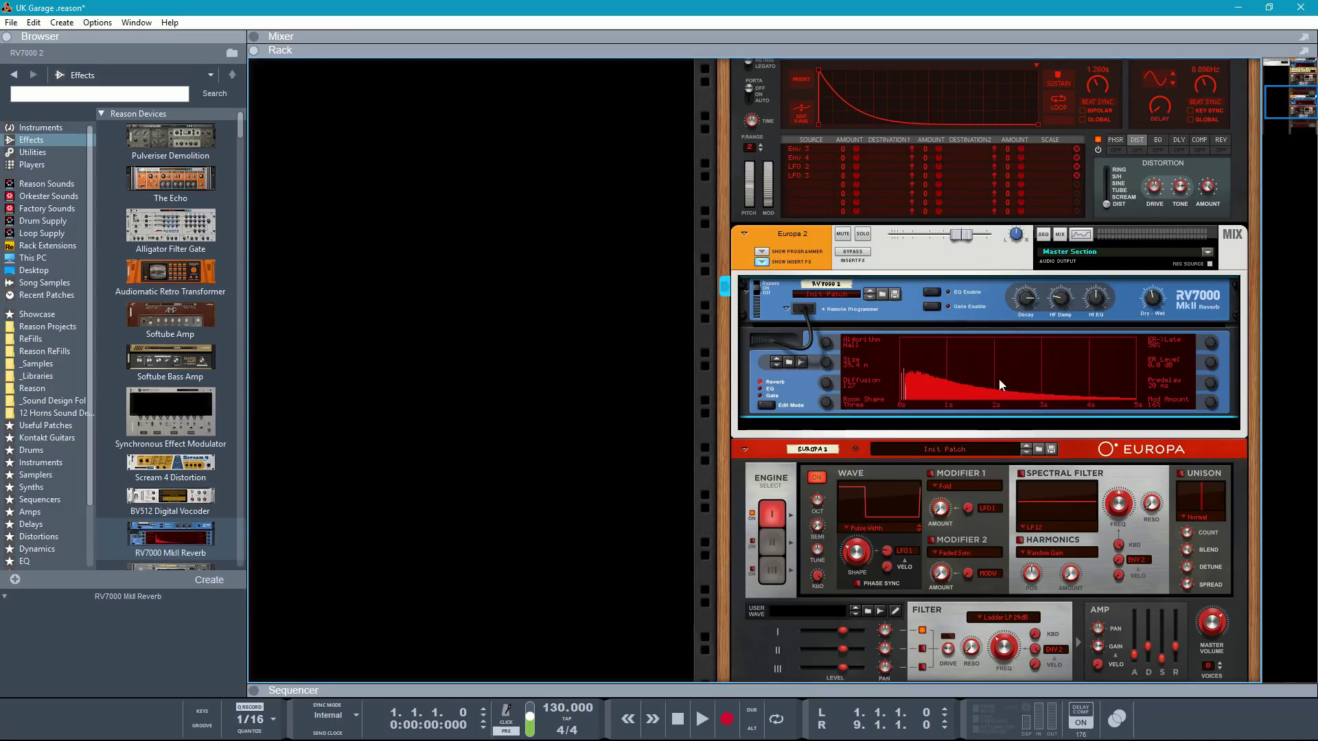
pyautogui.moveTo(1215, 378); pyautogui.dragTo(1221, 340)
# Step: Lower Europa 2's filter frequency and set its master volume to about 10.9 dB
pyautogui.scroll(-3, 989, 515)
pyautogui.click(992, 522)
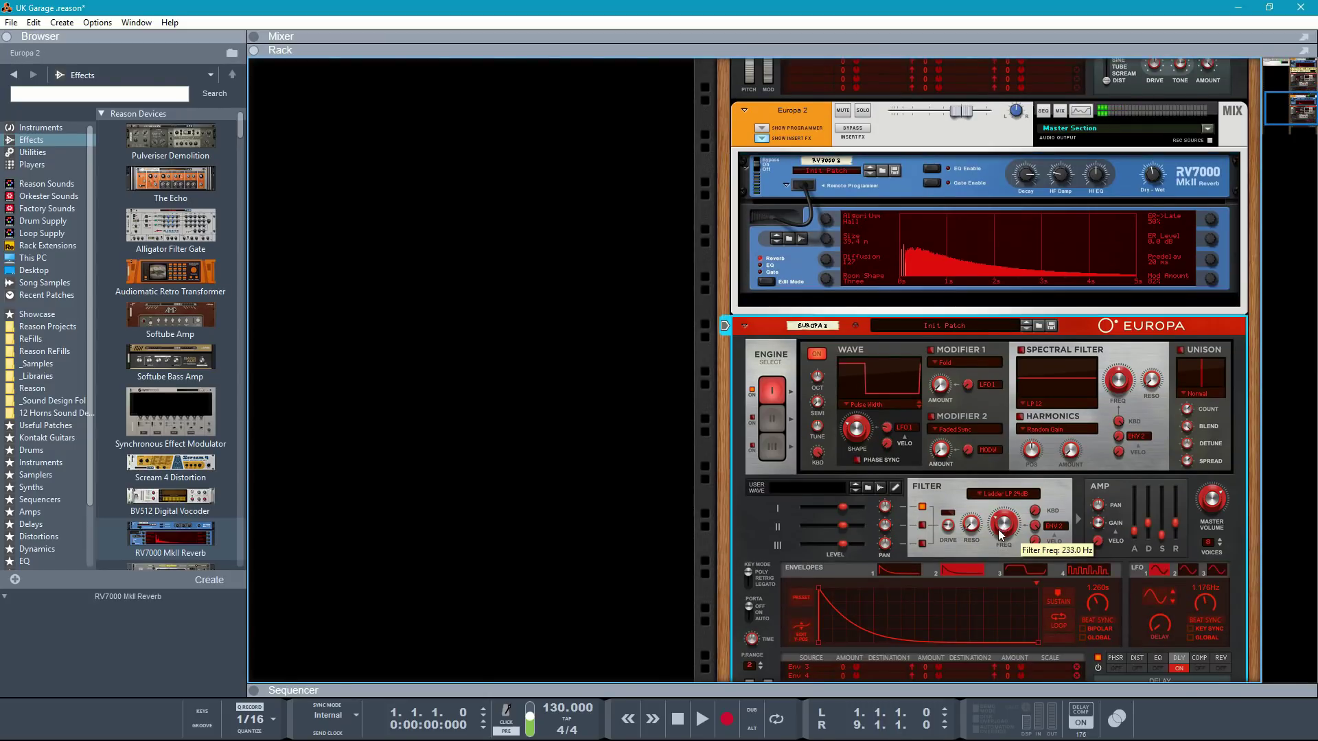
pyautogui.moveTo(1001, 524); pyautogui.dragTo(994, 549)
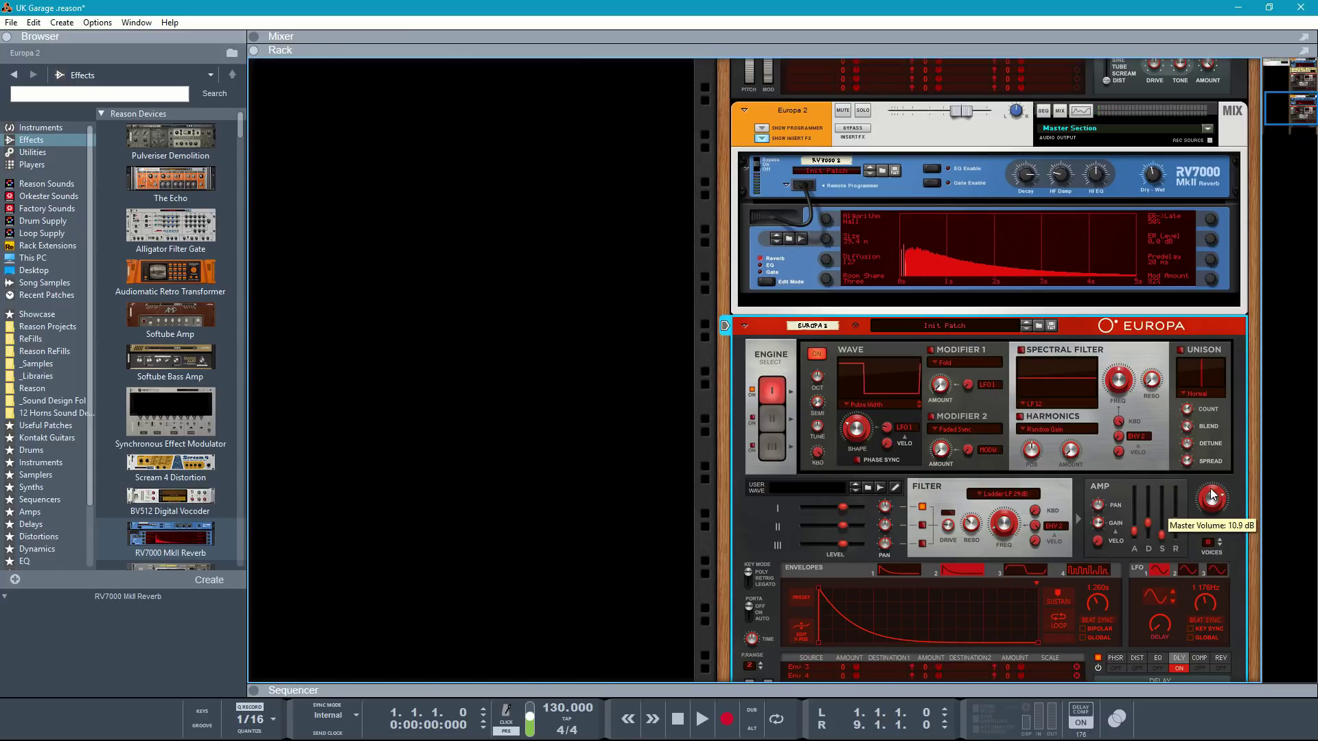
# Step: Assign the Europa 2 track to ReGroove channel A1 so it shares the shuffle
pyautogui.press('F7')
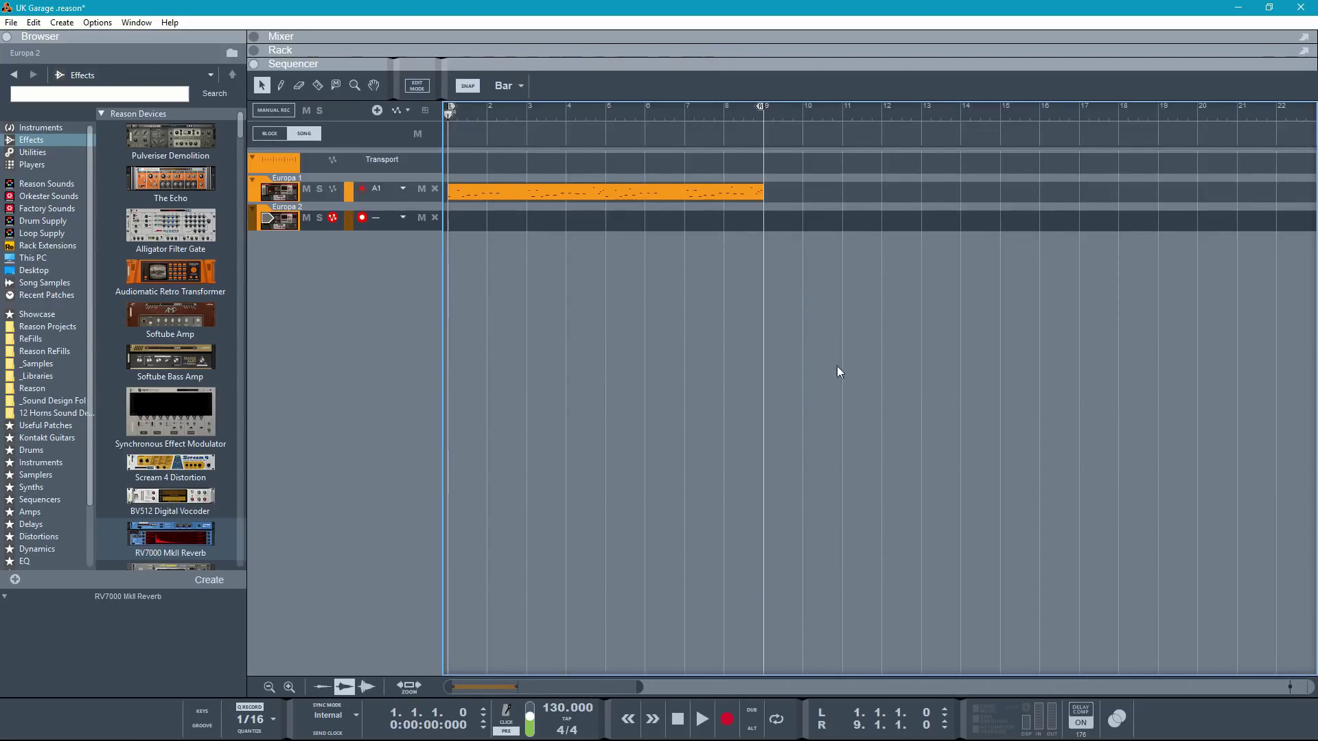
pyautogui.click(377, 219)
pyautogui.moveTo(439, 282)
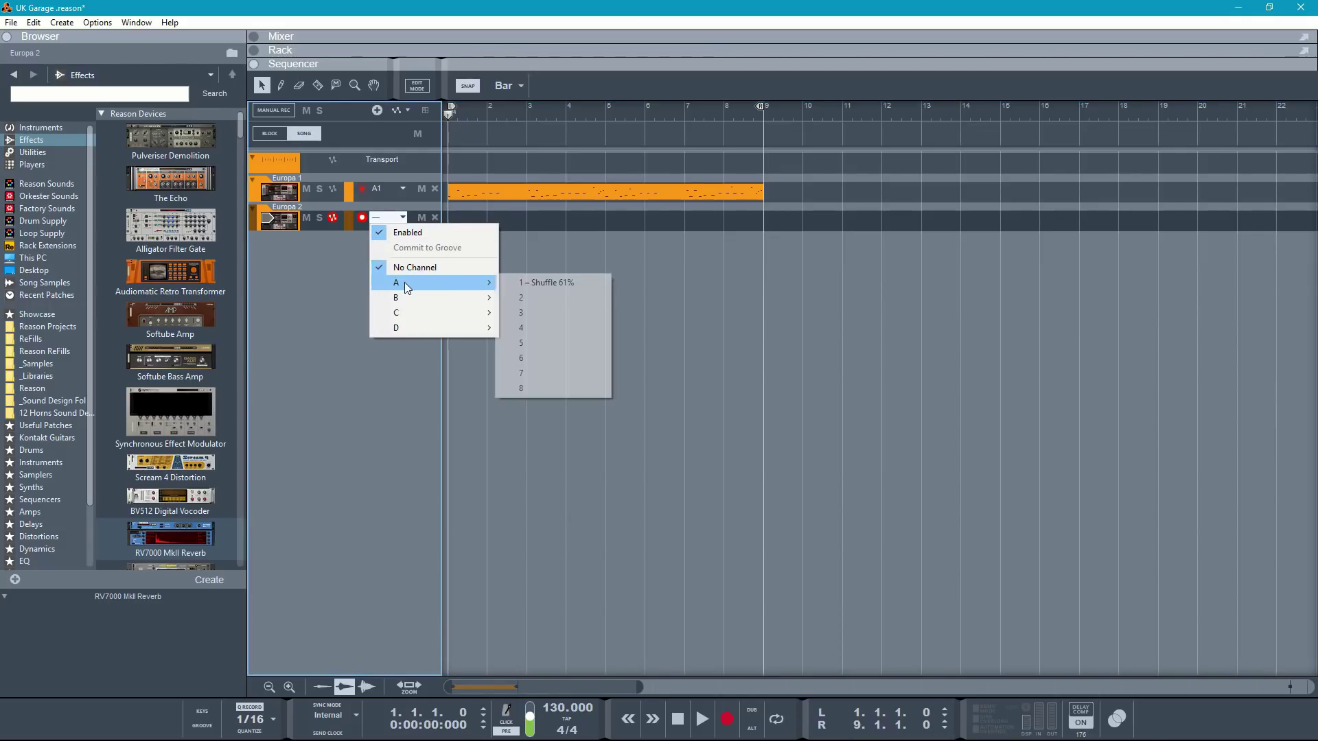
pyautogui.click(522, 283)
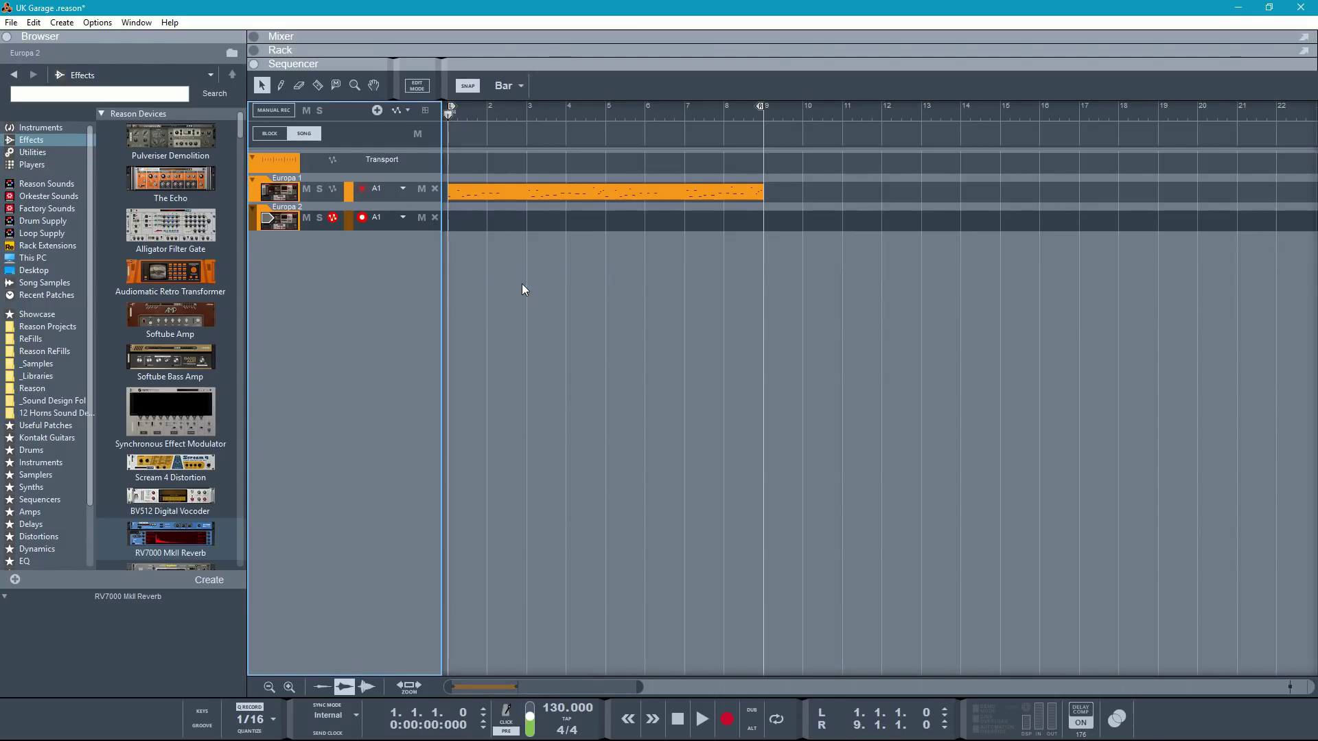
# Step: Record an eight-bar part on the Europa 2 track, starting from bar 1
pyautogui.hotkey('ctrl', 'Return')
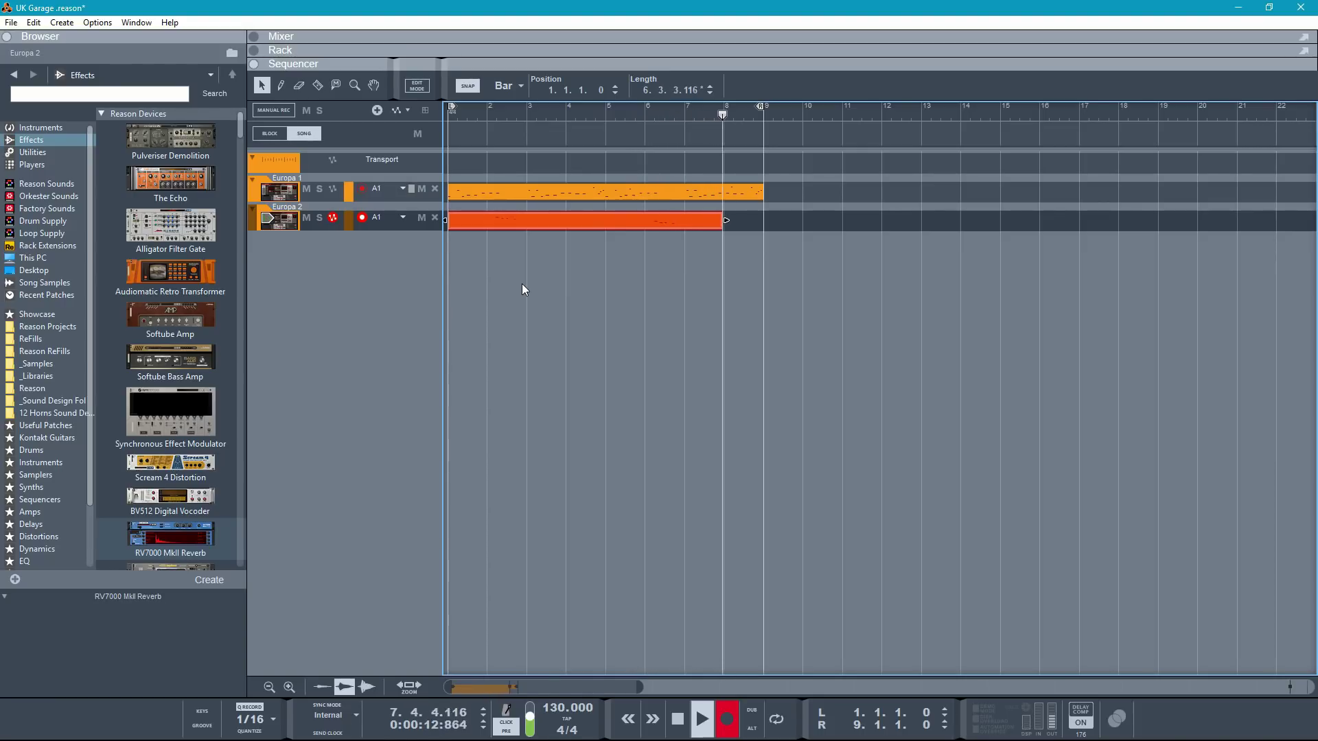
pyautogui.hotkey('ctrl', 'Return')
pyautogui.hotkey('F6', 'F7')
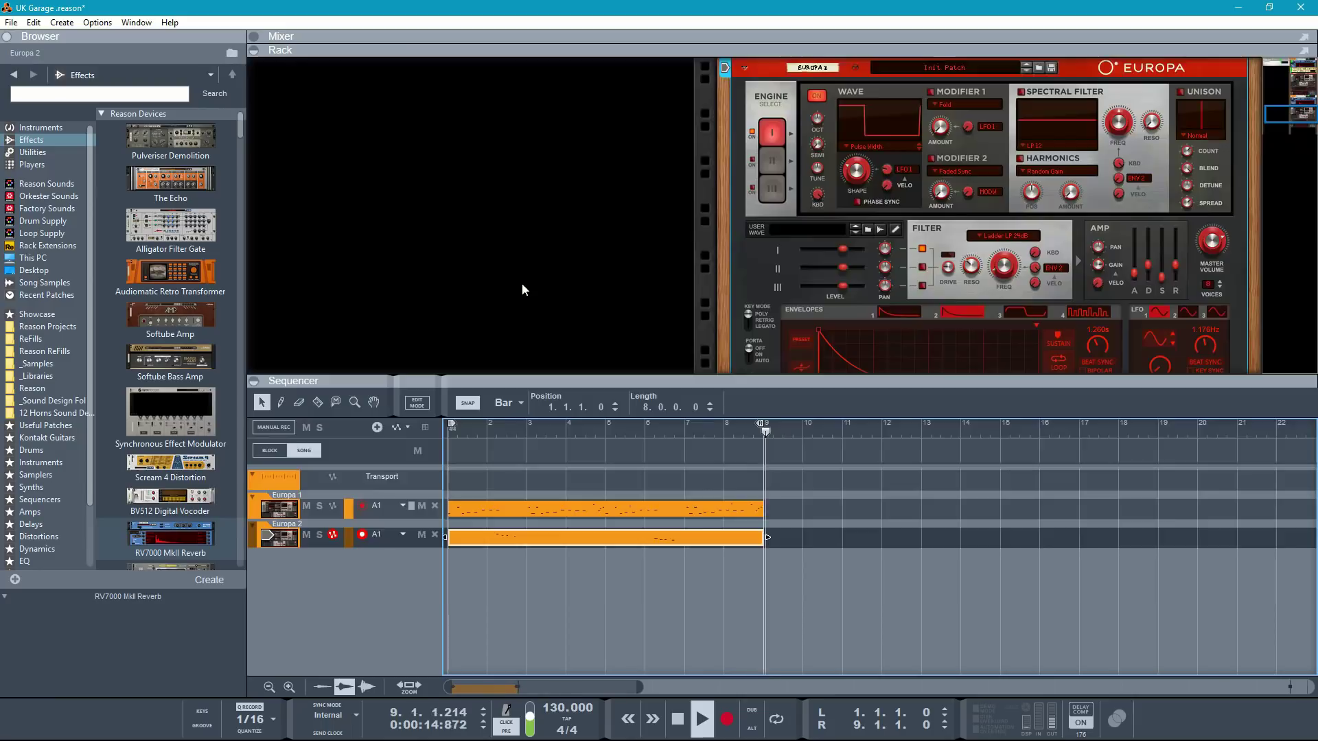
# Step: Duplicate both Europa clips into bars 9 to 17 and set the loop locators around the copies
pyautogui.moveTo(972, 233); pyautogui.dragTo(445, 182)
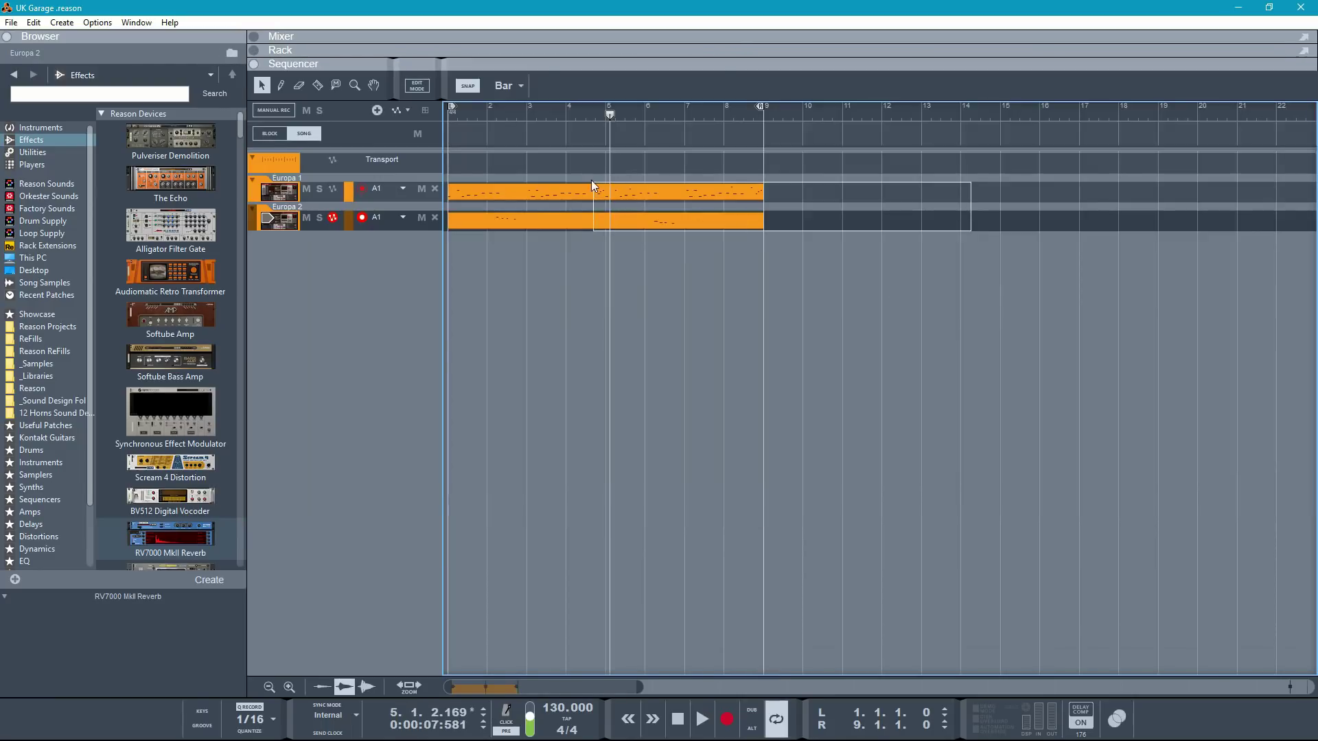
pyautogui.hotkey('ctrl', 'd')
pyautogui.keyDown('alt'); pyautogui.click(1076, 111); pyautogui.keyUp('alt')
pyautogui.keyDown('ctrl'); pyautogui.click(767, 114); pyautogui.keyUp('ctrl')
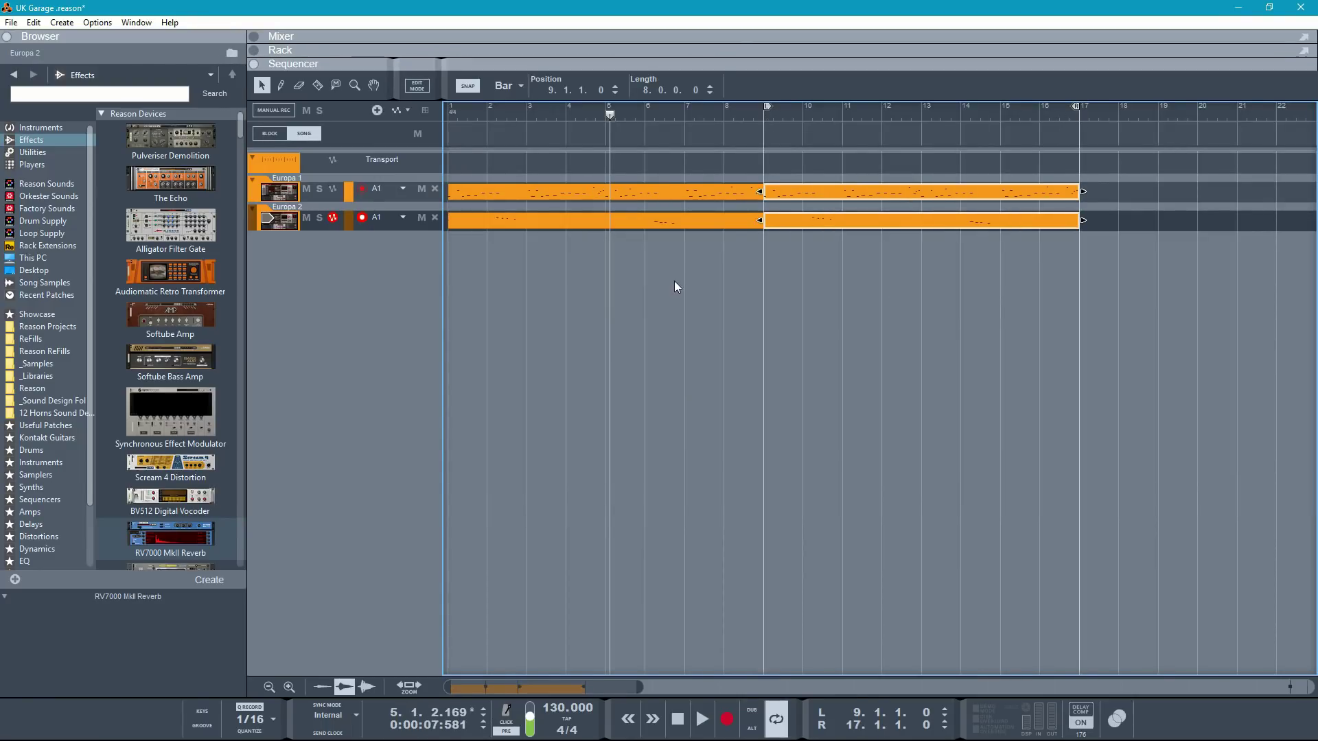
# Step: Add Kontakt 5 with the EXHALE vocal instrument and switch EXHALE to Slices mode
pyautogui.click(35, 475)
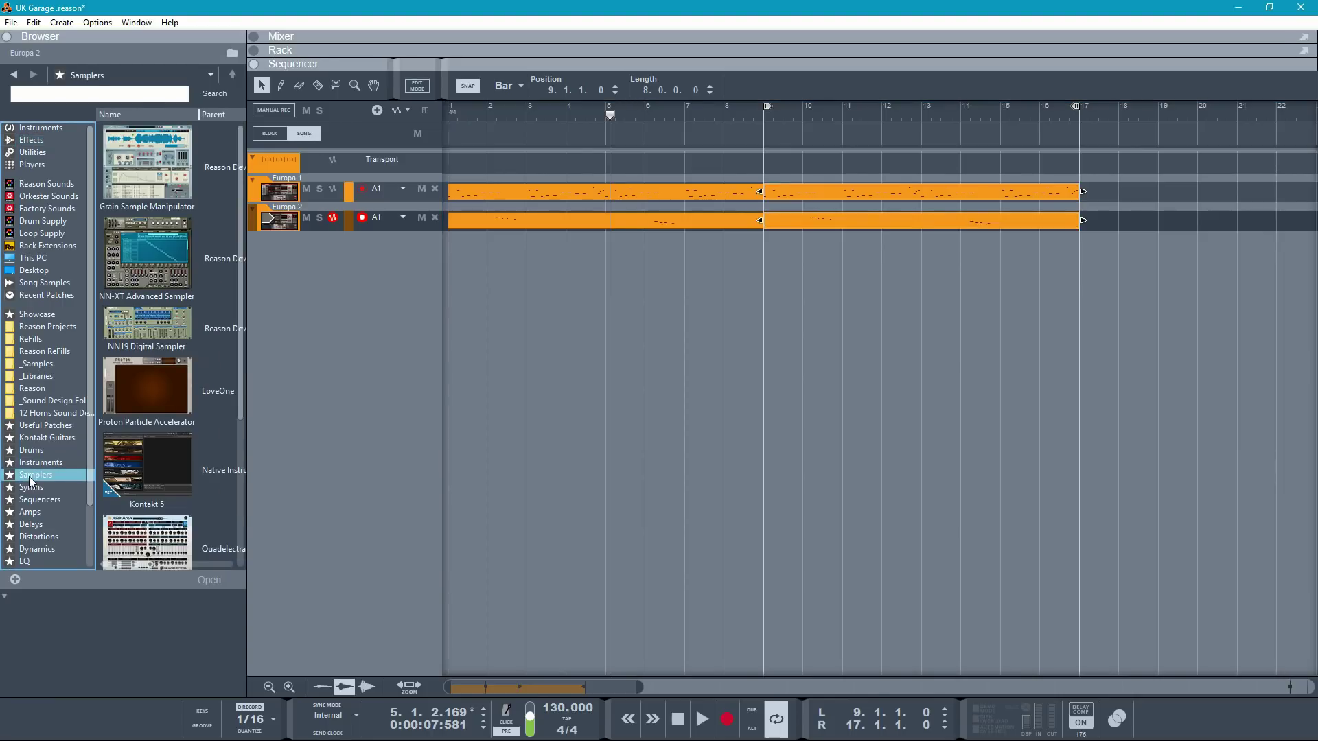
pyautogui.moveTo(129, 492)
pyautogui.mouseDown()
pyautogui.moveTo(316, 402)
pyautogui.moveTo(352, 358)
pyautogui.mouseUp()
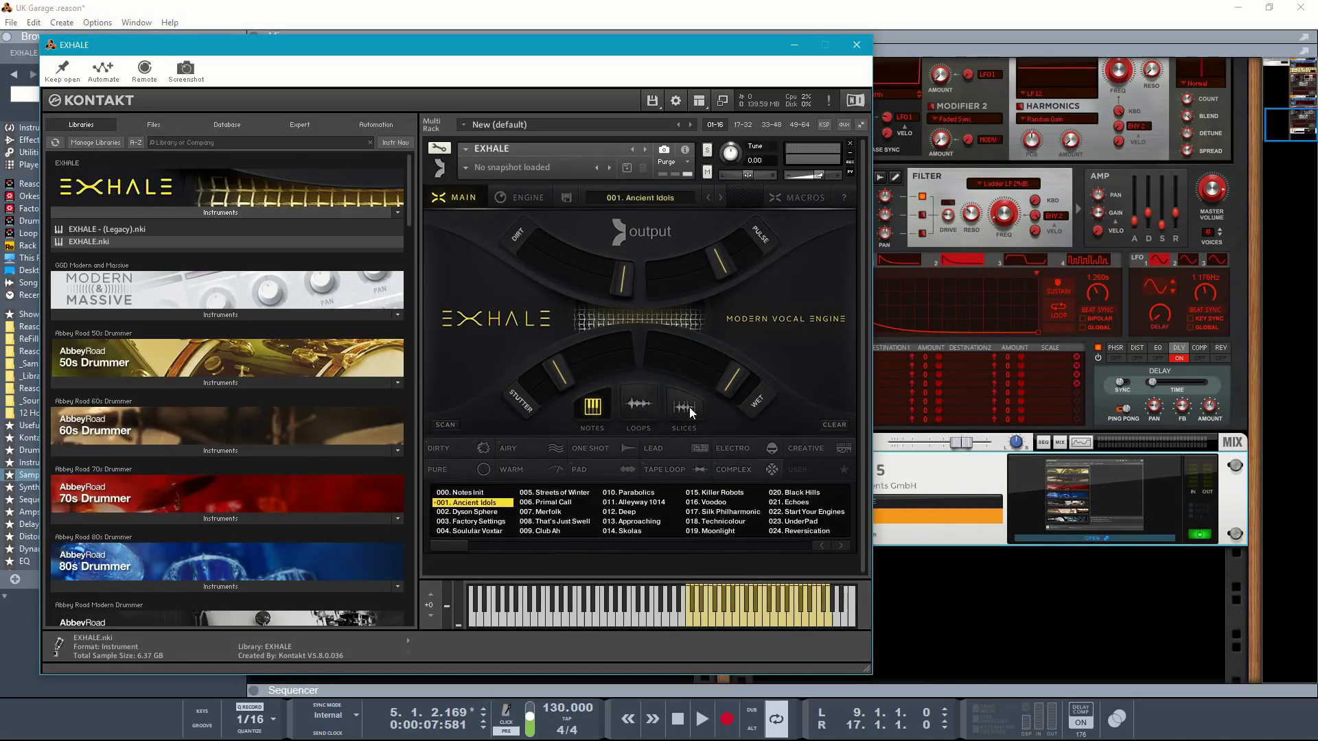
pyautogui.click(689, 406)
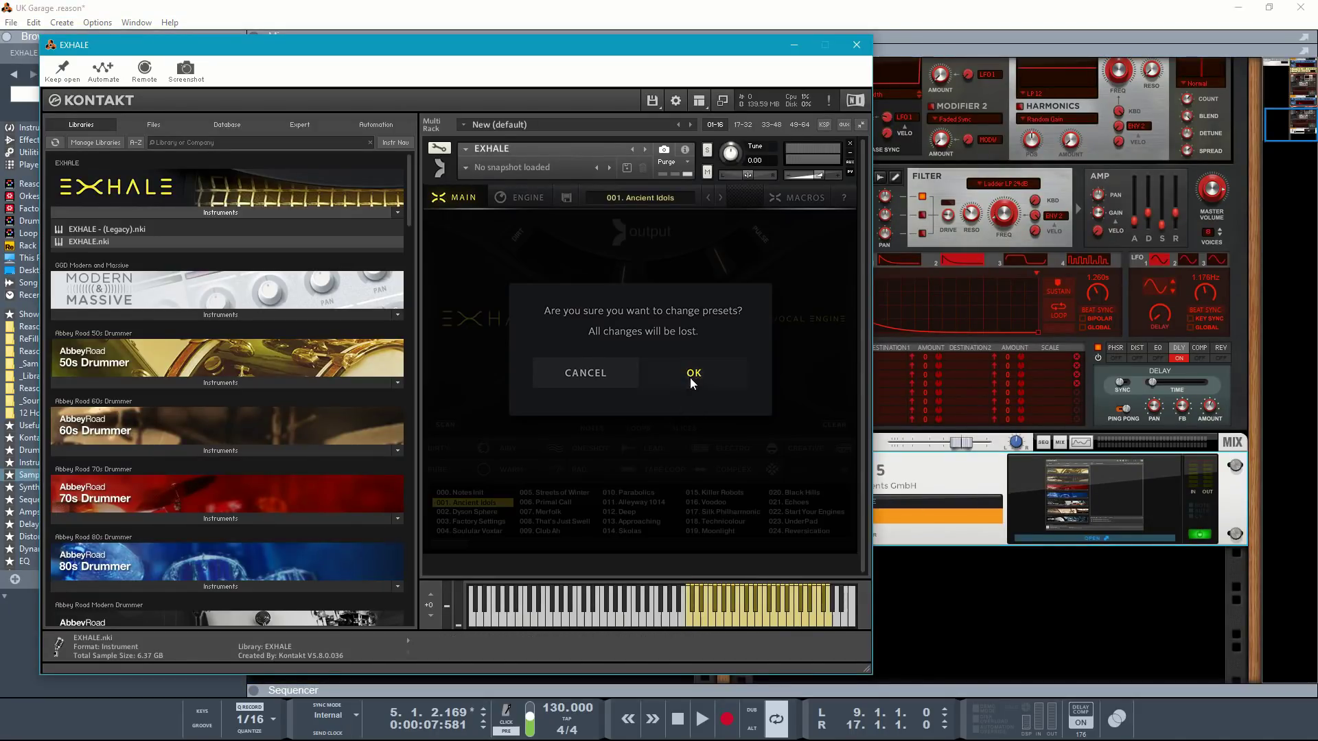
pyautogui.click(690, 377)
# Step: Load EXHALE's slices preset 071. Nice Fem Hum and set its key to B♭ minor
pyautogui.moveTo(470, 546); pyautogui.dragTo(641, 543)
pyautogui.click(639, 504)
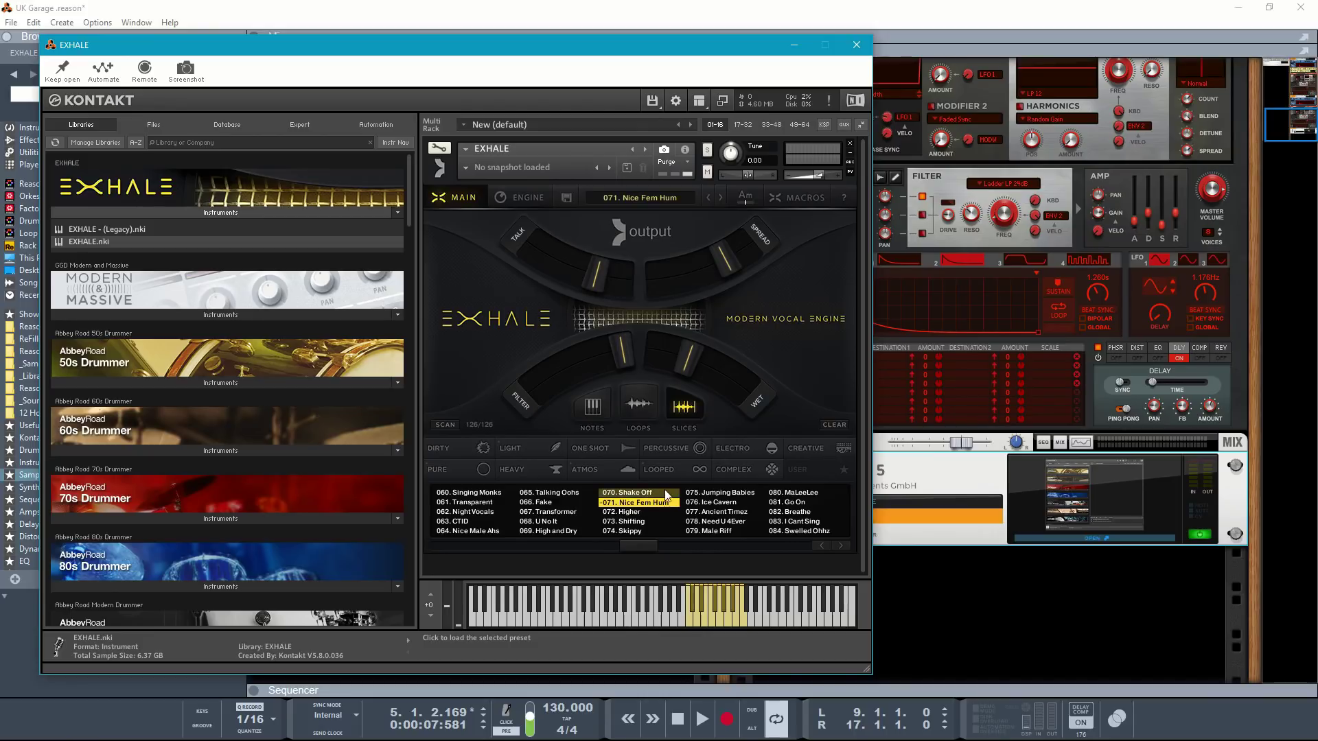
pyautogui.click(740, 199)
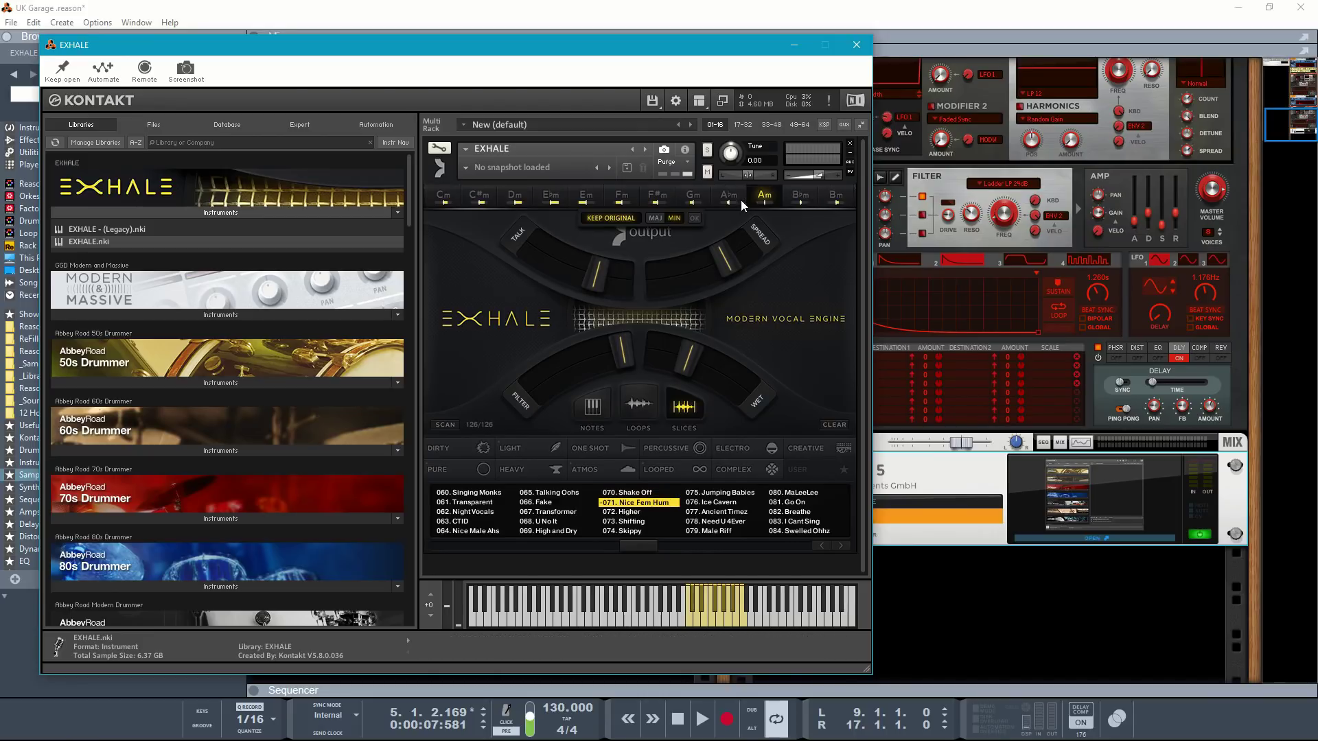
pyautogui.click(788, 196)
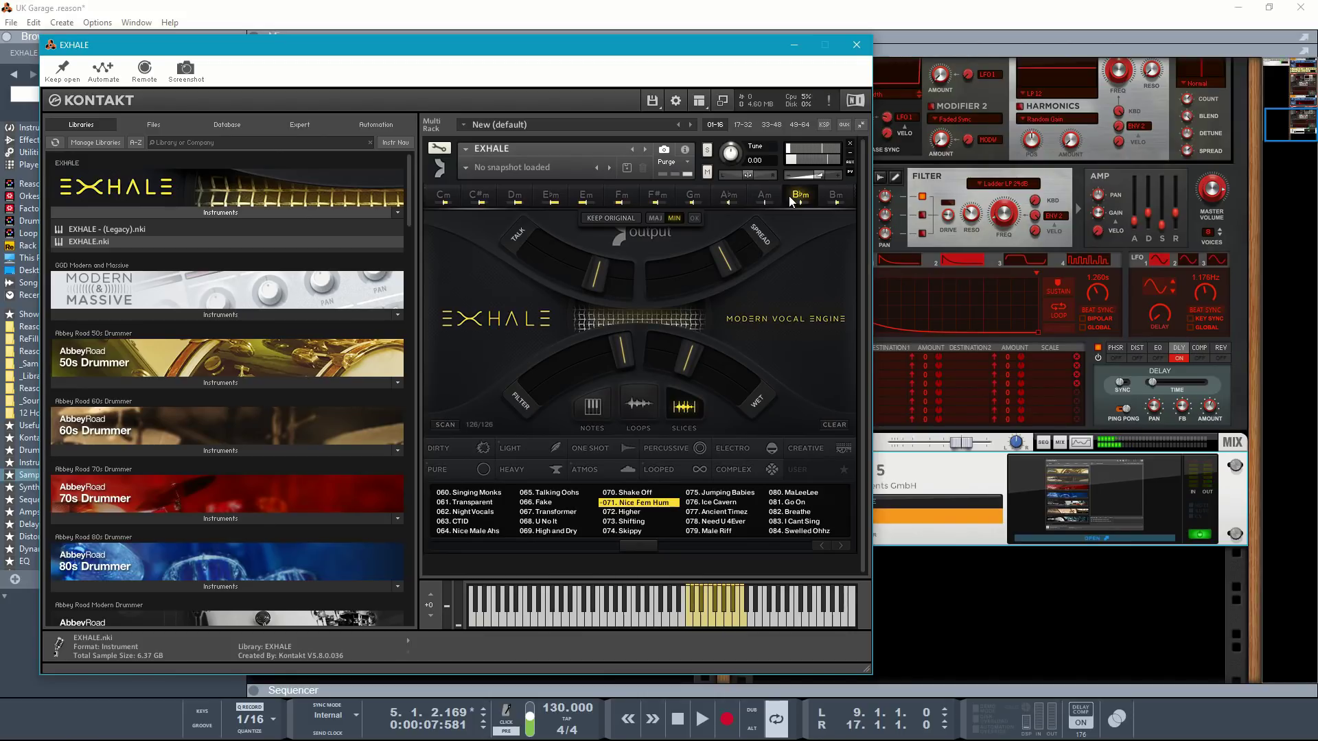
pyautogui.click(857, 45)
# Step: Assign the EXHALE track to ReGroove channel A1 and record a vocal part from the left locator at bar 9
pyautogui.press('F7')
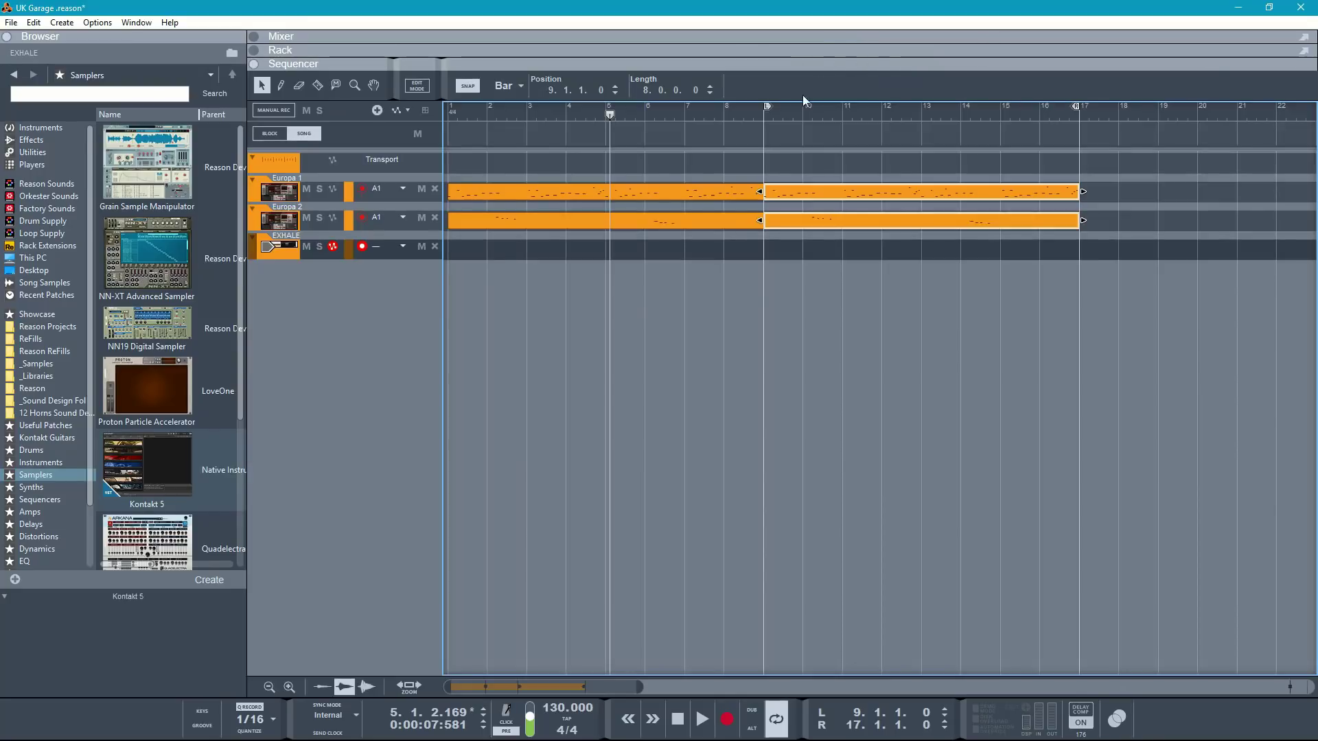
pyautogui.click(381, 246)
pyautogui.moveTo(421, 315)
pyautogui.click(517, 312)
pyautogui.press('KP_1')
pyautogui.press('KP_Multiply')
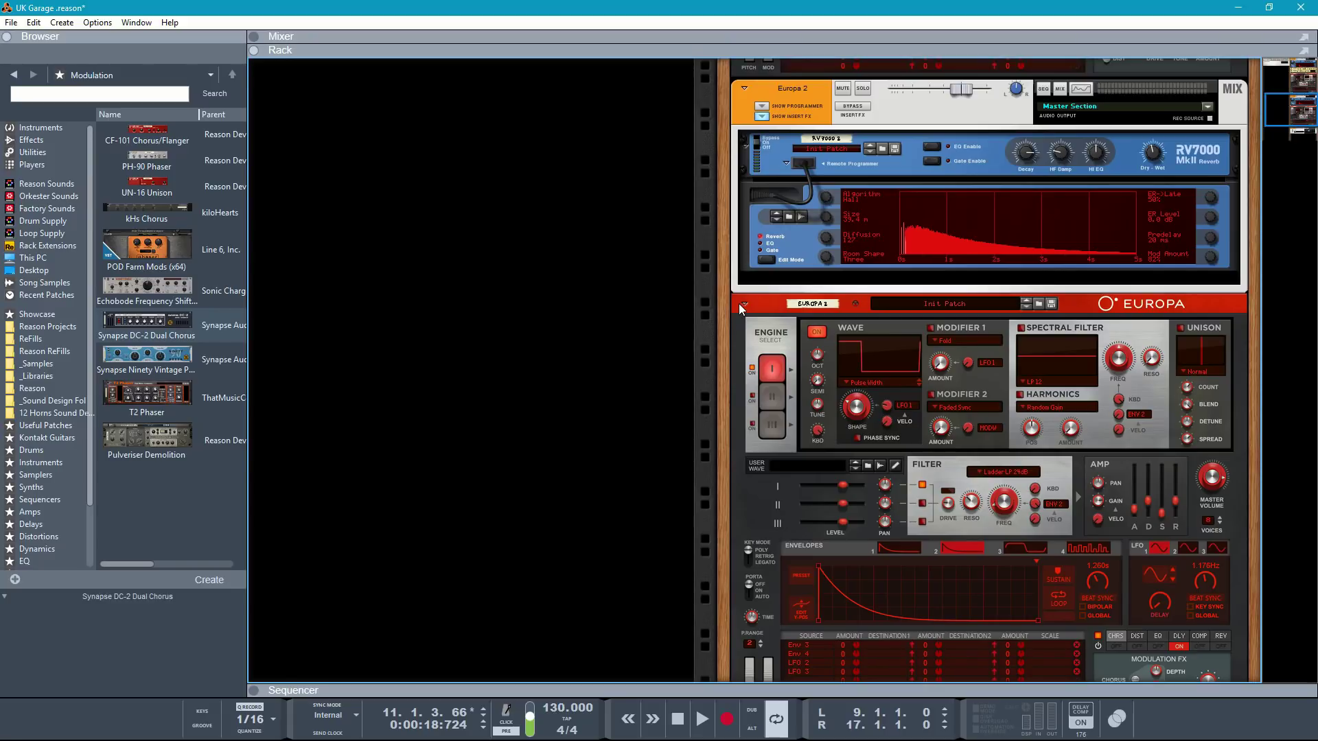
# Step: Insert a Synapse DC-2 Dual Chorus before the reverb on the Europa 2 channel and adjust its dry/wet mix during playback
pyautogui.moveTo(139, 320); pyautogui.dragTo(678, 213)
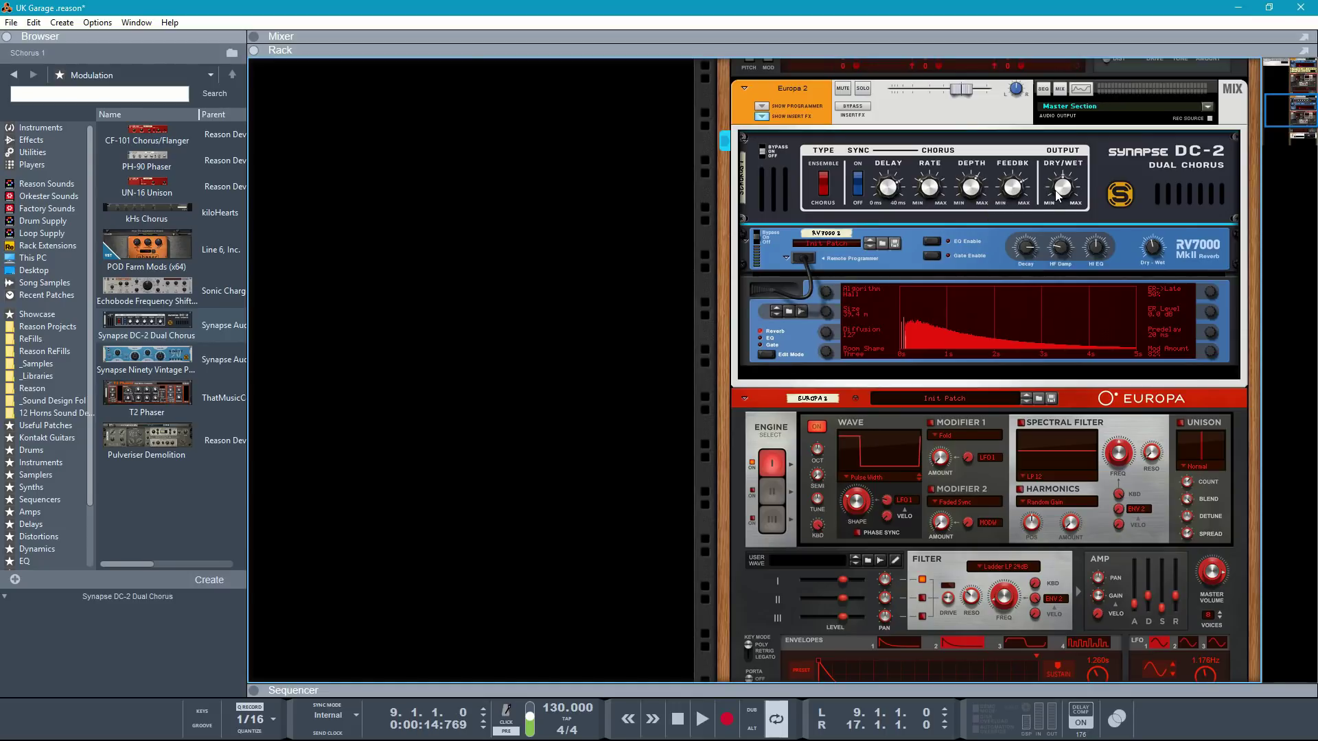
pyautogui.press('space')
pyautogui.moveTo(1061, 188); pyautogui.dragTo(1063, 184)
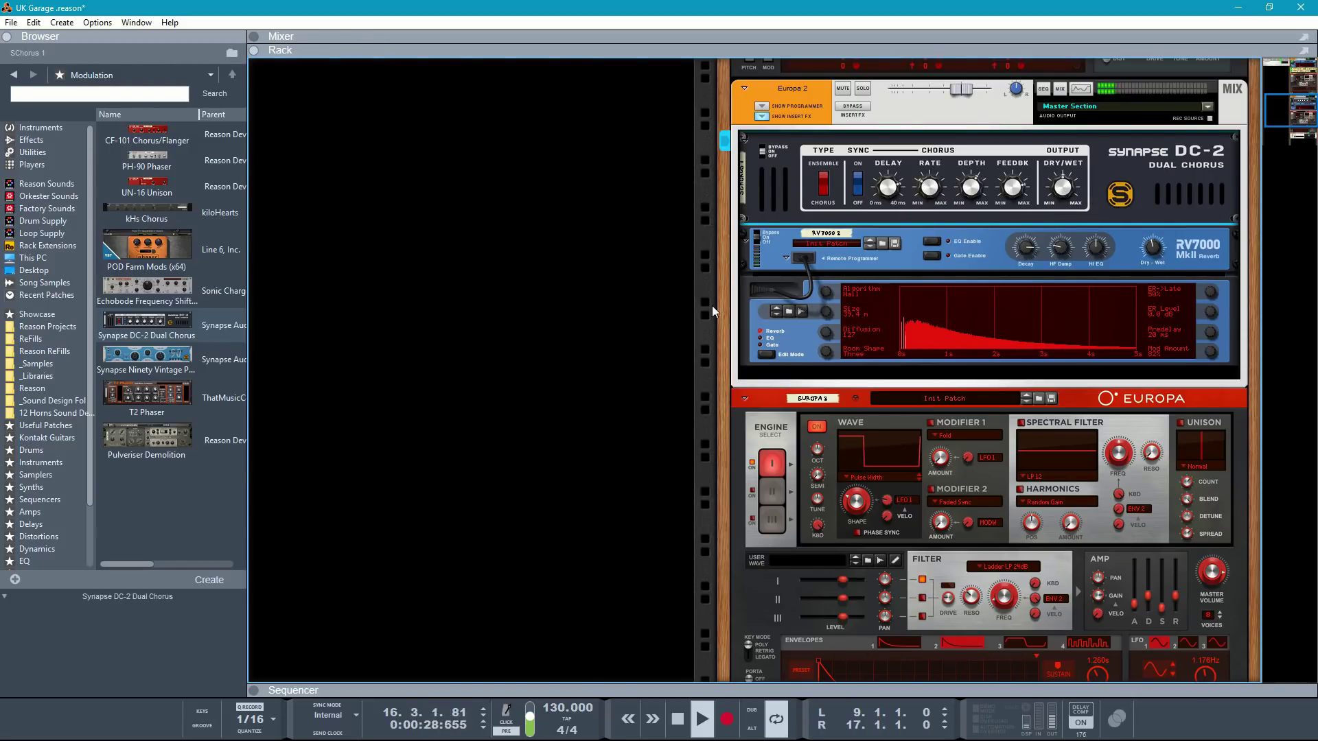
# Step: Stop playback and add the Jackbox 7R-909 Analog Drum Module as a new sequencer track
pyautogui.press('F7')
pyautogui.press('space')
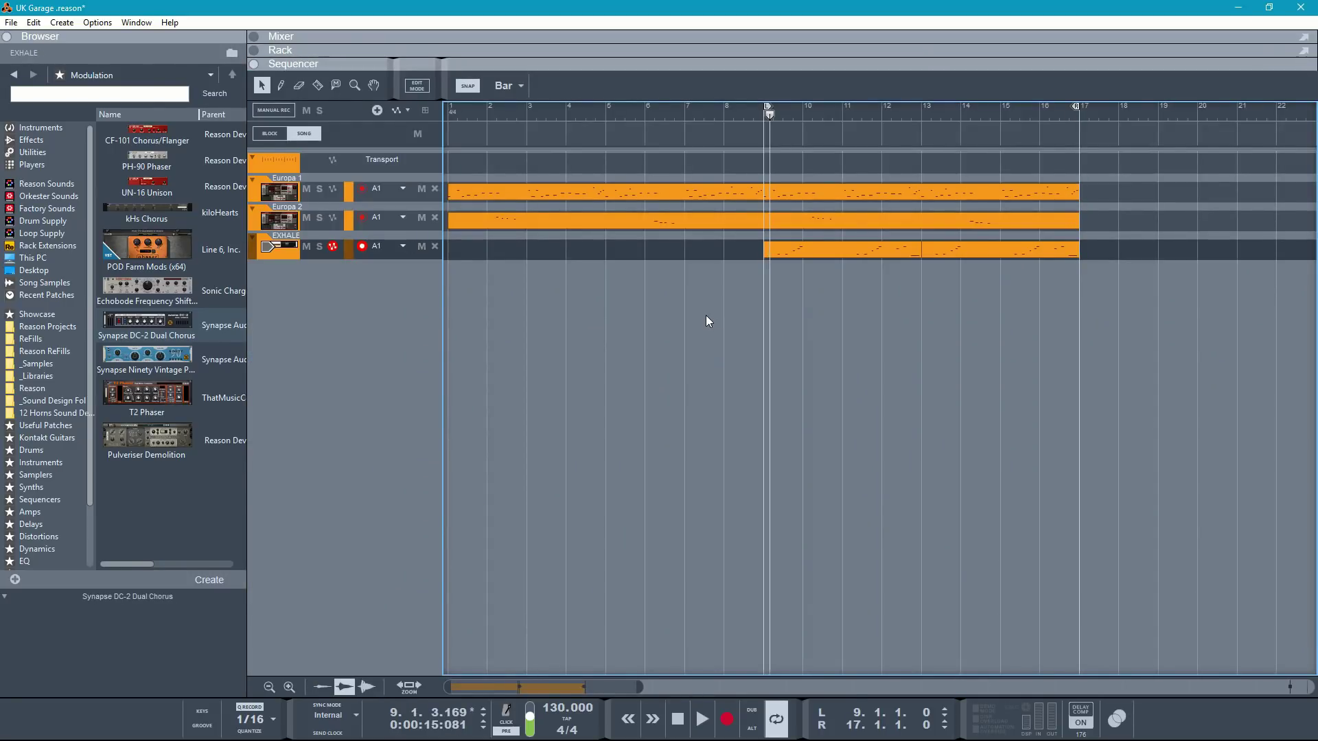
pyautogui.click(63, 131)
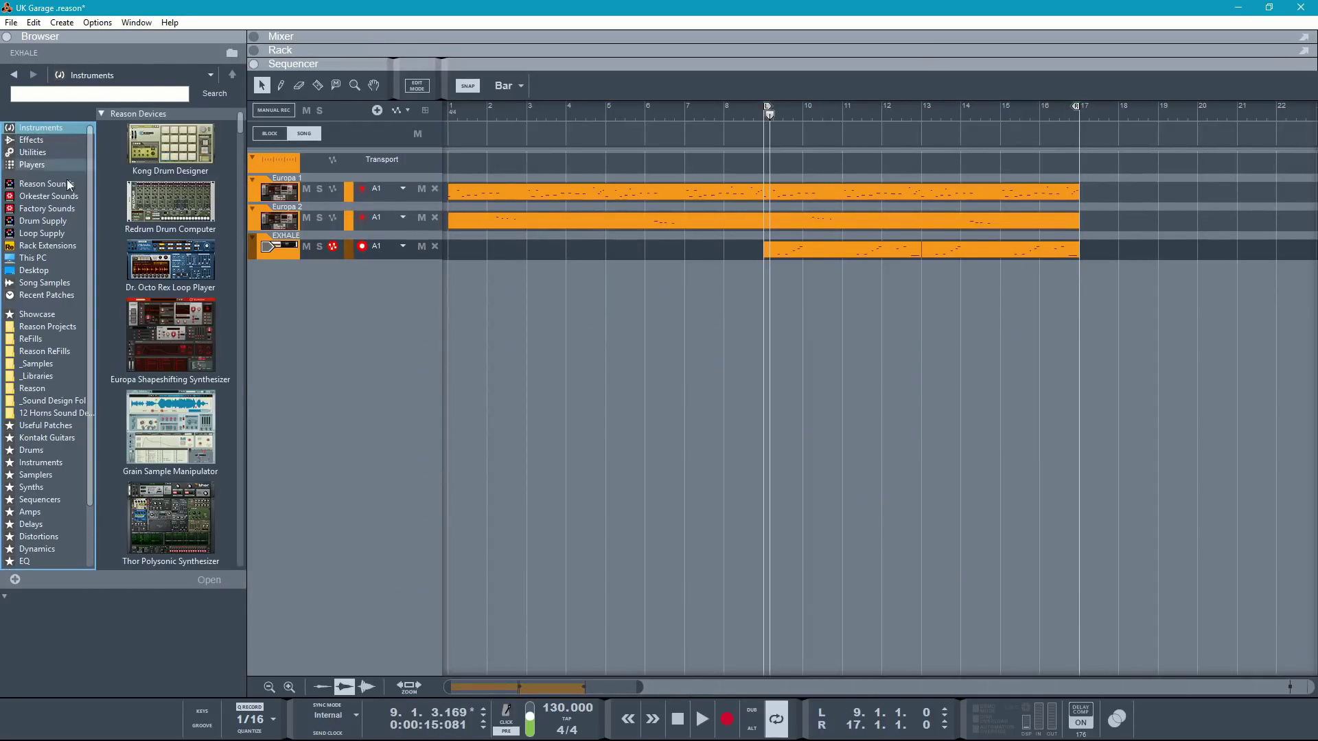
pyautogui.click(53, 452)
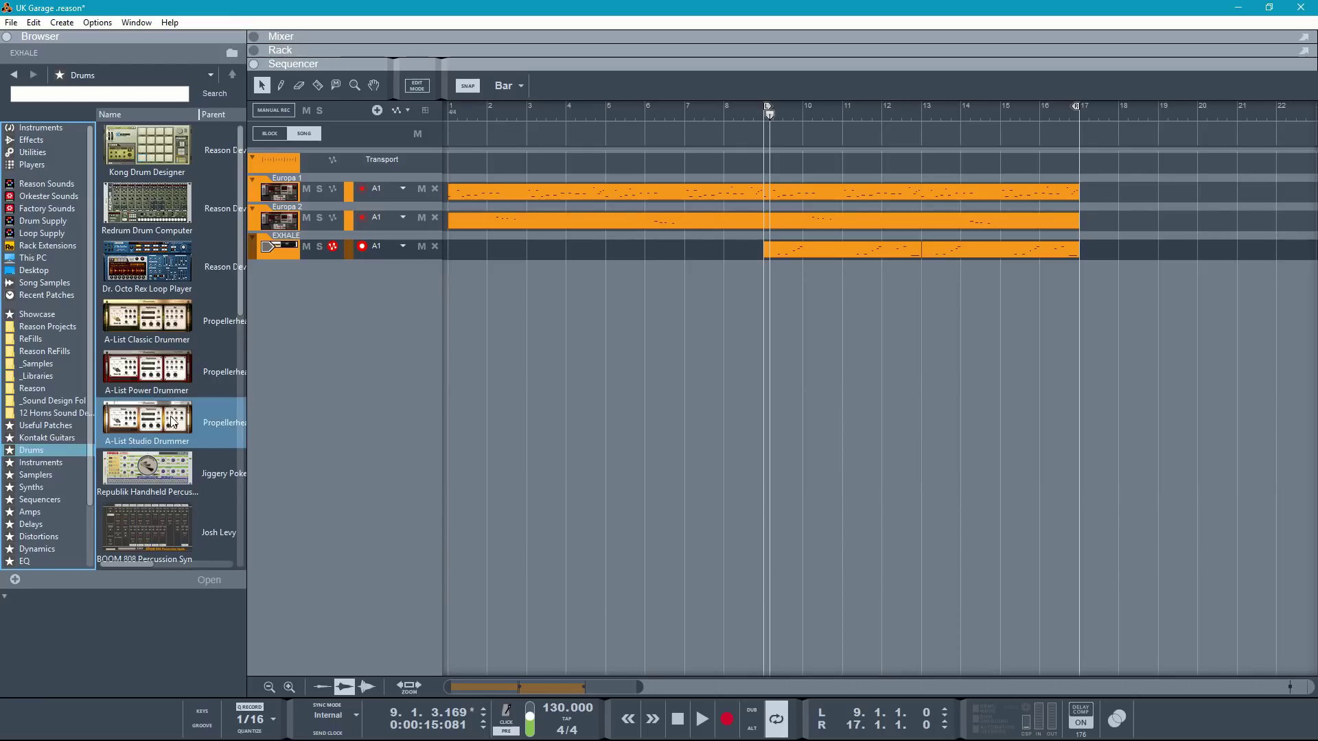
pyautogui.scroll(-4, 170, 416)
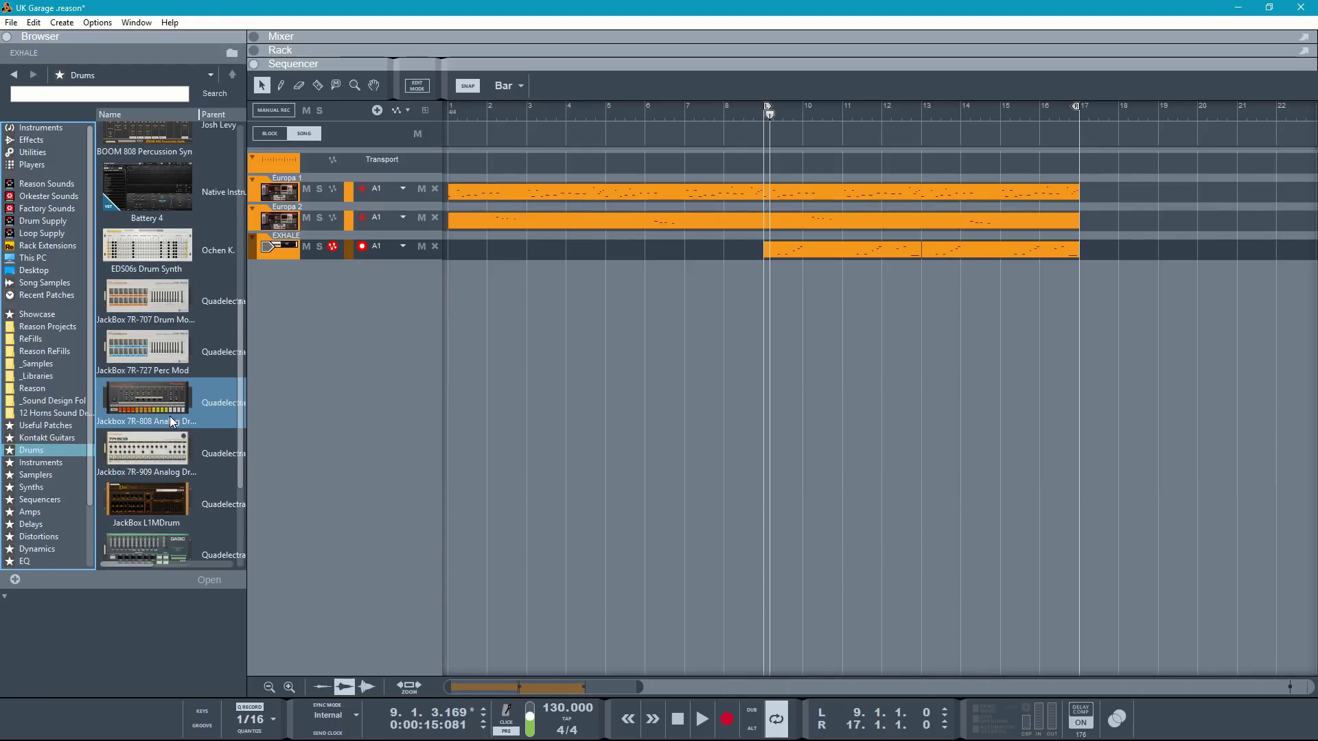
pyautogui.moveTo(130, 454); pyautogui.dragTo(350, 343)
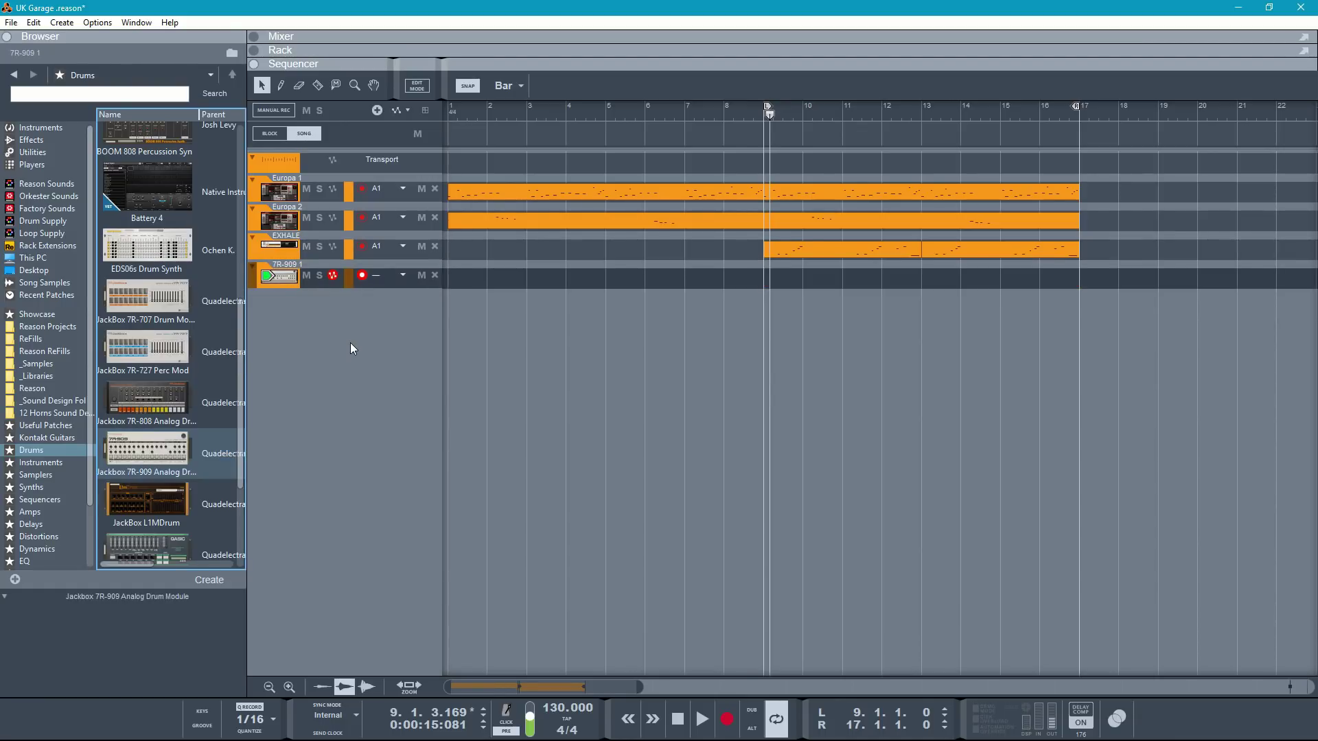
# Step: Assign the 7R-909 track to ReGroove channel A1, record an eight-bar drum part from bar 9 and slightly lower its channel level
pyautogui.press('F6')
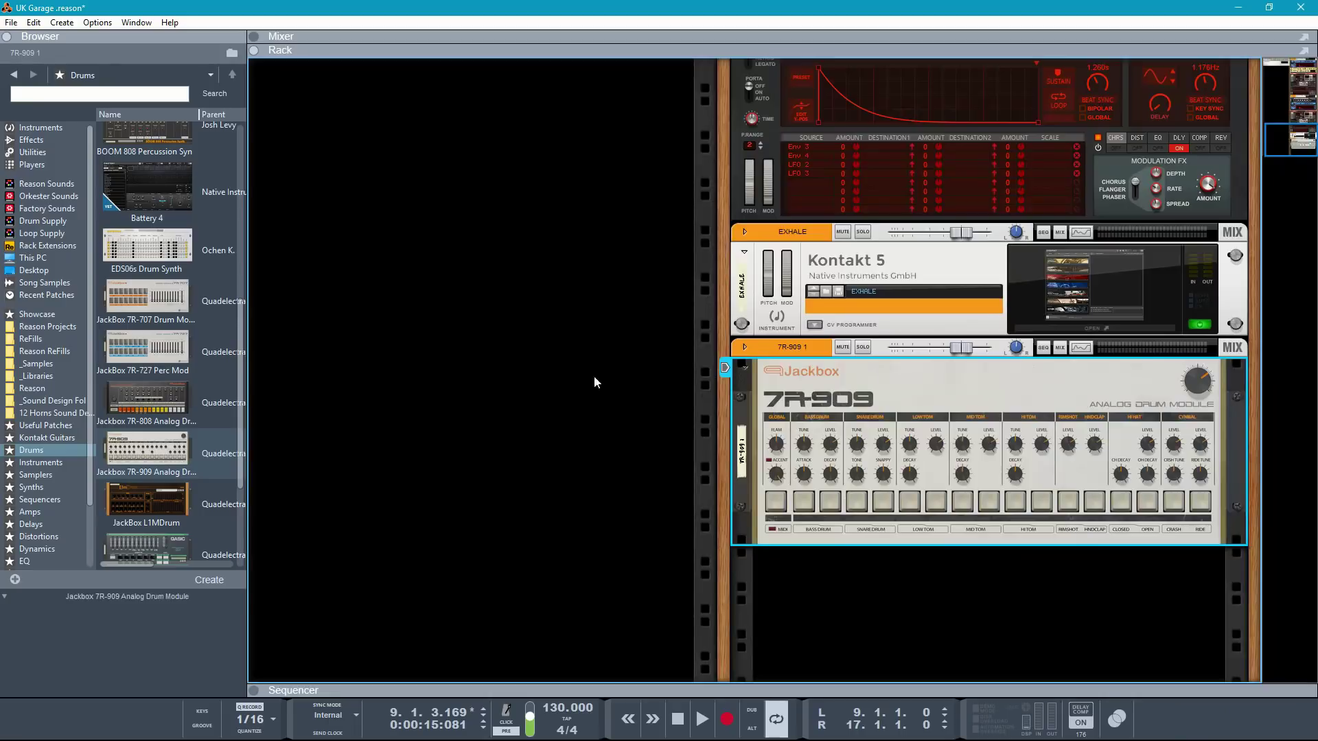
pyautogui.moveTo(1133, 534); pyautogui.dragTo(1132, 562)
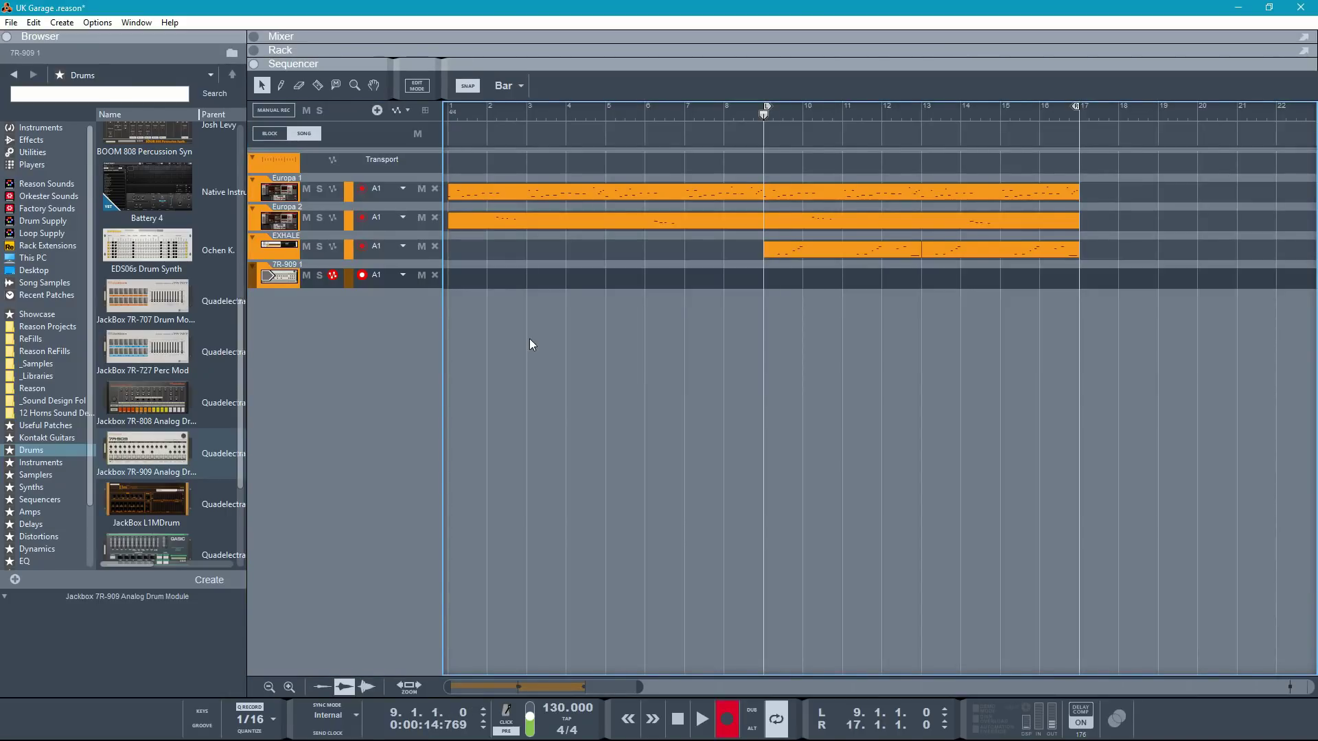
pyautogui.press('space')
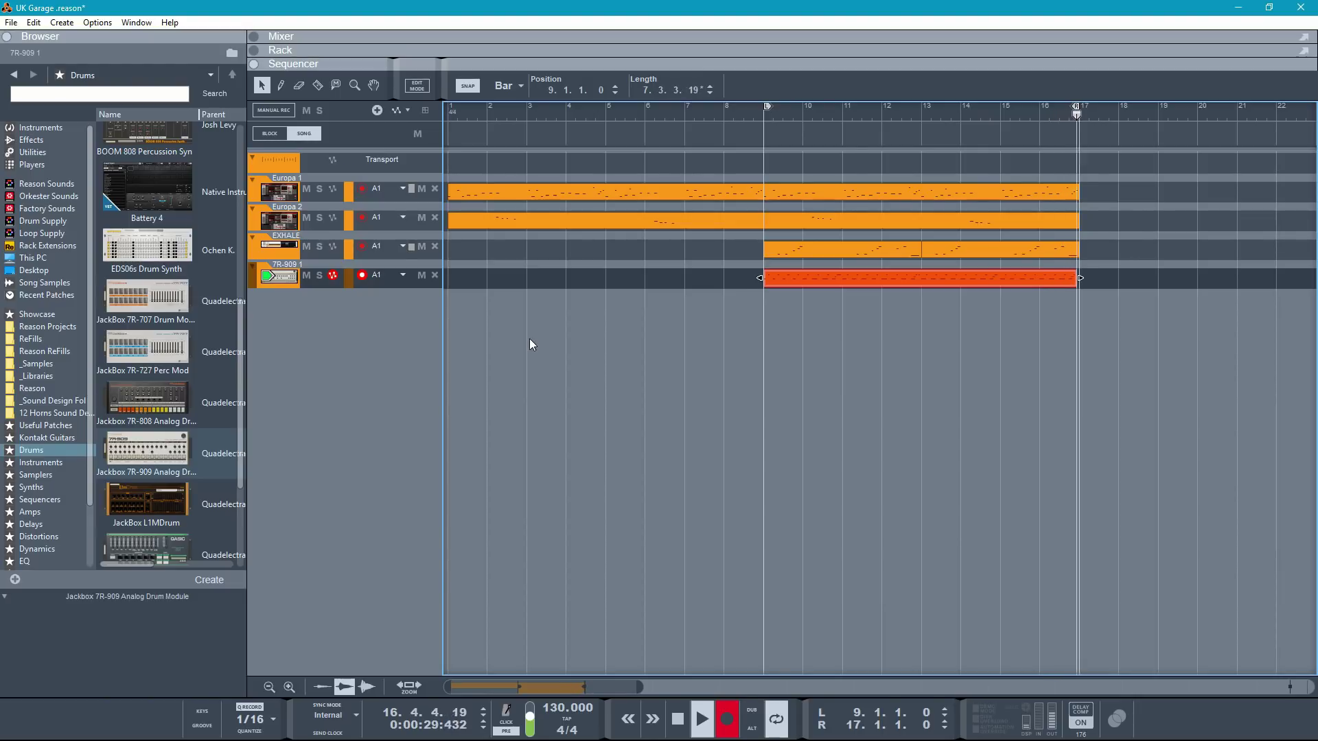
pyautogui.hotkey('ctrl', 'Return')
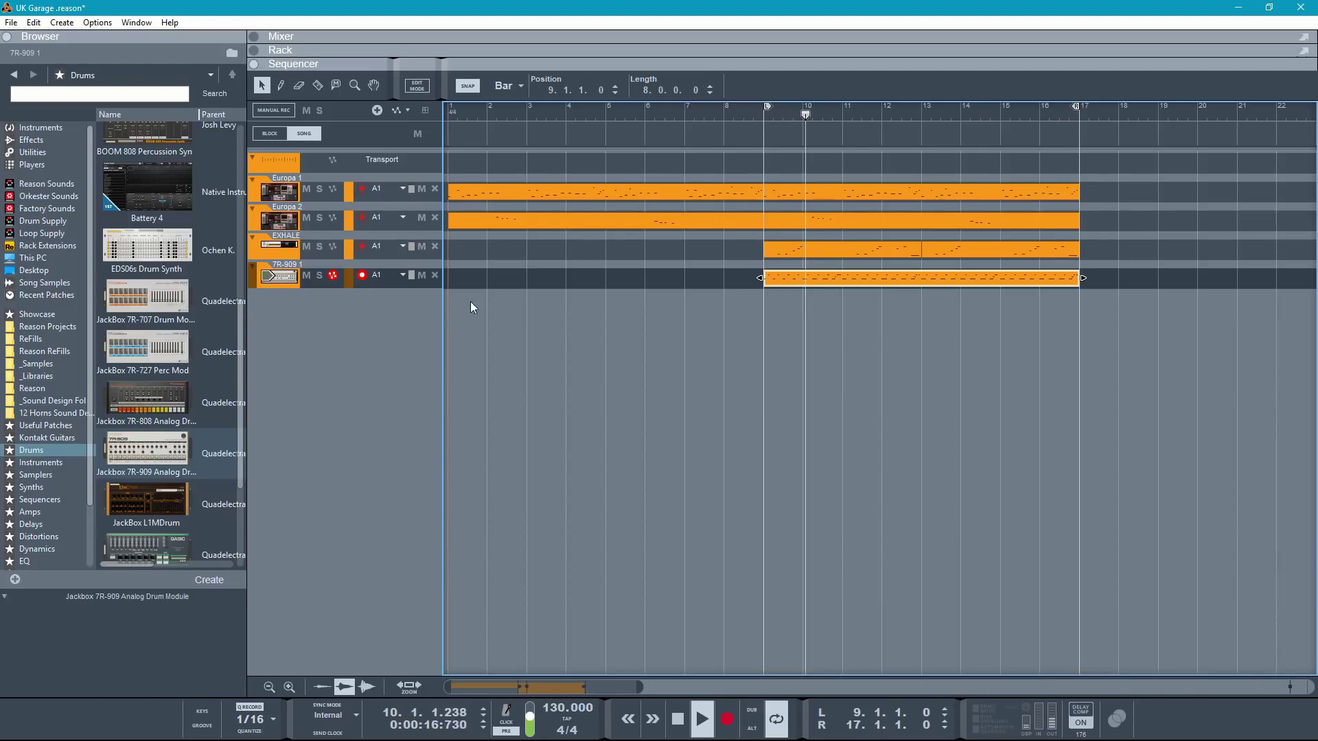
pyautogui.press('F5')
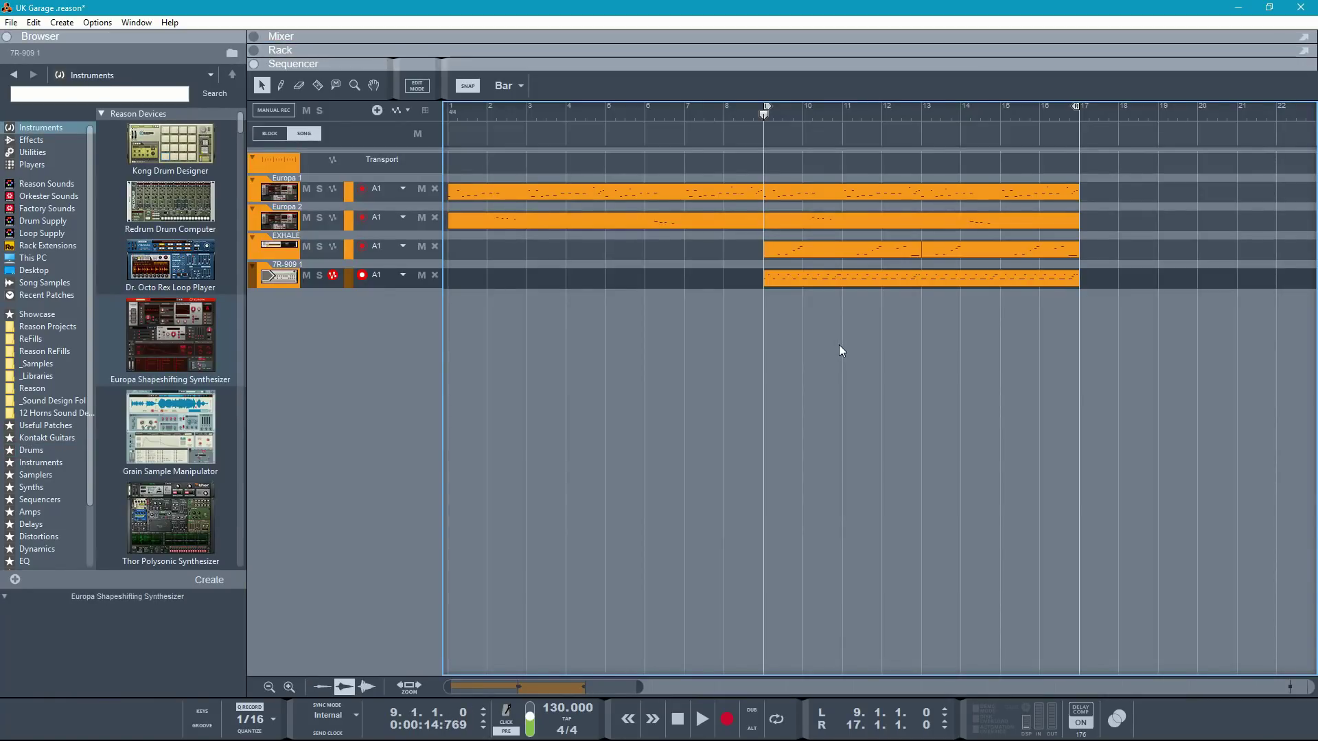
# Step: Add a third Europa synthesizer with a sawtooth shape on engine 1 and a pitch bend range of 24
pyautogui.click(181, 334)
pyautogui.moveTo(163, 334); pyautogui.dragTo(303, 341)
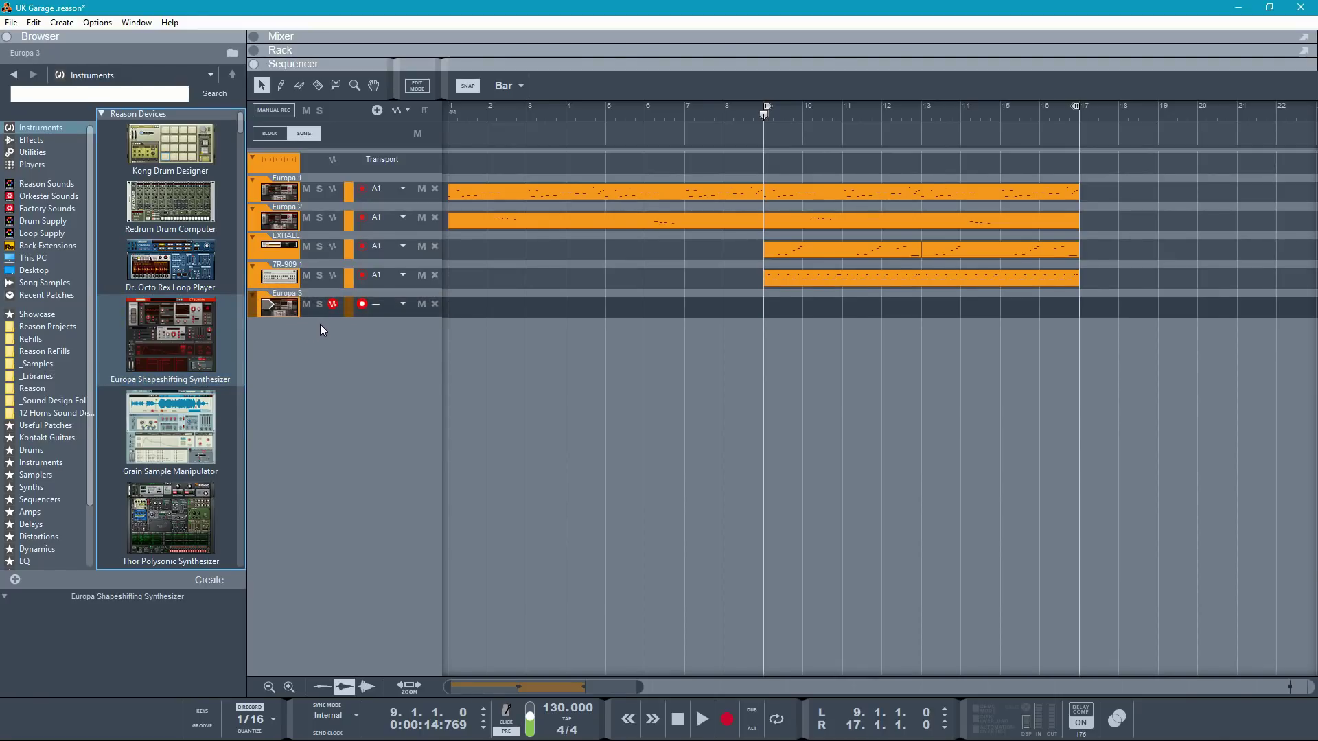
pyautogui.press('F6')
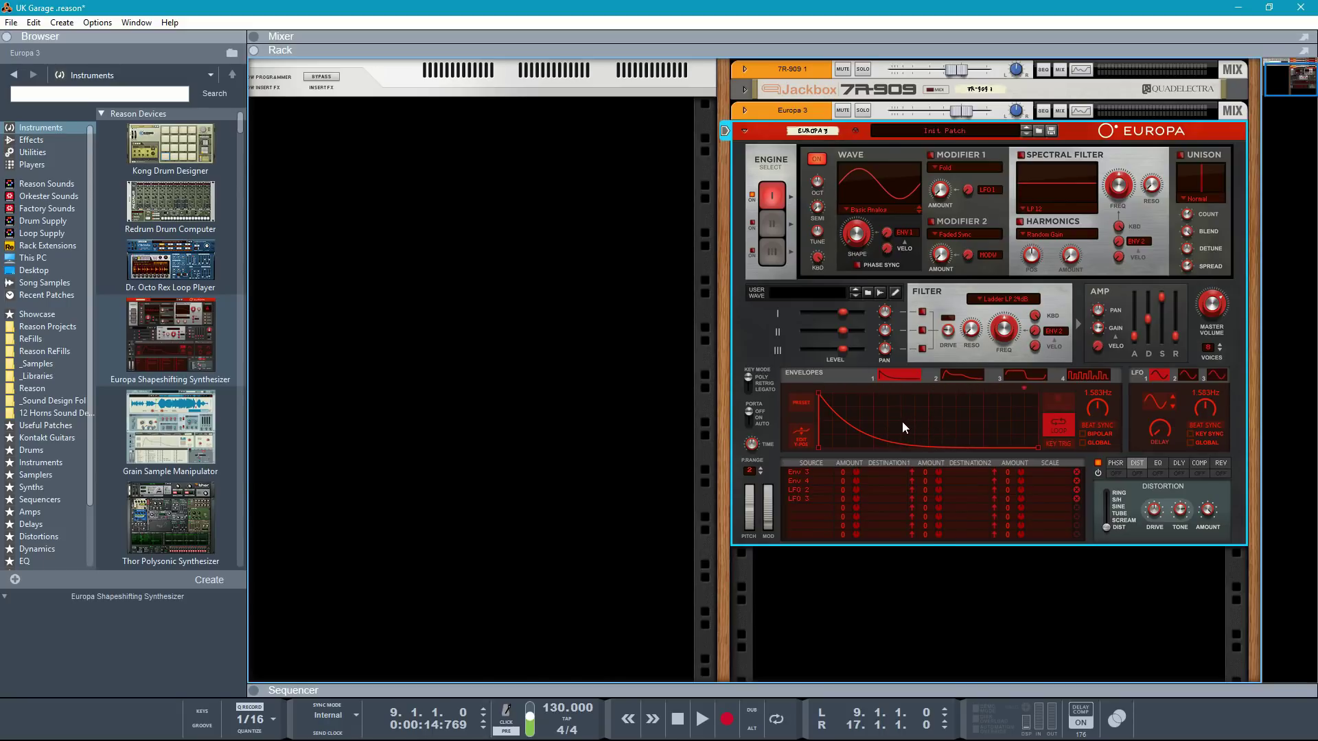
pyautogui.moveTo(866, 245); pyautogui.dragTo(875, 35)
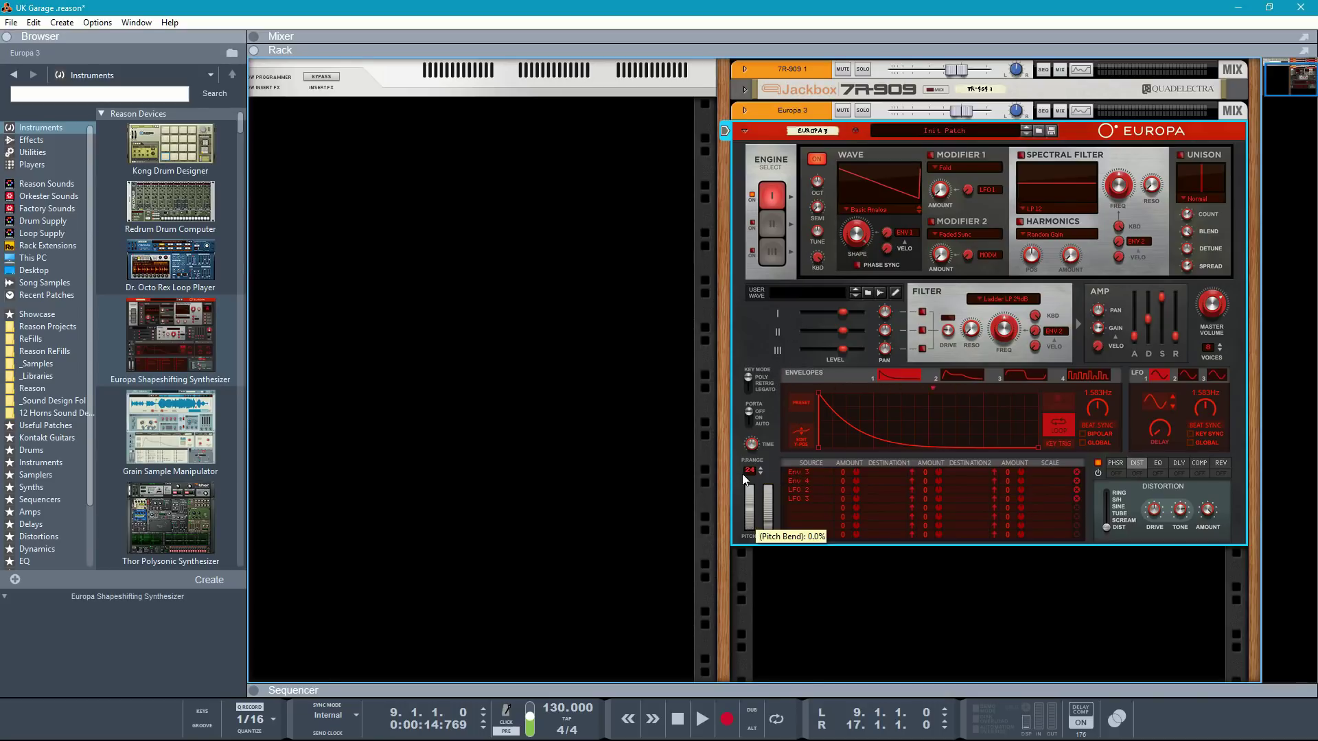
pyautogui.moveTo(749, 519); pyautogui.dragTo(756, 498)
pyautogui.moveTo(752, 416); pyautogui.dragTo(752, 398)
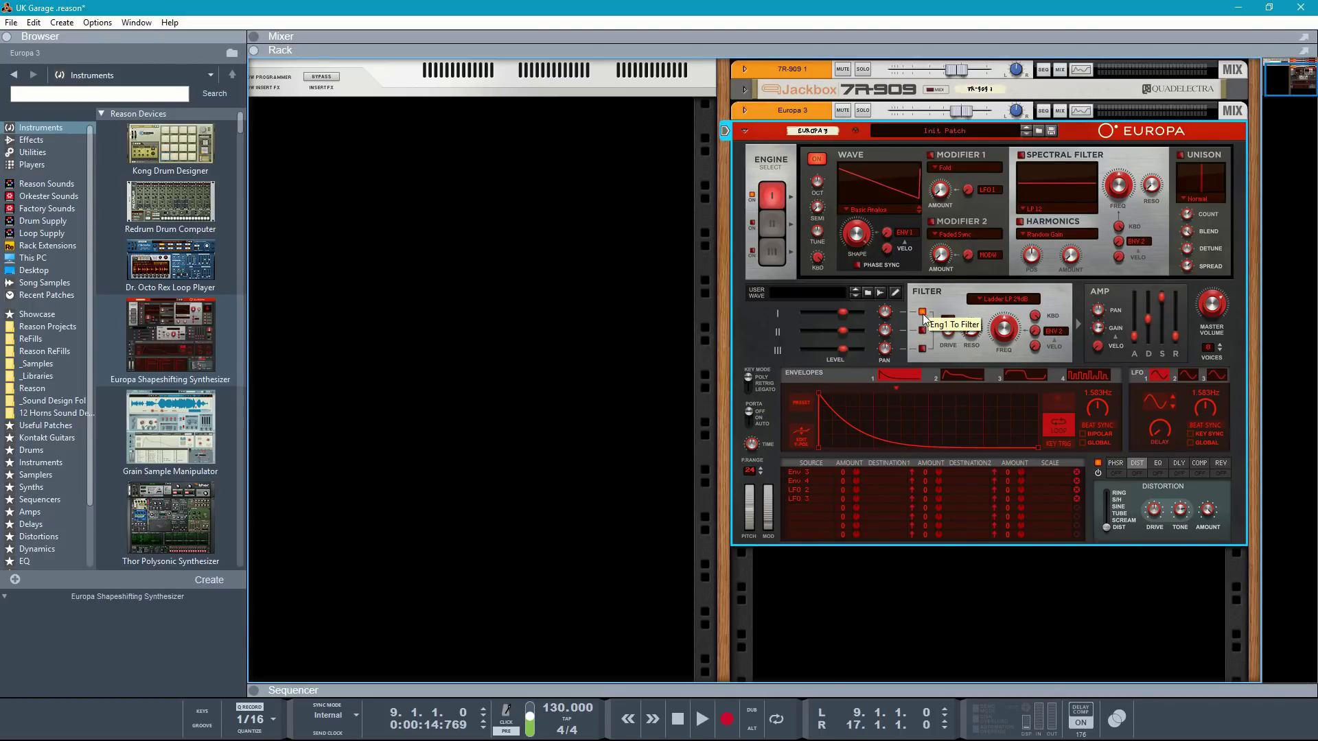
# Step: Adjust Europa 3's filter frequency and turn on its delay with 62.4% feedback, auditioning it with pitch bends
pyautogui.moveTo(1023, 409); pyautogui.dragTo(1035, 302)
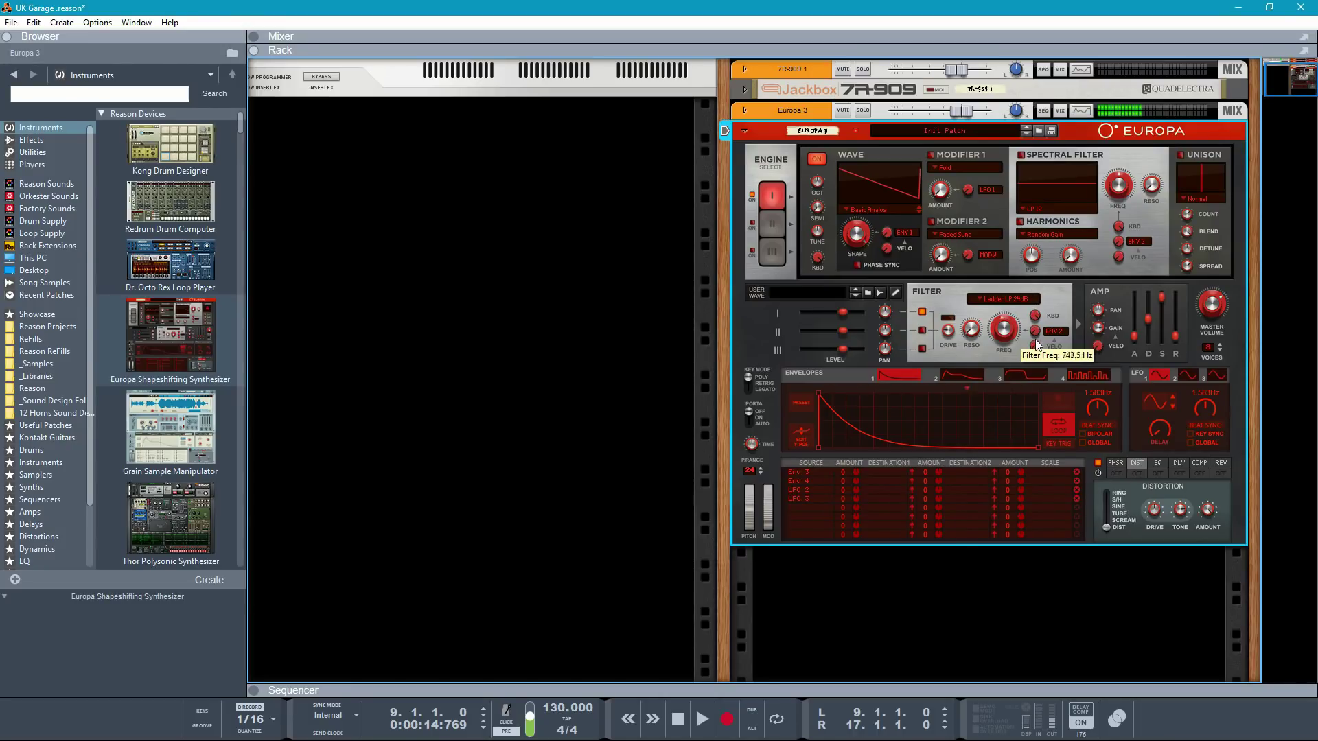
pyautogui.click(1181, 466)
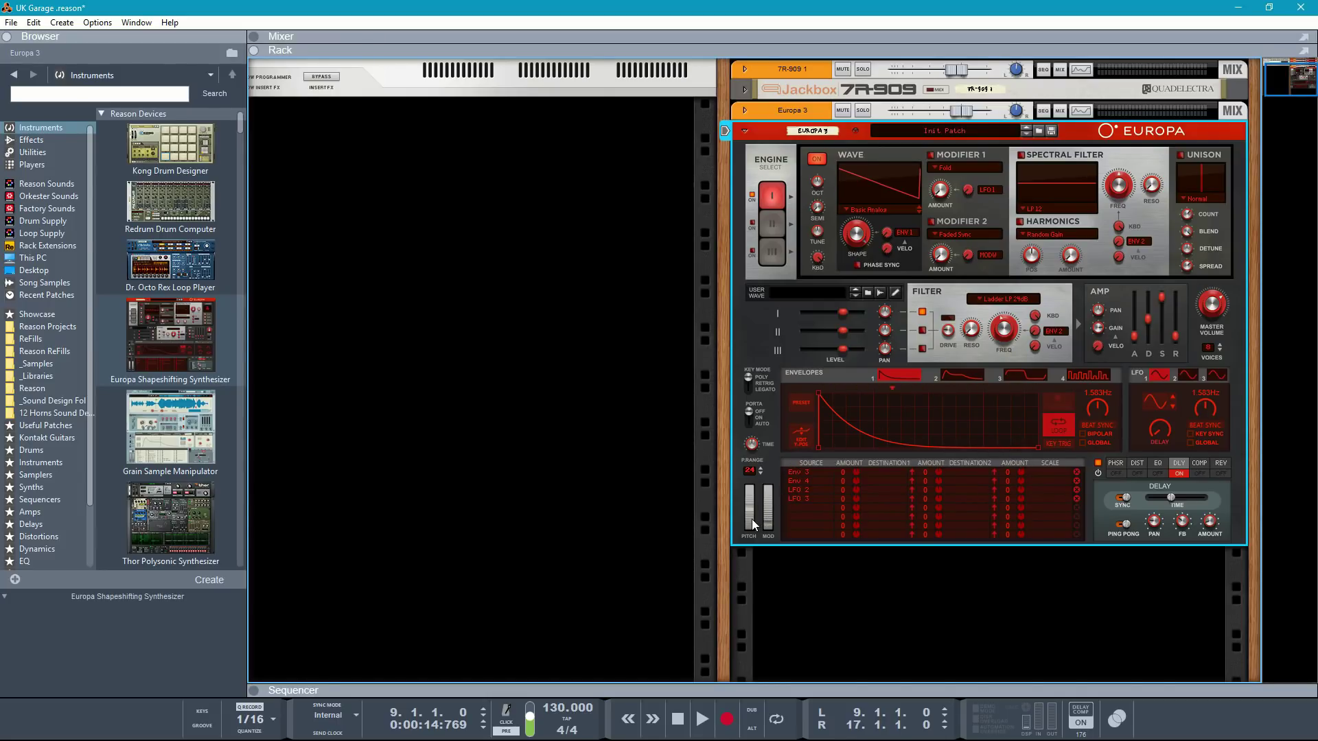
pyautogui.moveTo(756, 525); pyautogui.dragTo(754, 495)
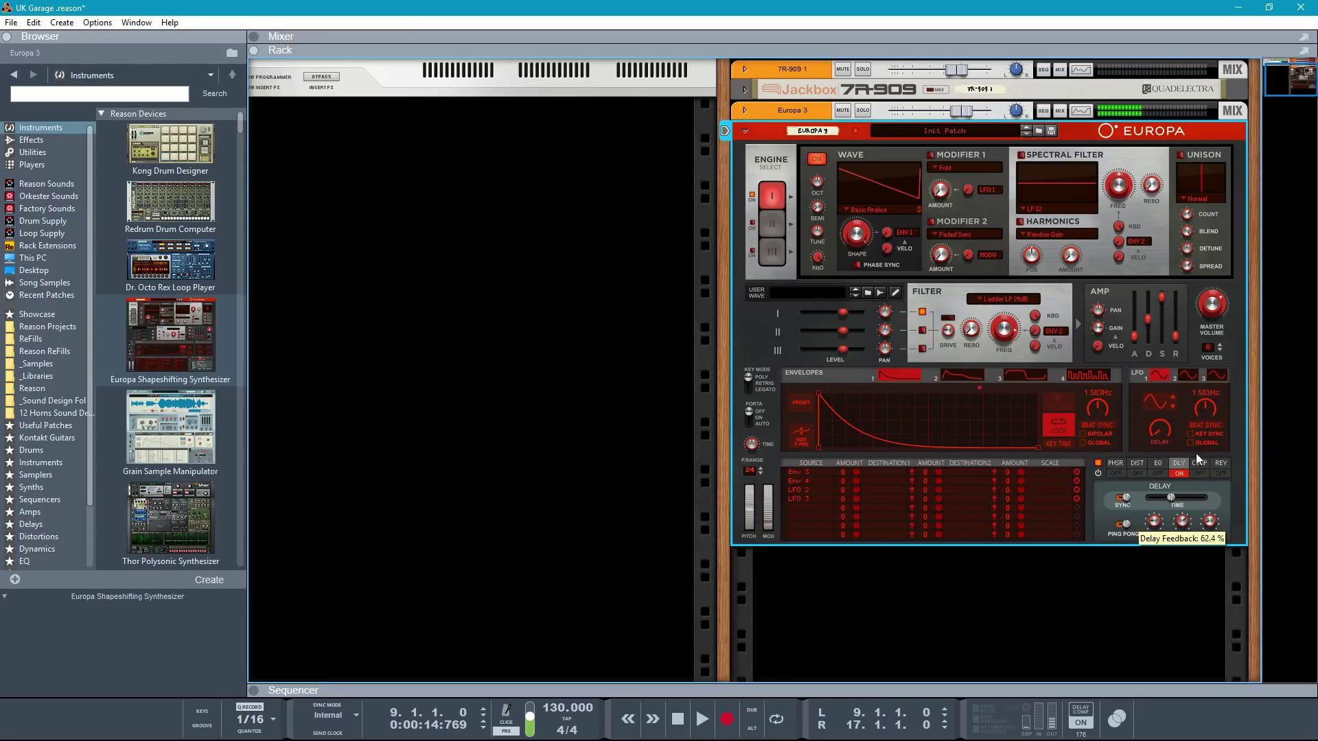
pyautogui.moveTo(751, 526); pyautogui.dragTo(748, 500)
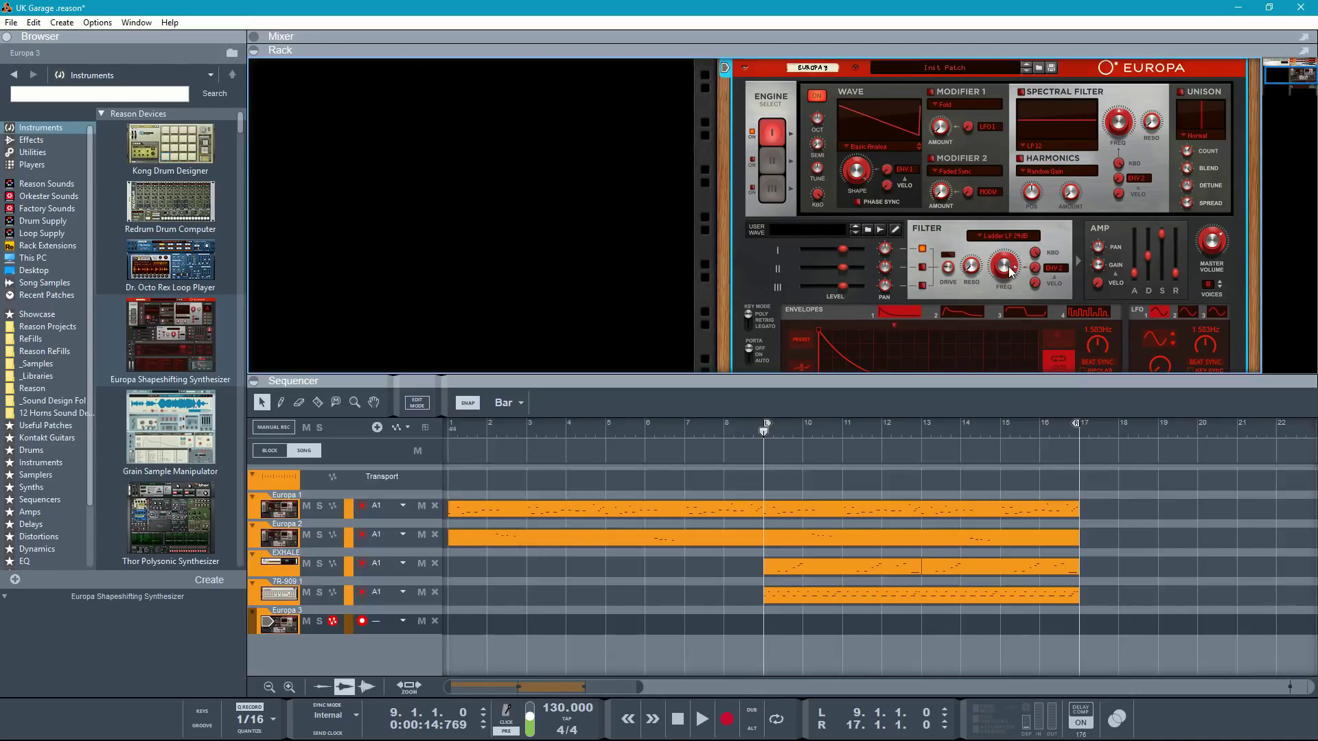
# Step: Create filter frequency and pitch bend automation lanes for Europa 3 and record its part from bar 13
pyautogui.keyDown('alt'); pyautogui.click(1007, 267); pyautogui.keyUp('alt')
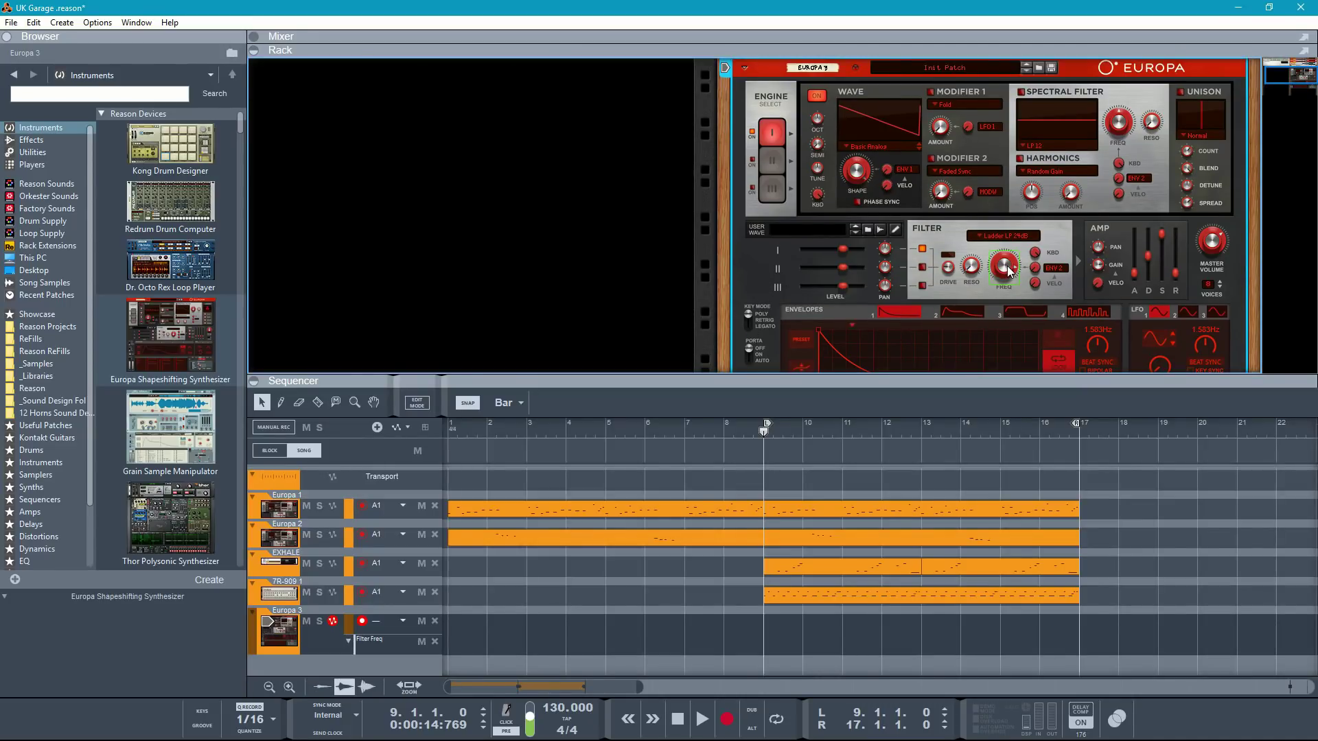
pyautogui.scroll(-2, 946, 264)
pyautogui.scroll(-2, 947, 265)
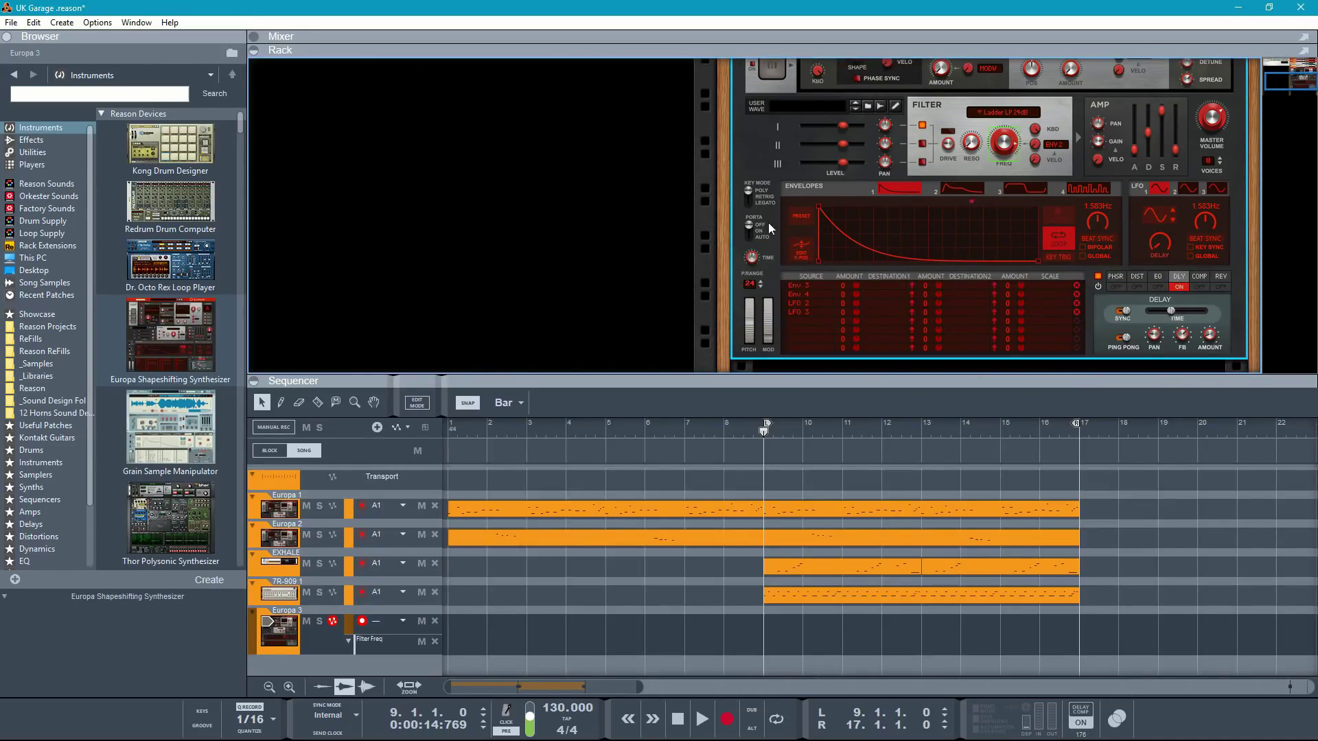
pyautogui.keyDown('alt'); pyautogui.click(751, 329); pyautogui.keyUp('alt')
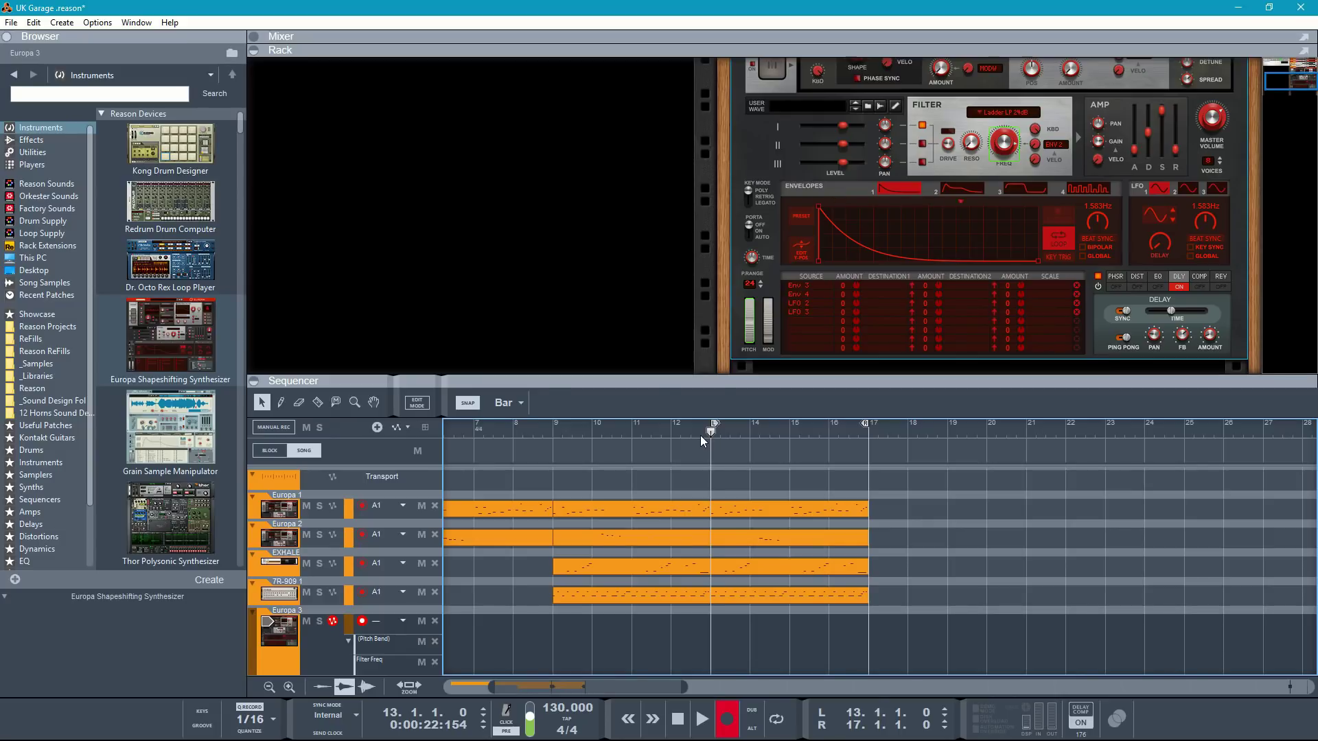
pyautogui.press('space')
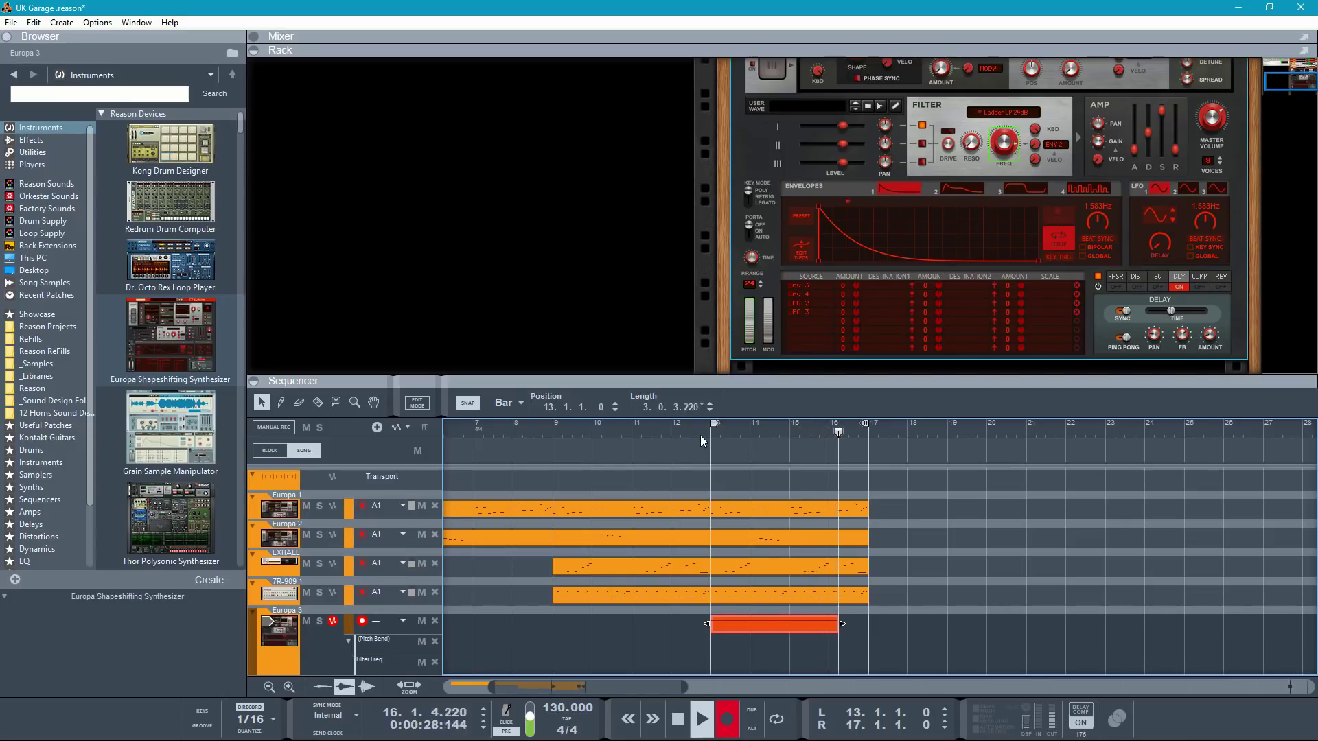
pyautogui.press('space')
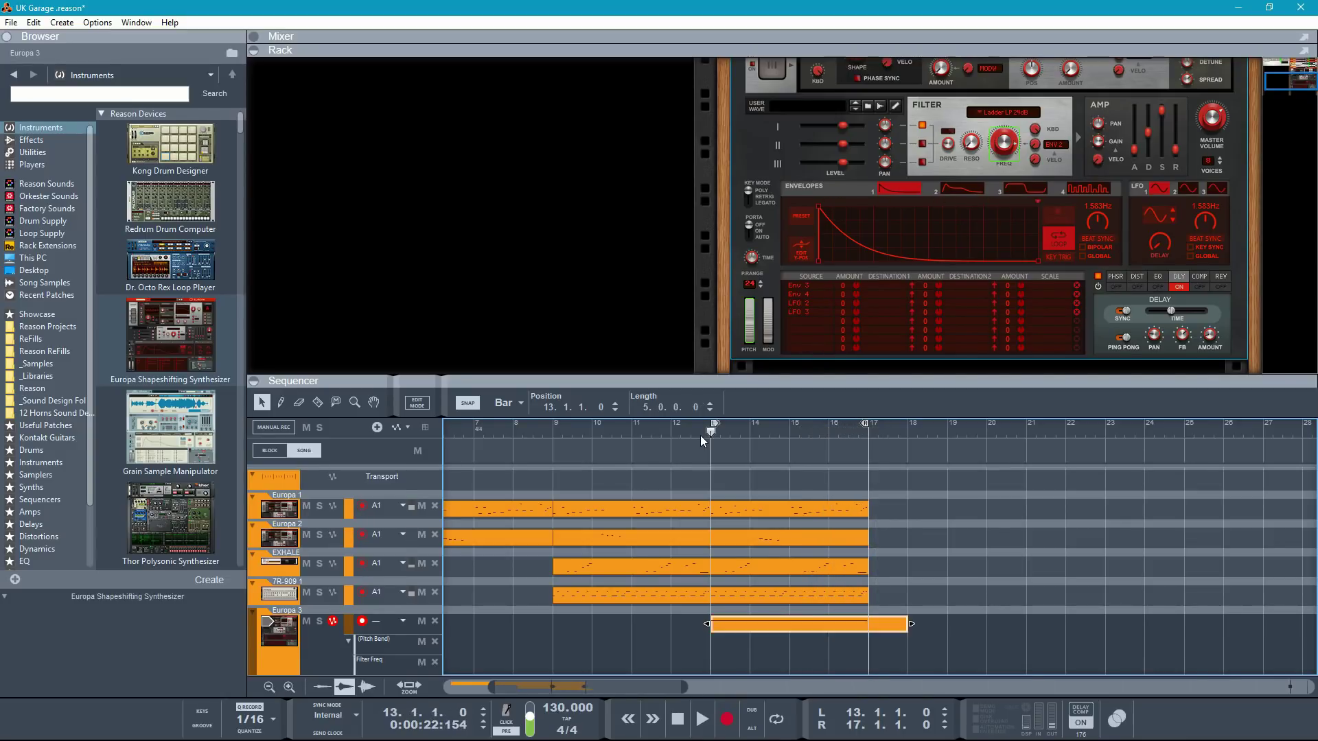
# Step: Draw rising automation over bars 13 to 17: filter frequency starting at 50.6 Hz and pitch bend climbing from 0% to 100%
pyautogui.click(838, 668)
pyautogui.doubleClick(838, 668)
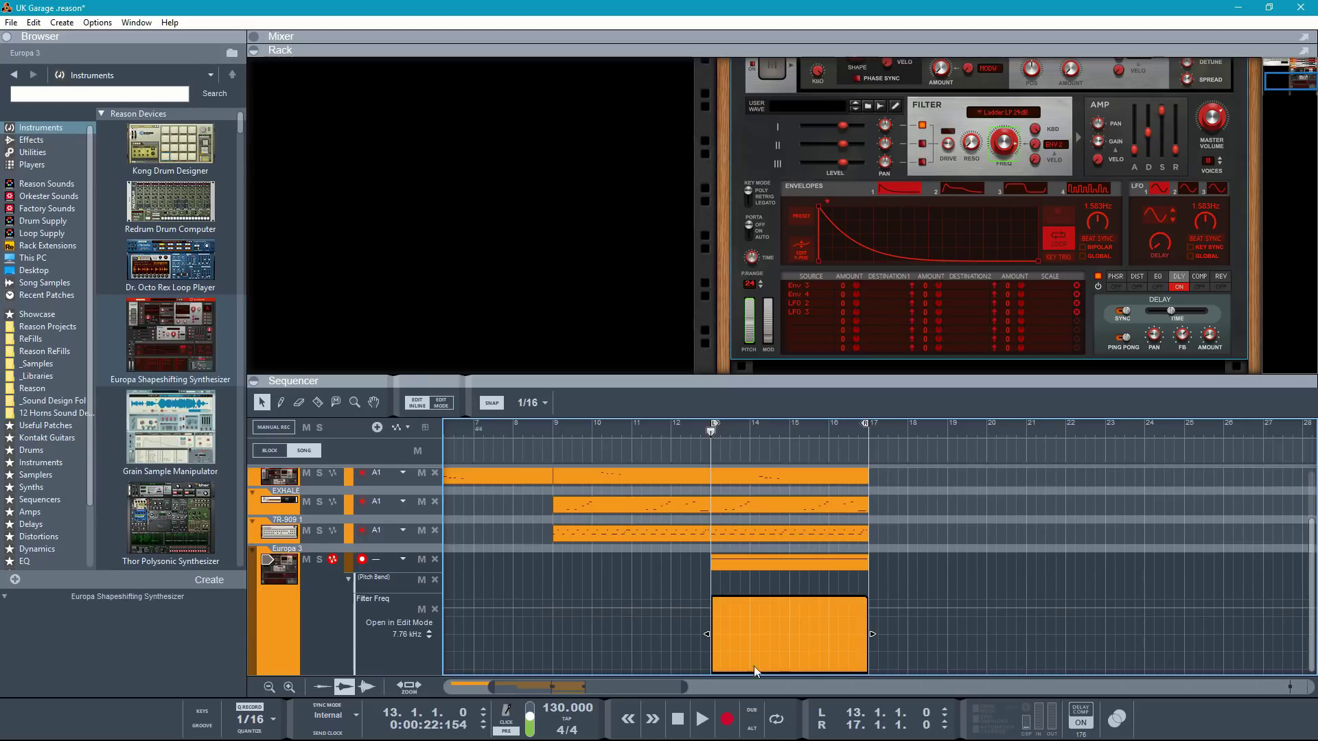
pyautogui.click(713, 666)
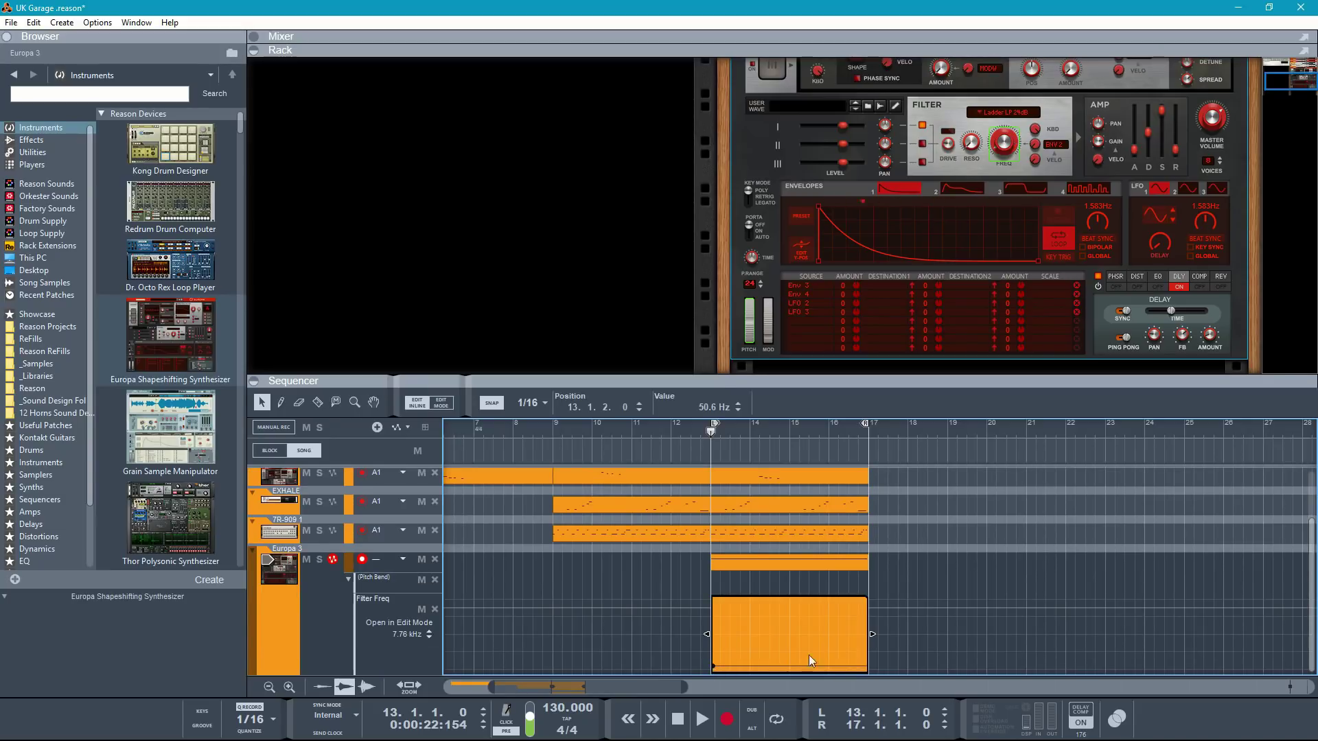
pyautogui.doubleClick(814, 646)
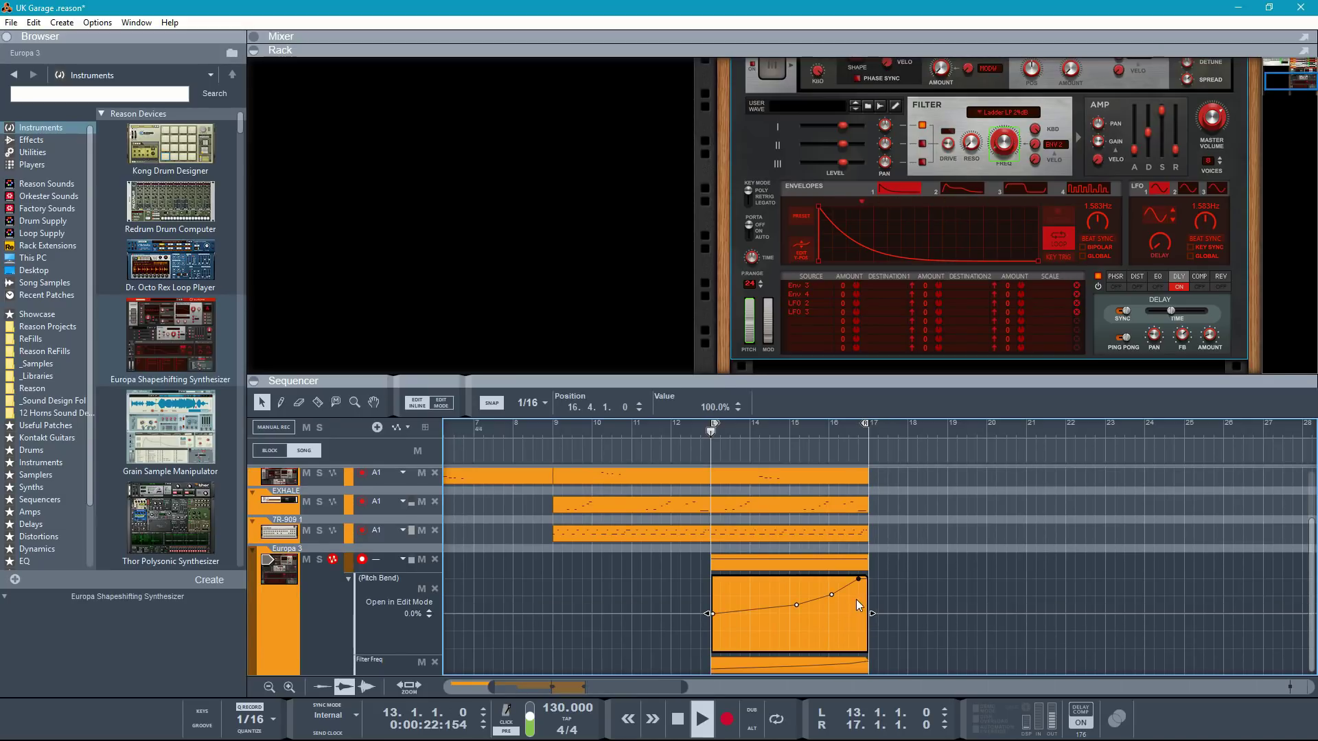
pyautogui.press('space')
pyautogui.press('Escape')
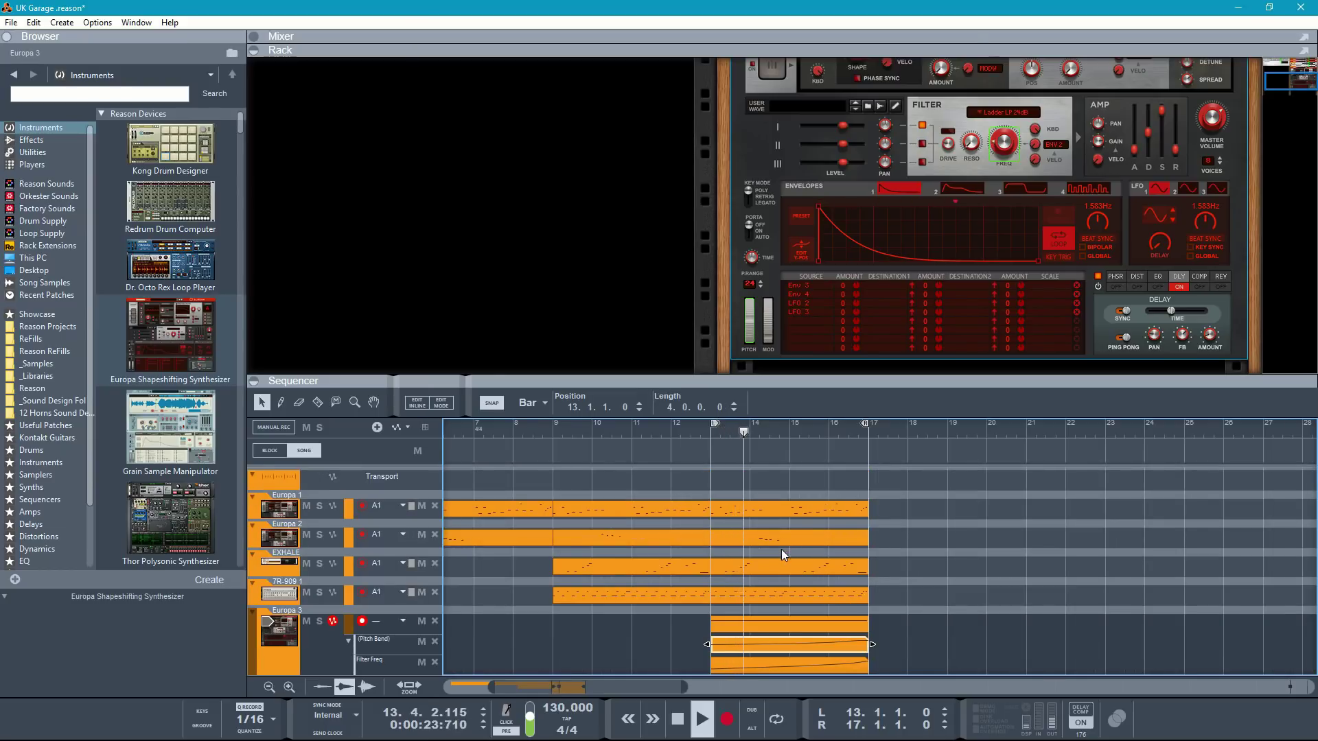
# Step: Turn on Europa 3's engine 2 and set its wave to S/H Noise
pyautogui.press('F6')
pyautogui.scroll(1, 759, 523)
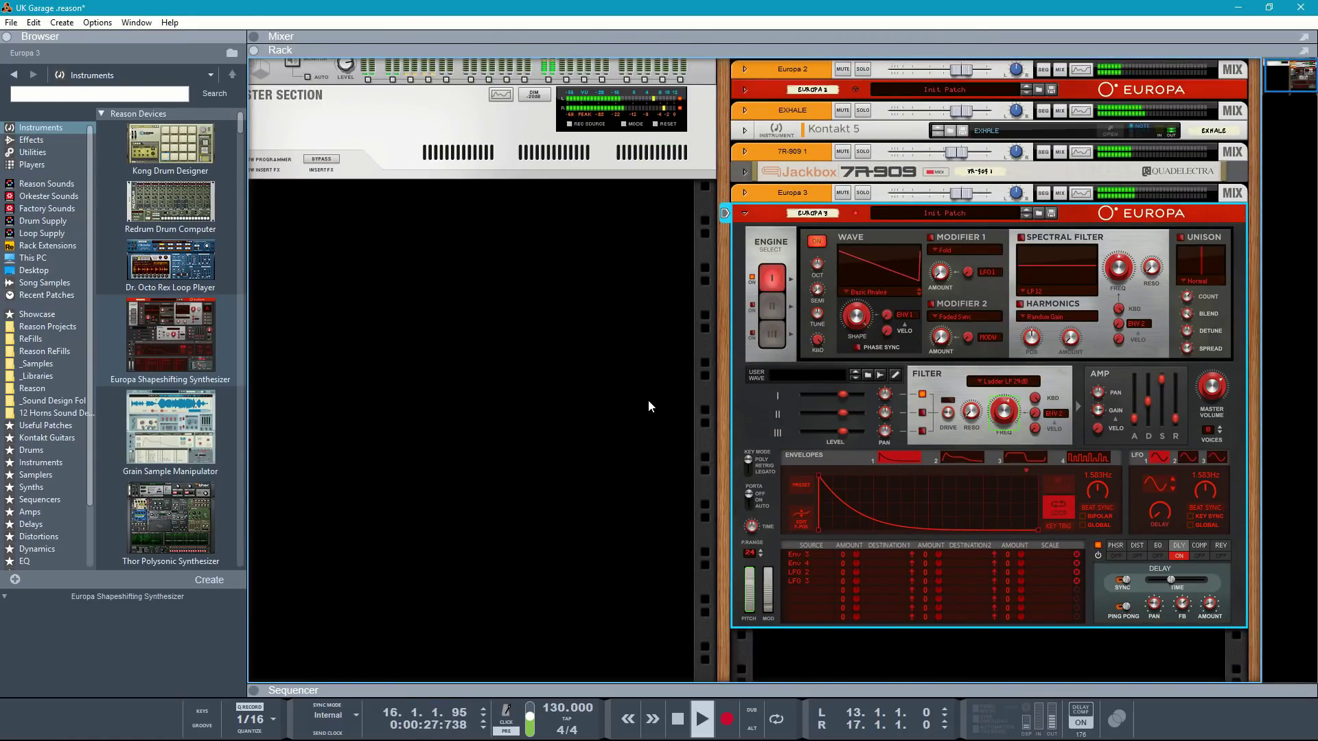
pyautogui.press('space')
pyautogui.click(752, 306)
pyautogui.click(772, 306)
pyautogui.click(862, 293)
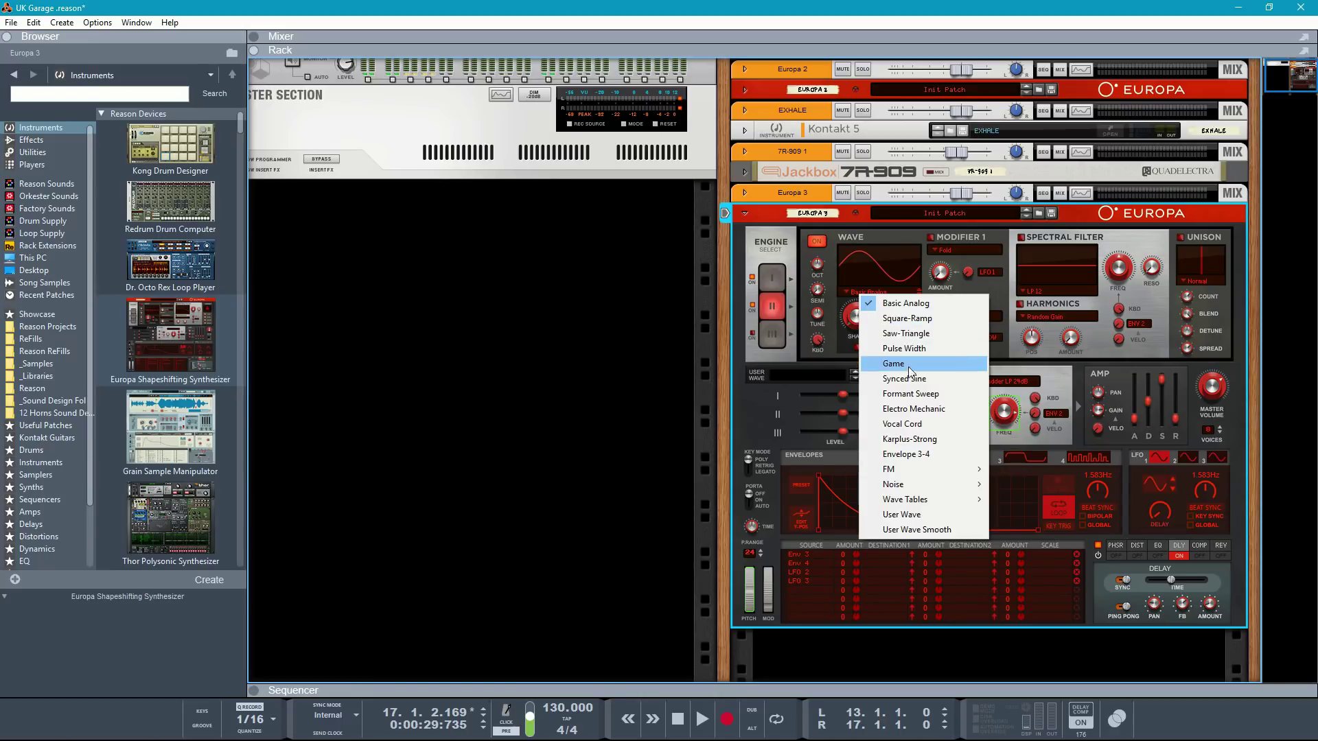
pyautogui.moveTo(912, 484)
pyautogui.click(1011, 486)
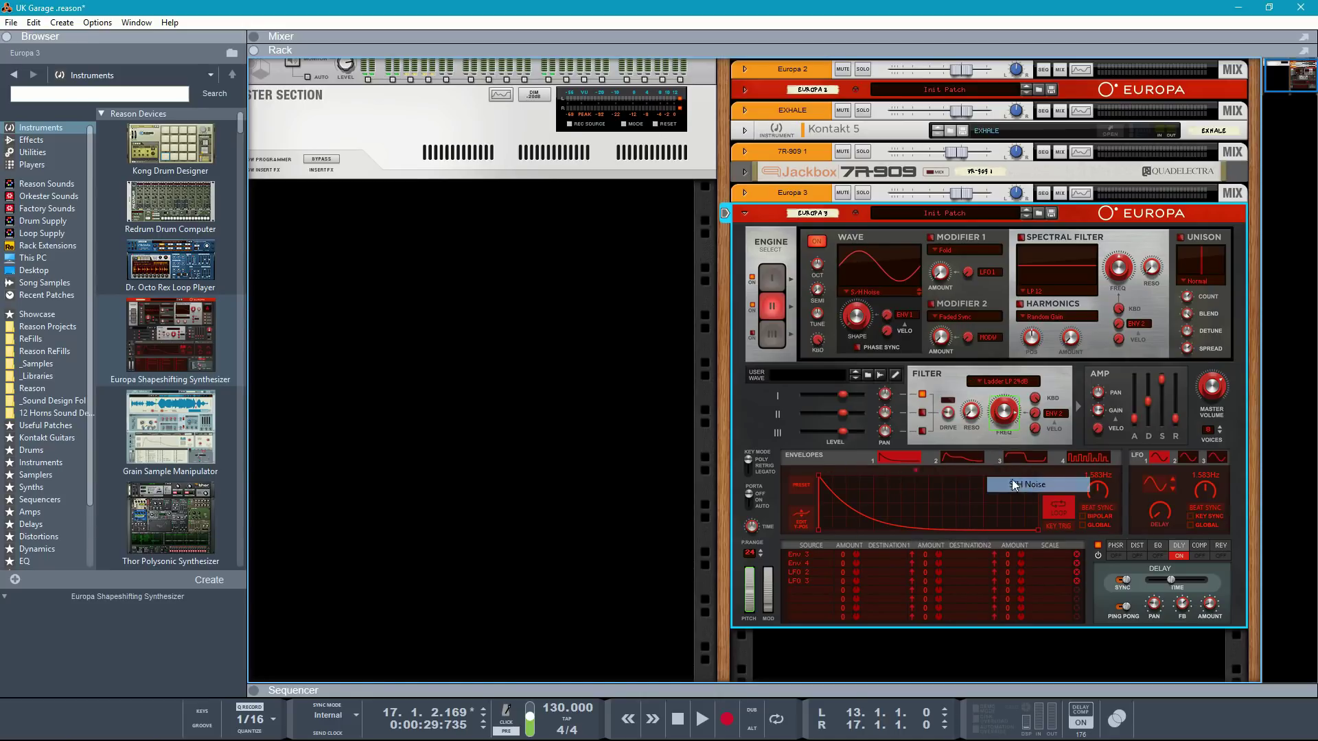
# Step: Route Europa 3's engine 2 through the filter and raise its level to 15.6 dB during playback
pyautogui.press('KP_0')
pyautogui.press('space')
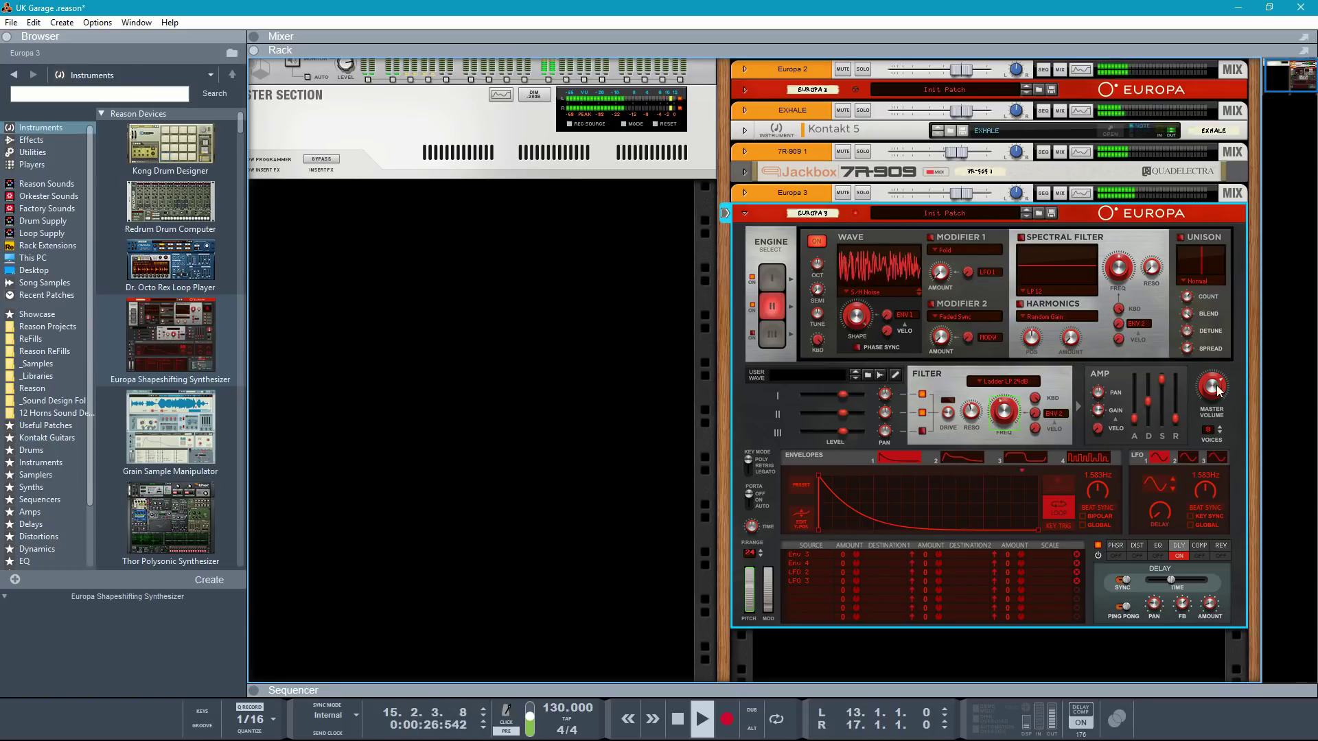
pyautogui.moveTo(849, 413); pyautogui.dragTo(854, 416)
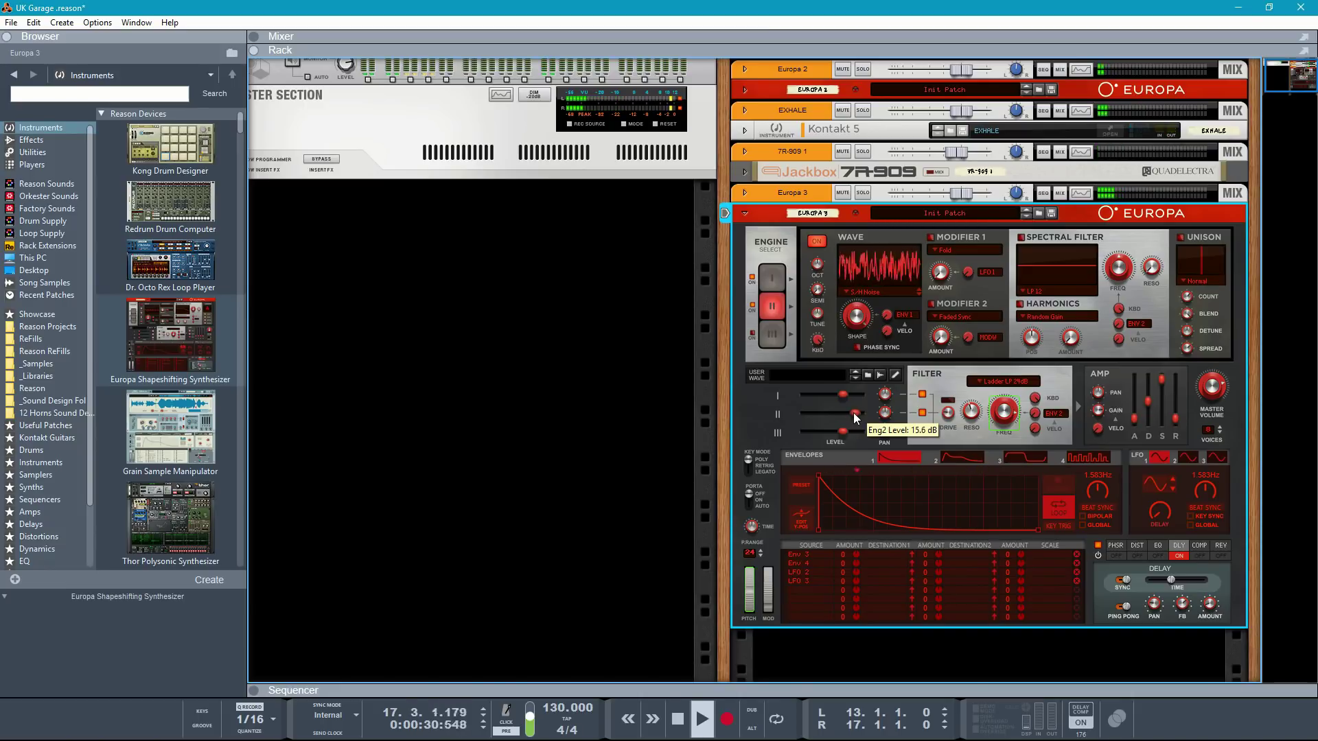
pyautogui.press('space')
# Step: Insert an RV7000 MkII Reverb on the Europa 3 channel and create an automation lane for its dry/wet mix
pyautogui.click(31, 140)
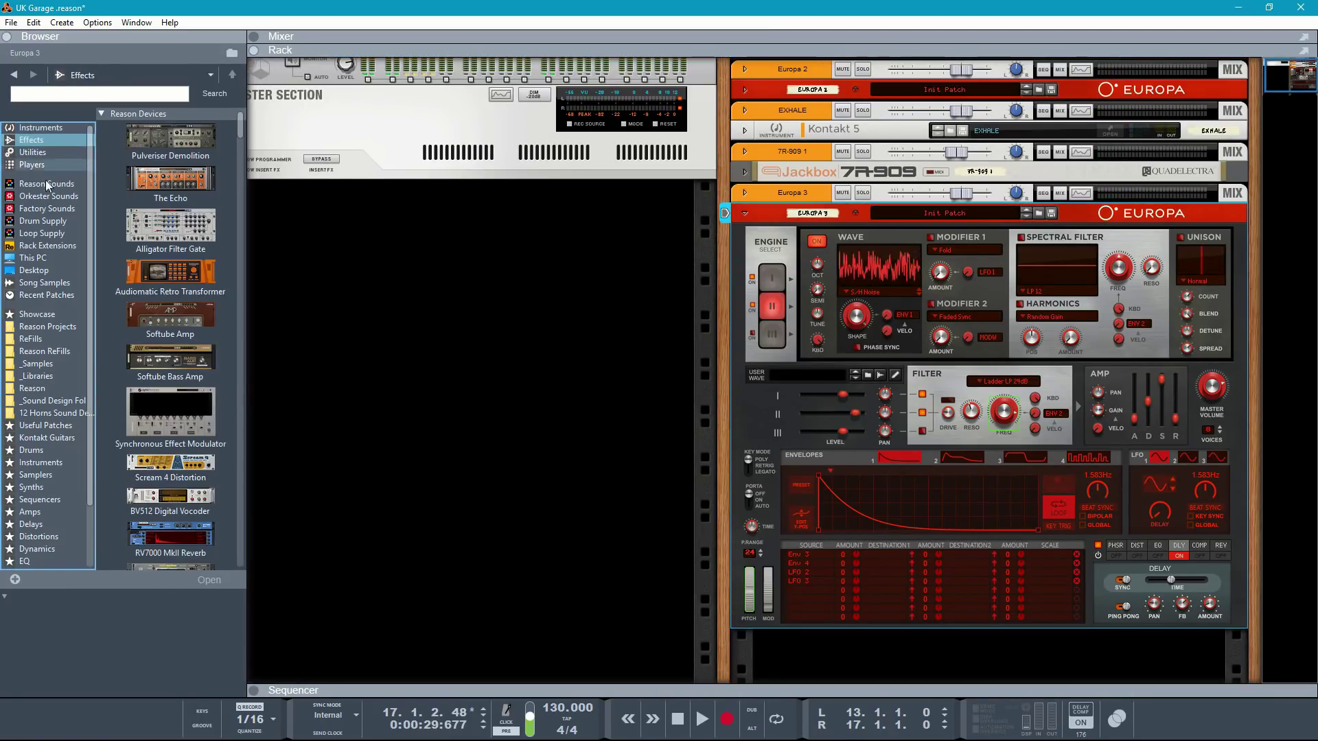
pyautogui.moveTo(170, 535); pyautogui.dragTo(821, 218)
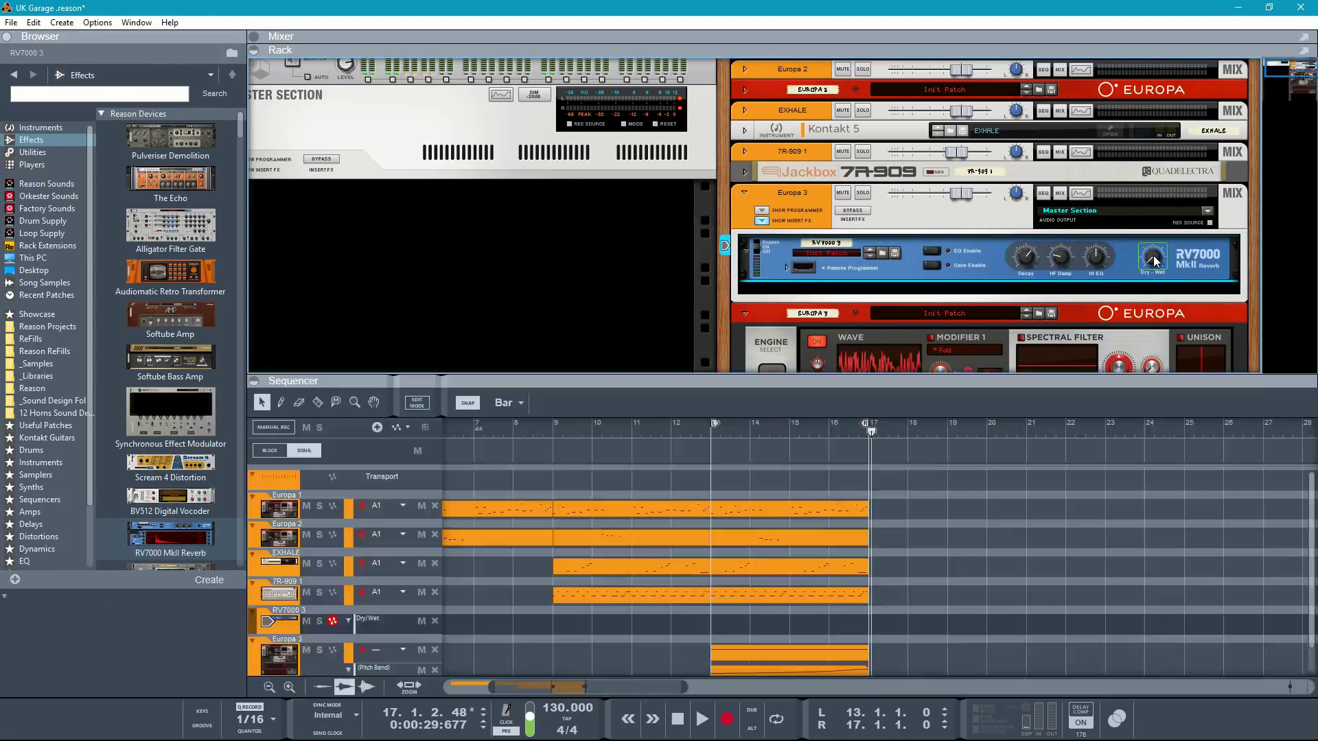
pyautogui.keyDown('alt'); pyautogui.click(1153, 257); pyautogui.keyUp('alt')
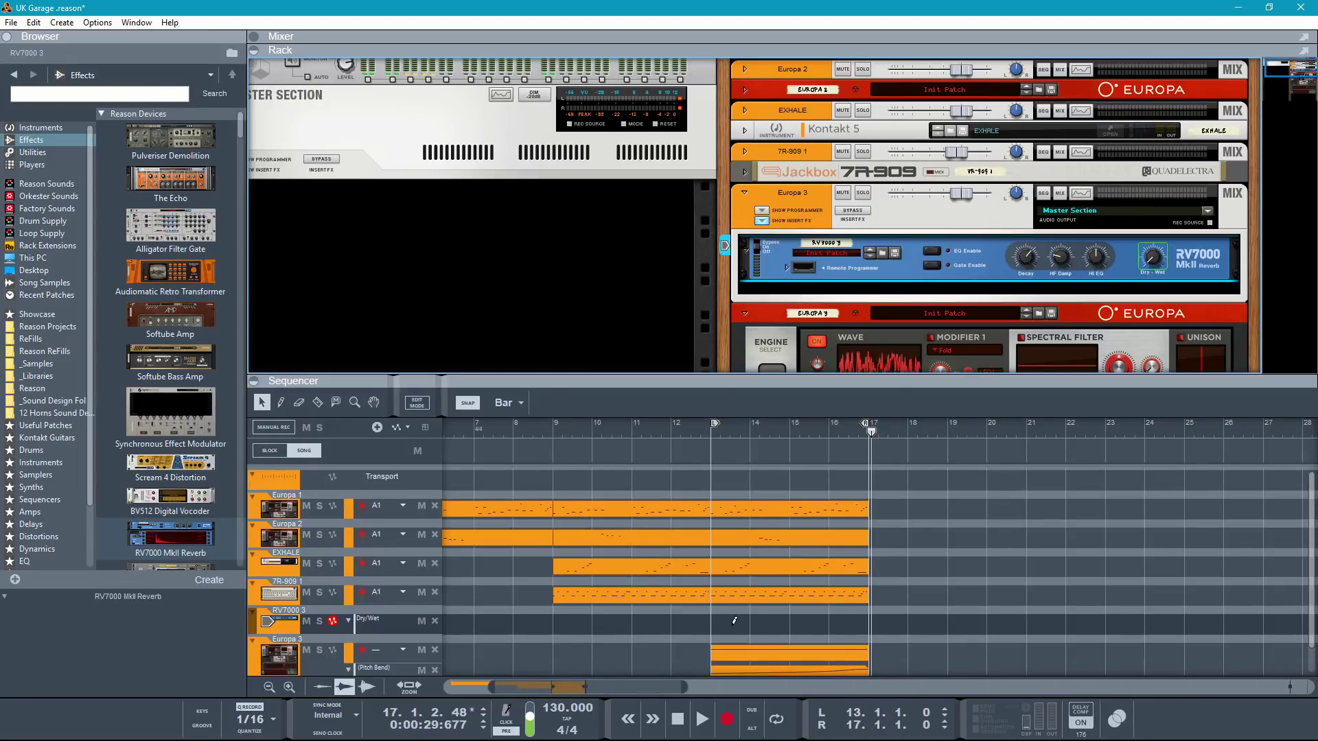
# Step: Draw a reverb dry/wet automation clip over bars 13 to 17, curving upward to 127 at position 16.4.4.0
pyautogui.moveTo(733, 621); pyautogui.dragTo(846, 621)
pyautogui.doubleClick(785, 625)
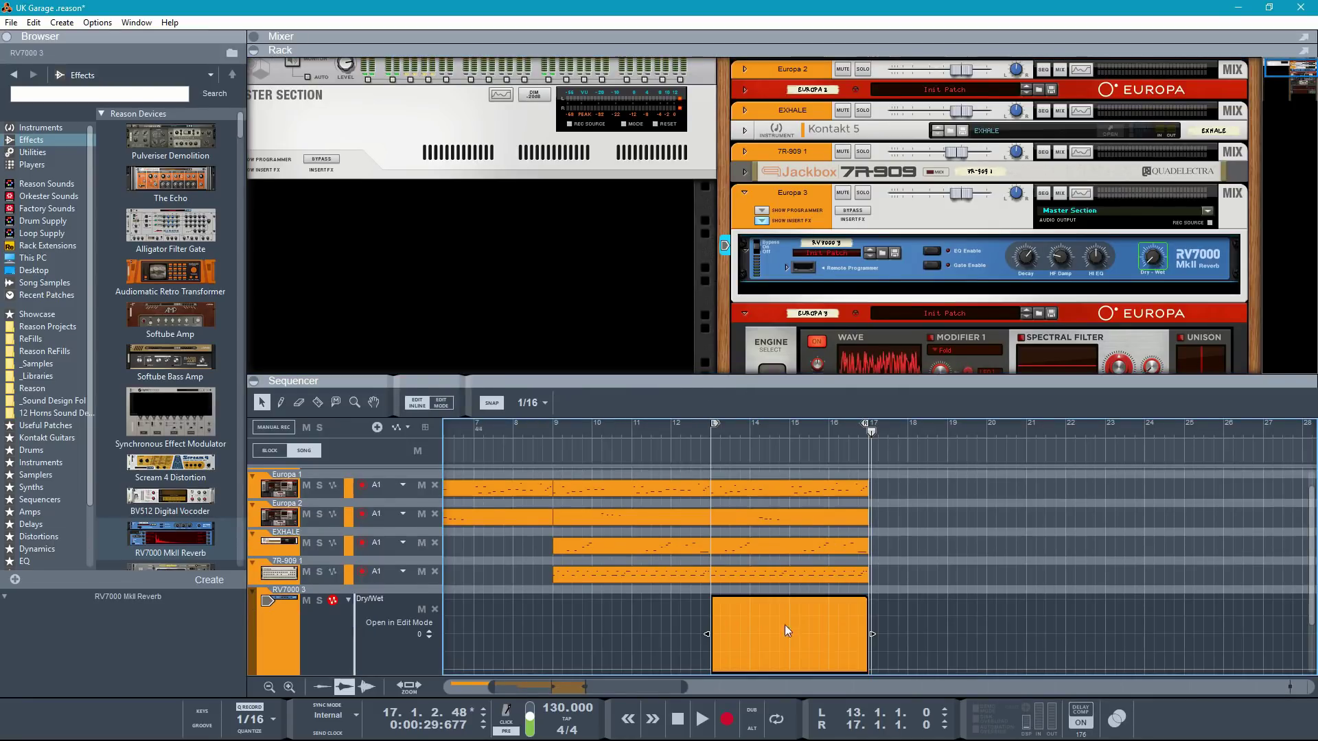
pyautogui.click(714, 669)
pyautogui.click(818, 652)
pyautogui.click(851, 625)
pyautogui.click(866, 600)
# Step: Extend the reverb dry/wet clip to bar 19 and add points that curve the value back down after bar 17
pyautogui.moveTo(869, 631); pyautogui.dragTo(954, 628)
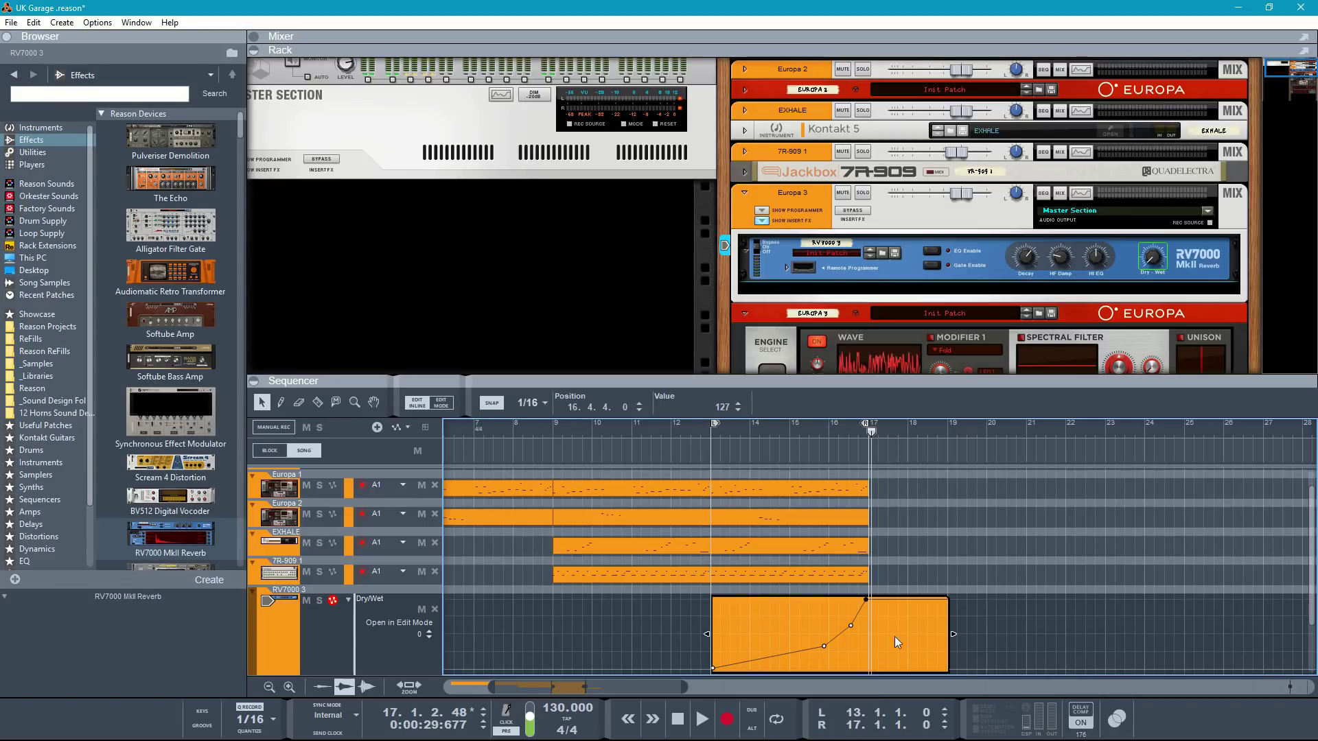
pyautogui.click(891, 601)
pyautogui.click(913, 616)
pyautogui.click(940, 643)
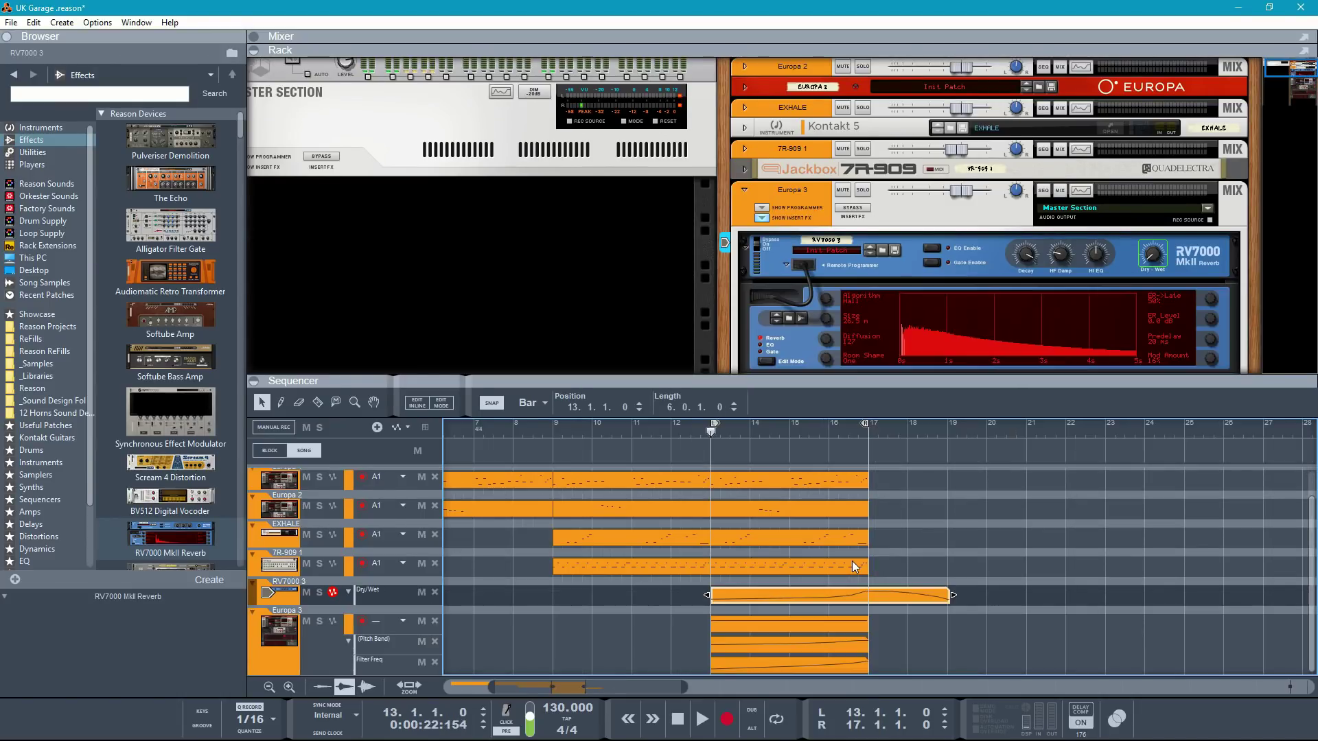
# Step: During playback, reshape Europa 3's filter frequency curve by lowering its middle section, with a point of 2.72 kHz at 16.2.1.0
pyautogui.press('space')
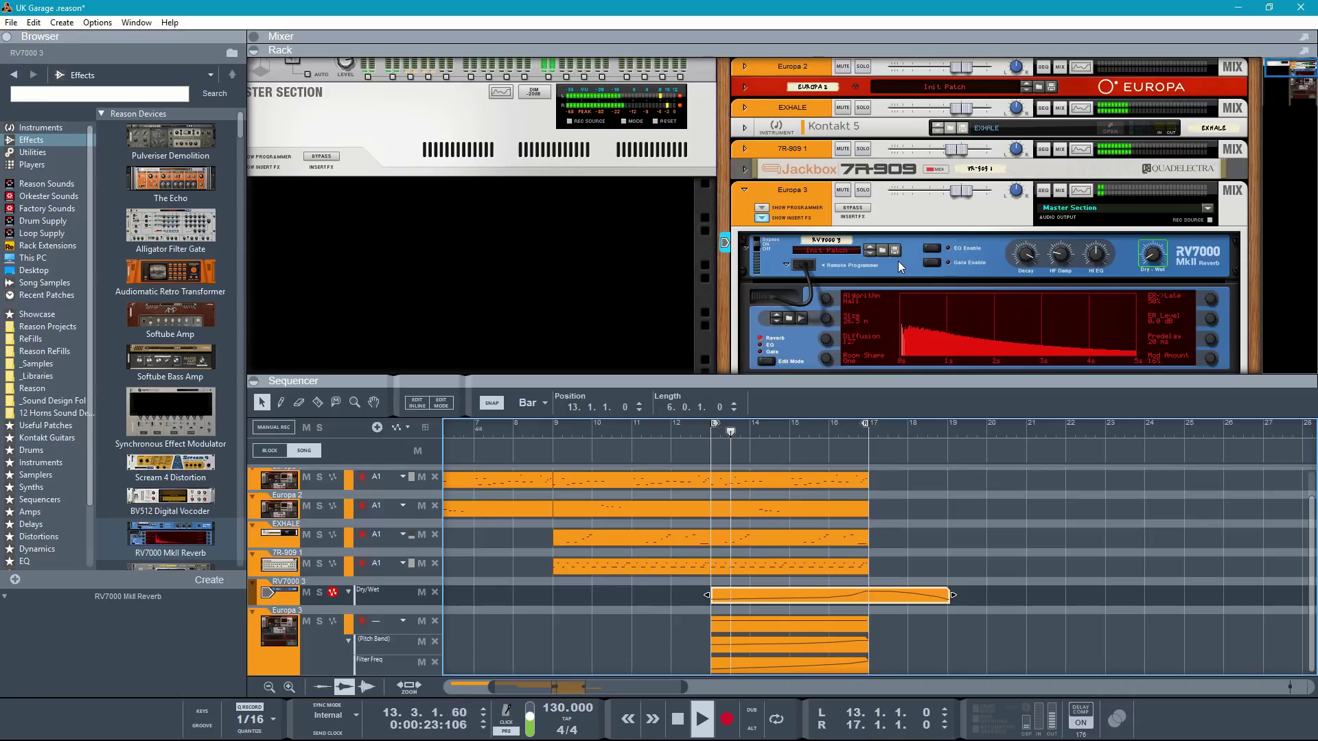
pyautogui.press('F7')
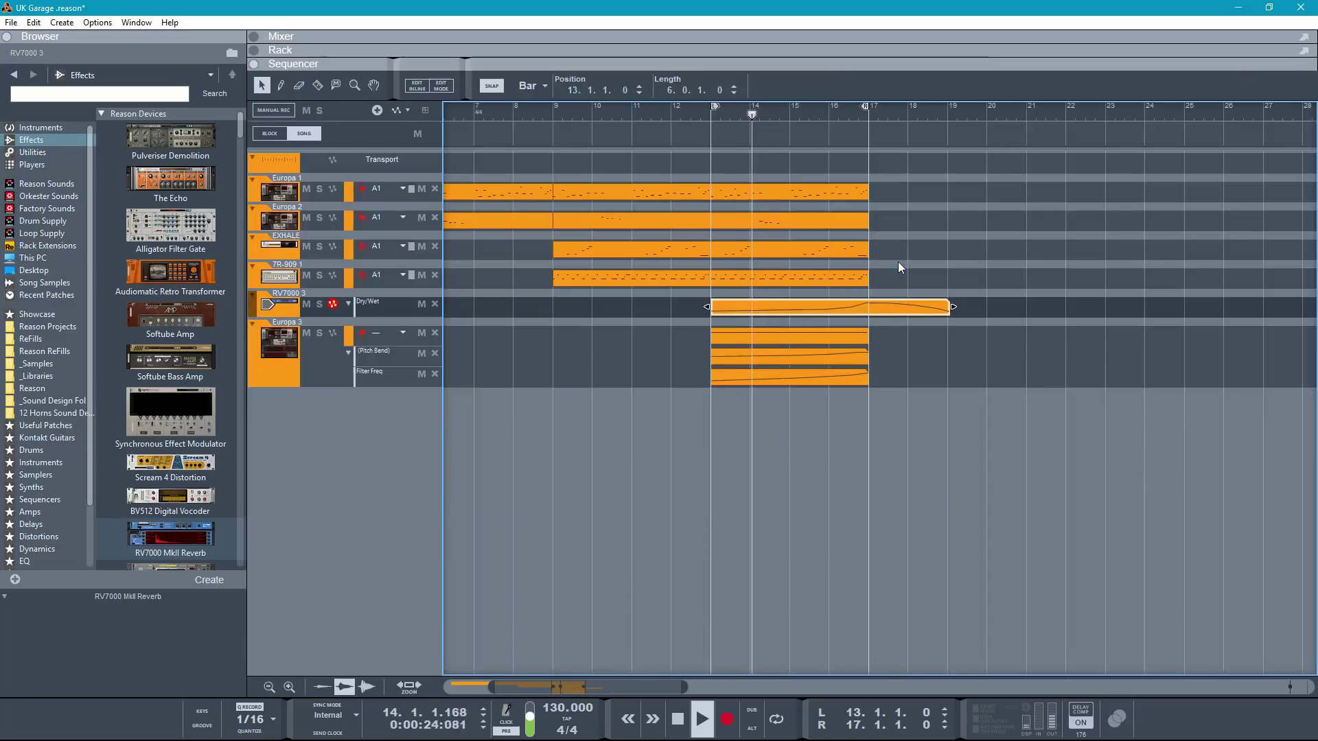
pyautogui.click(786, 376)
pyautogui.moveTo(802, 416); pyautogui.dragTo(780, 420)
pyautogui.moveTo(849, 396); pyautogui.dragTo(841, 394)
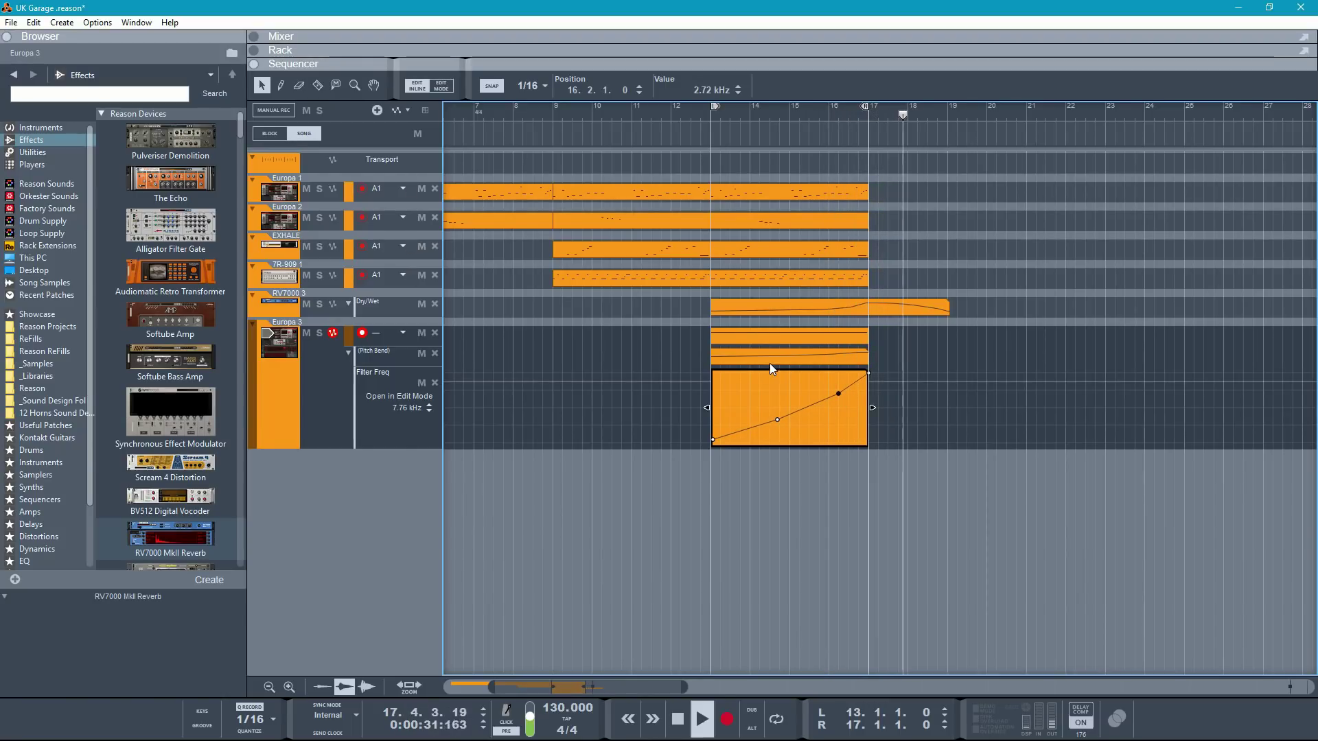
pyautogui.press('space')
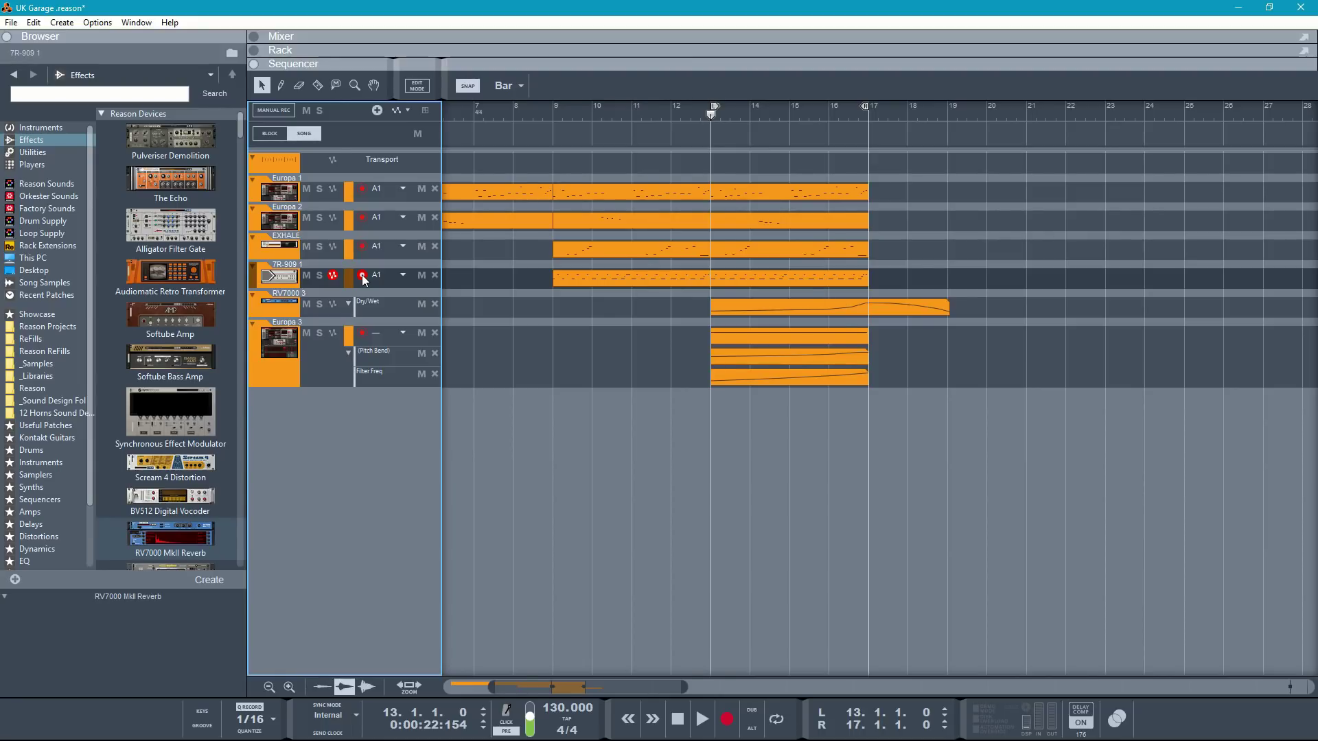
# Step: Add a new note lane to the 7R-909 track and assign it groove channel A1, Shuffle 61%
pyautogui.click(363, 277)
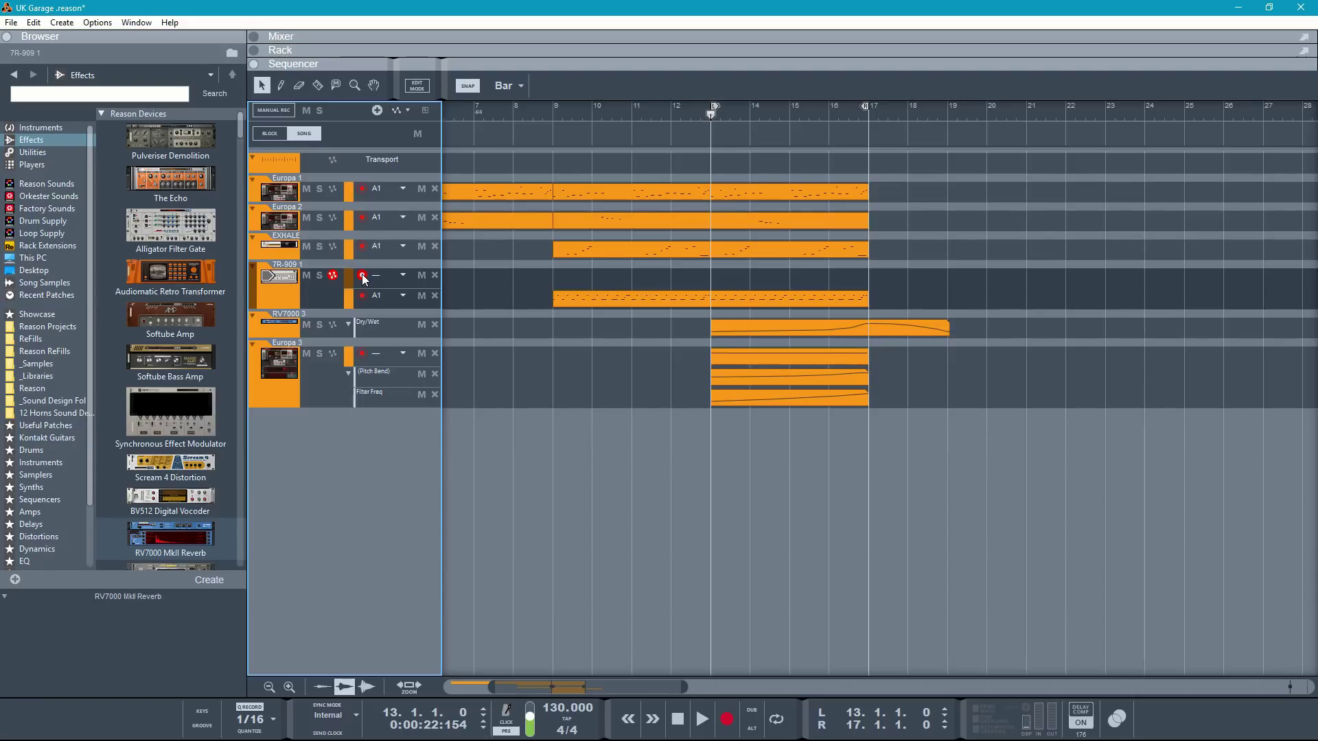
pyautogui.click(378, 277)
pyautogui.moveTo(412, 347)
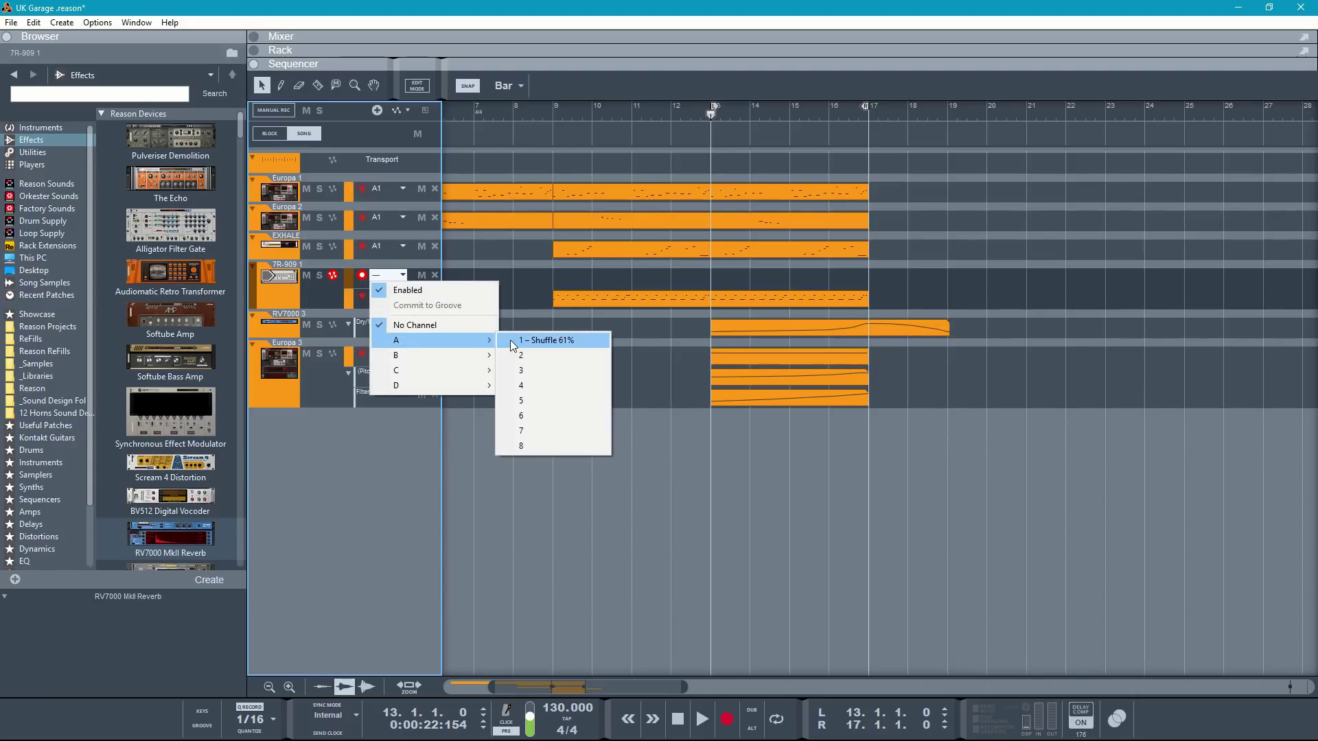
pyautogui.click(509, 340)
# Step: Record a short 7R-909 clip at bar 13, set snap to 1/2, trim it to half a bar and move it to bar 15
pyautogui.hotkey('ctrl', 'Return')
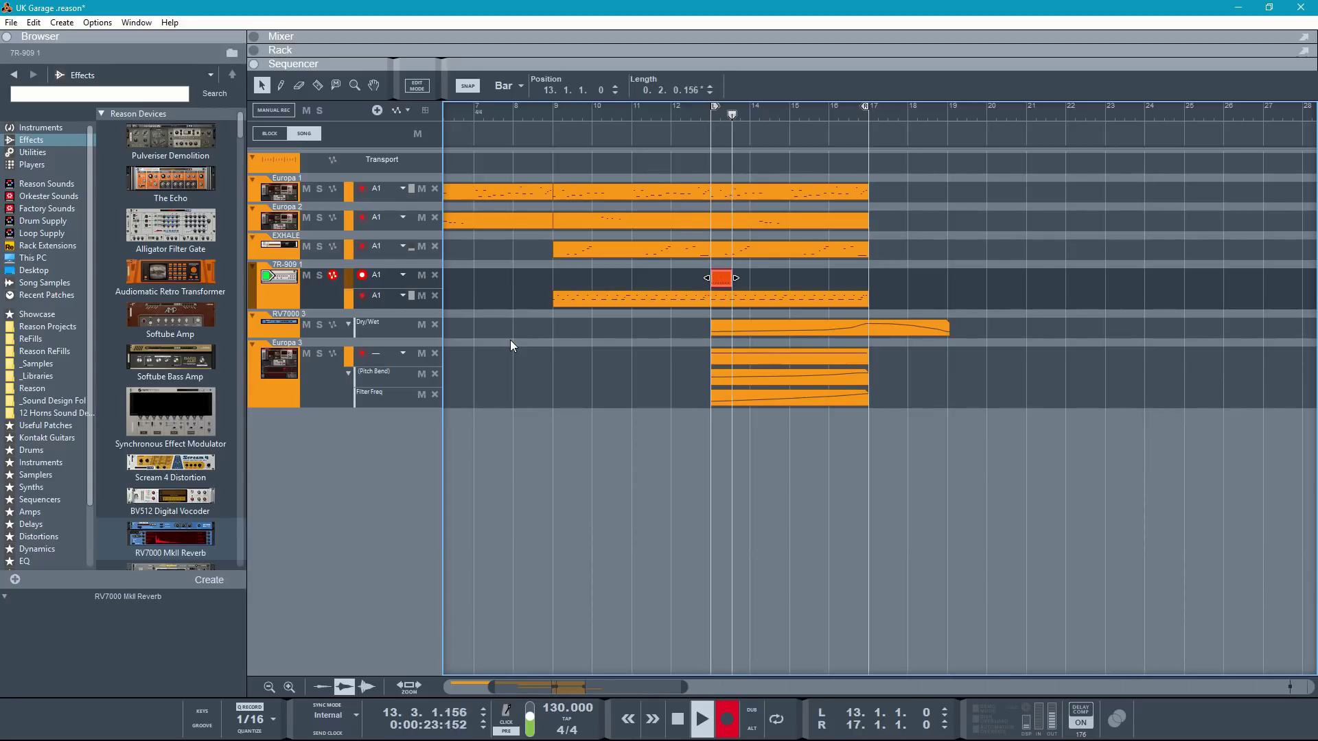
pyautogui.click(511, 86)
pyautogui.click(512, 114)
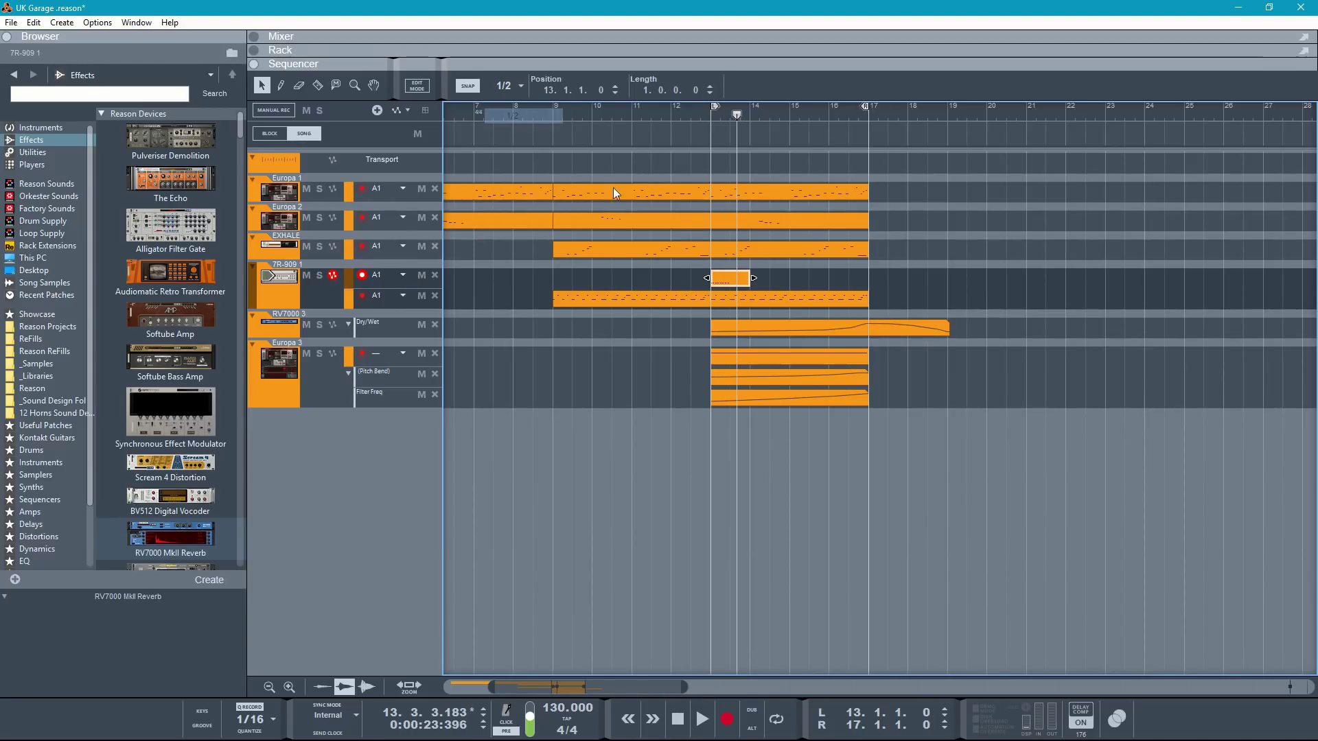
pyautogui.moveTo(737, 279); pyautogui.dragTo(803, 280)
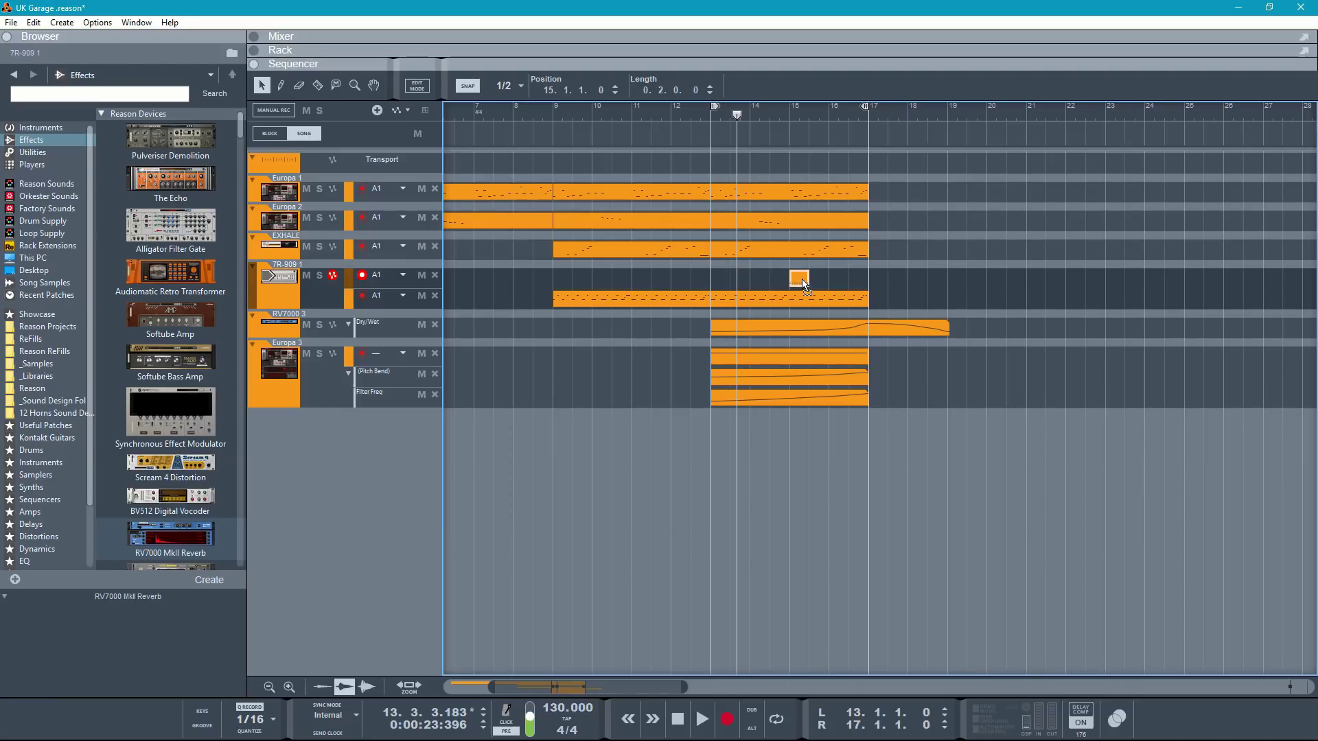
# Step: Duplicate the half-bar 7R-909 clip three times and join the copies into one clip spanning bars 15 to 17
pyautogui.hotkey('ctrl', 'd')
pyautogui.hotkey('ctrl', 'd')
pyautogui.hotkey('ctrl', 'd')
pyautogui.moveTo(884, 280); pyautogui.dragTo(794, 278)
# Step: Ramp the note velocities of the joined 7R-909 clip from minimum to maximum and play it from bar 15
pyautogui.doubleClick(815, 282)
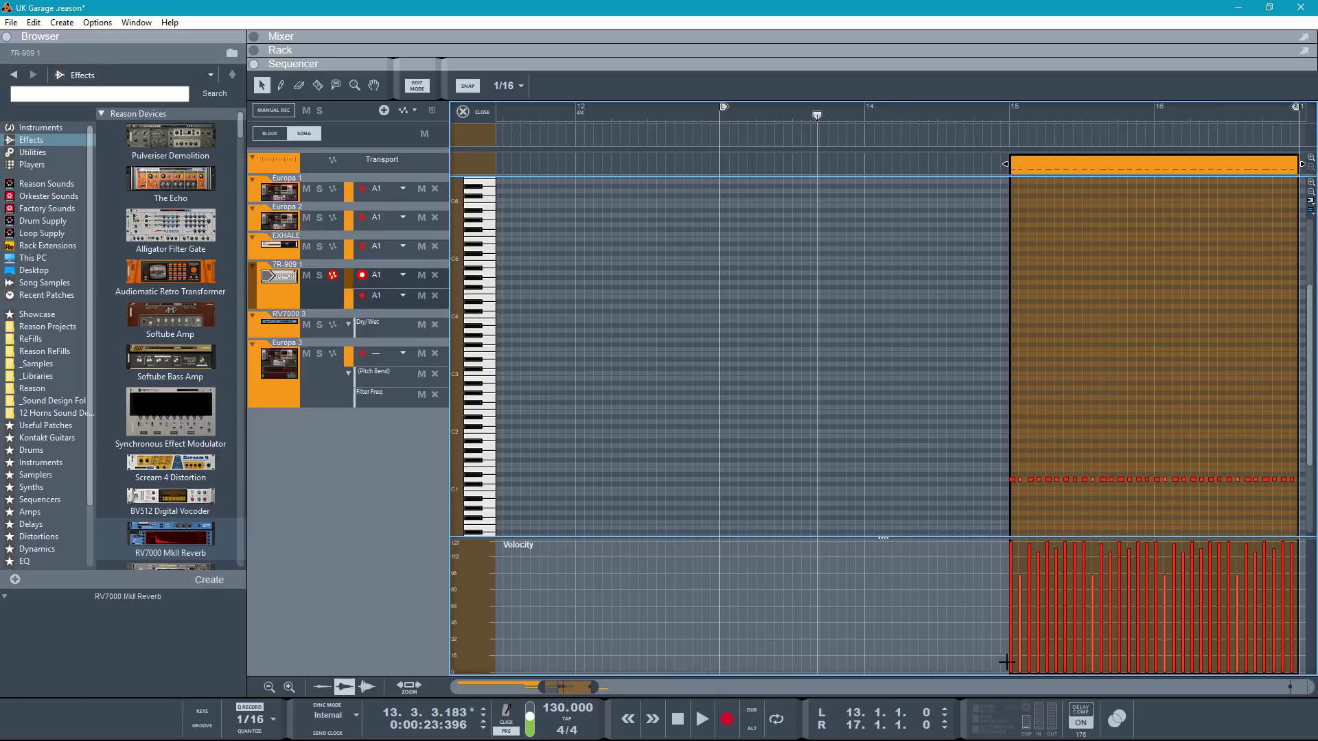
pyautogui.moveTo(1009, 671); pyautogui.dragTo(1293, 536)
pyautogui.press('Escape')
pyautogui.click(579, 114)
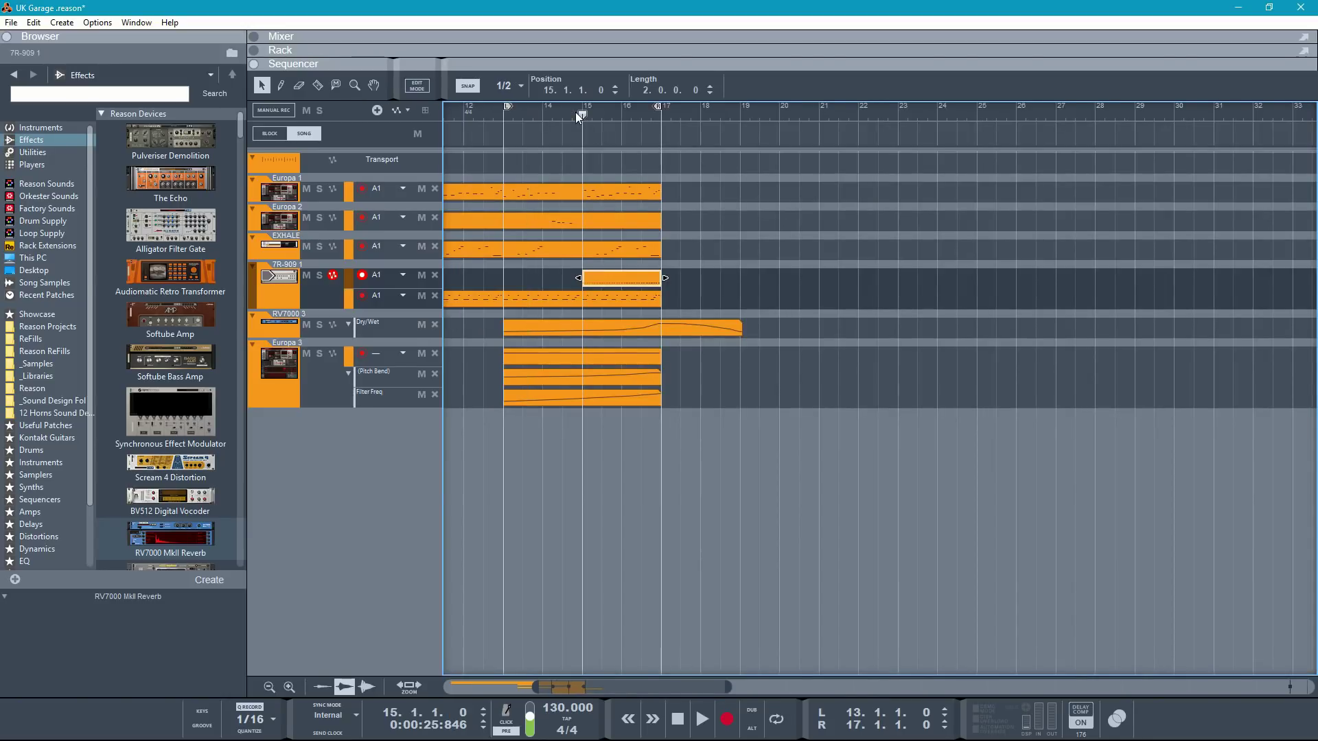
pyautogui.press('space')
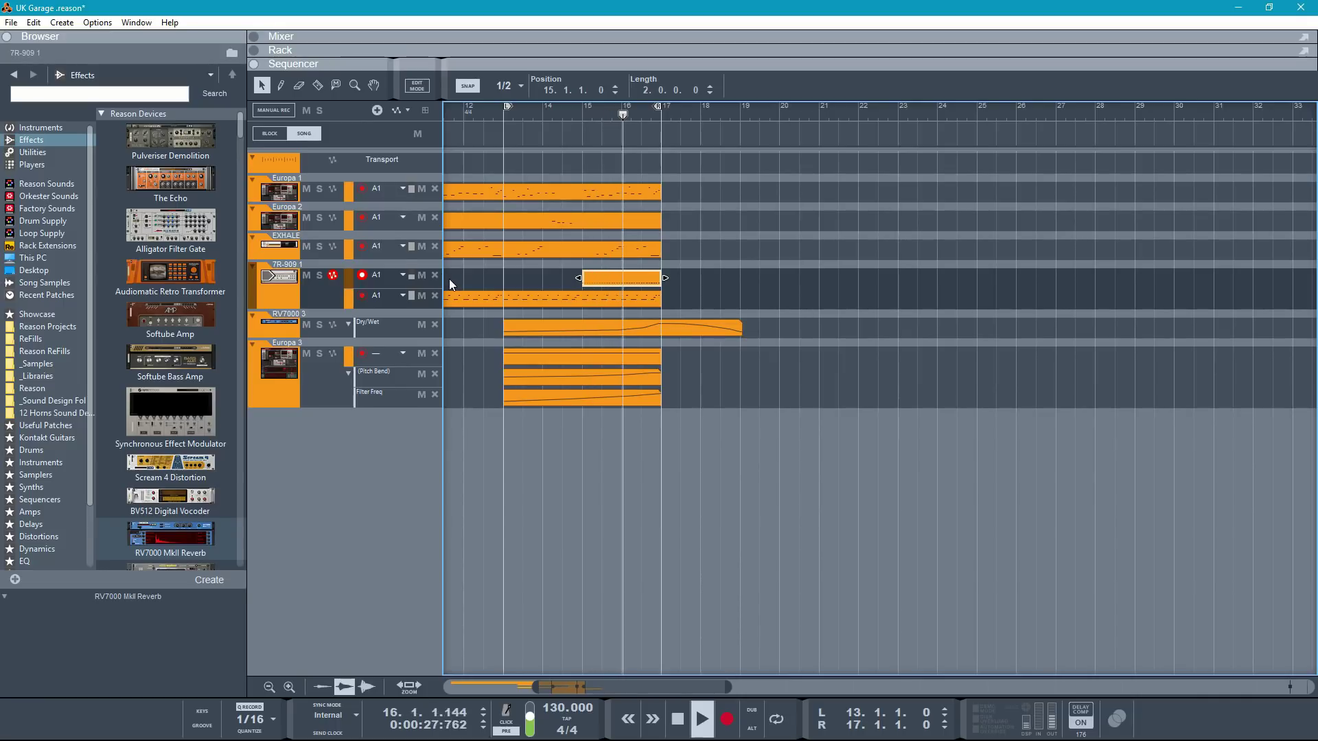
pyautogui.click(704, 285)
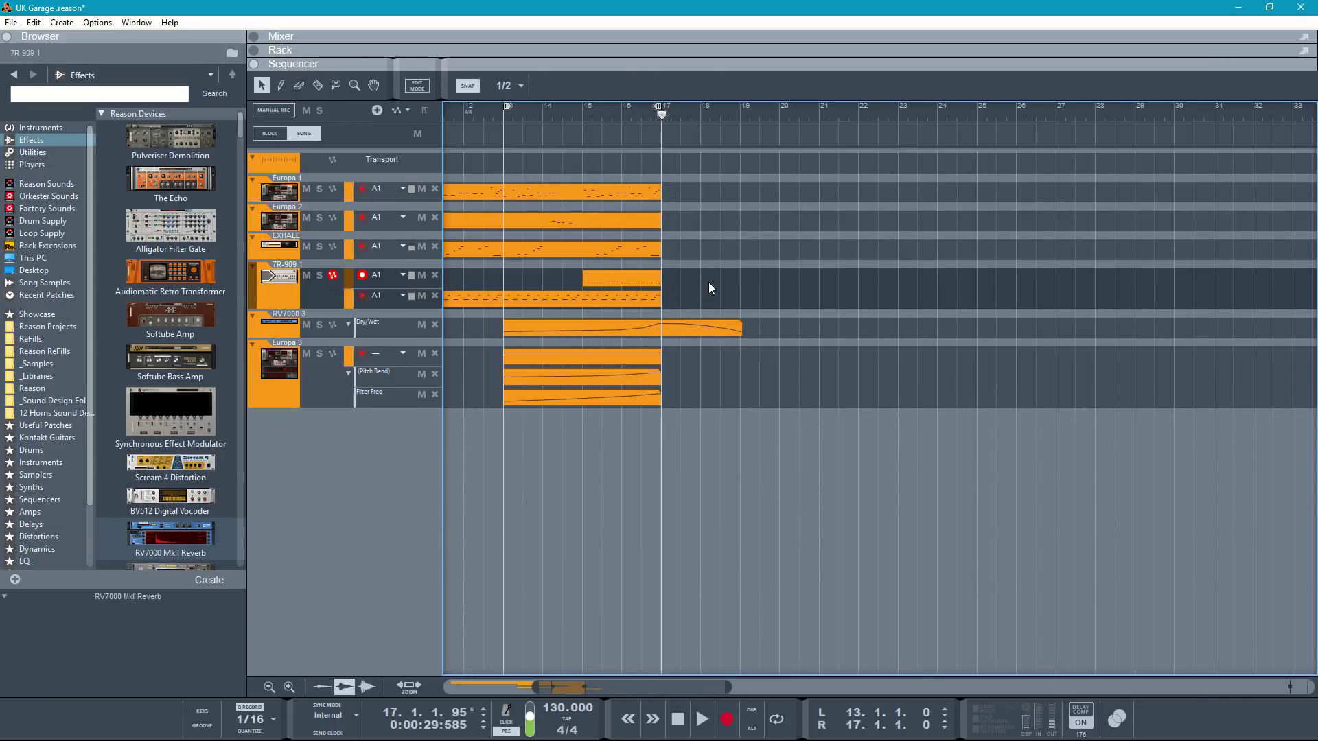
# Step: Add another note lane to the 7R-909 track and record a four-hit part into it from bar 15 to 17
pyautogui.press(',')
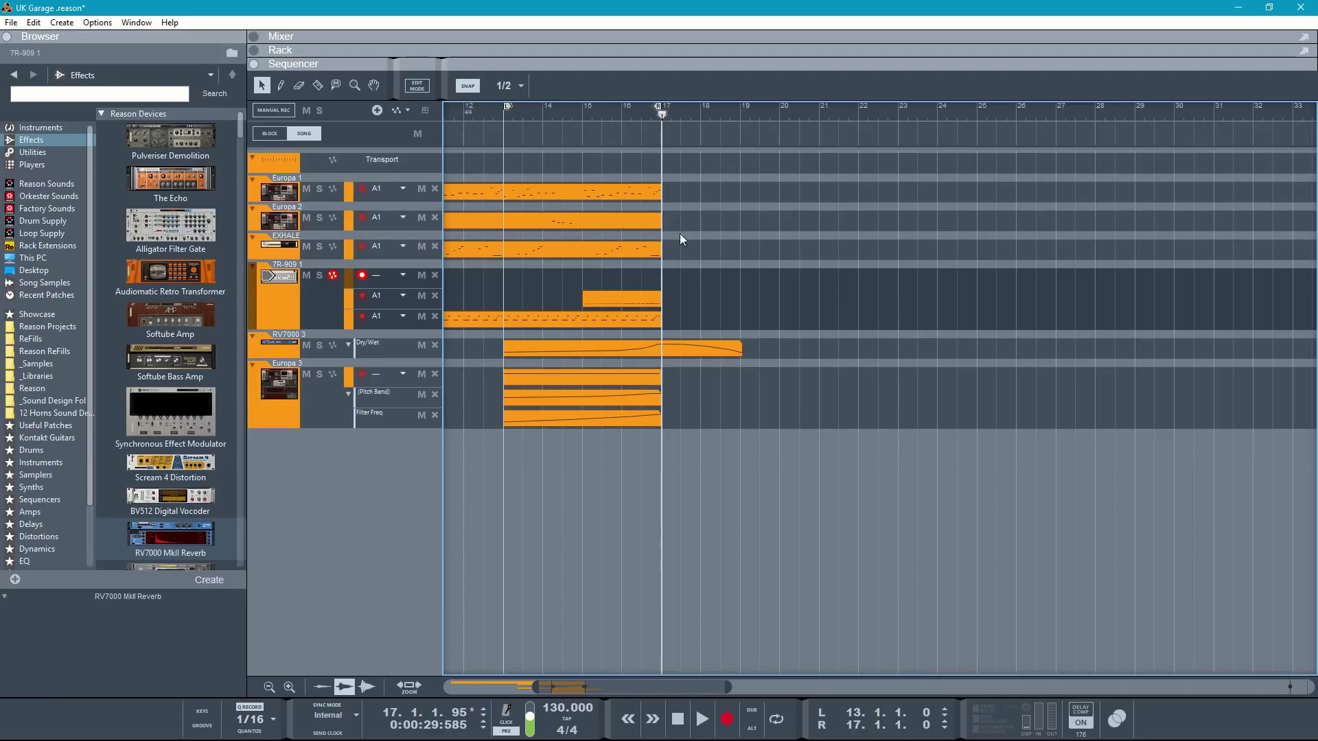
pyautogui.click(619, 109)
pyautogui.click(592, 113)
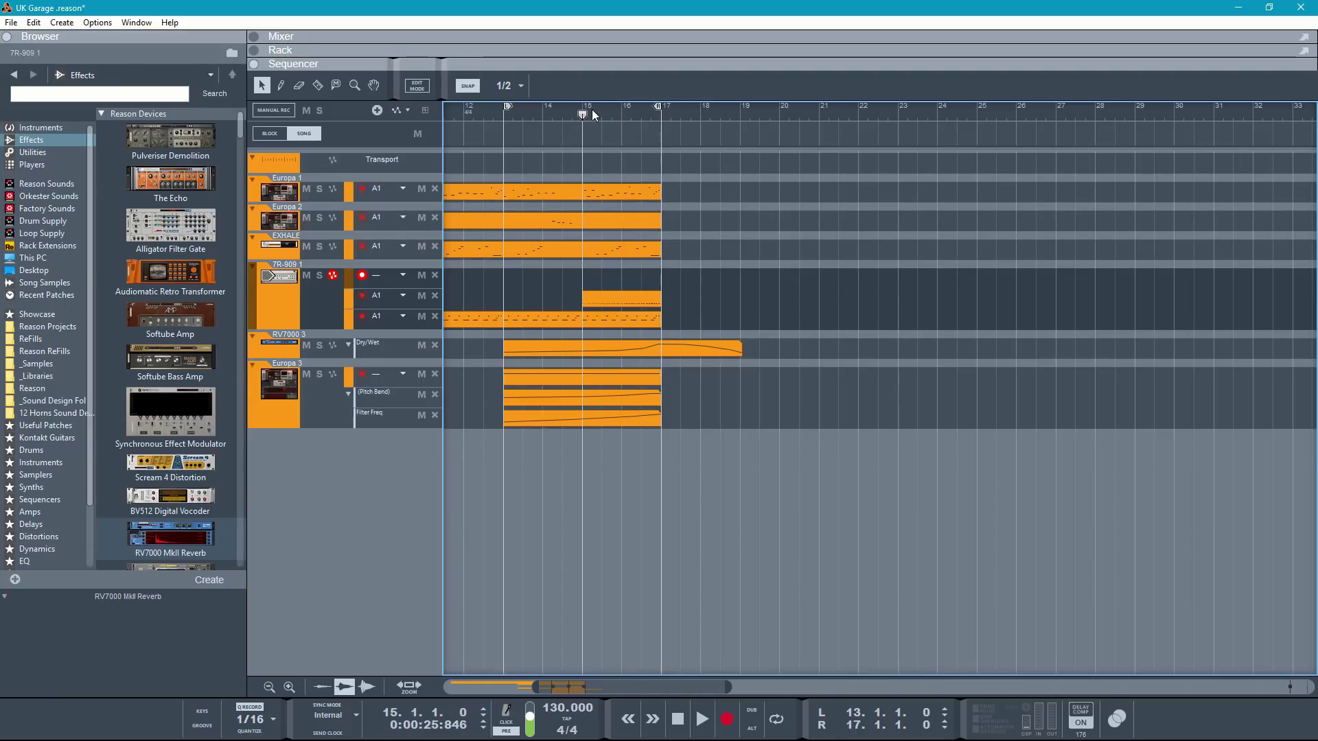
pyautogui.hotkey('ctrl', 'Return')
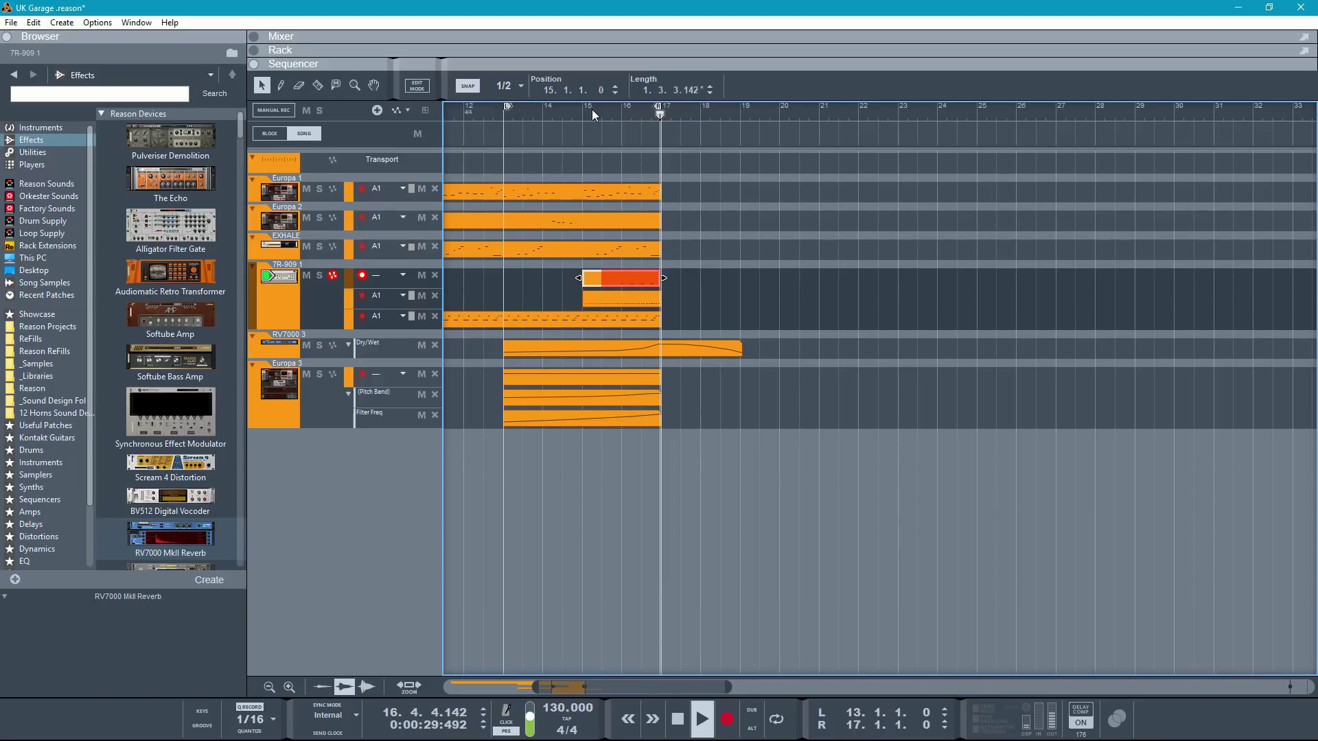
pyautogui.press('space')
# Step: Ramp the velocities of the four recorded 7R-909 hits upward and play the part from bar 15
pyautogui.doubleClick(631, 280)
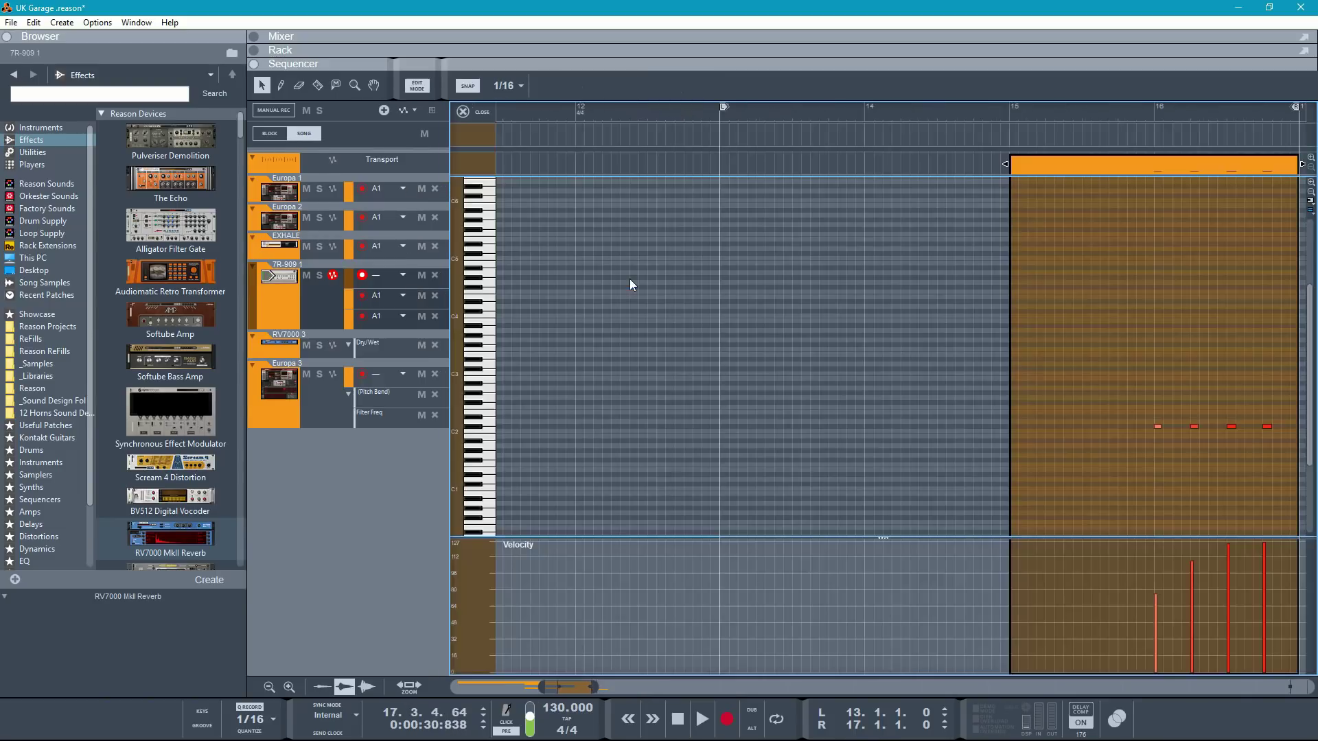
pyautogui.moveTo(1156, 633); pyautogui.dragTo(1265, 542)
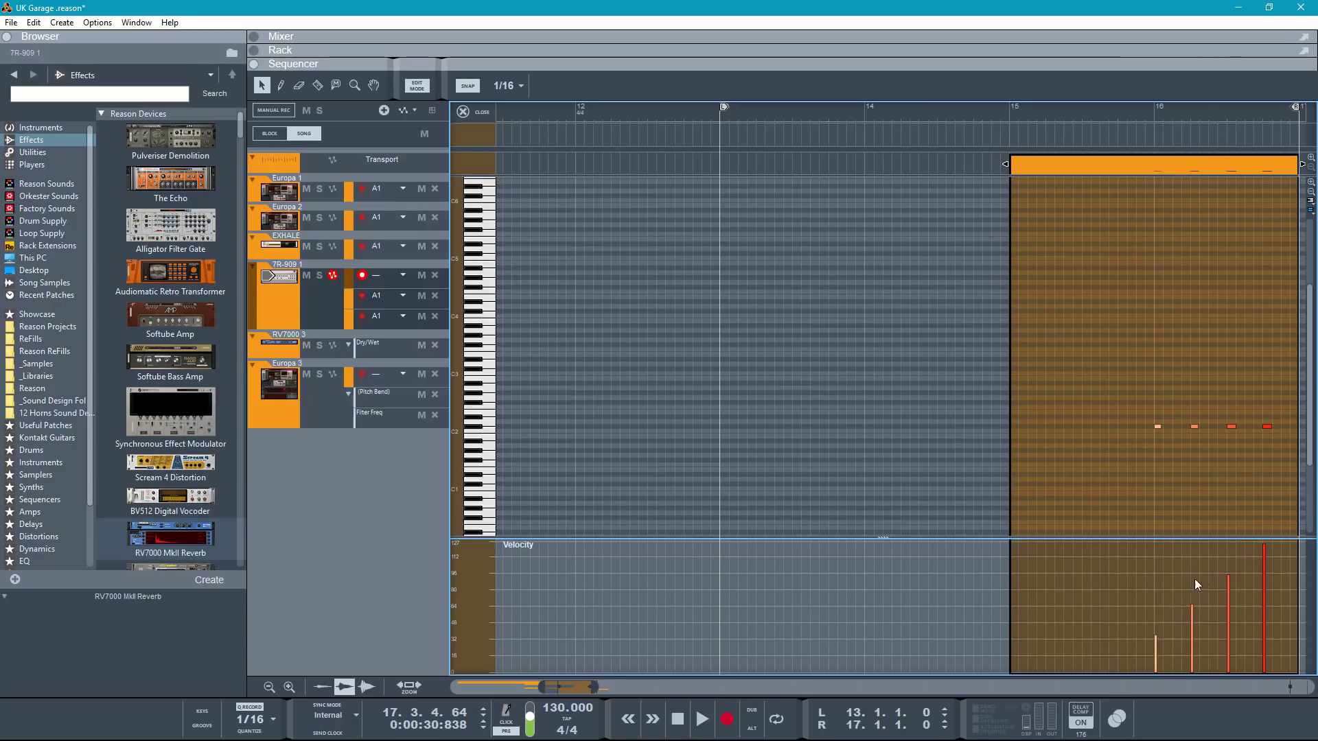
pyautogui.hotkey('ctrl', 'e')
pyautogui.click(578, 112)
pyautogui.press('space')
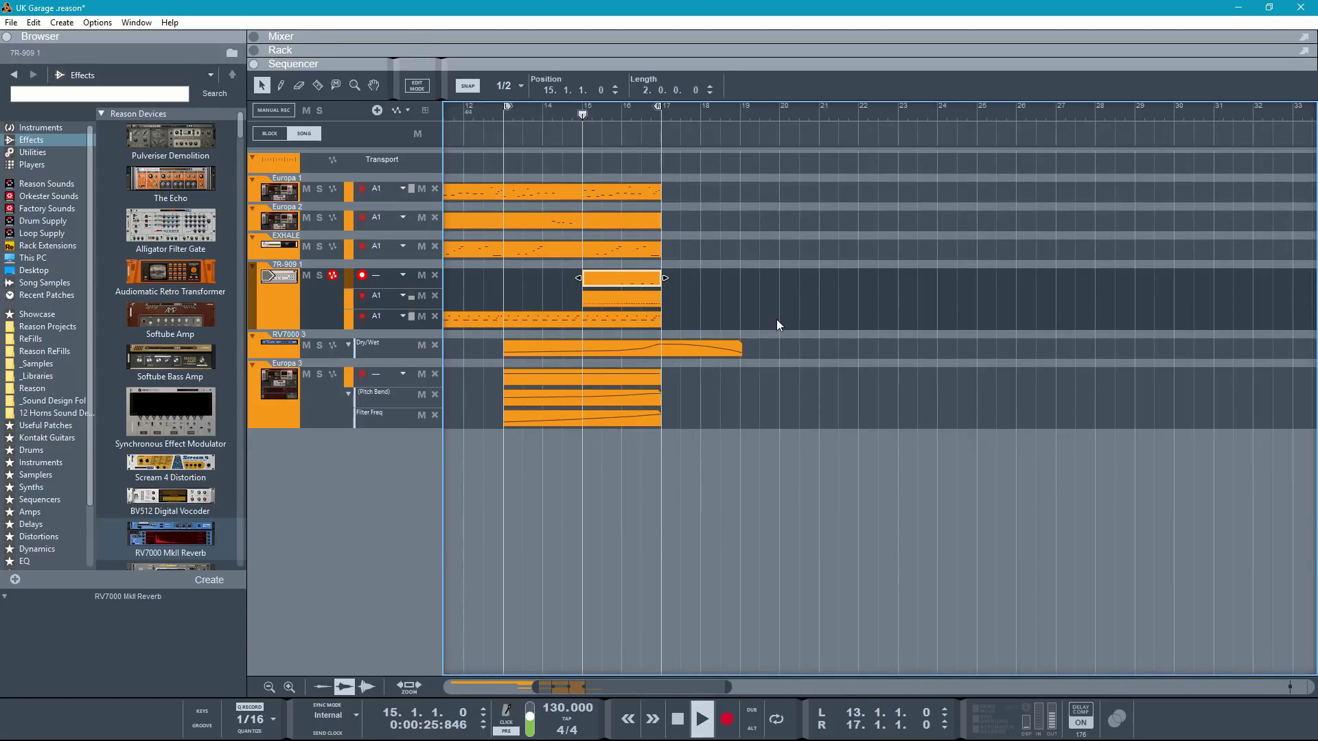
# Step: Shorten the four-hit 7R-909 clip so it starts at 15.3.1.0, then stop playback
pyautogui.moveTo(585, 278); pyautogui.dragTo(602, 278)
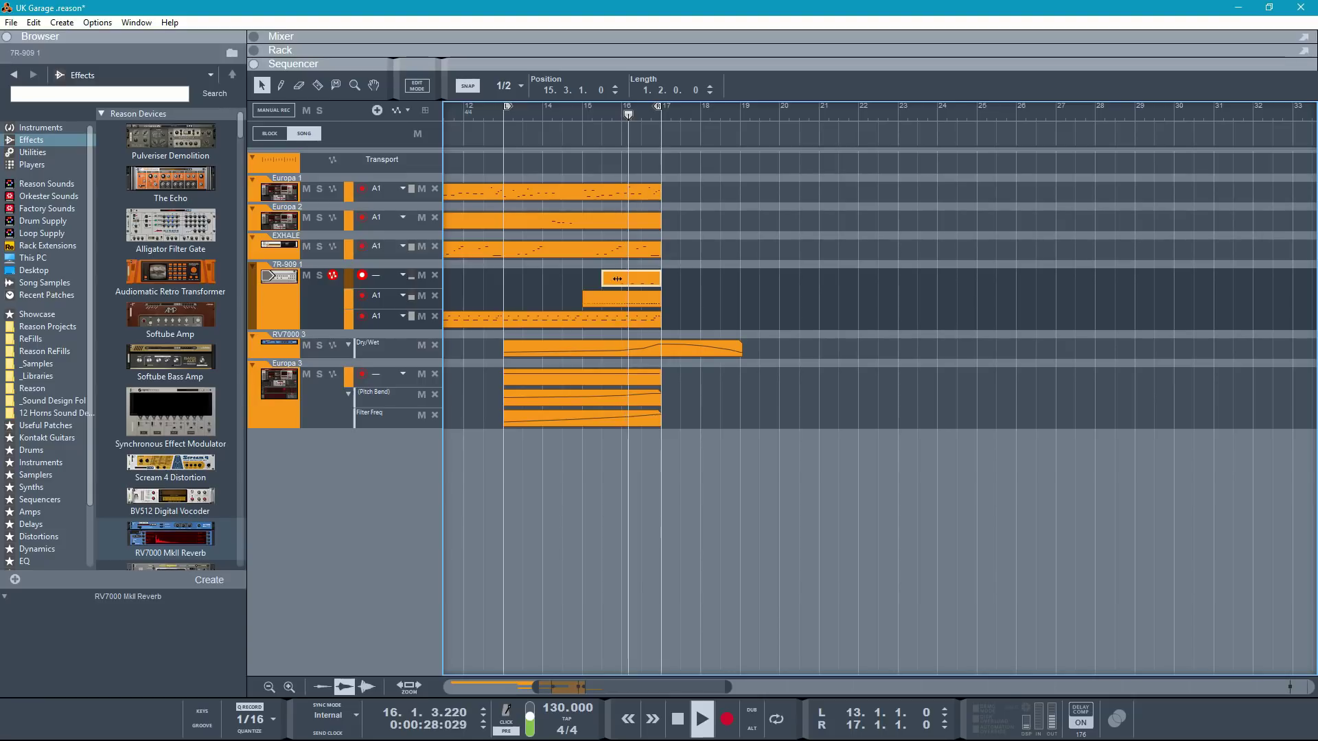
pyautogui.click(760, 299)
pyautogui.press('space')
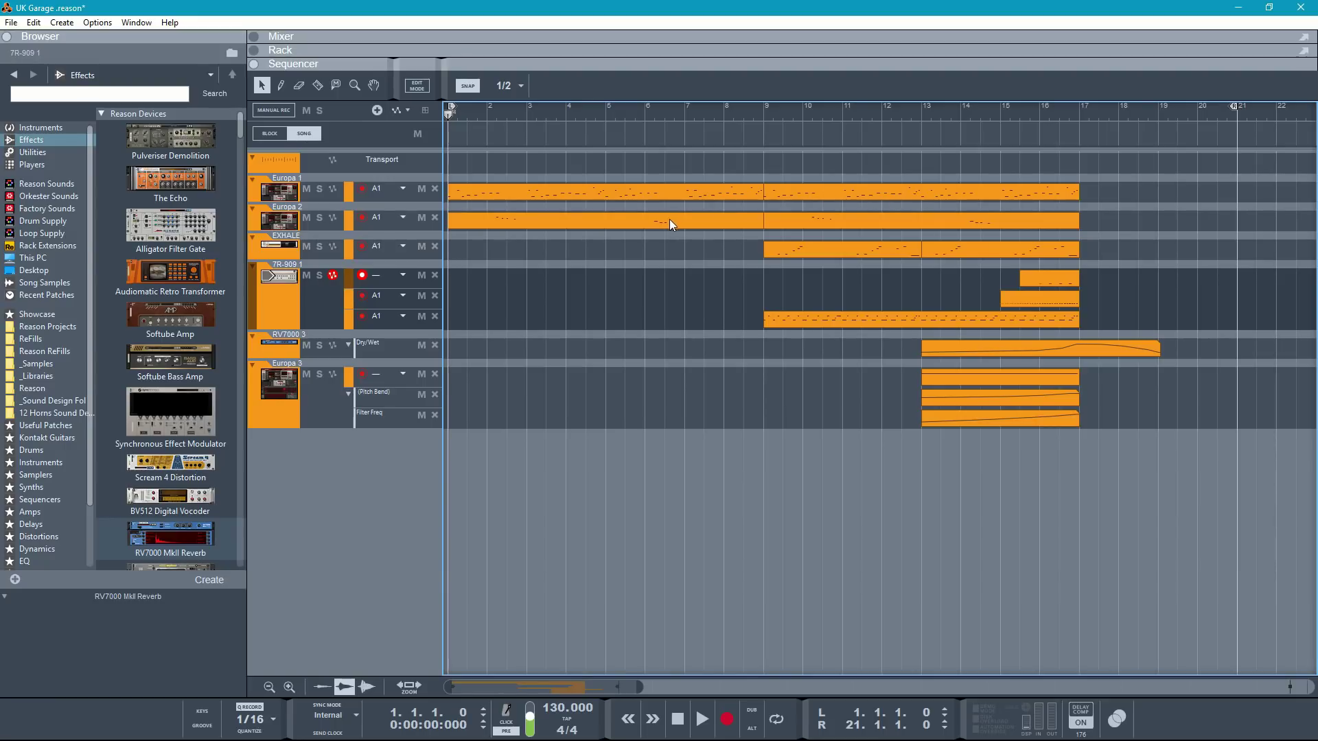
# Step: Unfold Europa 1 in the rack and create automation lanes for its filter frequency and filter envelope modulation amount
pyautogui.press('F6')
pyautogui.scroll(4, 863, 332)
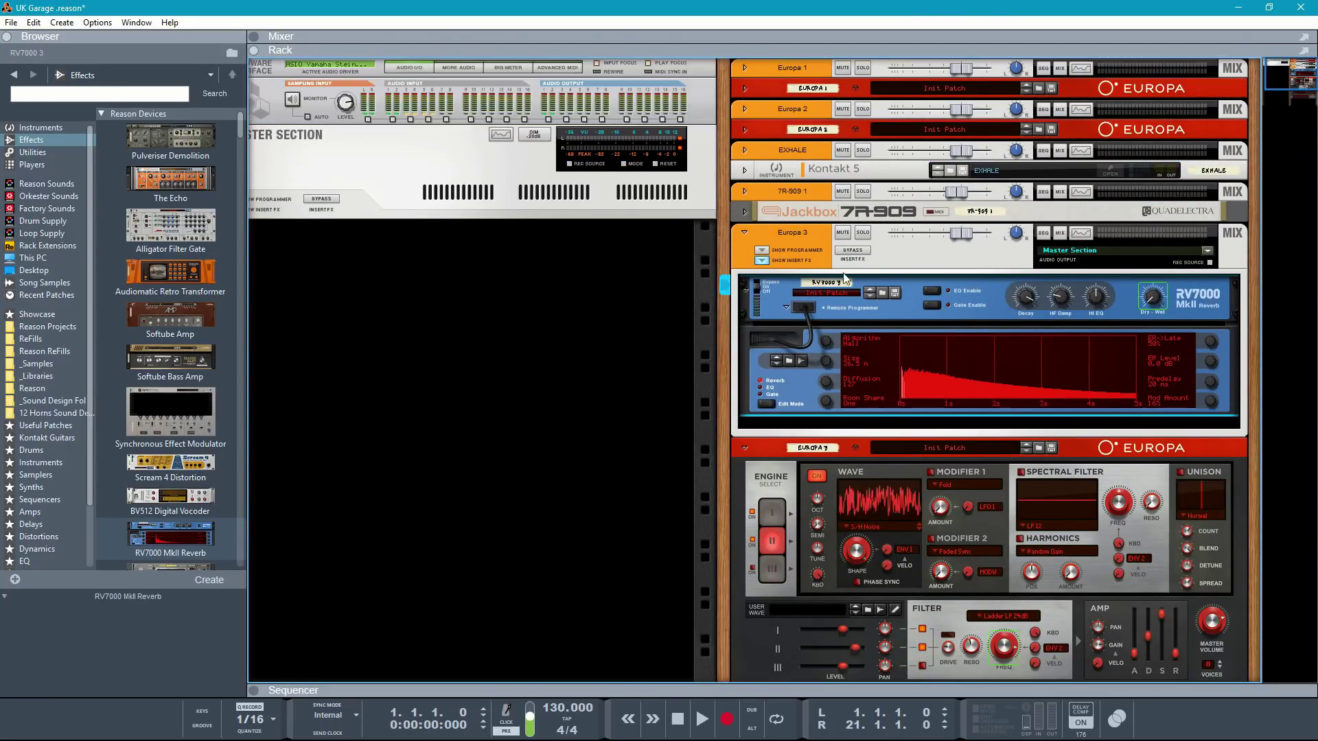
pyautogui.click(745, 89)
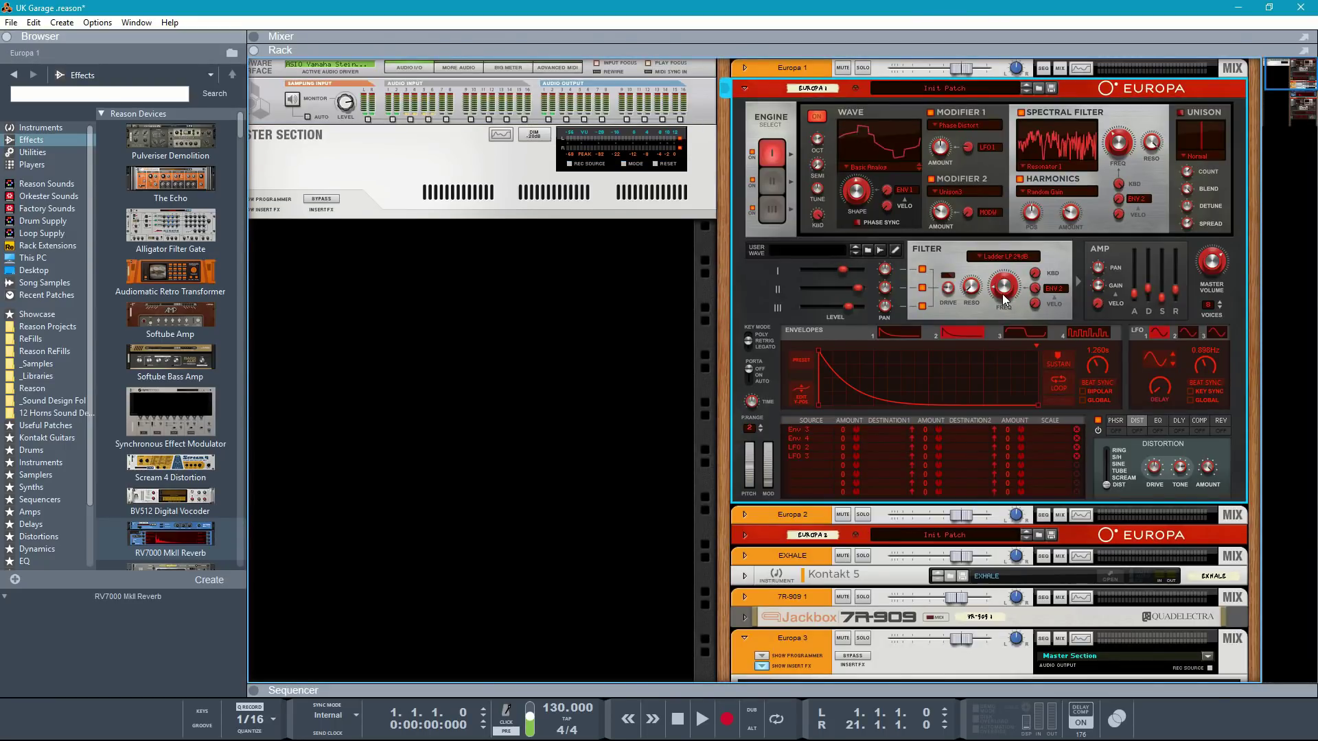
pyautogui.keyDown('alt'); pyautogui.click(1003, 292); pyautogui.keyUp('alt')
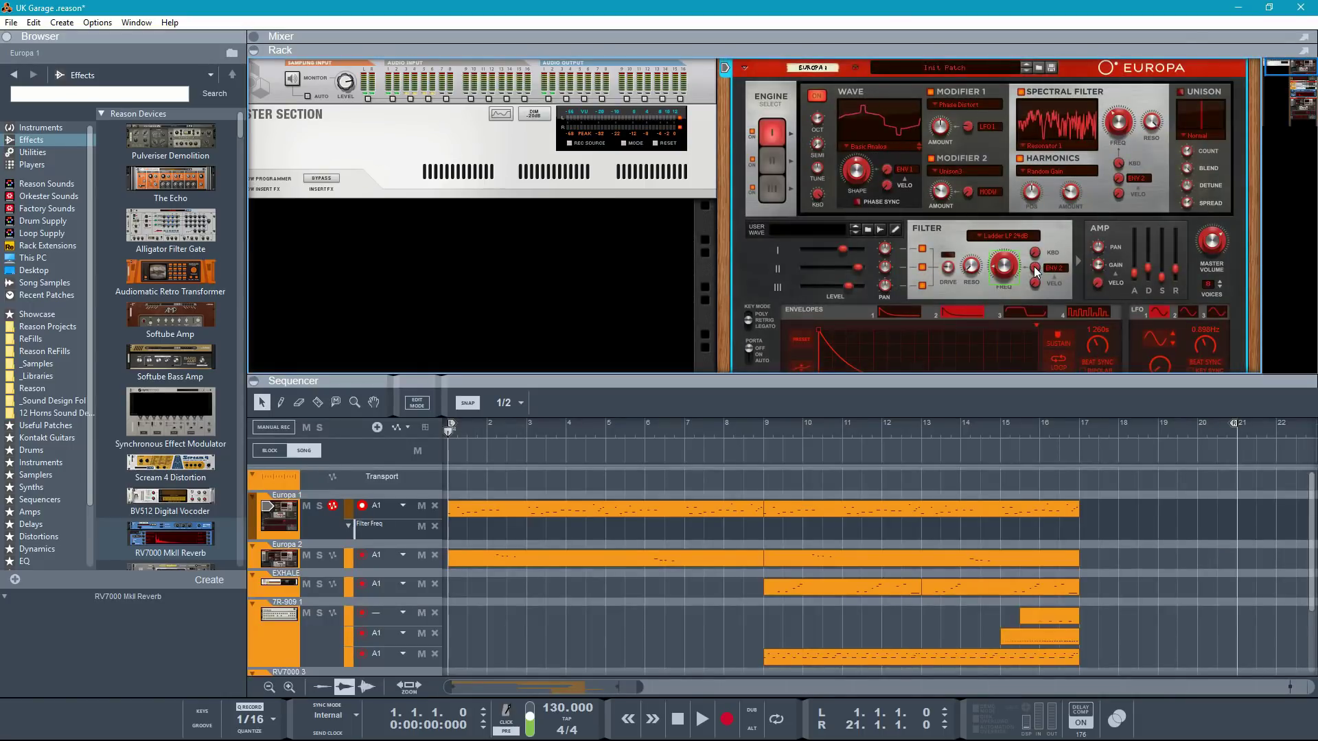
pyautogui.keyDown('alt'); pyautogui.click(1035, 268); pyautogui.keyUp('alt')
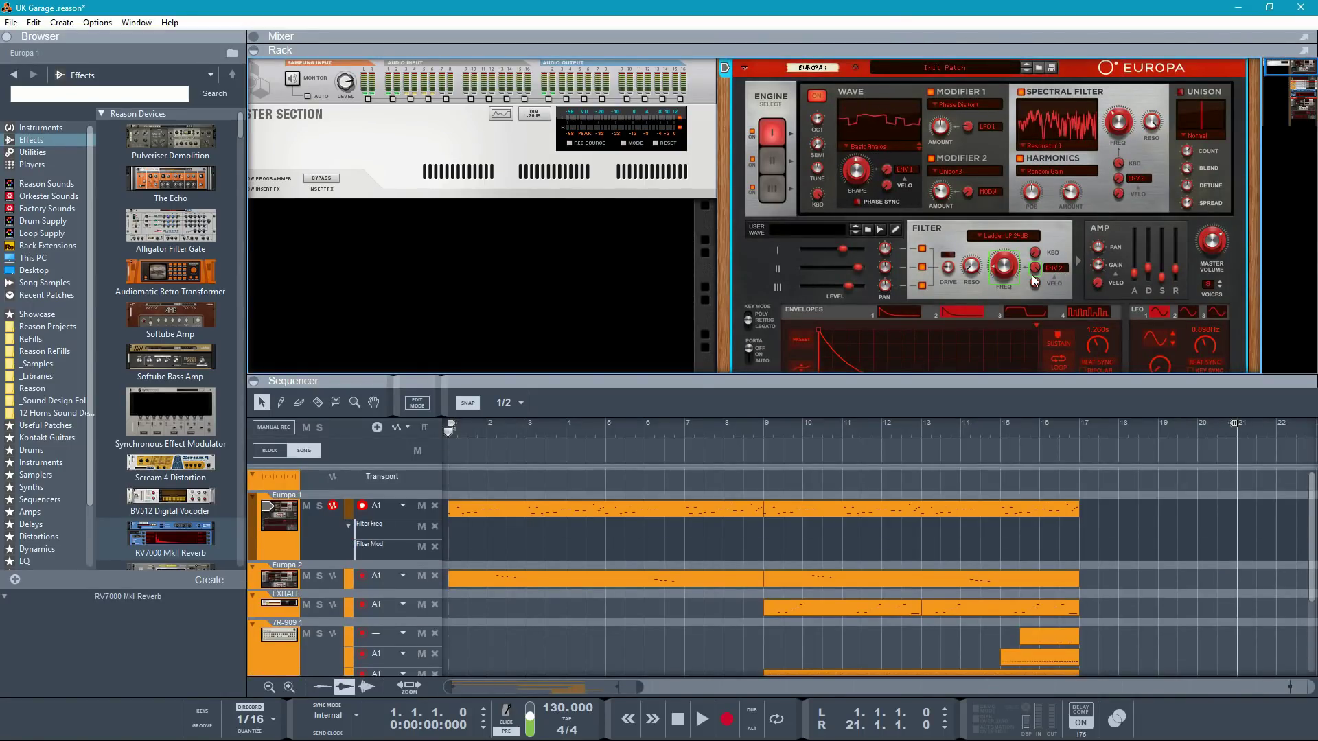
# Step: Shape Europa 1's filter mod automation over bars 1 to 9 from 35.3% through 71.6% at 6.4.2.0 to 100% during playback
pyautogui.press('space')
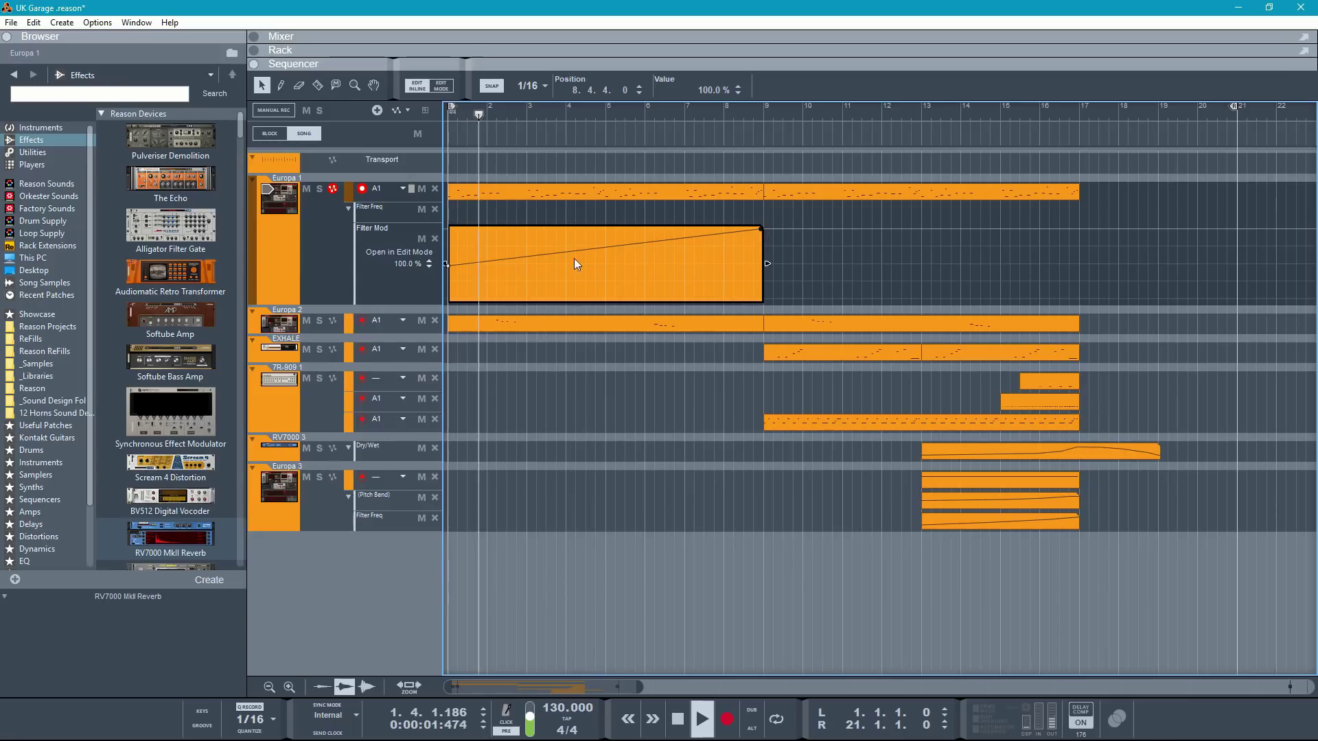
pyautogui.moveTo(447, 267); pyautogui.dragTo(451, 274)
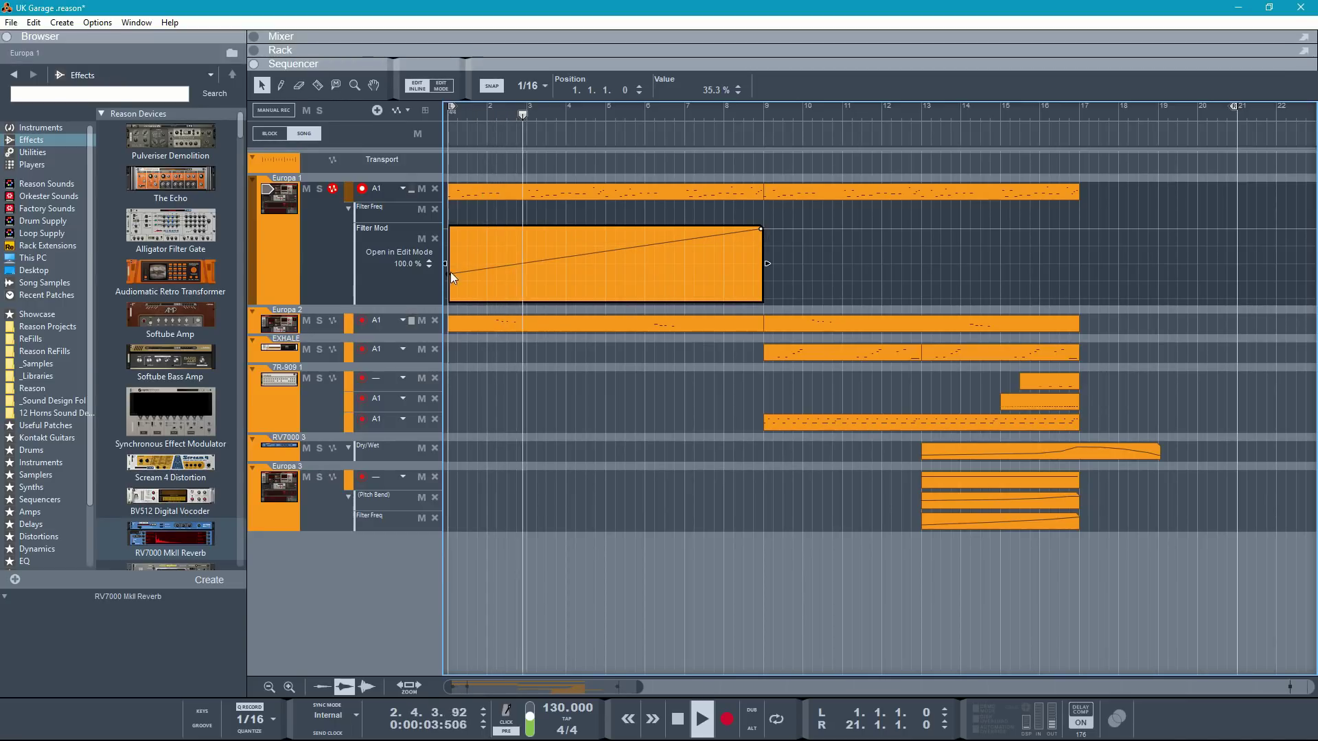
pyautogui.moveTo(585, 255); pyautogui.dragTo(586, 263)
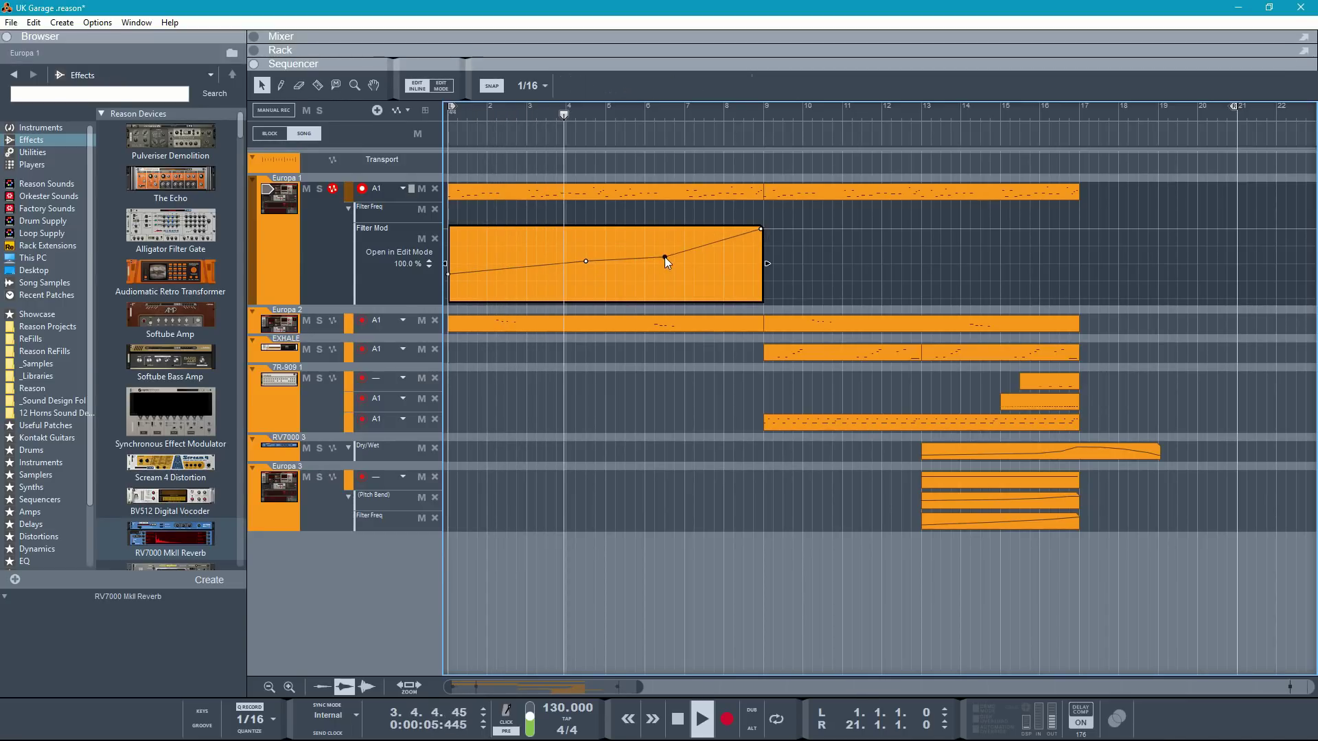
pyautogui.click(674, 252)
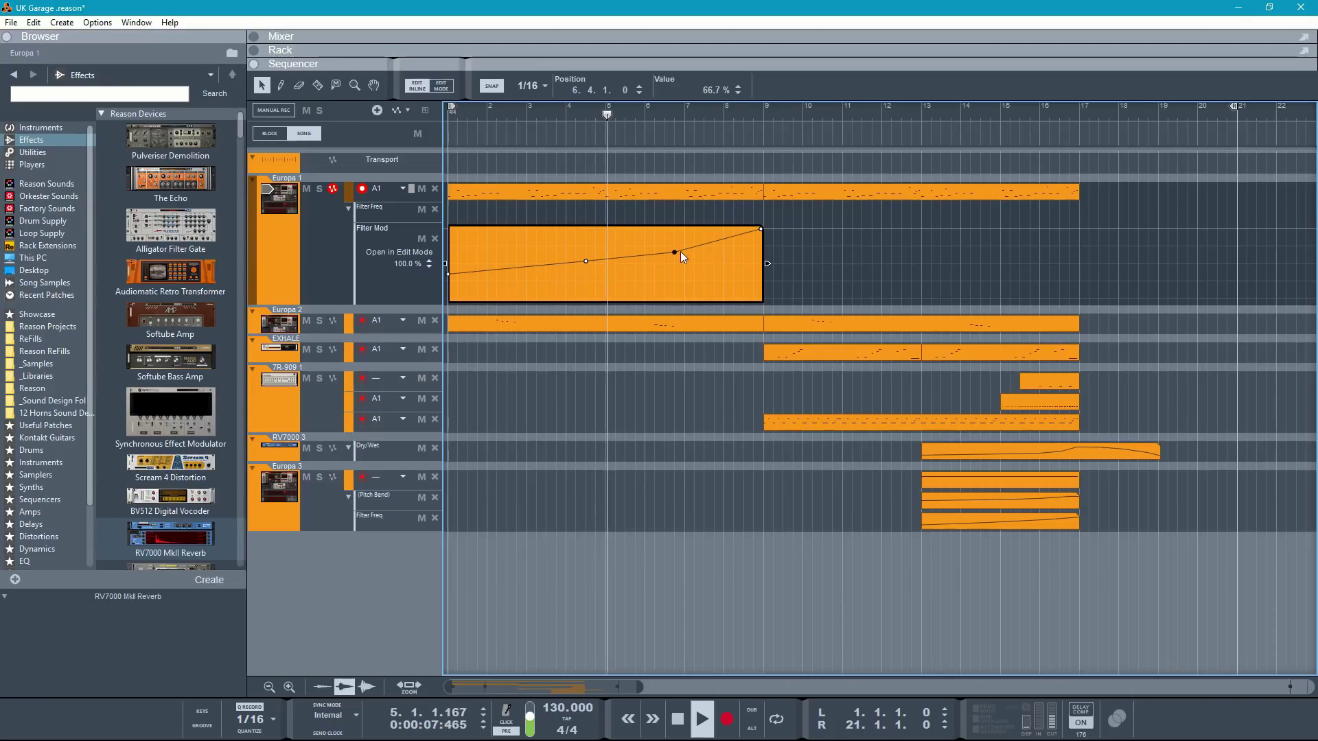
pyautogui.moveTo(672, 253); pyautogui.dragTo(676, 249)
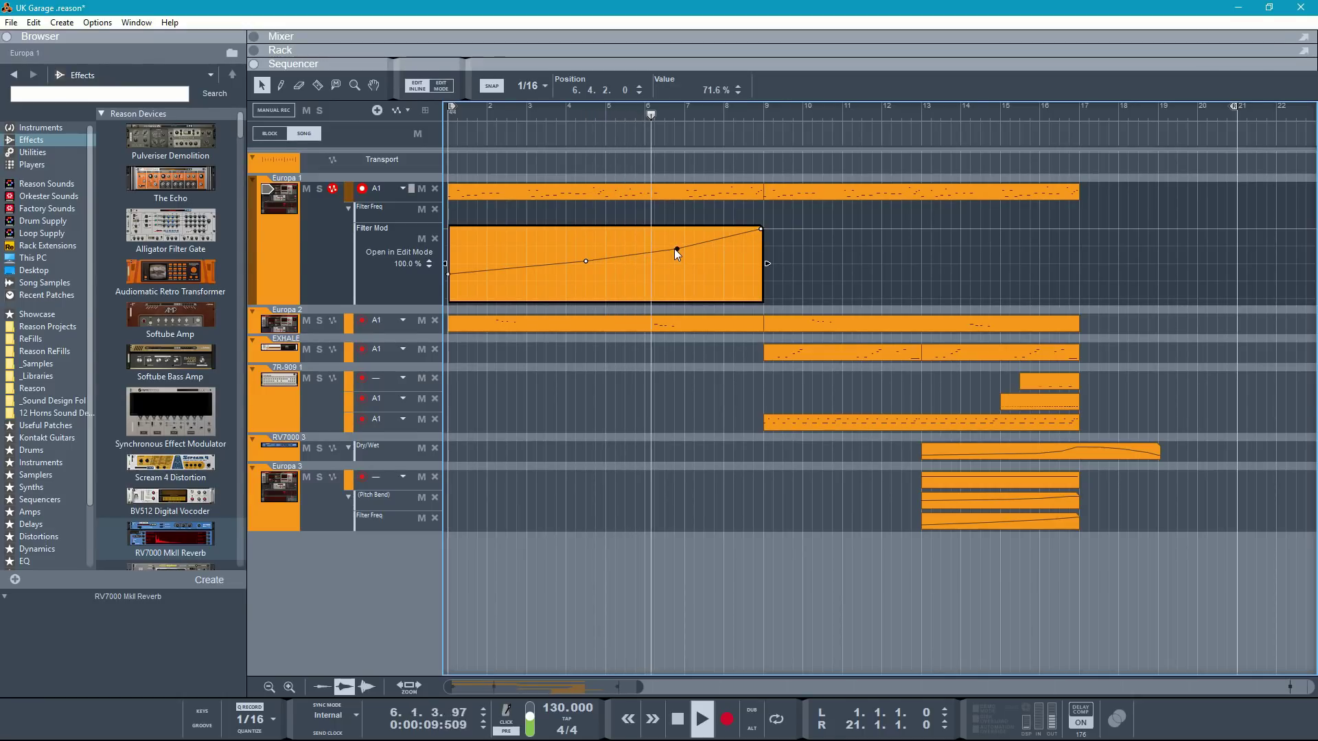
pyautogui.doubleClick(790, 251)
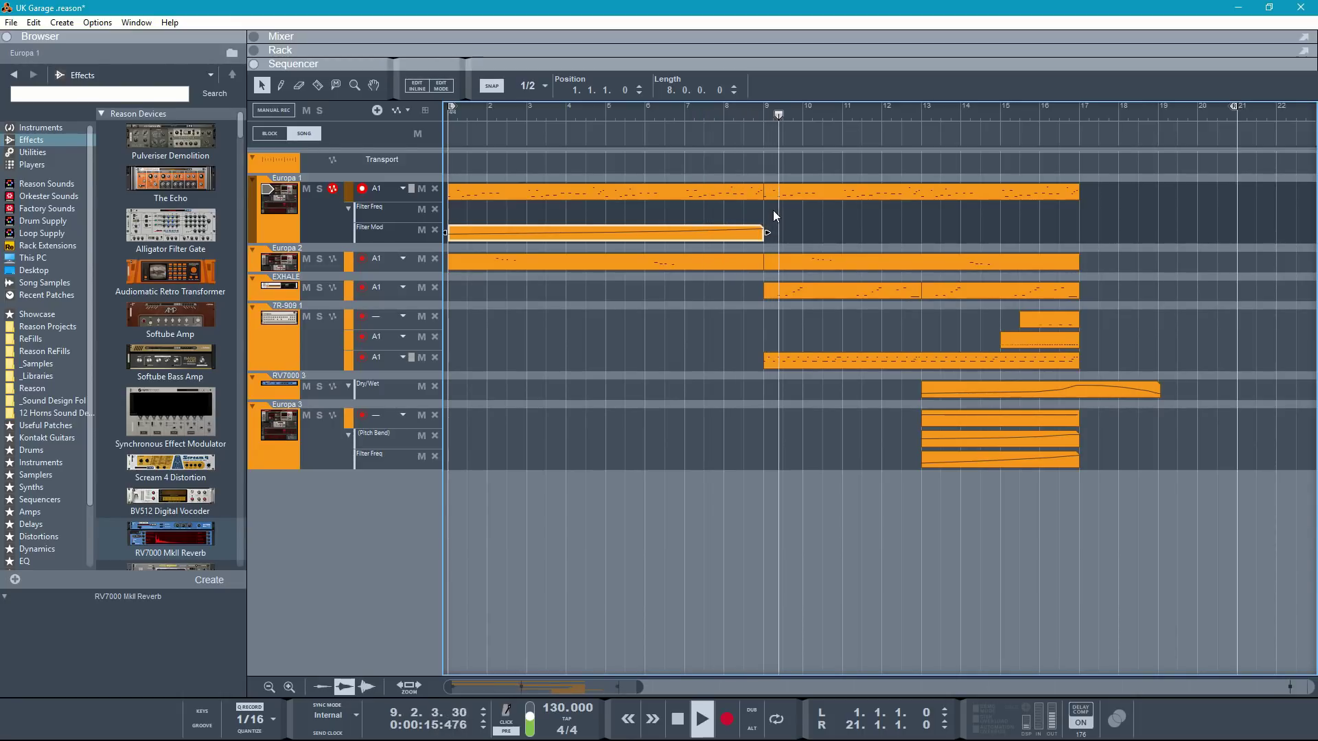
# Step: Create a filter frequency clip over bars 15 and 16 for Europa 1 with automation rising to 614.5 Hz at 16.3.4.0
pyautogui.moveTo(1002, 212); pyautogui.dragTo(1074, 209)
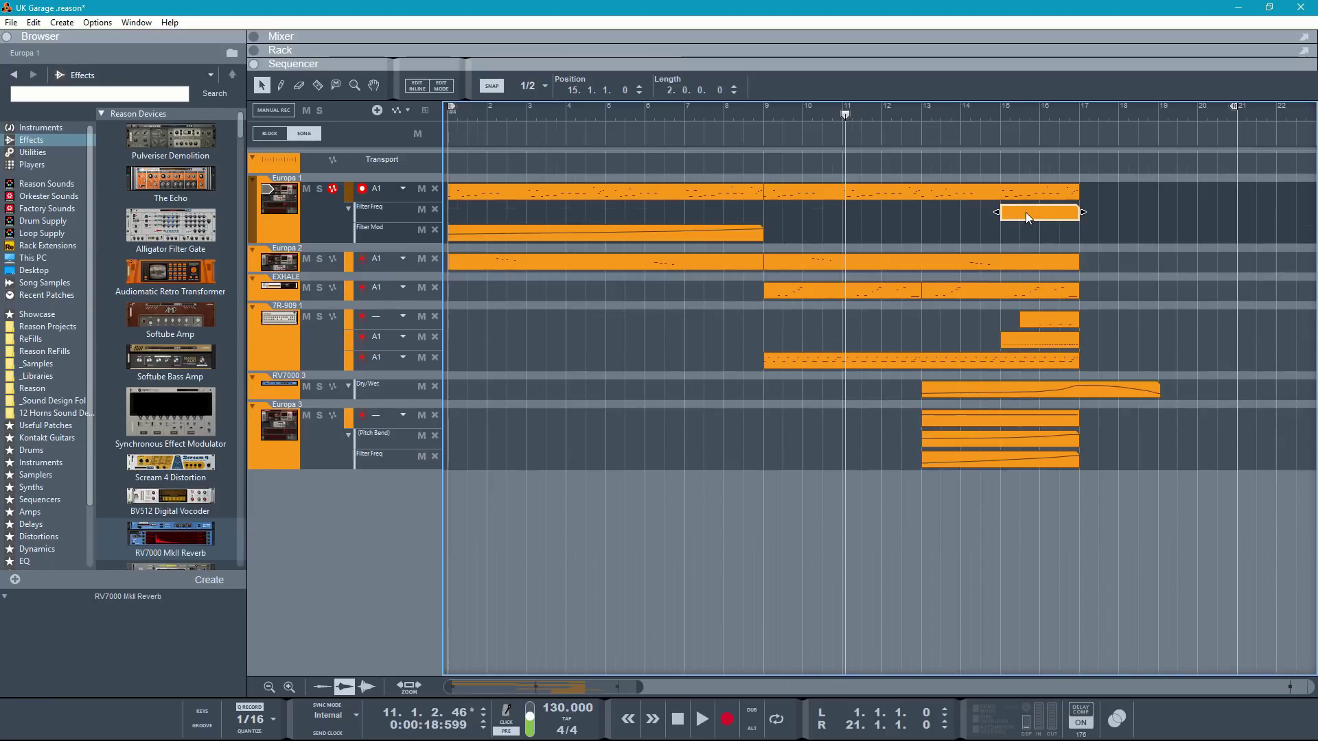
pyautogui.click(1025, 213)
pyautogui.click(1028, 262)
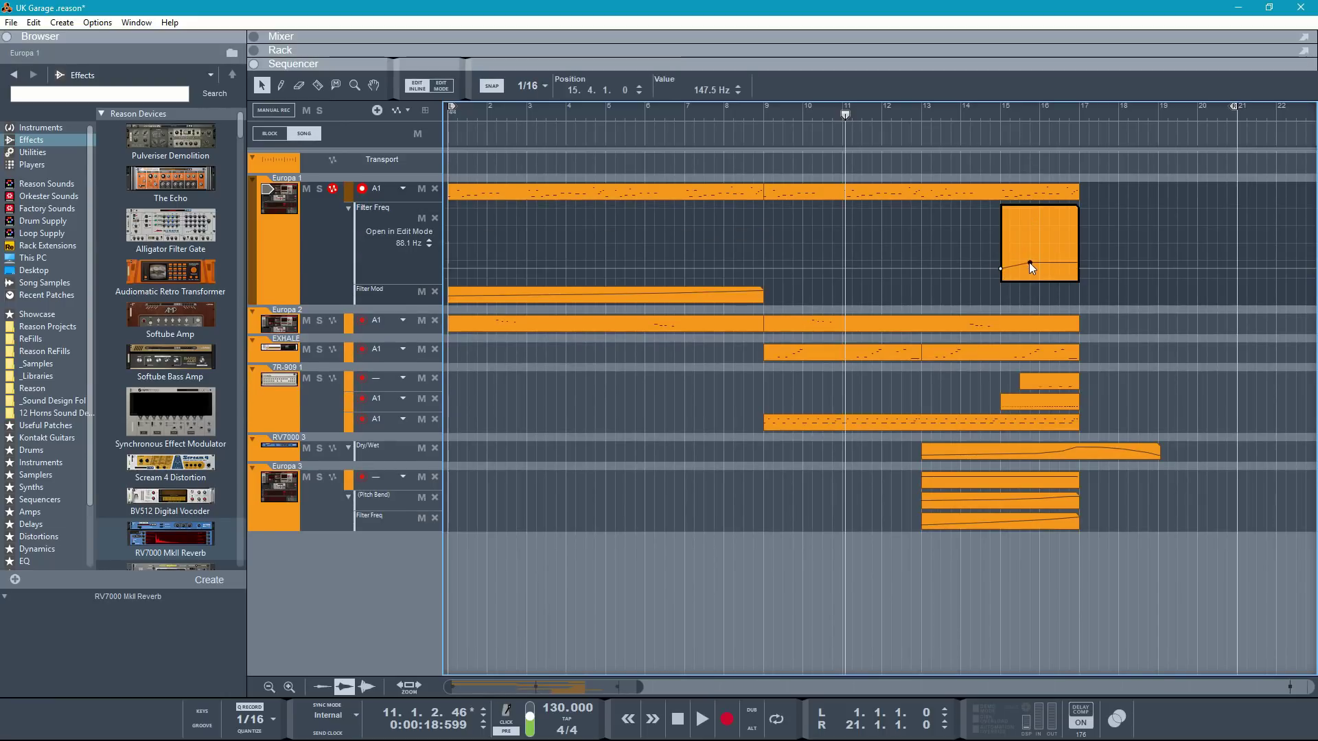
pyautogui.click(1061, 253)
pyautogui.moveTo(1061, 253); pyautogui.dragTo(1073, 240)
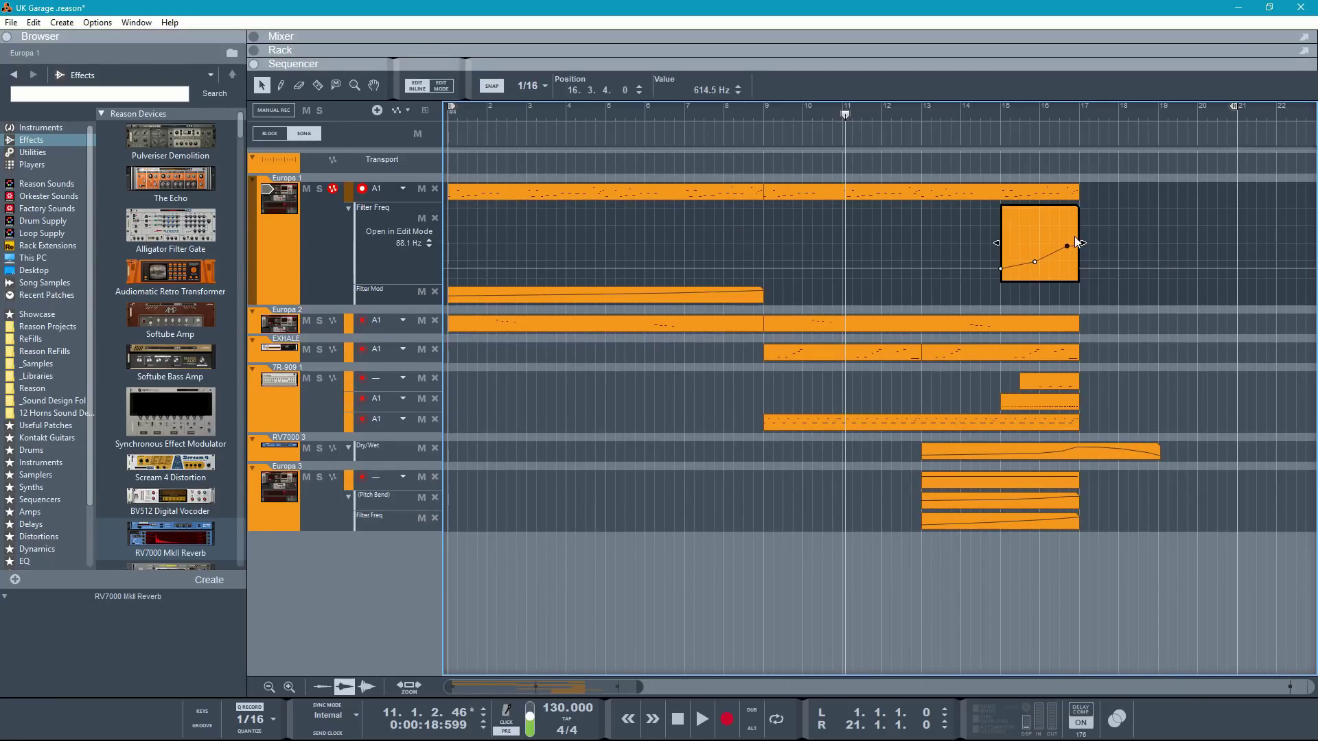
# Step: Play from bar 15 and steepen Europa 1's filter frequency rise by raising the last automation point near bar 17
pyautogui.click(1007, 110)
pyautogui.press('space')
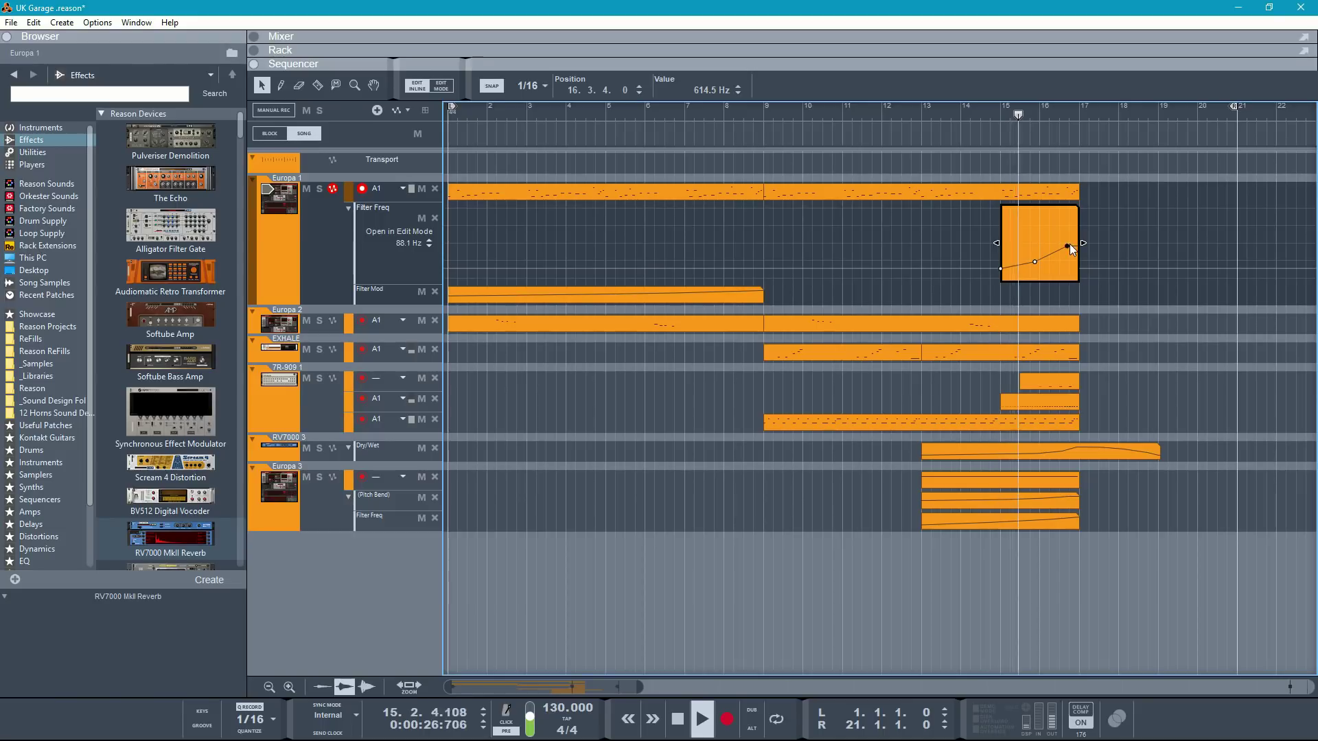
pyautogui.moveTo(1067, 245); pyautogui.dragTo(1073, 216)
pyautogui.doubleClick(1068, 223)
pyautogui.press('Escape')
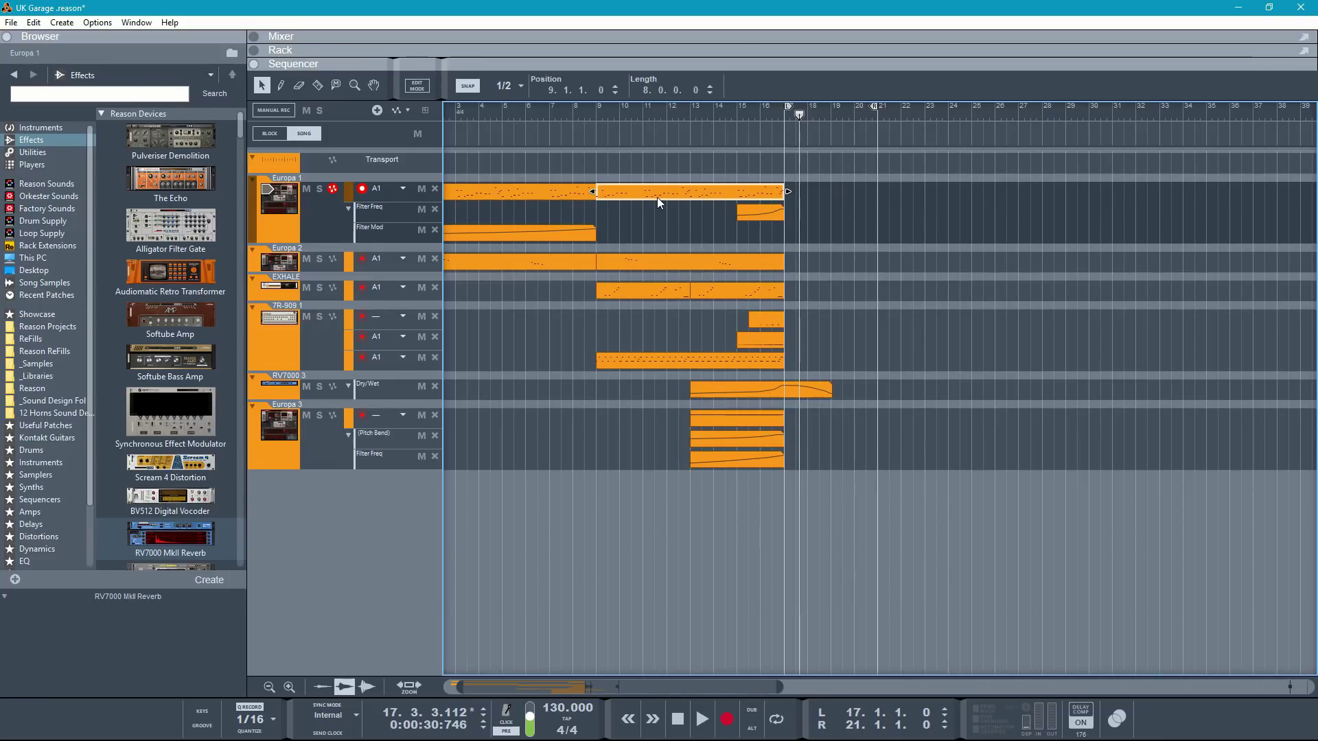
# Step: Duplicate the Europa 1, EXHALE, Europa 2 and main 7R-909 clips from bar 9 to bar 17, with the right locator at bar 25
pyautogui.hotkey('ctrl', 'd')
pyautogui.keyDown('alt'); pyautogui.click(972, 114); pyautogui.keyUp('alt')
pyautogui.click(917, 257)
pyautogui.click(663, 290)
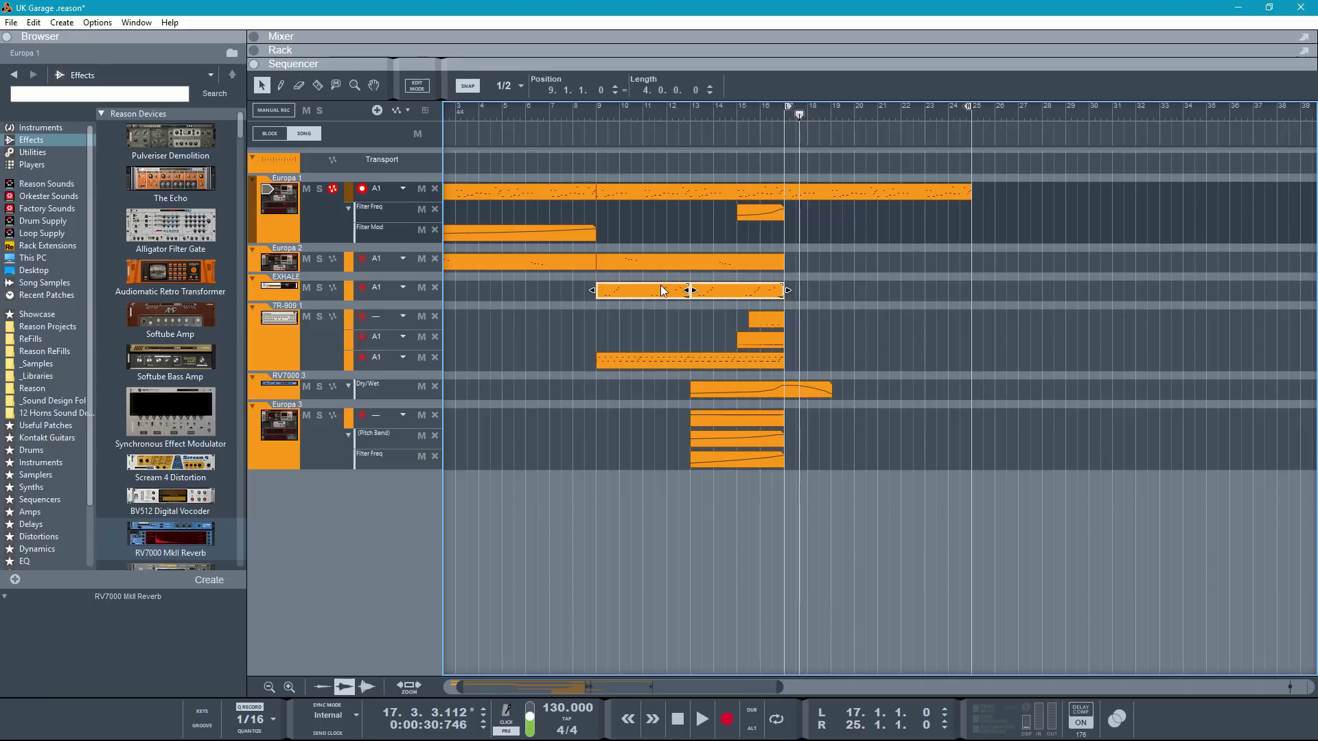
pyautogui.hotkey('ctrl', 'd')
pyautogui.click(703, 266)
pyautogui.hotkey('ctrl', 'd')
pyautogui.click(749, 361)
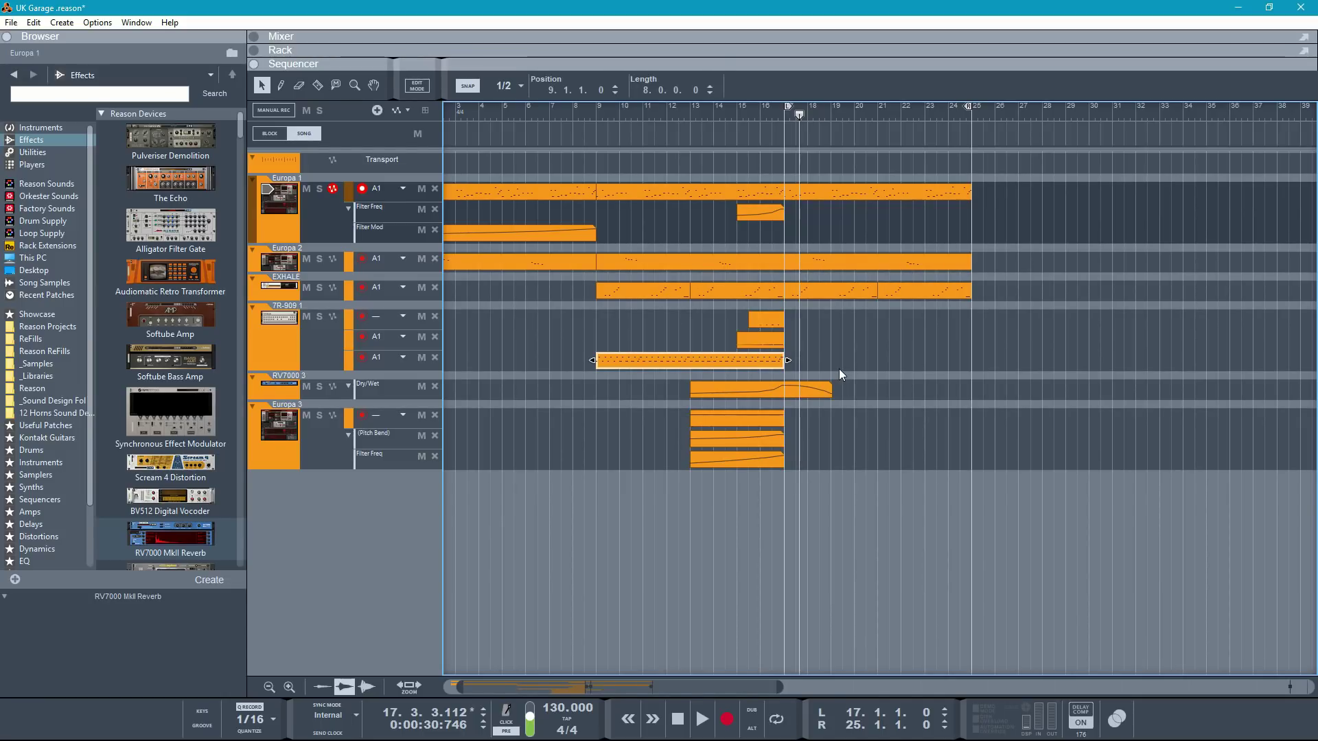
pyautogui.hotkey('ctrl', 'd')
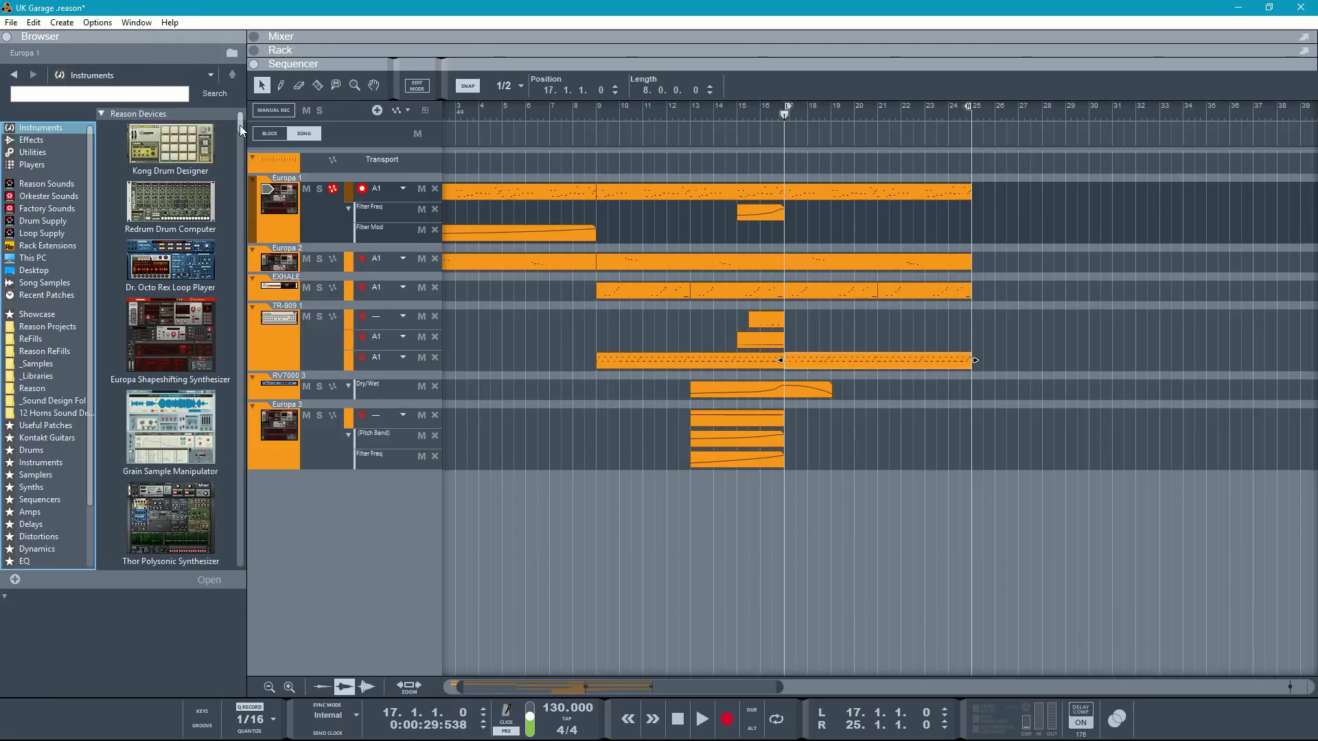
# Step: Find Antidote among the favourite synths and add it as a new instrument track below Europa 3
pyautogui.click(51, 489)
pyautogui.moveTo(241, 139); pyautogui.dragTo(250, 493)
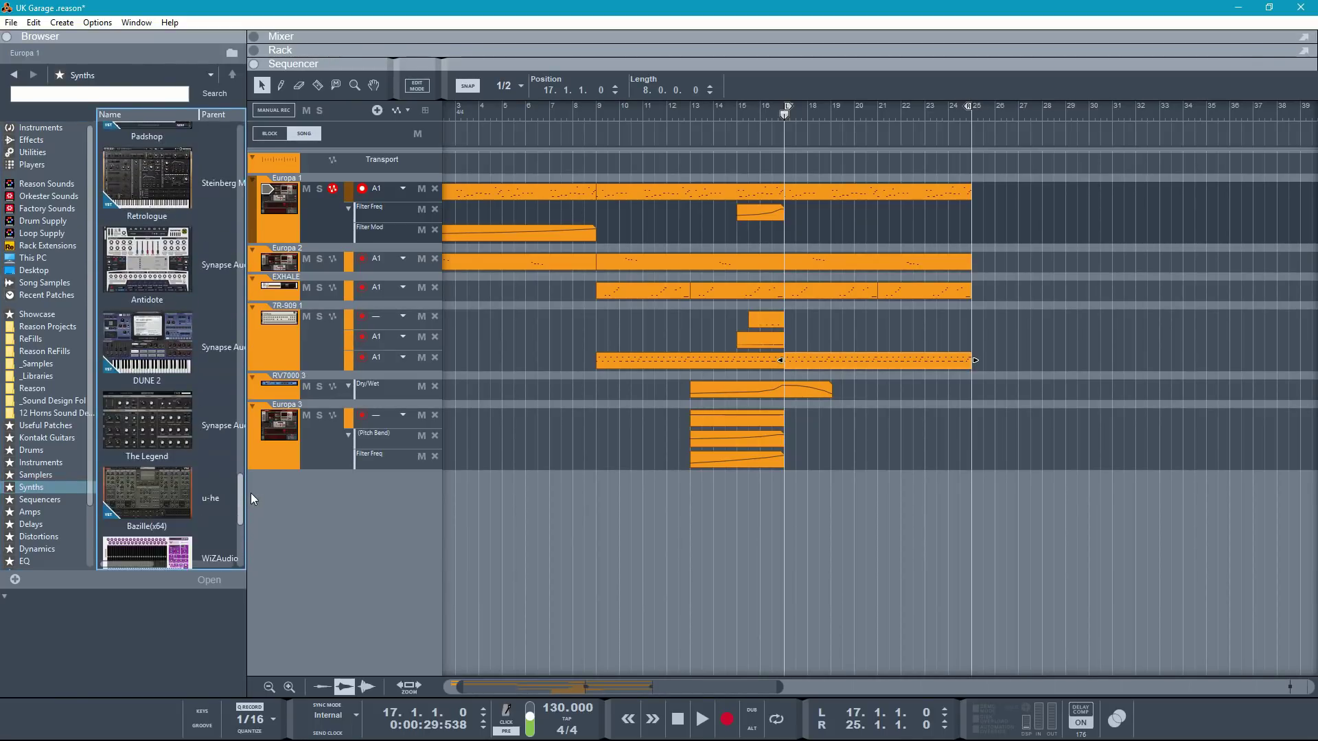
pyautogui.moveTo(147, 275); pyautogui.dragTo(346, 554)
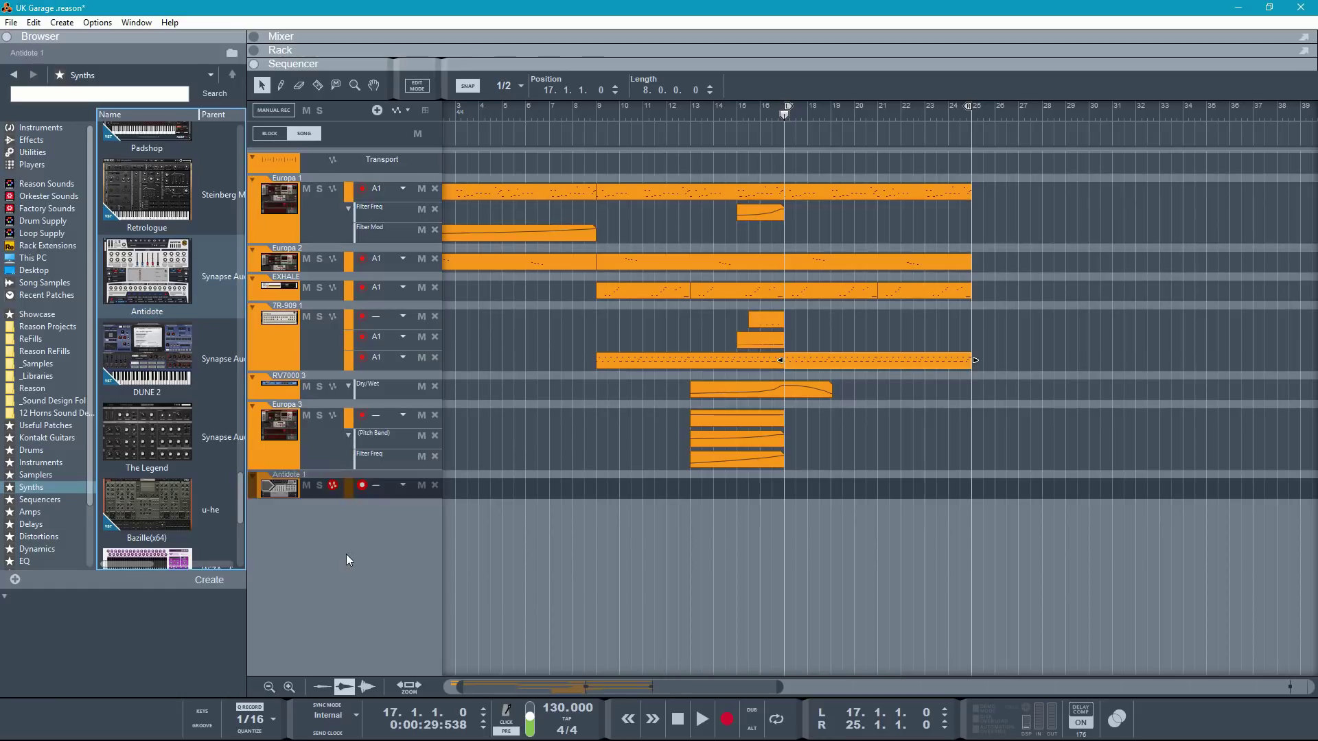
# Step: Set Antidote's oscillator 1 count to 12 and its mix channel level to -2.11 dB
pyautogui.click(852, 320)
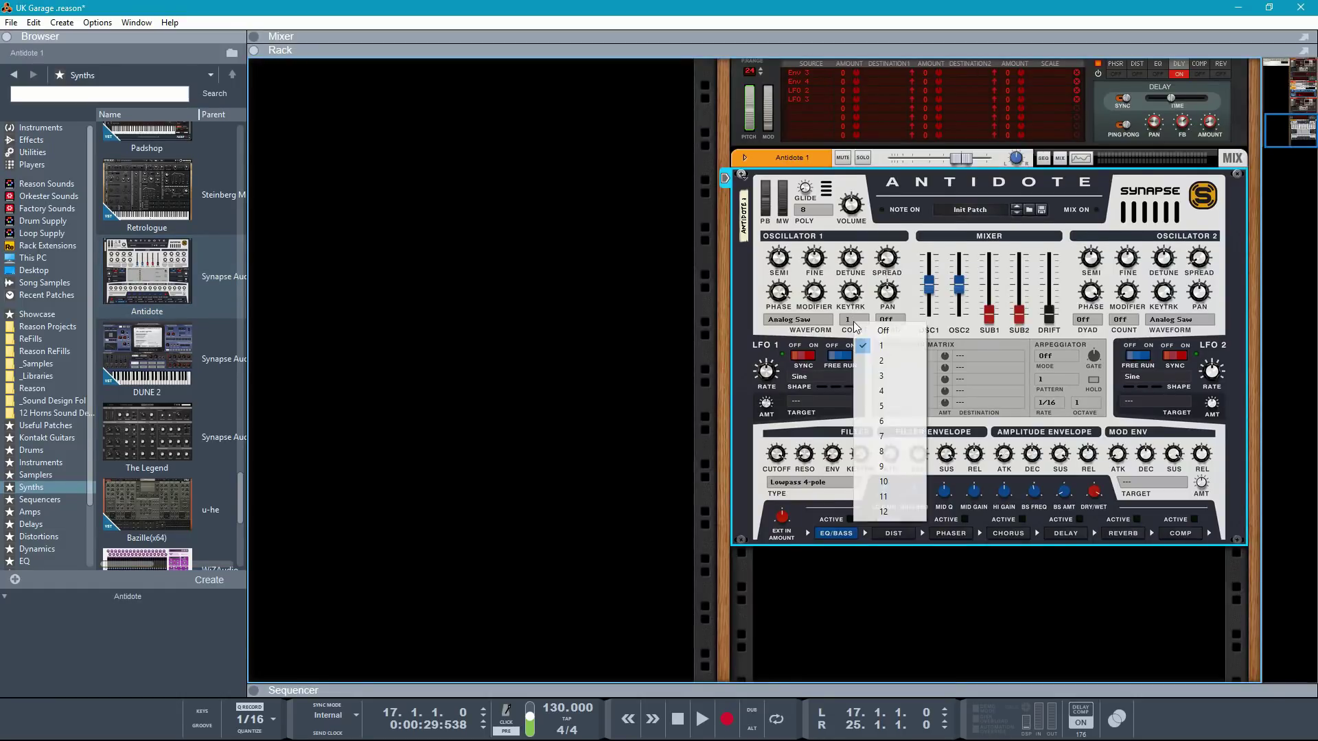
pyautogui.click(900, 514)
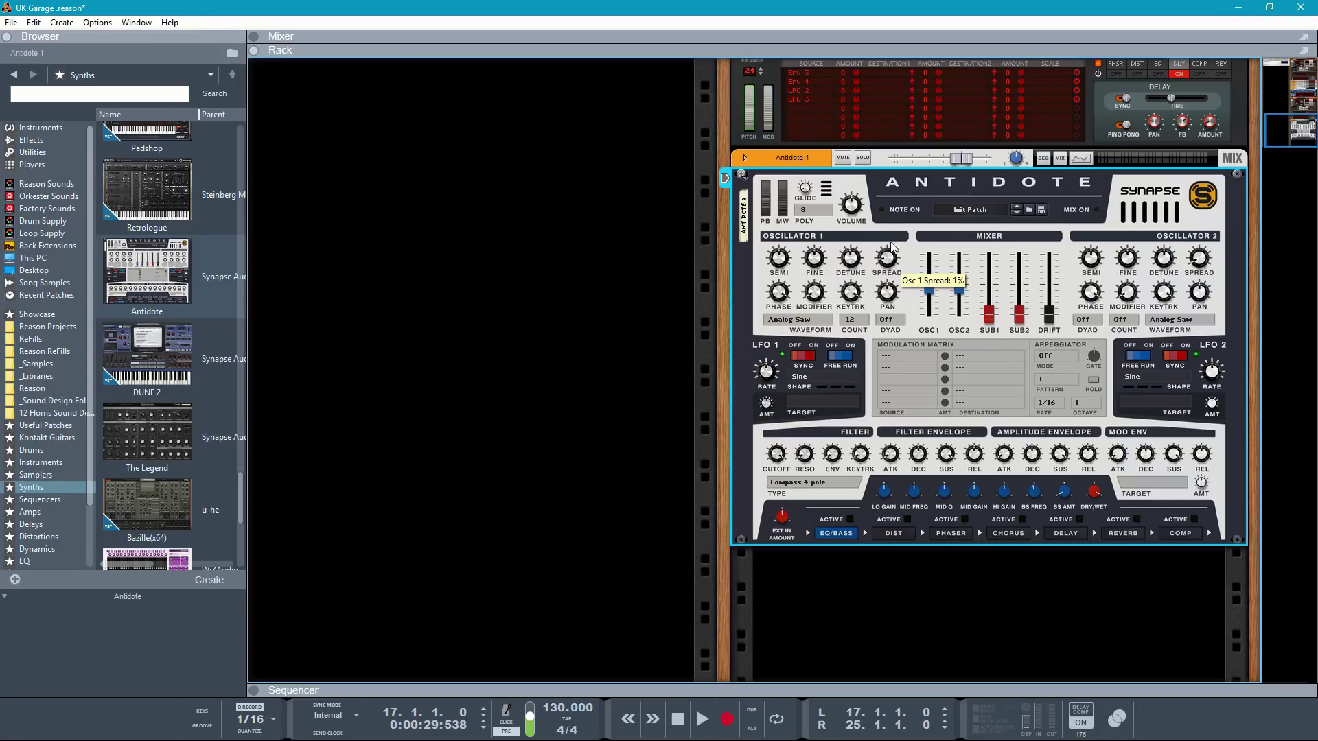
pyautogui.moveTo(928, 81); pyautogui.dragTo(930, 79)
pyautogui.moveTo(957, 157); pyautogui.dragTo(953, 157)
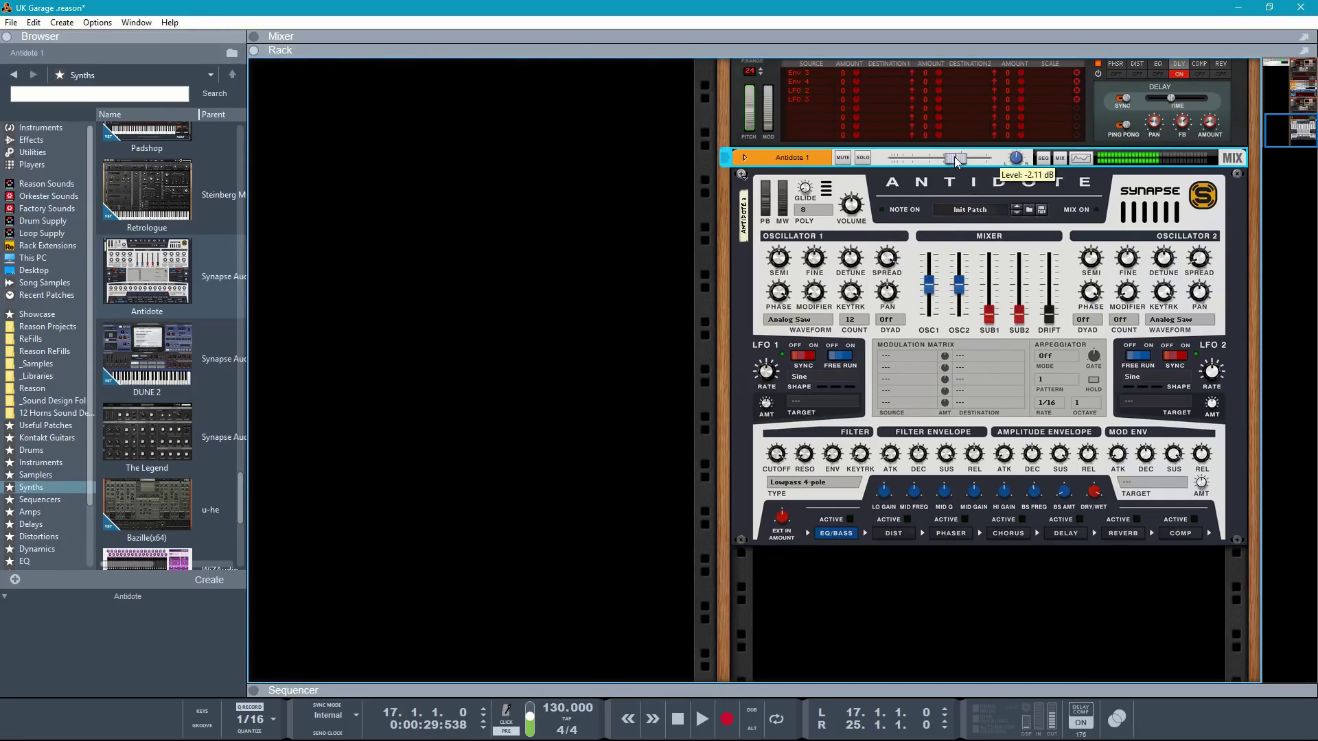
# Step: Record a chord part on the Antidote track from bar 17 to bar 25
pyautogui.press('F7')
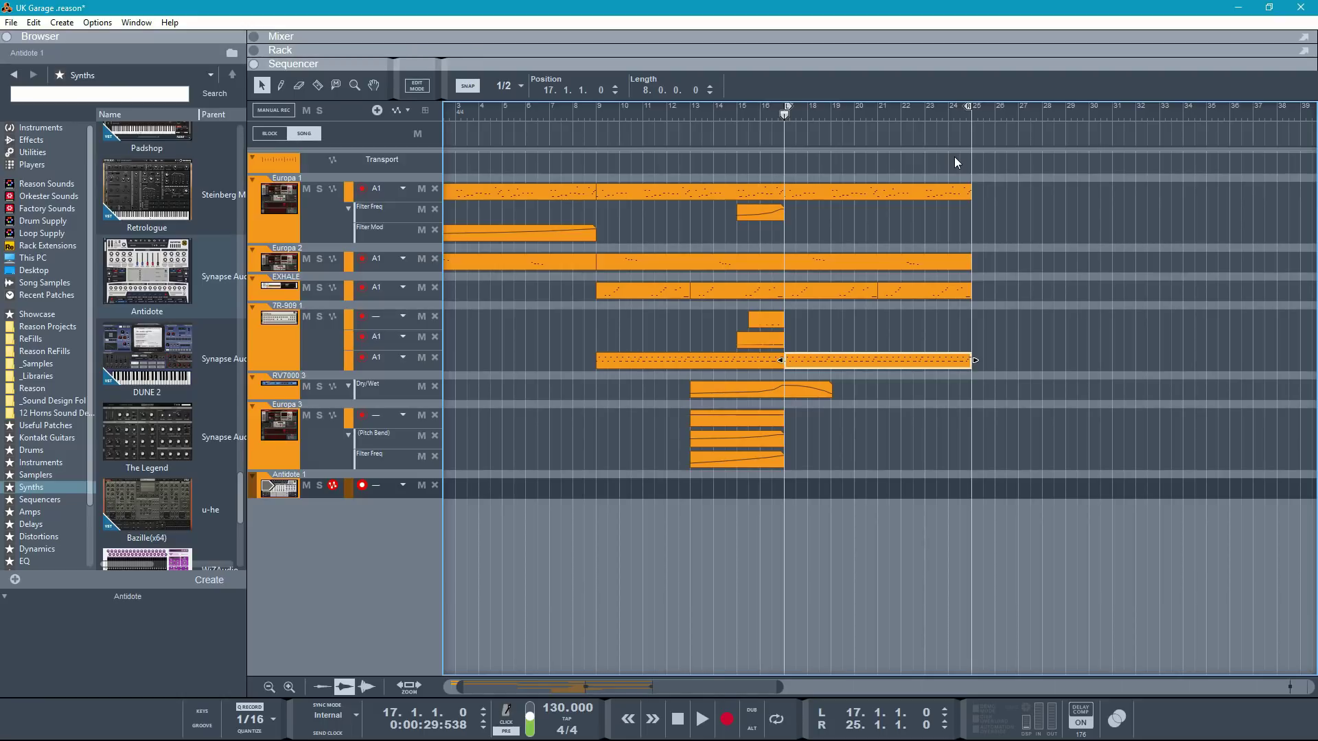
pyautogui.hotkey('ctrl', 'Return')
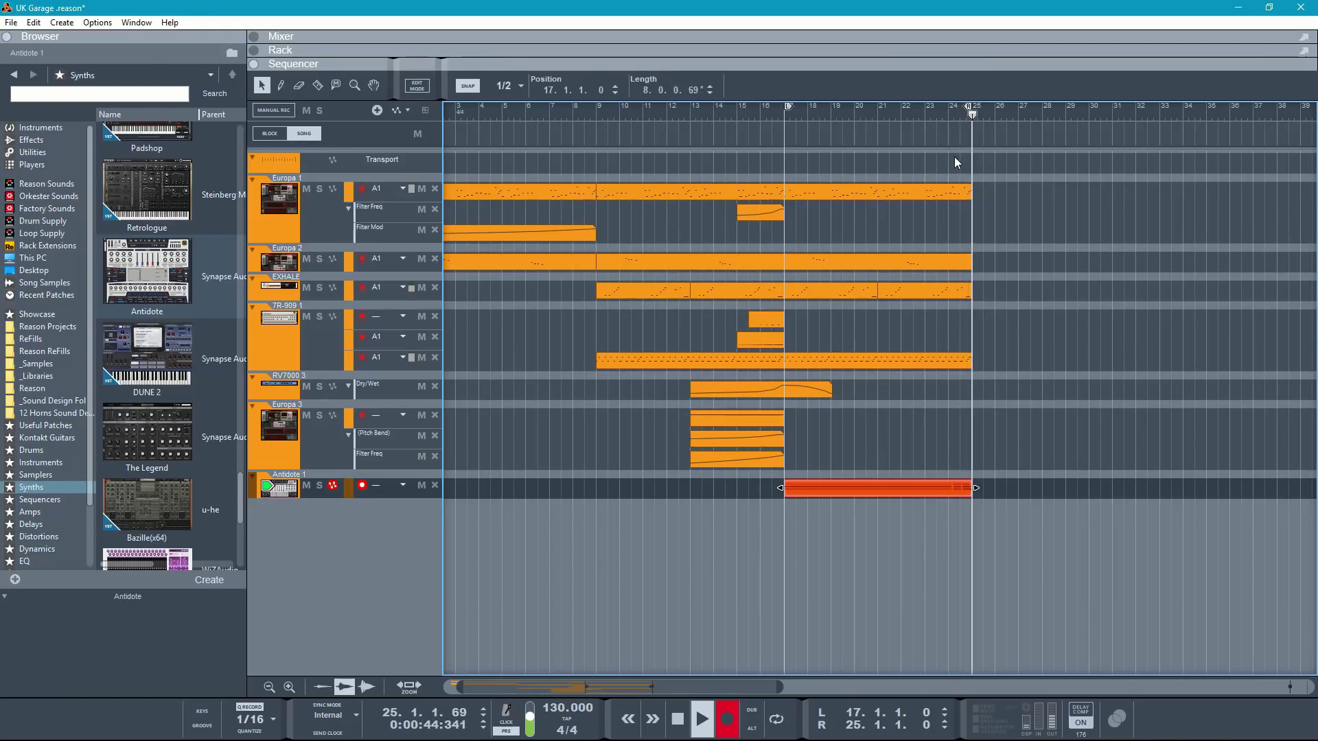
pyautogui.press('space')
# Step: Open the recorded Antidote clip and transpose the chord at 24.2.1.0 down two semitones
pyautogui.doubleClick(940, 489)
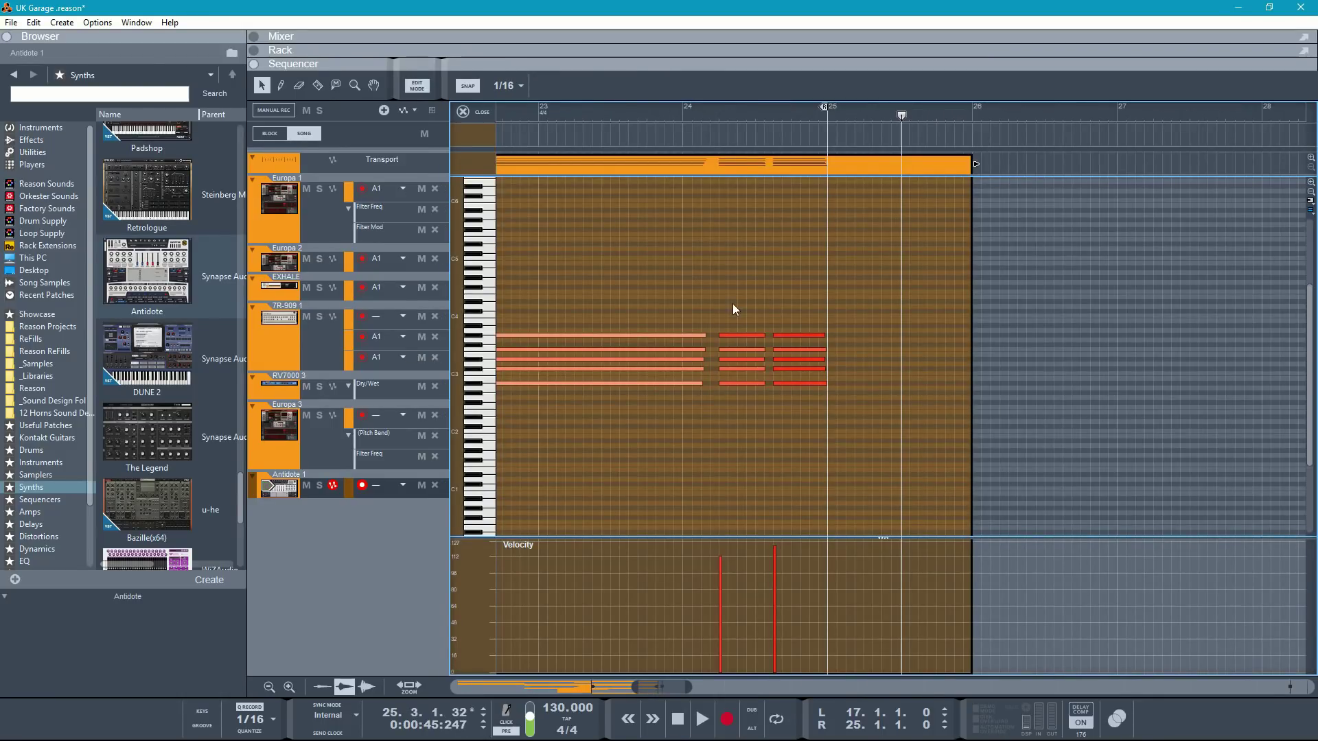
pyautogui.moveTo(731, 299); pyautogui.dragTo(749, 436)
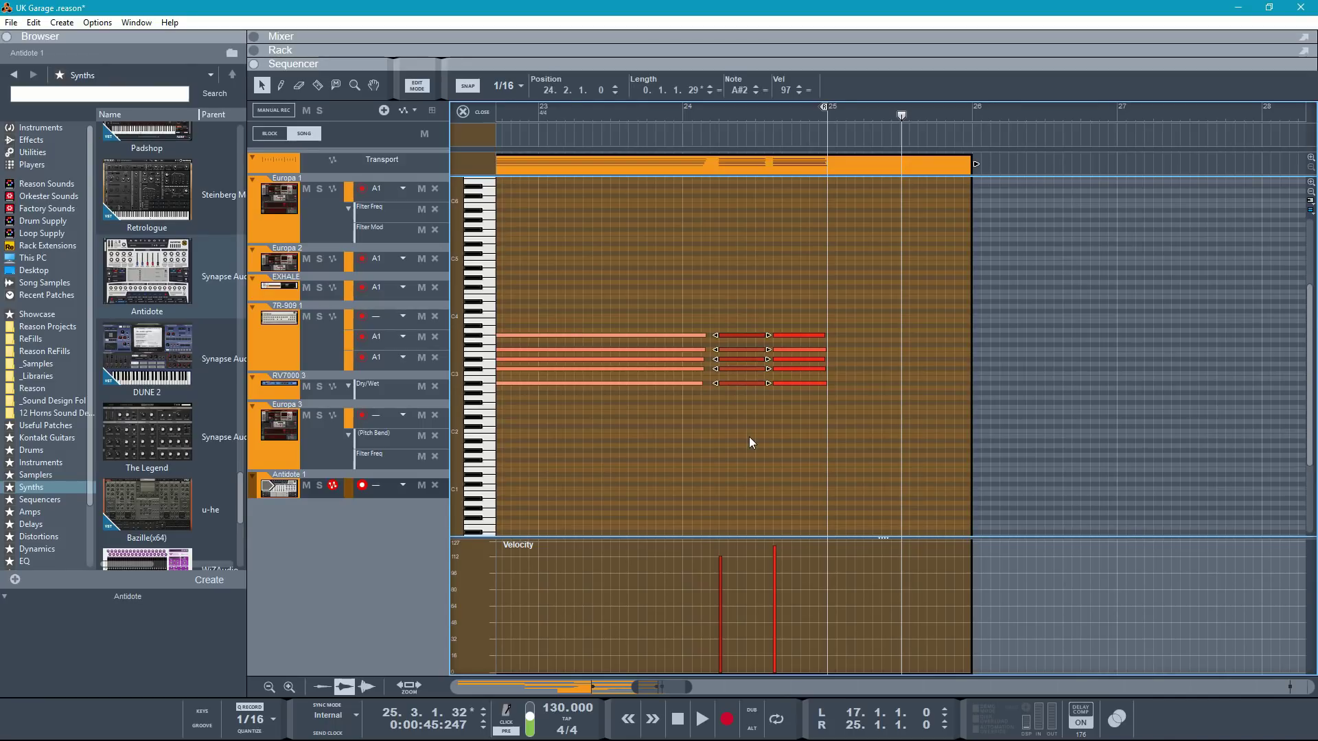
pyautogui.press('Down')
pyautogui.press('Down')
# Step: Transpose the final Antidote chord at 24.3.3.0 up five semitones and play back from bar 24
pyautogui.moveTo(814, 322); pyautogui.dragTo(808, 453)
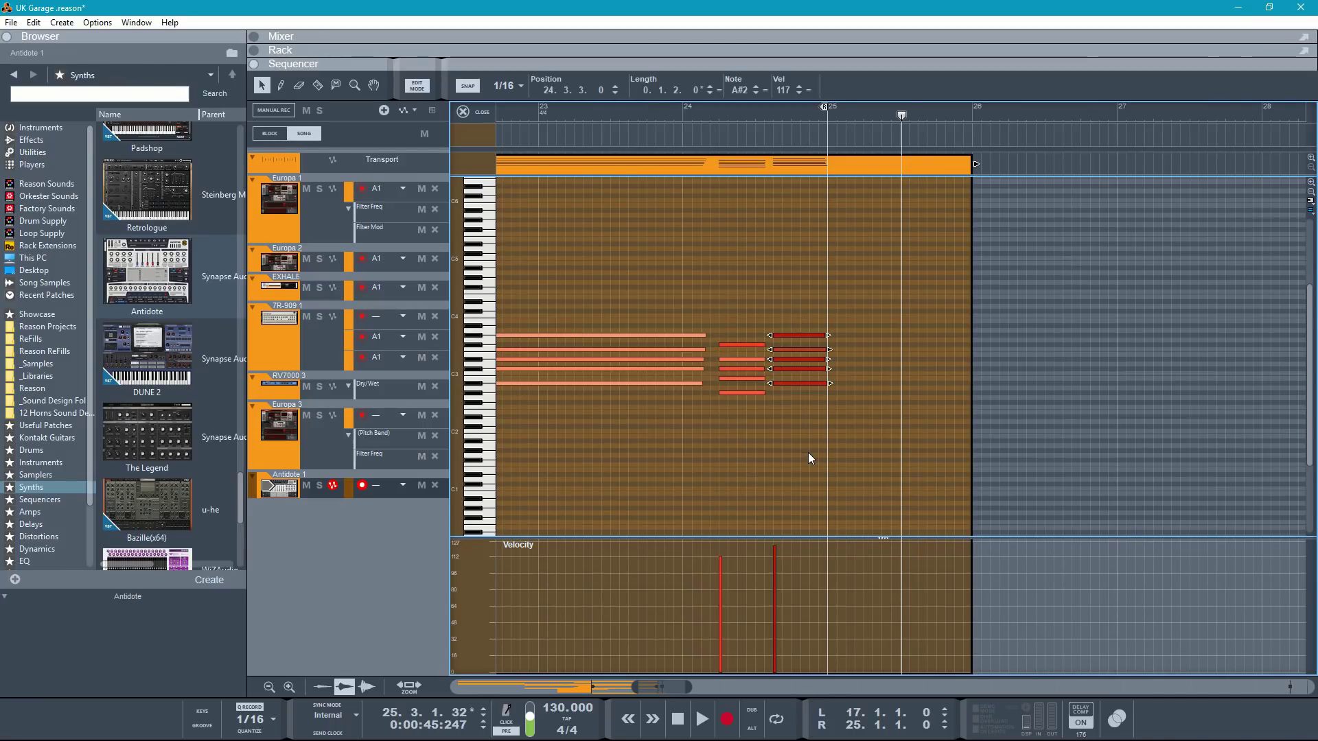
pyautogui.press('Up')
pyautogui.press('Up')
pyautogui.press('Up')
pyautogui.press('Up')
pyautogui.press('Up')
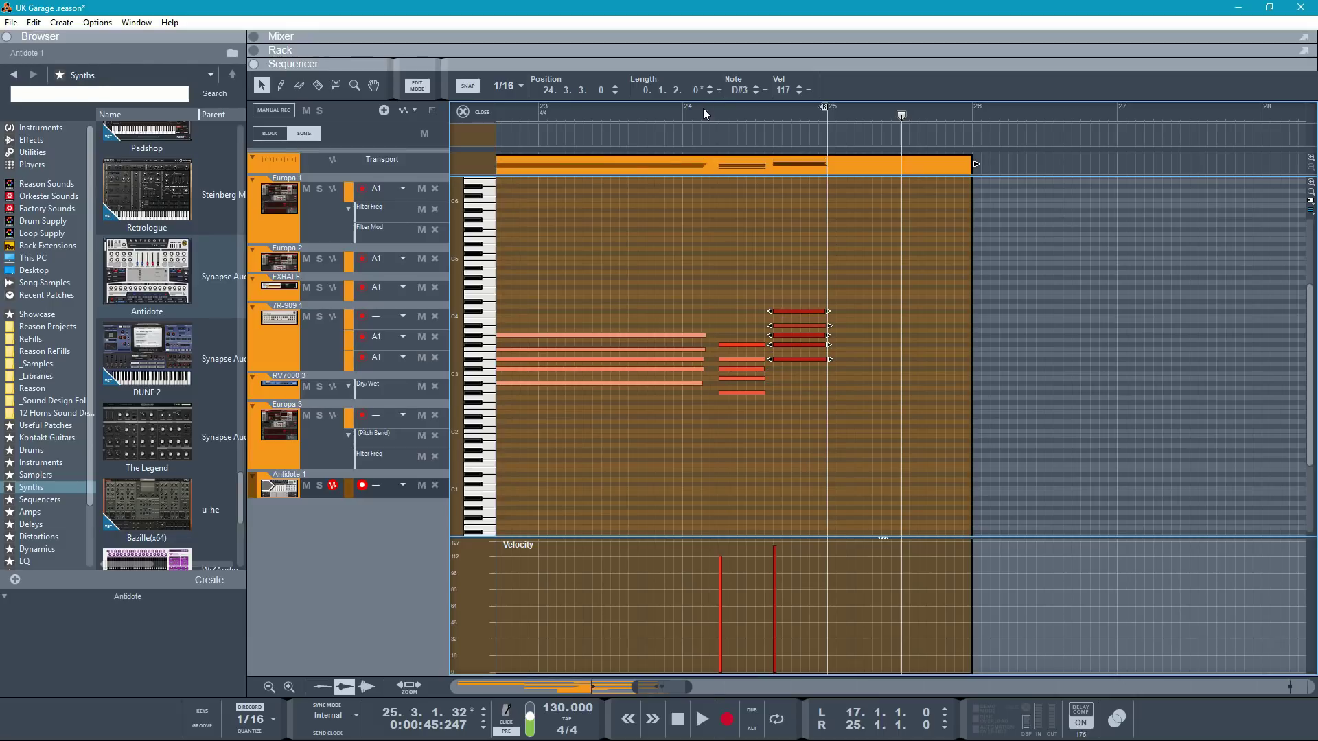
pyautogui.click(708, 109)
pyautogui.press('space')
pyautogui.click(824, 423)
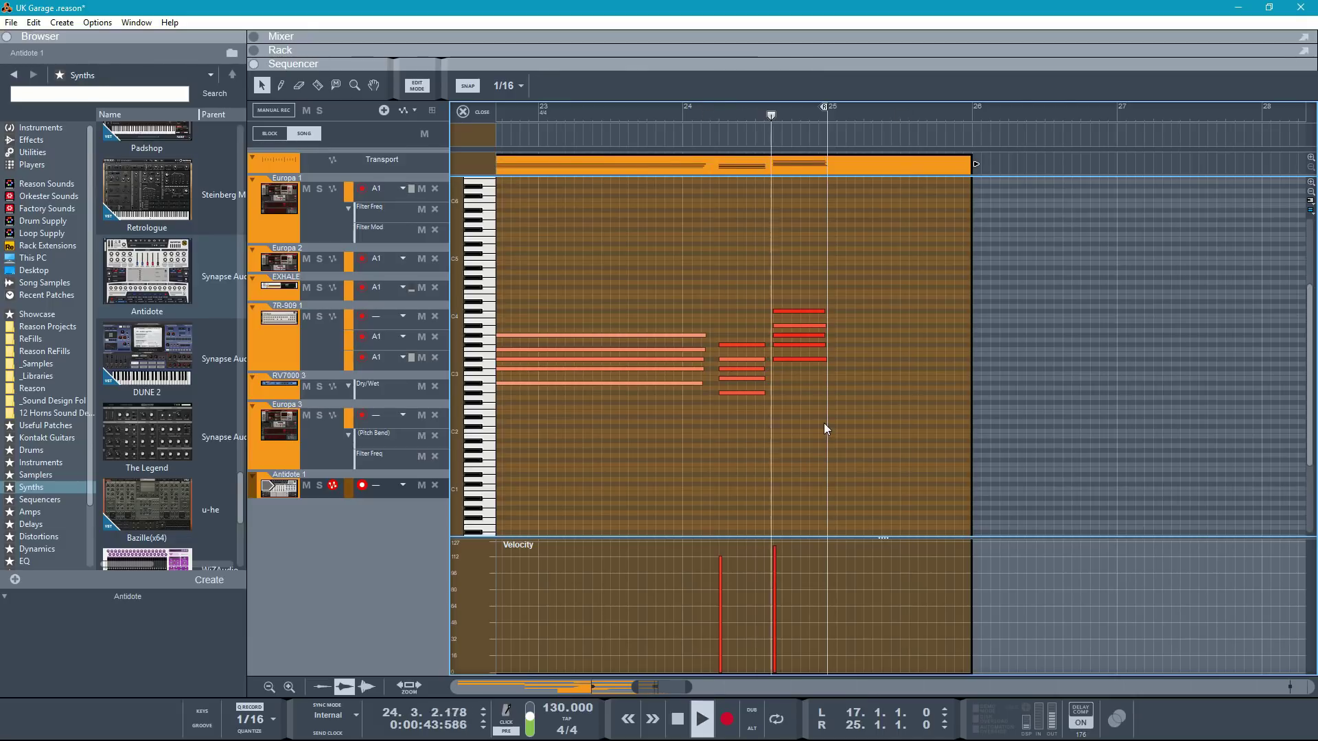
pyautogui.press('space')
# Step: Apply a side by side (abut) legato adjustment to all notes in the Antidote clip
pyautogui.hotkey('ctrl', 'a')
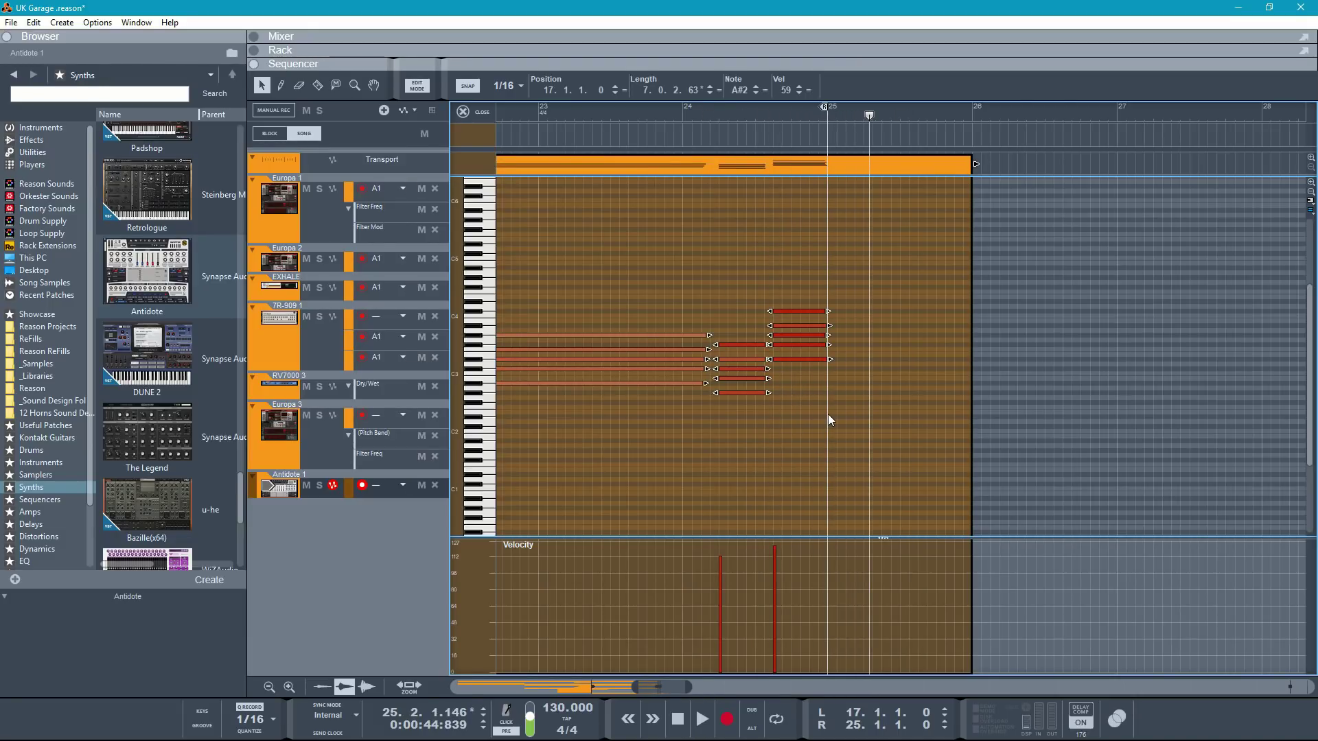
pyautogui.press('F8')
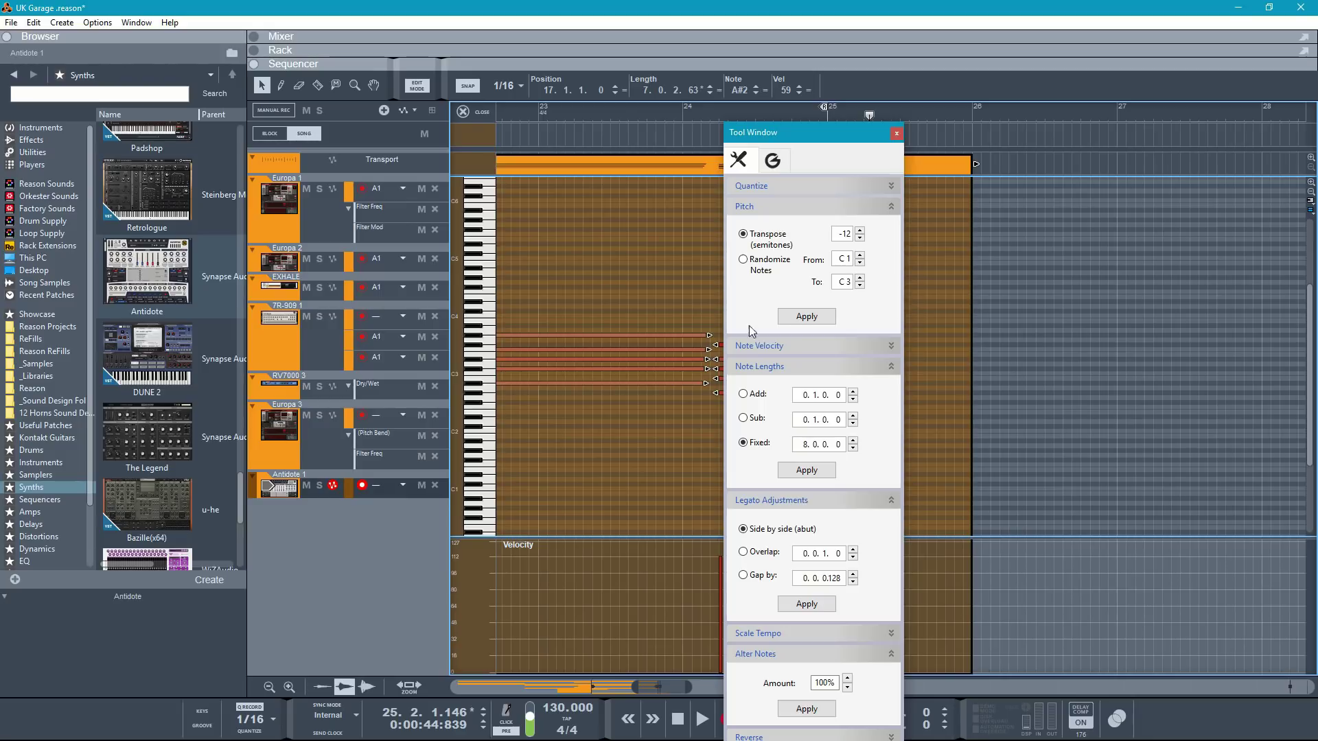
pyautogui.click(803, 603)
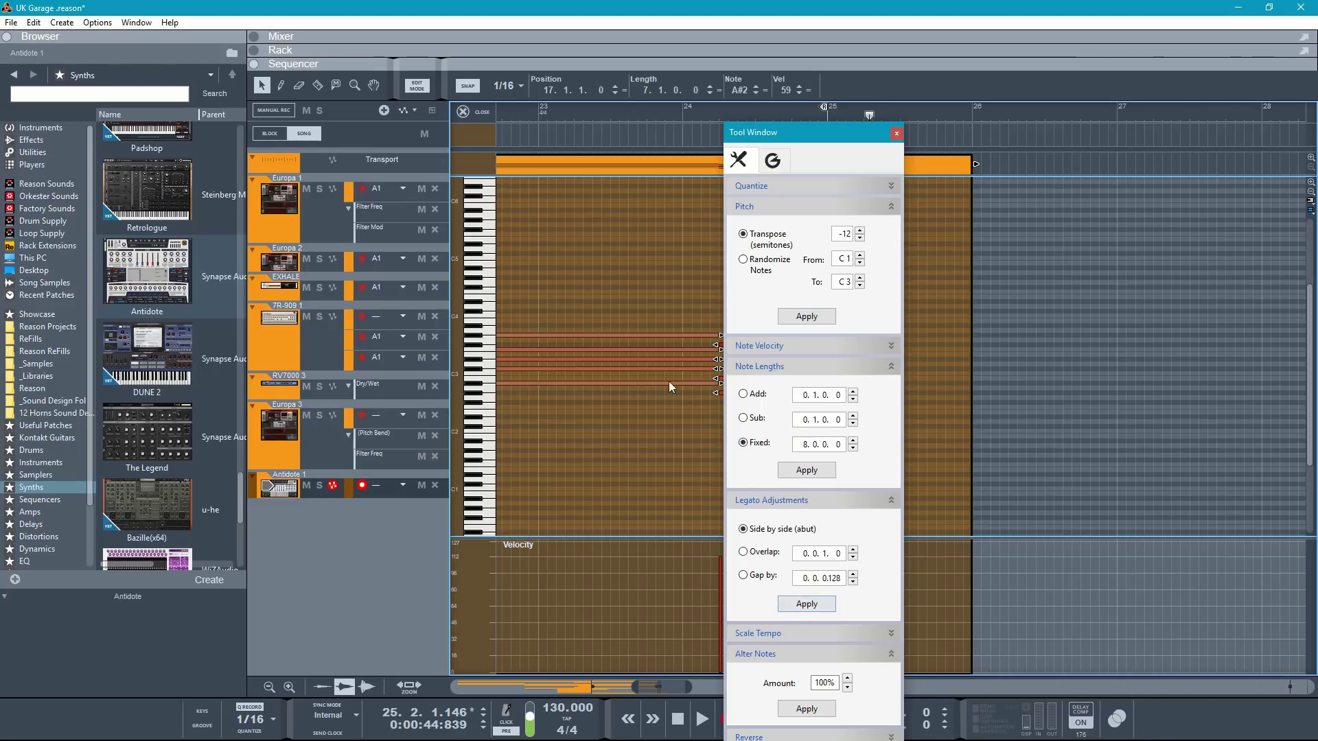
pyautogui.click(892, 132)
# Step: Play the adjusted chords from 23.4.4.0, and trim the Antidote clip to eight bars in the arrangement
pyautogui.click(673, 115)
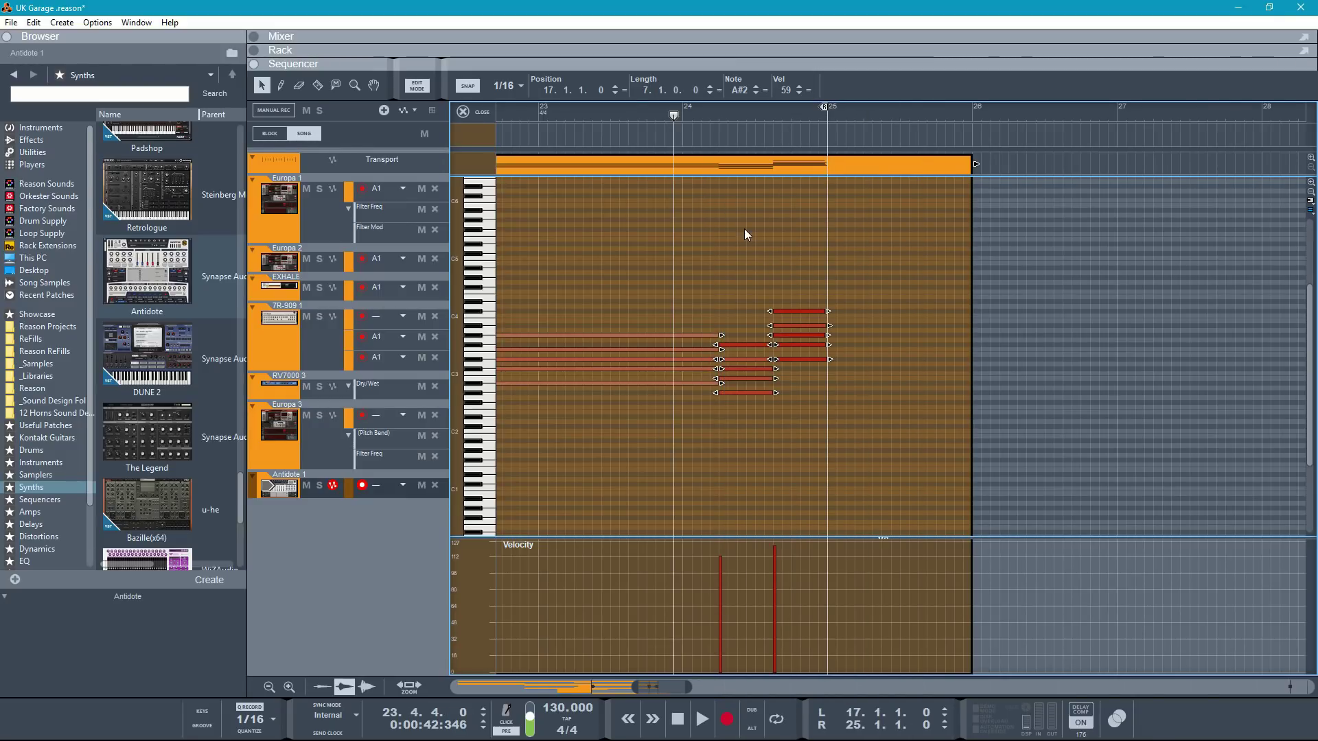
pyautogui.click(801, 418)
pyautogui.press('space')
pyautogui.moveTo(809, 422); pyautogui.dragTo(816, 314)
pyautogui.click(842, 336)
pyautogui.press('Escape')
pyautogui.press('space')
pyautogui.press('KP_0')
# Step: Play from bar 17 in the rack and lower Antidote's mix channel level to -9.44 dB
pyautogui.press('F6')
pyautogui.press('space')
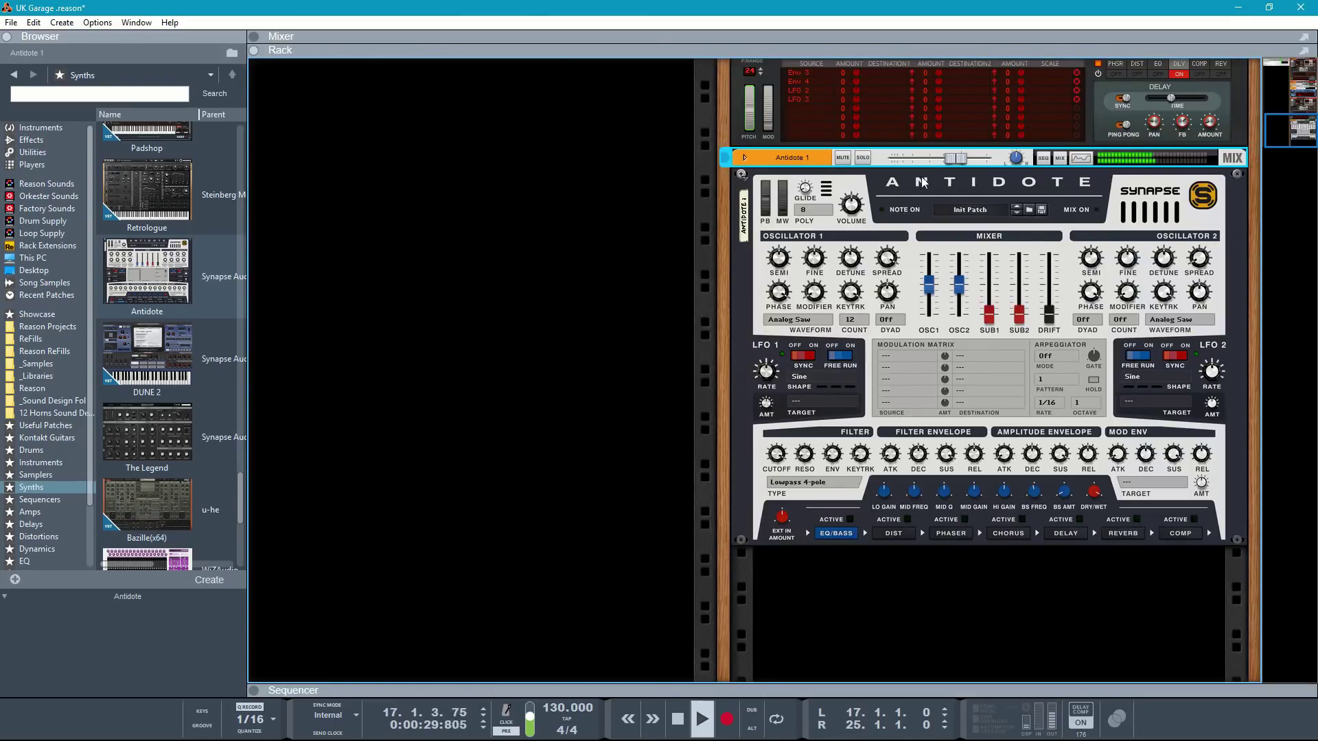
pyautogui.moveTo(956, 160); pyautogui.dragTo(943, 163)
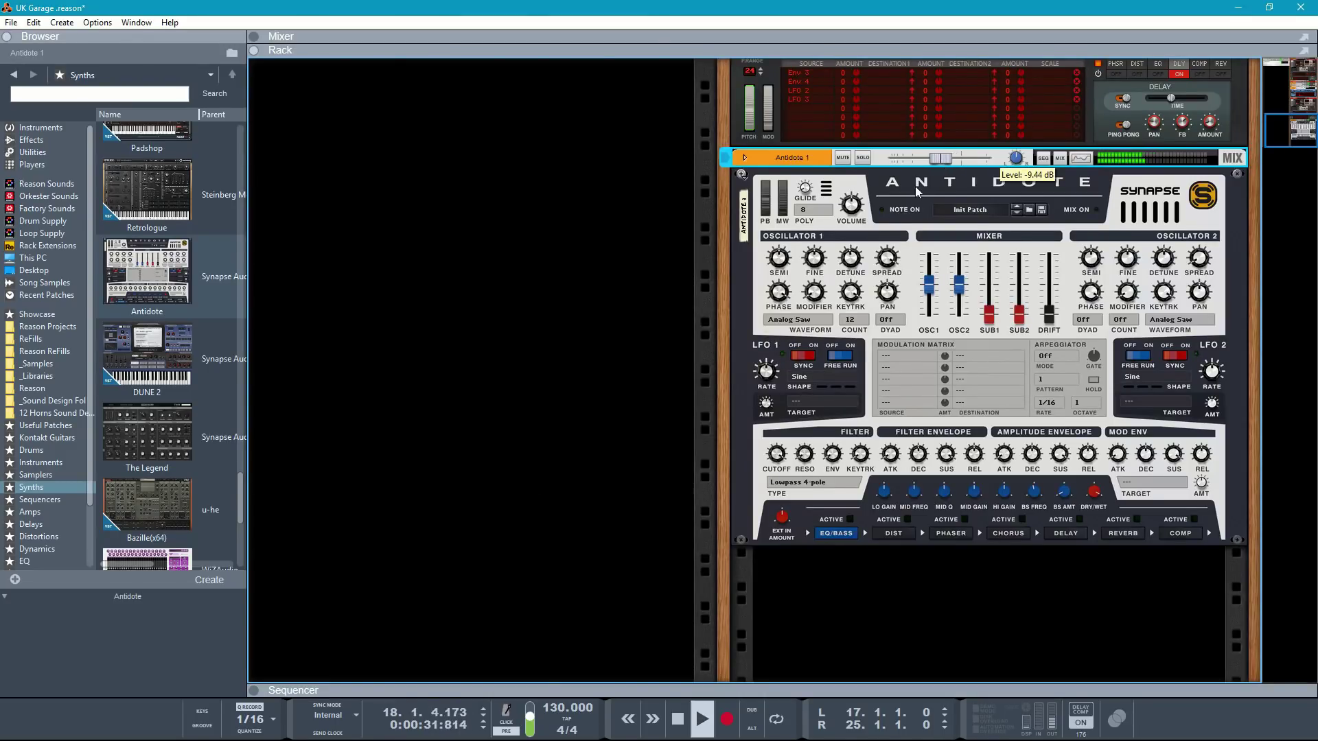
pyautogui.click(777, 454)
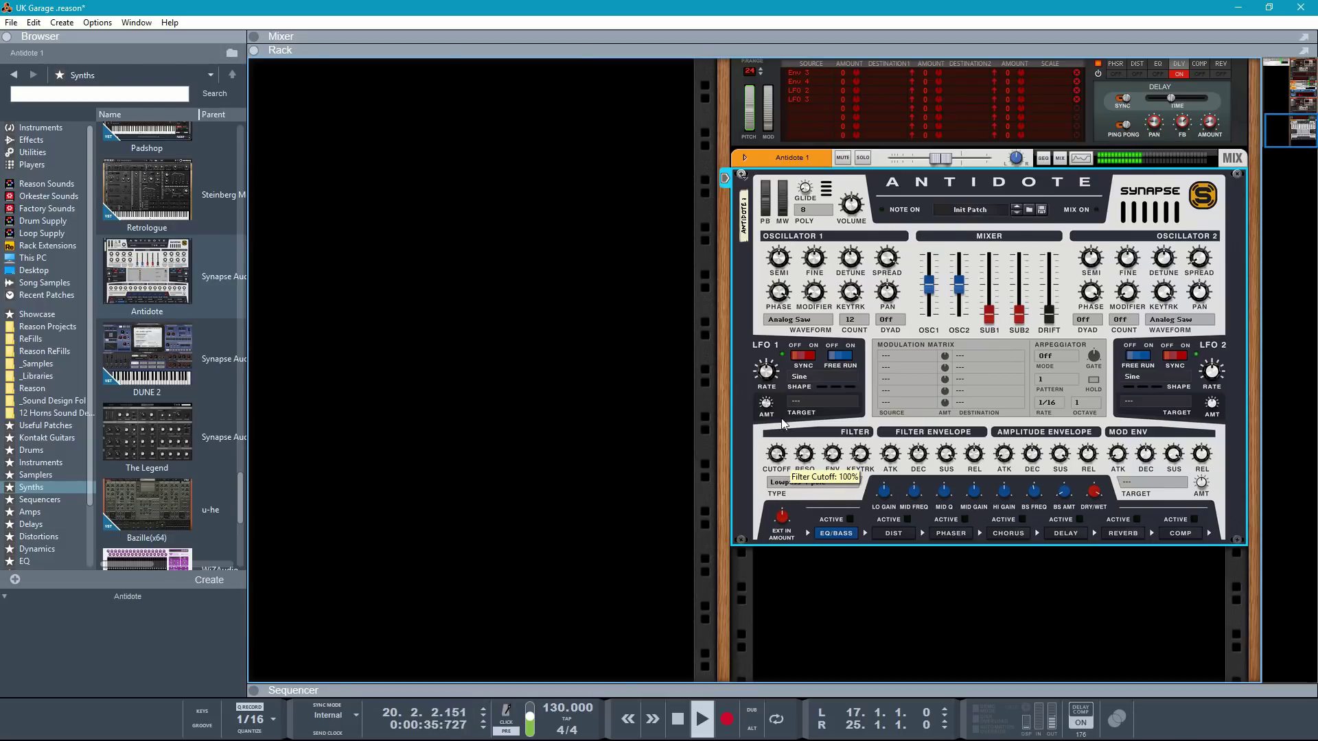
pyautogui.press('space')
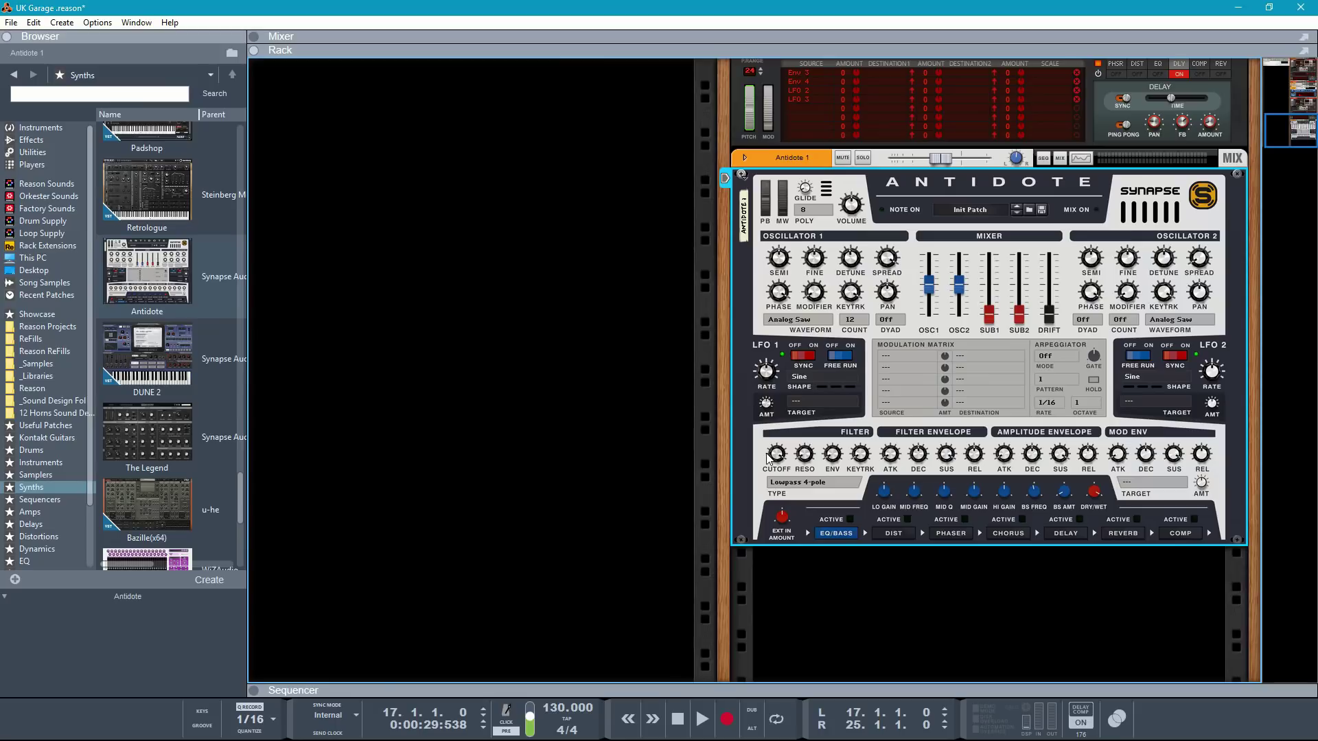
# Step: Set Antidote's upward pitch bend range to 12 on the back of the device
pyautogui.press('Tab')
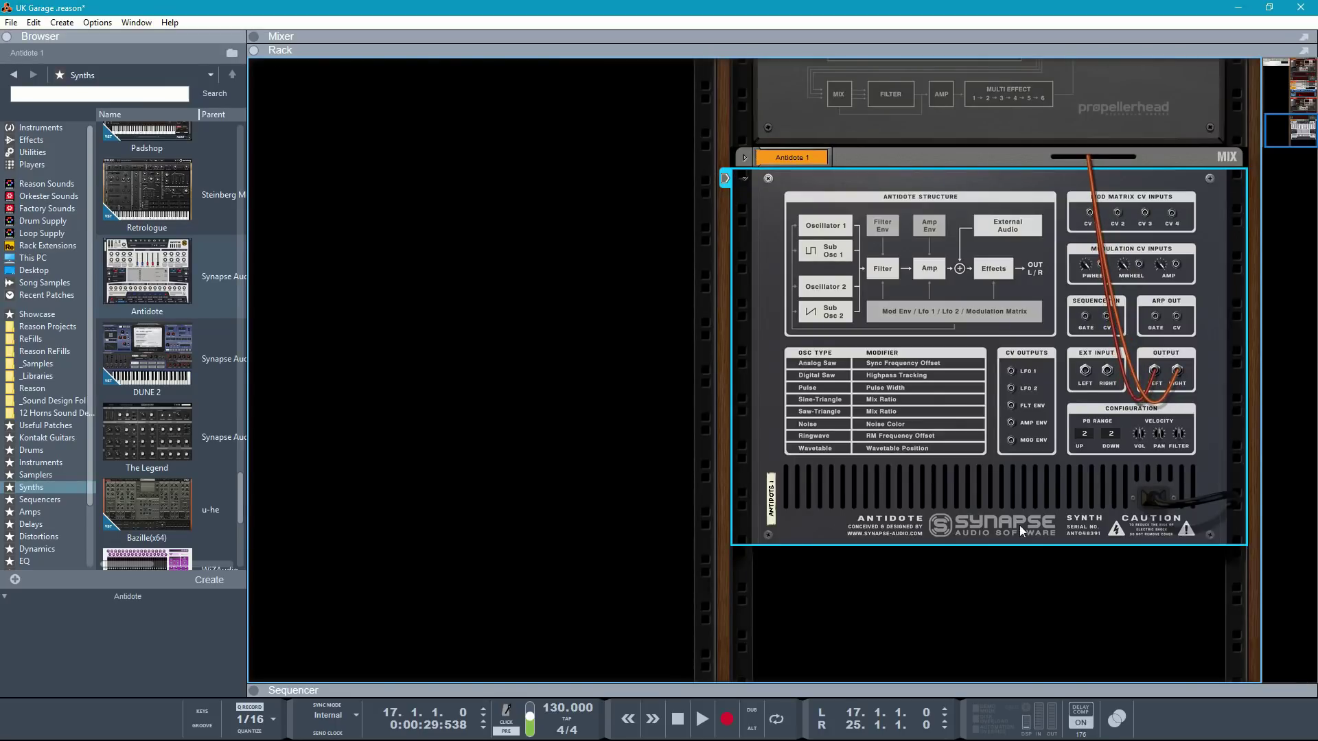
pyautogui.click(1083, 435)
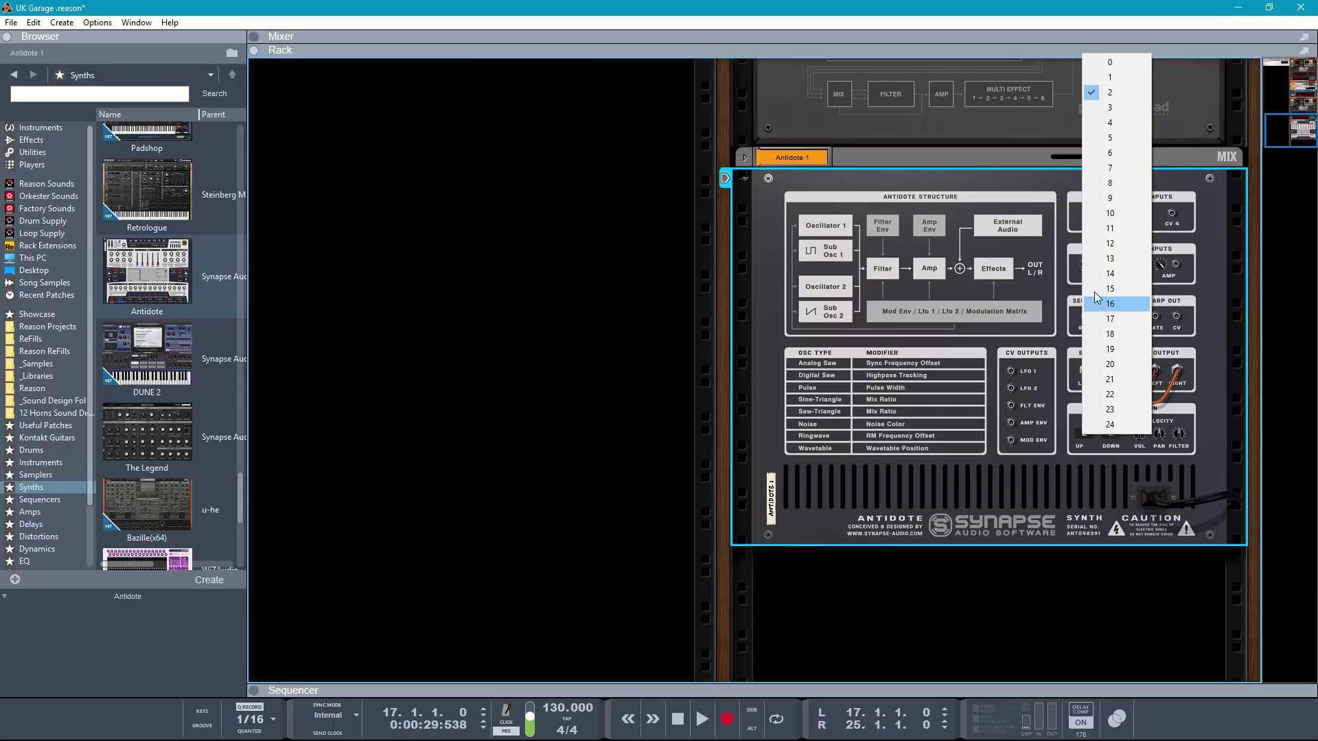
pyautogui.click(1111, 244)
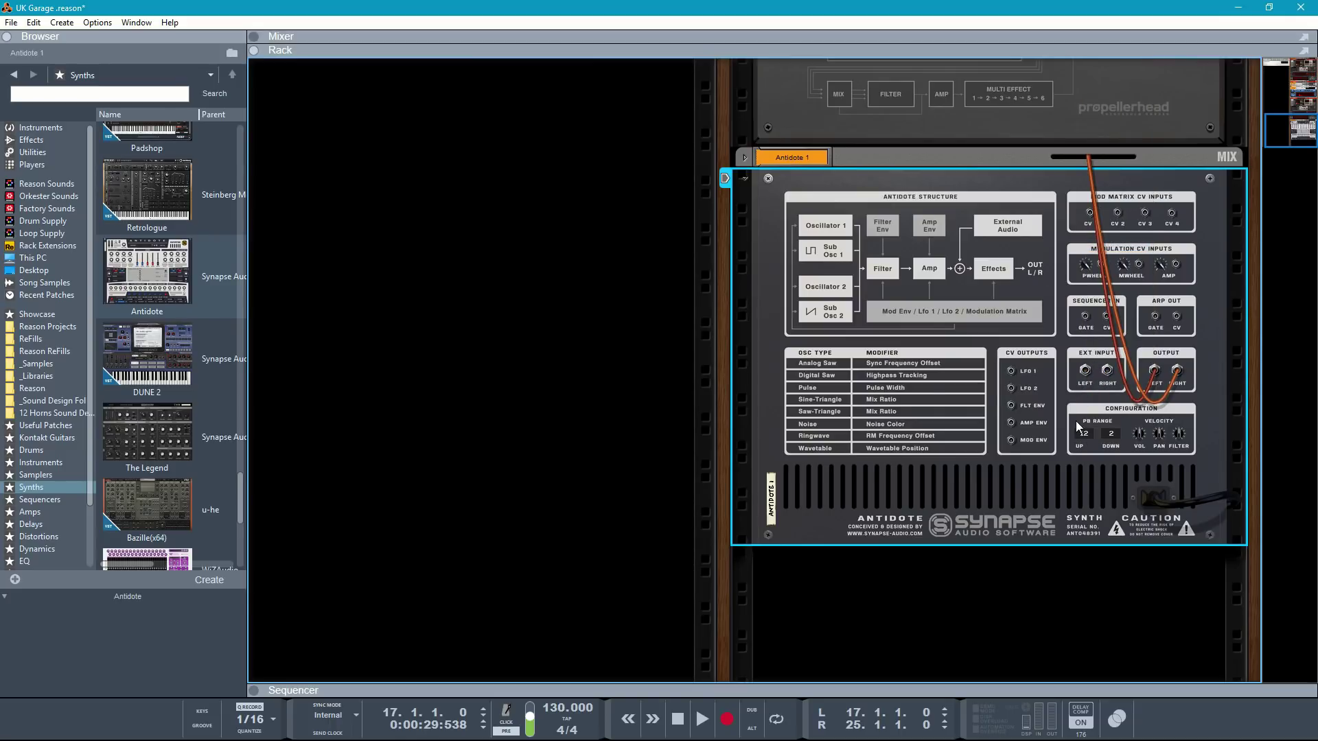
pyautogui.press('Tab')
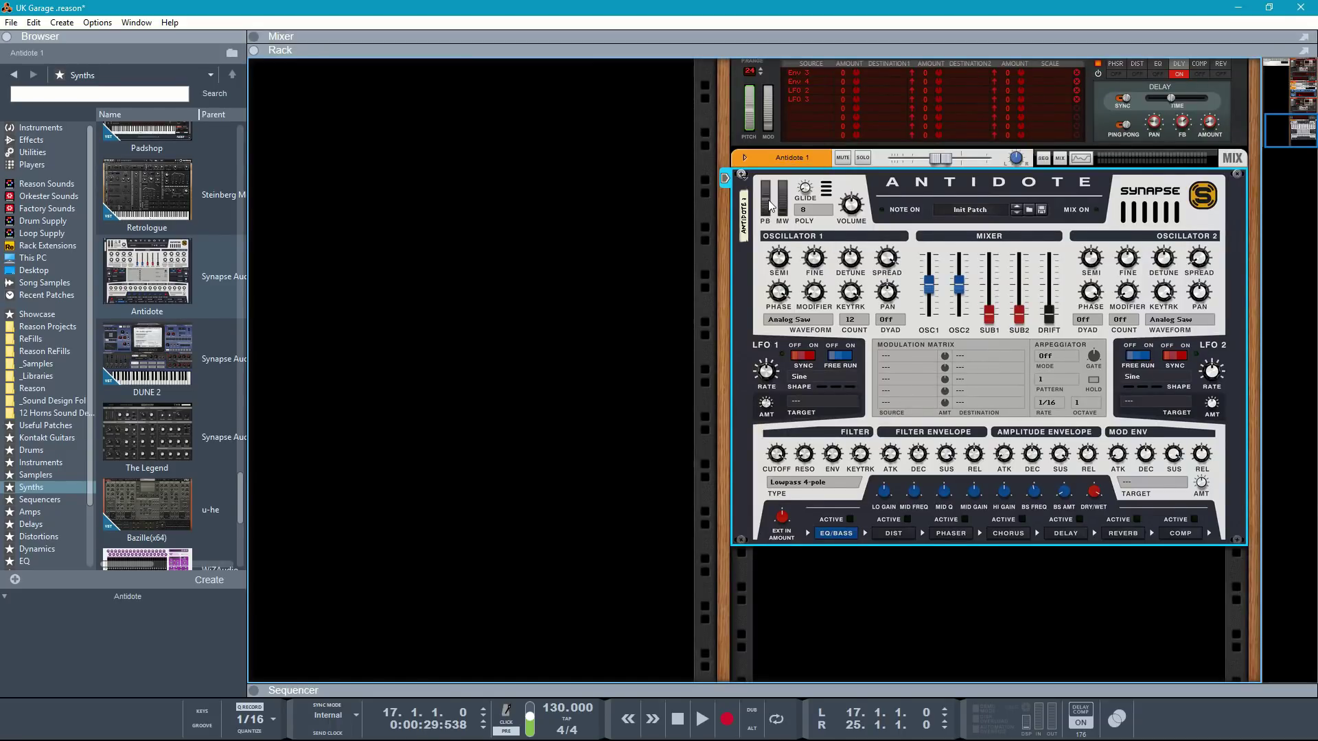
# Step: Create a pitch bend automation lane for Antidote and set the sequencer's snap value to 1/4
pyautogui.press('F7')
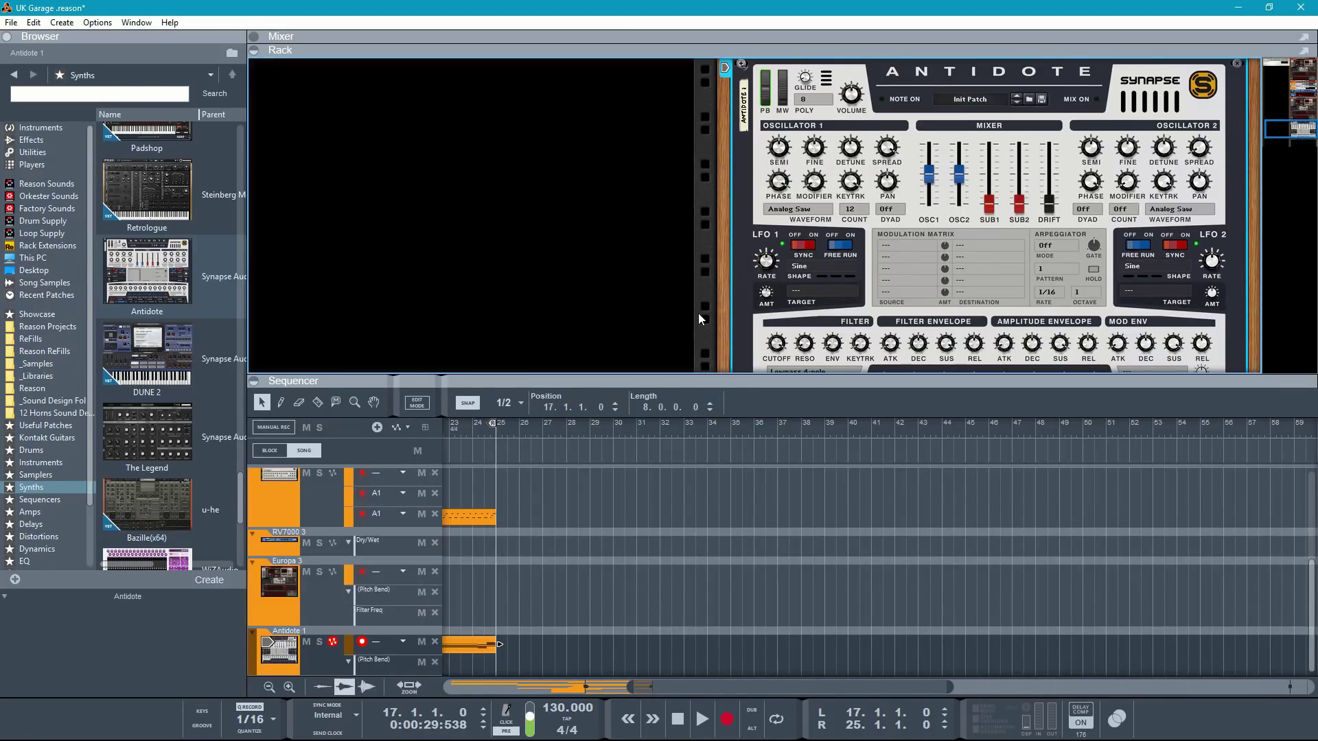
pyautogui.press('F6')
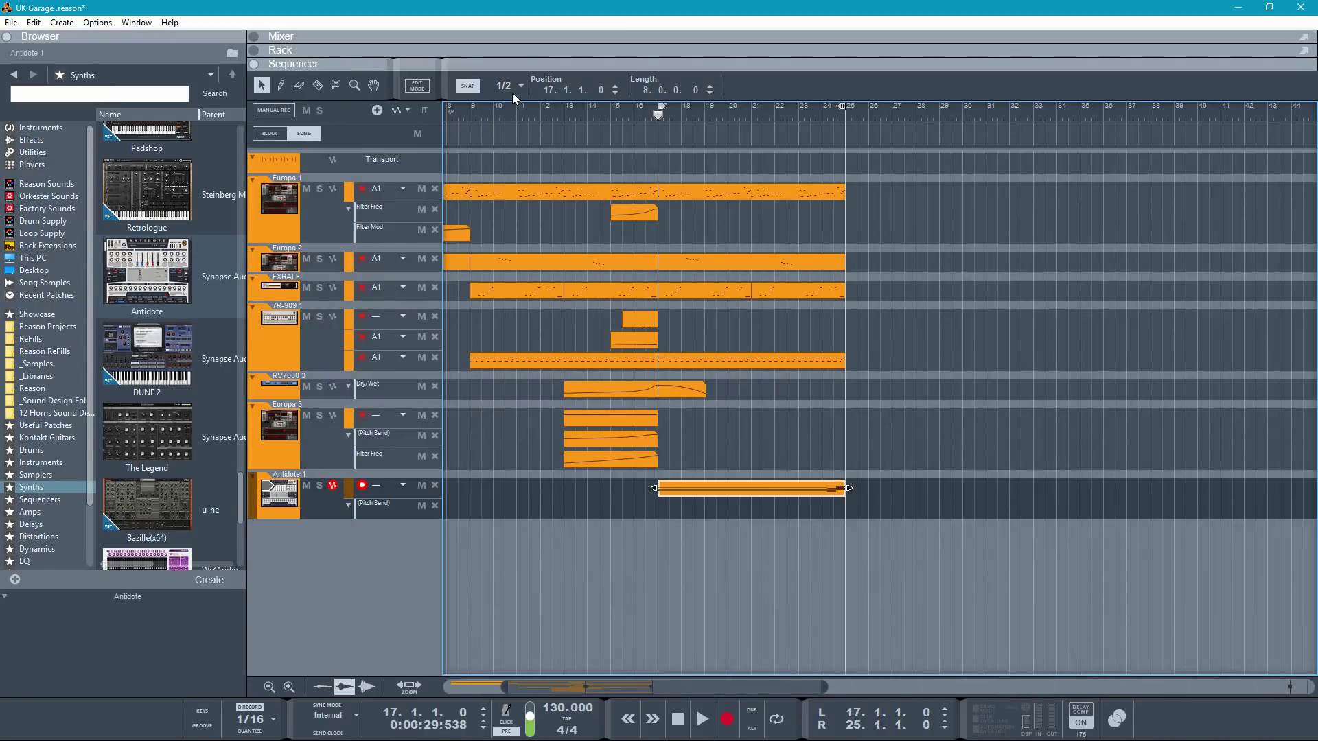
pyautogui.click(516, 86)
pyautogui.click(511, 128)
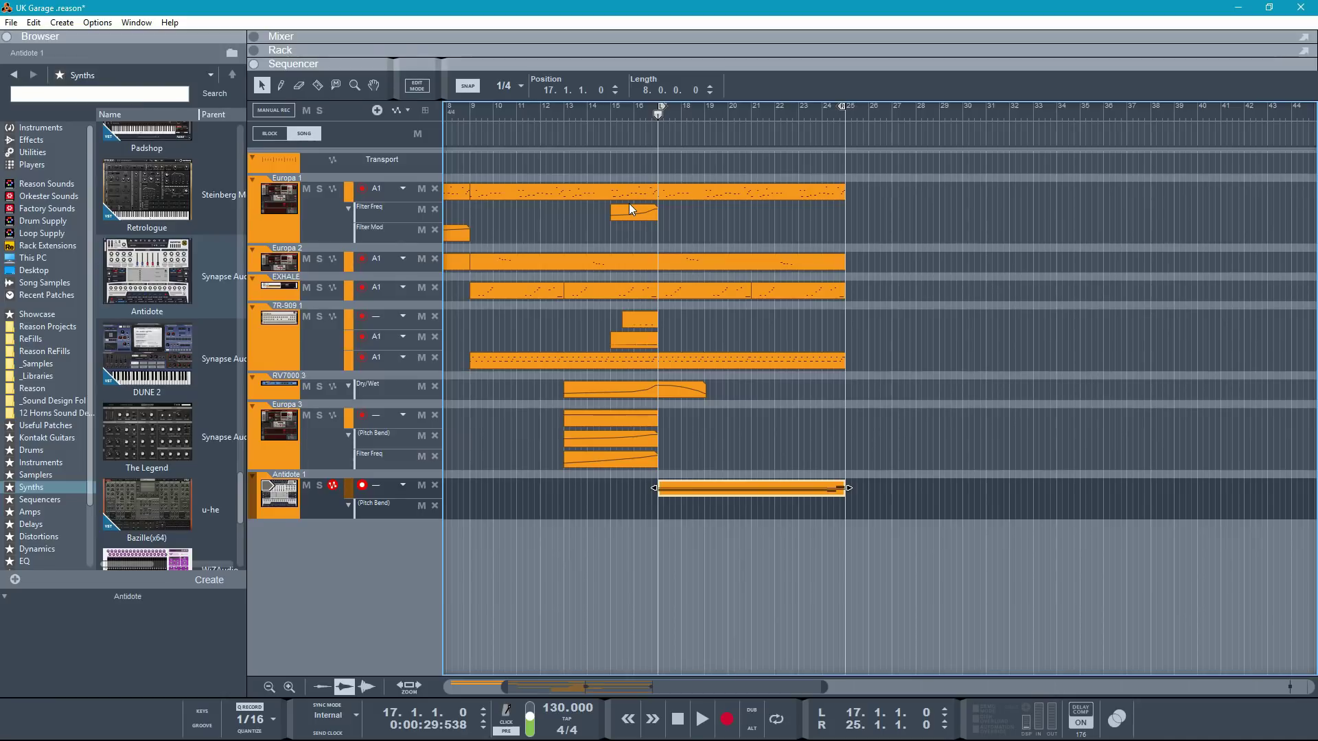
# Step: Play from bar 17 and create a one-beat pitch bend clip for Antidote at 18.4.1.0, with a 100% automation point at 18.4.2.0
pyautogui.press('h')
pyautogui.press('h')
pyautogui.press('h')
pyautogui.press('h')
pyautogui.press('h')
pyautogui.press('h')
pyautogui.press('h')
pyautogui.press('h')
pyautogui.press('h')
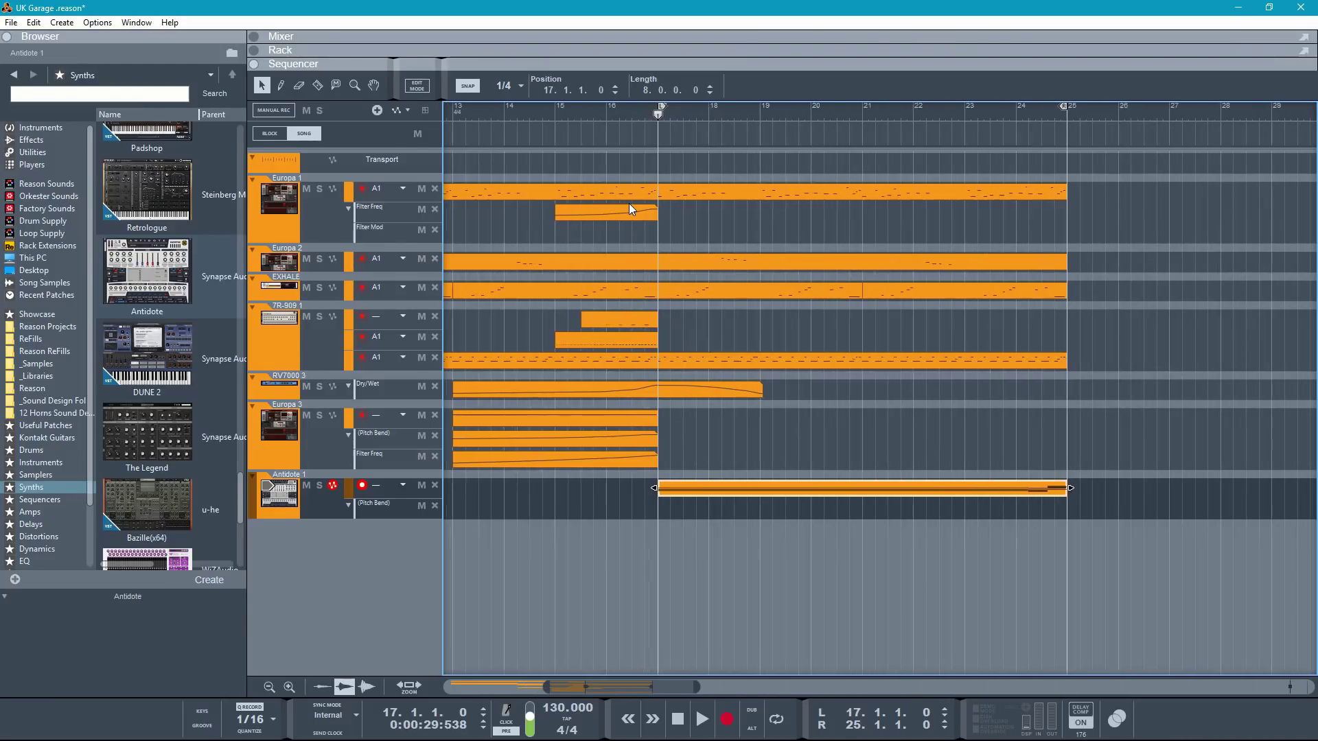
pyautogui.press('h')
pyautogui.press('h')
pyautogui.press('space')
pyautogui.click(793, 513)
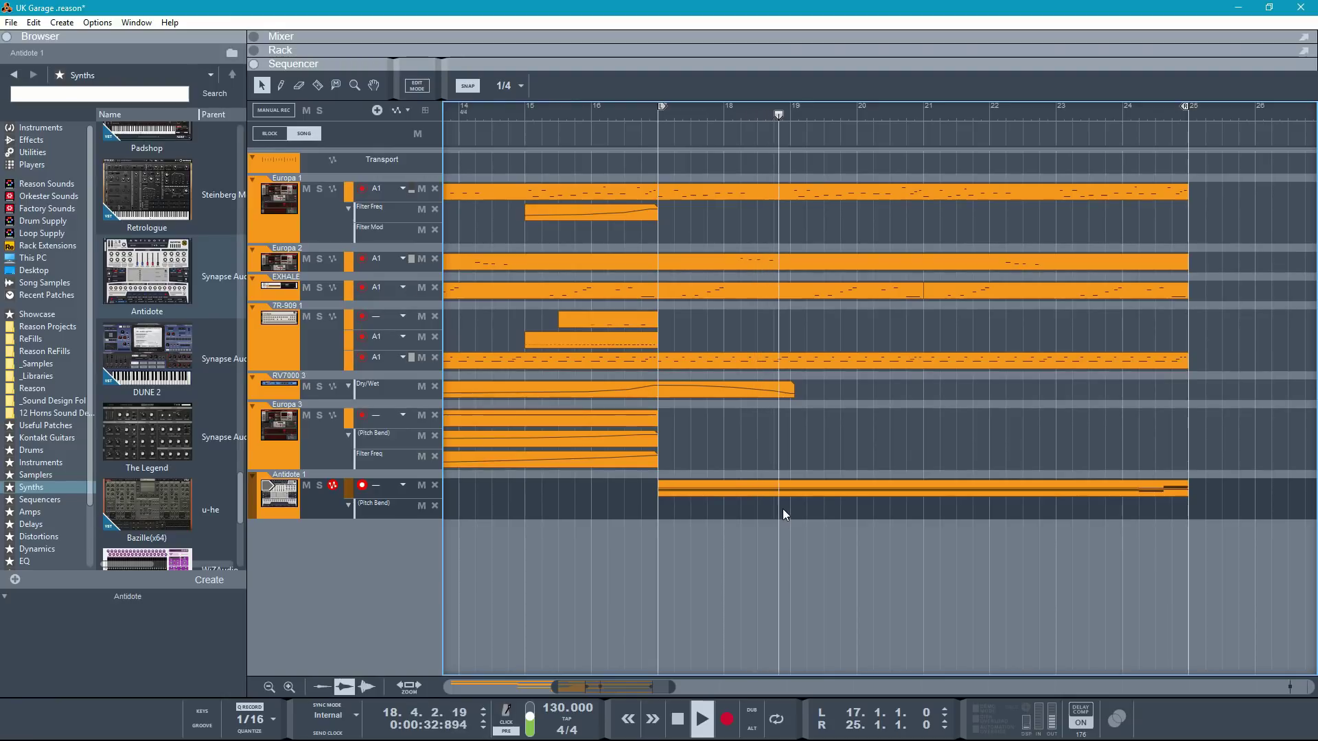
pyautogui.press('space')
pyautogui.doubleClick(781, 509)
pyautogui.doubleClick(782, 508)
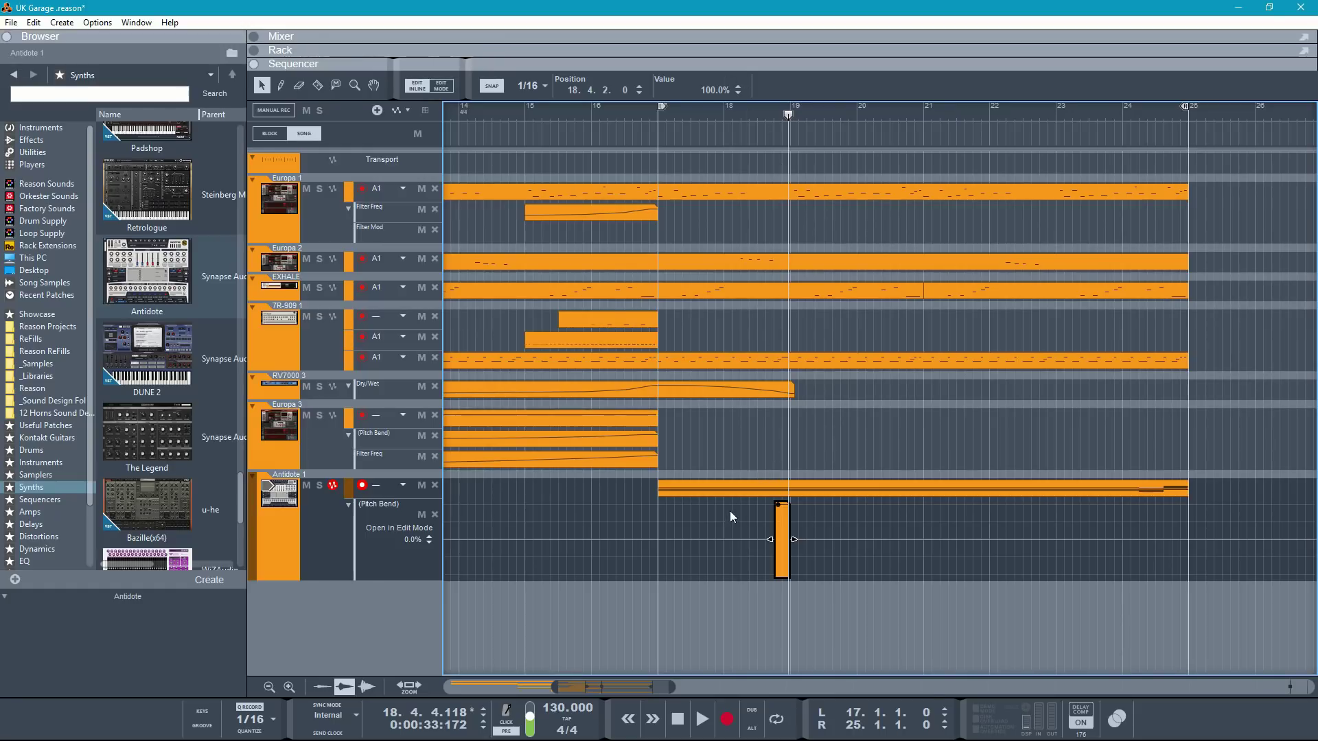
# Step: Duplicate the one-beat pitch bend clip at 20.4.1.0 and 22.4.1.0 on Antidote's lane while playing from bar 17
pyautogui.press('Escape')
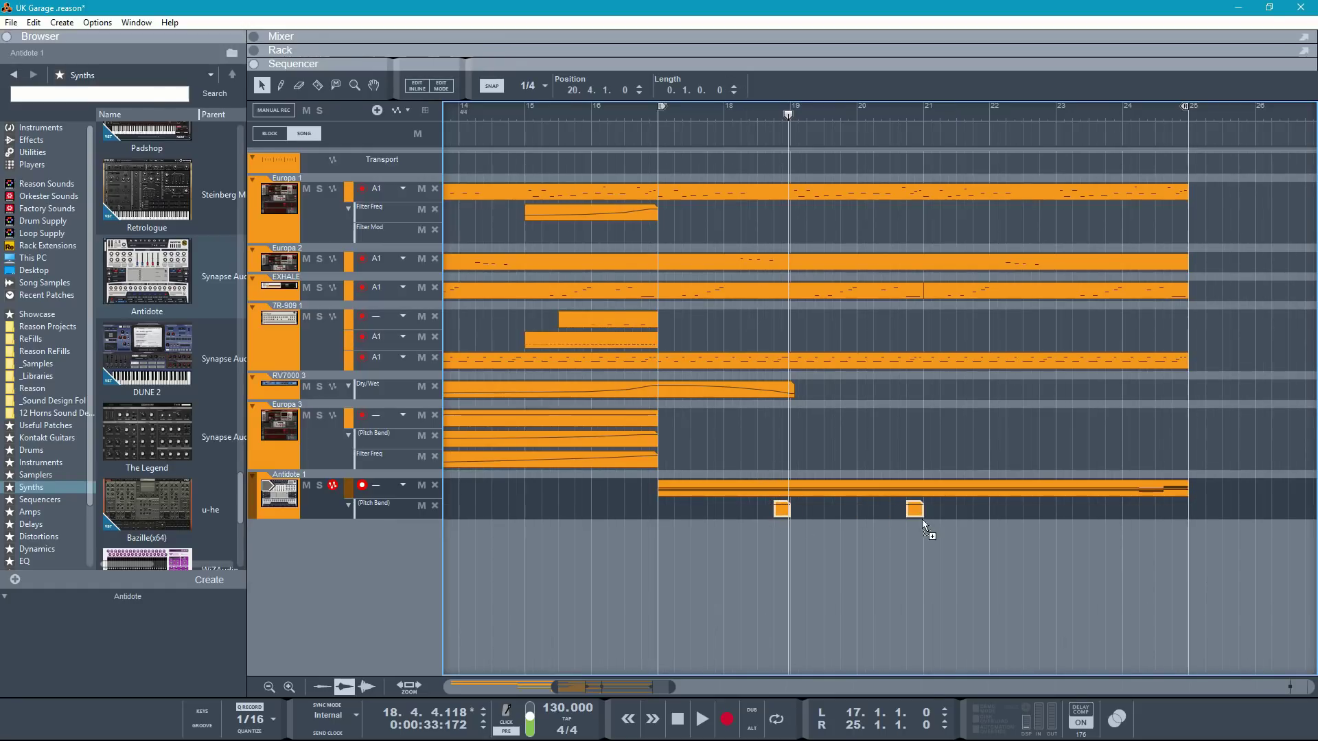
pyautogui.press('space')
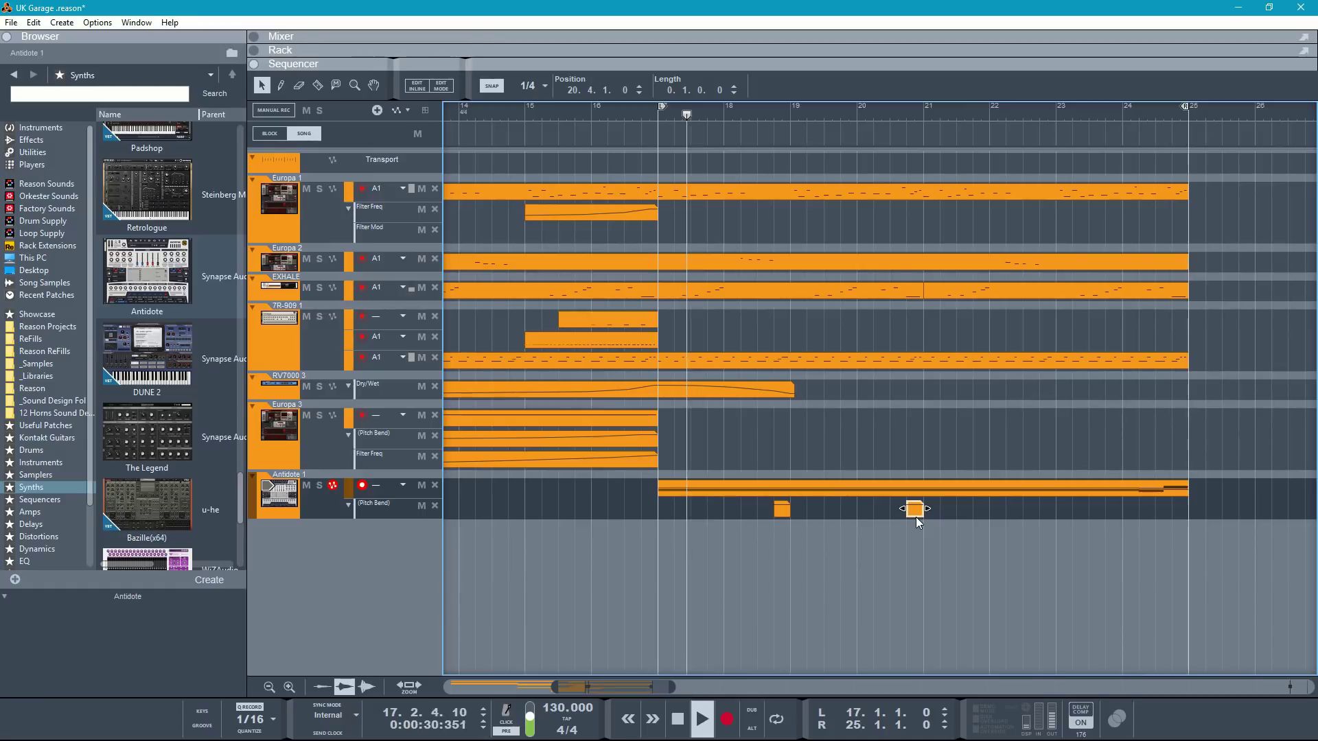
pyautogui.moveTo(918, 511); pyautogui.dragTo(1059, 522)
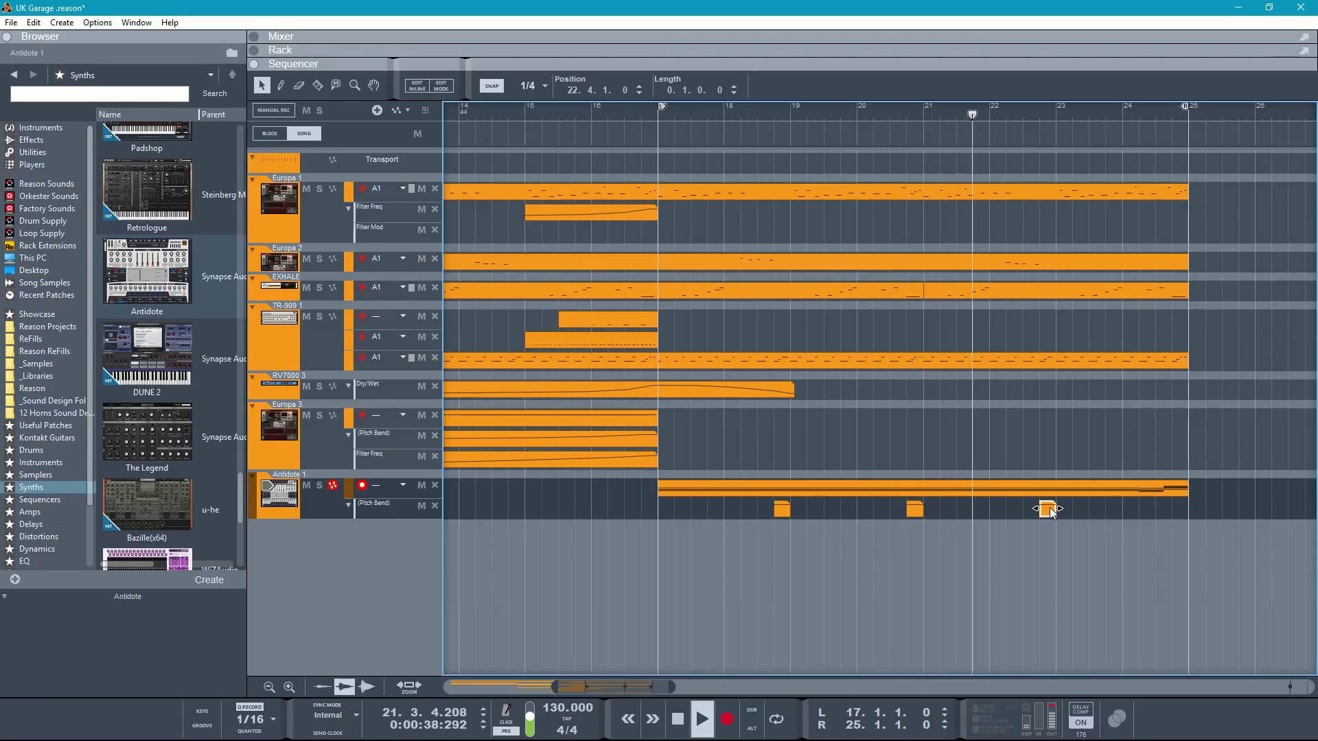
# Step: Lower Antidote's mix channel level to -10.90 dB in the rack and return to the sequencer
pyautogui.press('F6')
pyautogui.moveTo(942, 159); pyautogui.dragTo(939, 160)
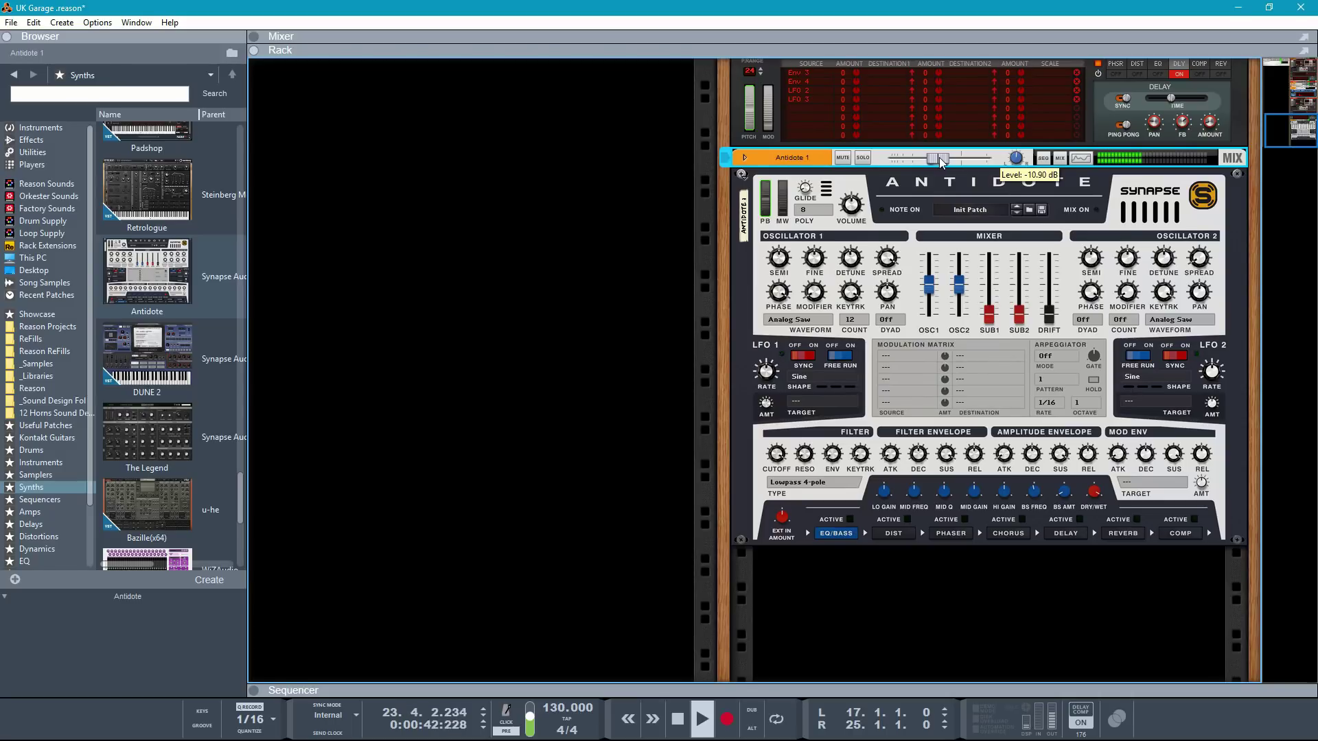
pyautogui.press('F7')
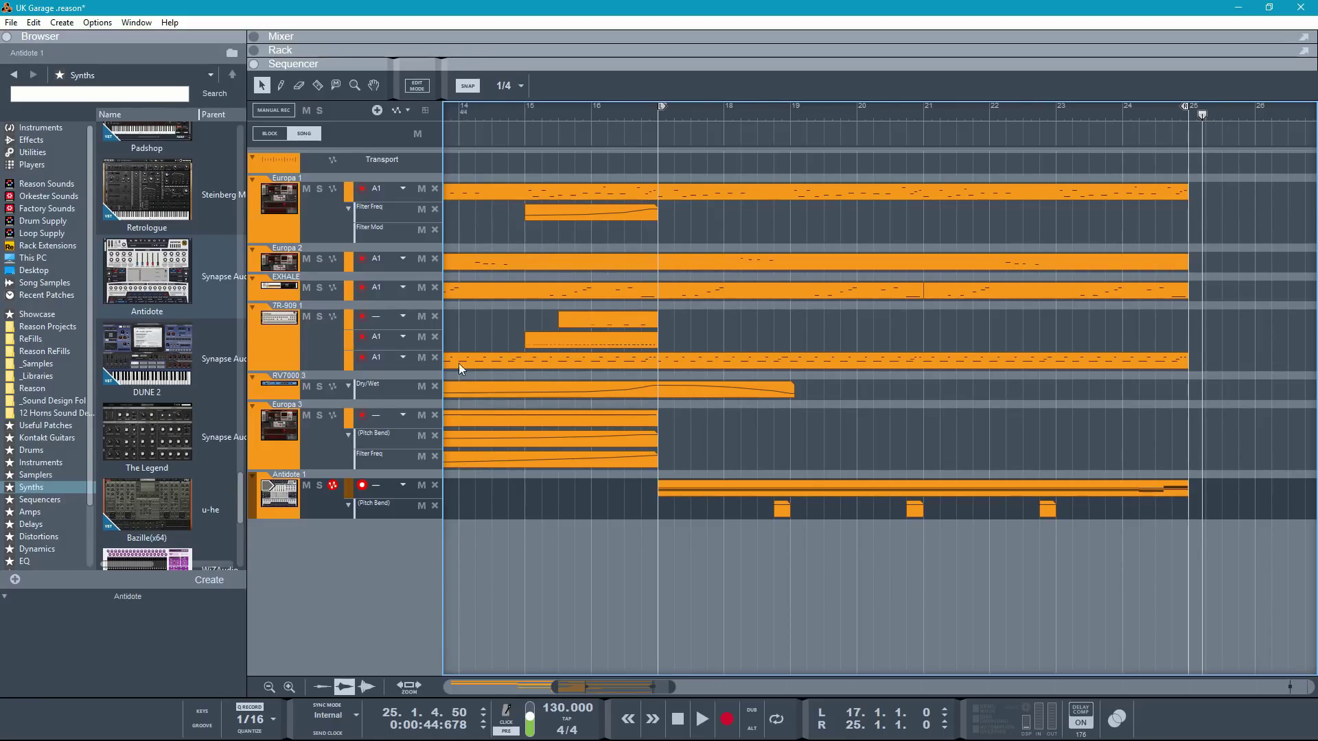
# Step: Add a Klang Tuned Percussion instrument from the browser's Instruments as a new track below Antidote
pyautogui.click(40, 128)
pyautogui.click(164, 377)
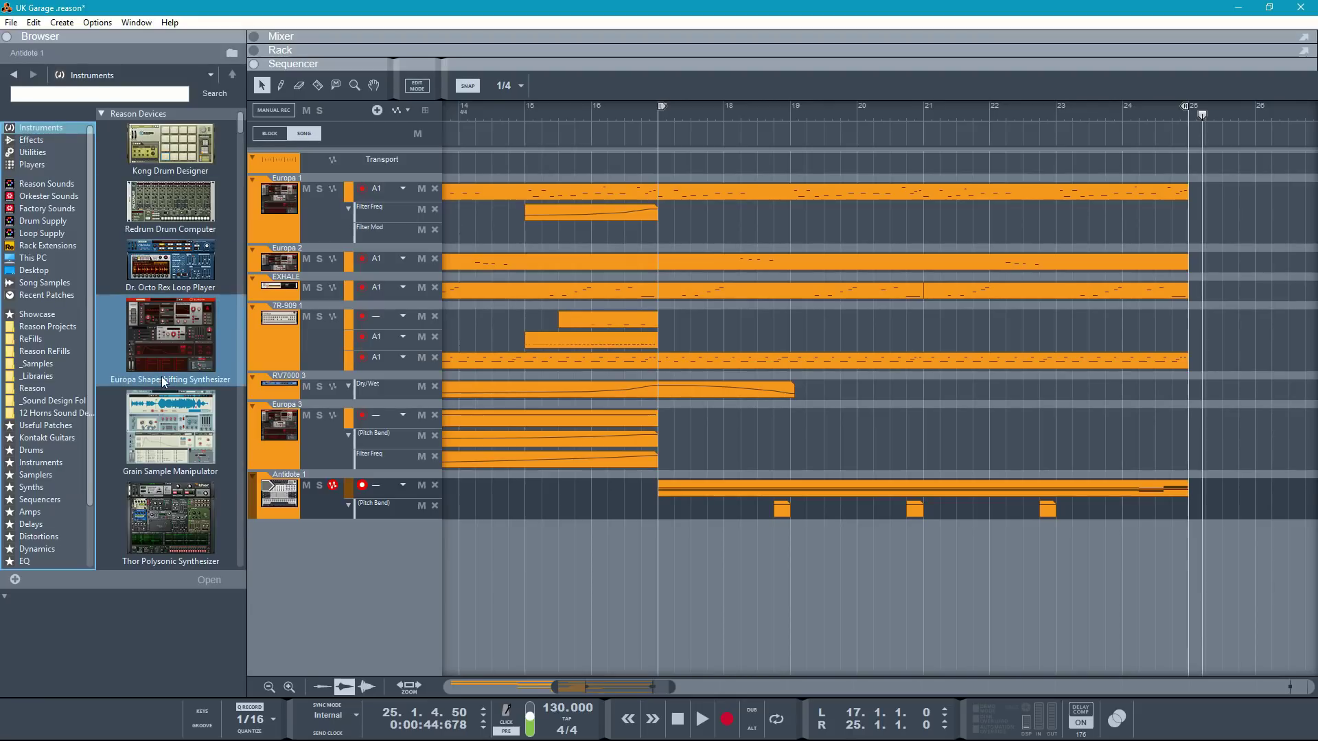
pyautogui.scroll(-5, 162, 378)
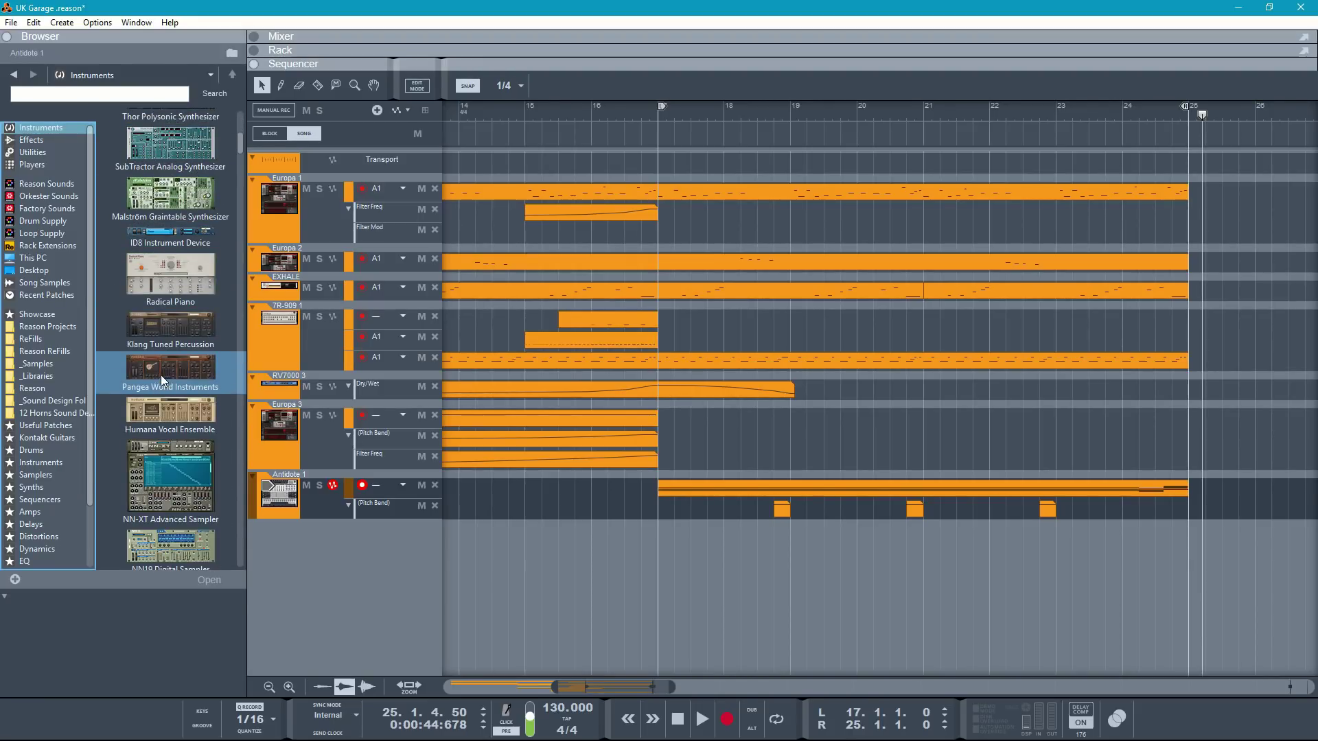
pyautogui.moveTo(146, 327); pyautogui.dragTo(310, 575)
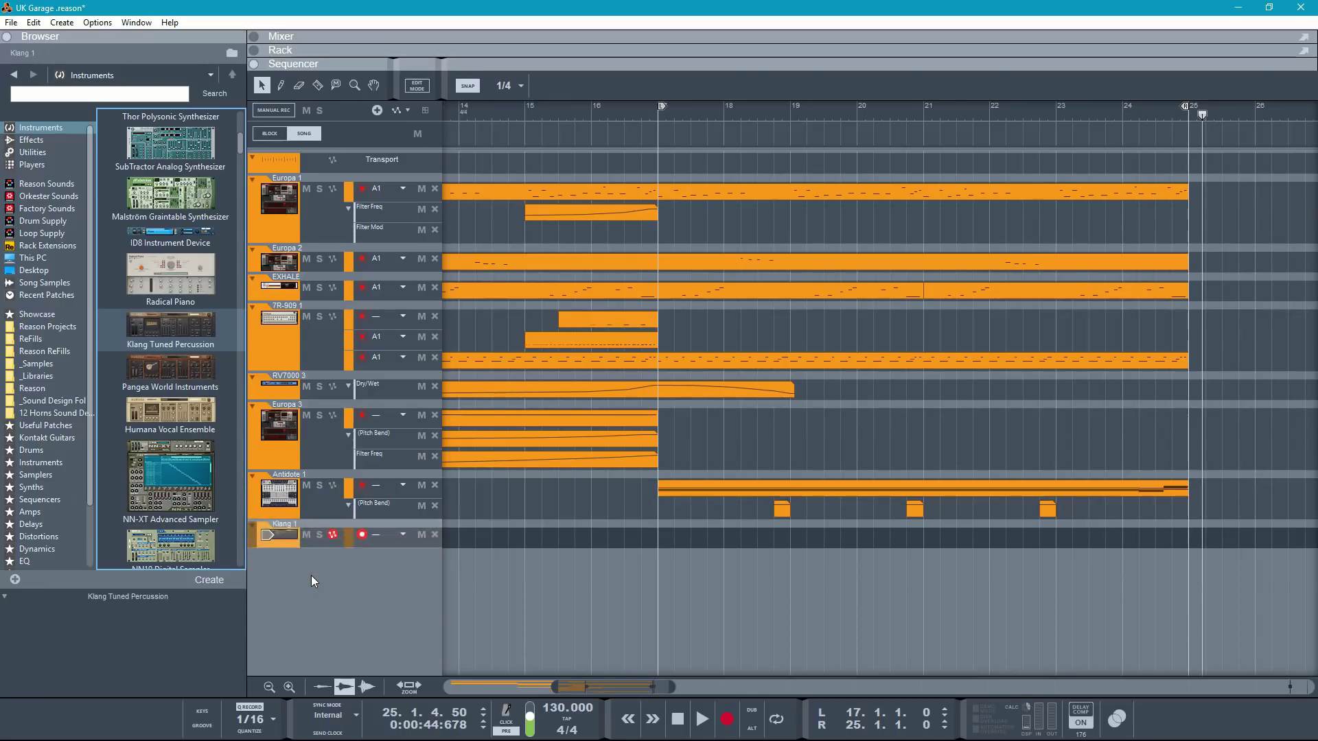
# Step: Set Klang's Amp Sustain to 0.0% in the rack, adjust the rest of its amp envelope, and return to the sequencer
pyautogui.press('F6')
pyautogui.moveTo(1066, 488); pyautogui.dragTo(1073, 569)
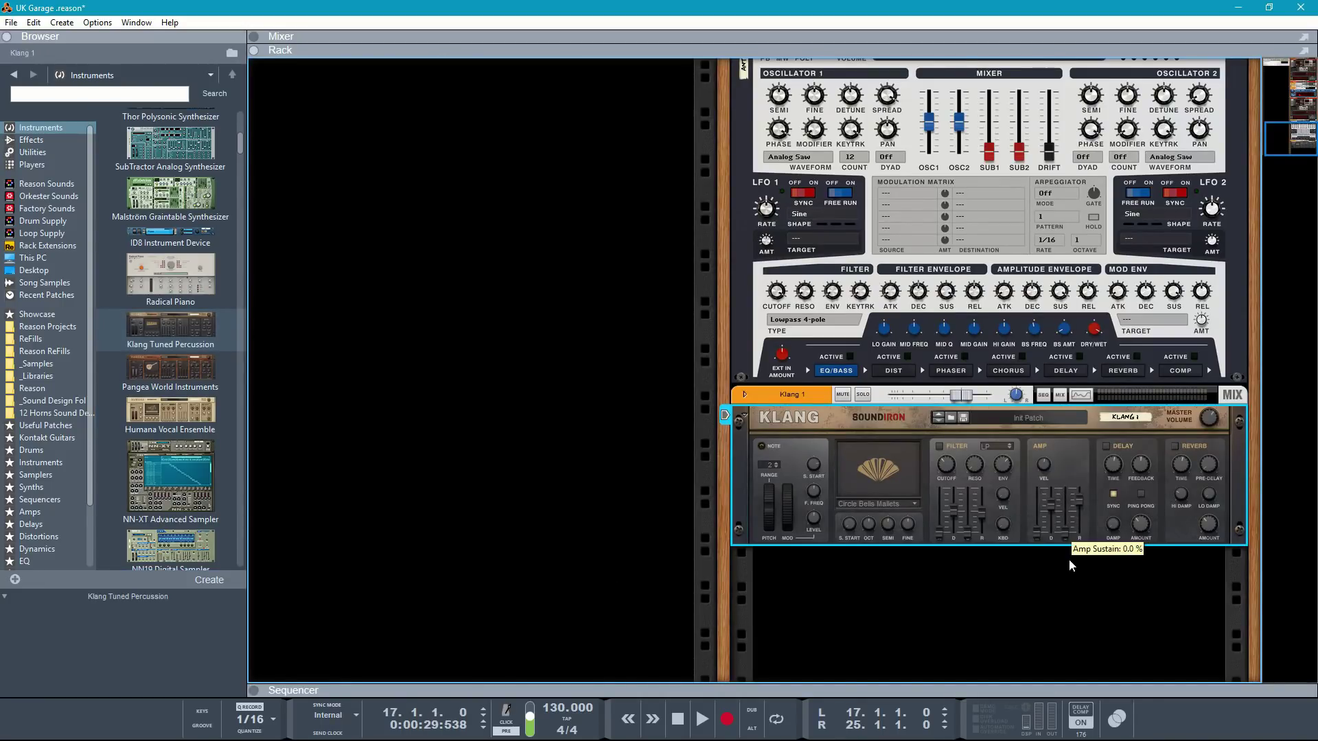
pyautogui.moveTo(1077, 501); pyautogui.dragTo(1053, 510)
pyautogui.moveTo(1078, 513)
pyautogui.press('F7')
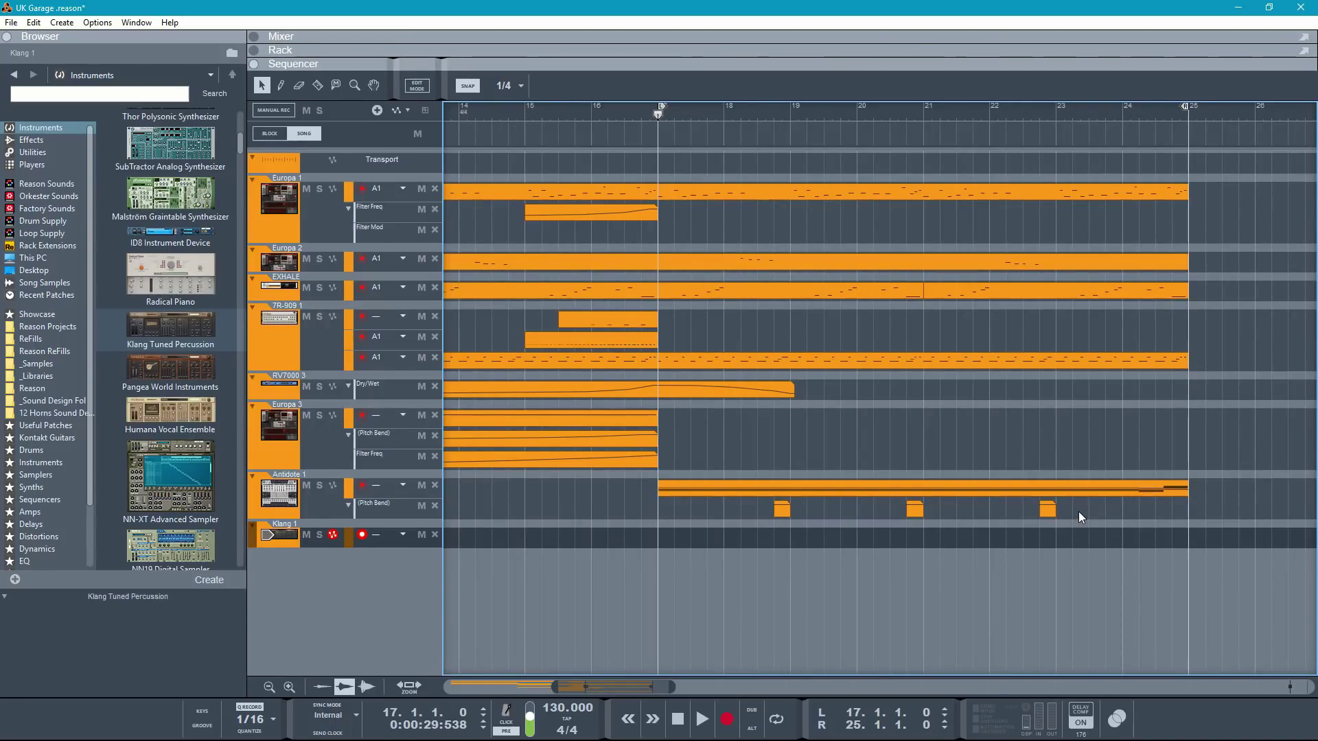
# Step: Record a Klang melody part from bar 17 past bar 25 and play it back
pyautogui.hotkey('ctrl', 'Return')
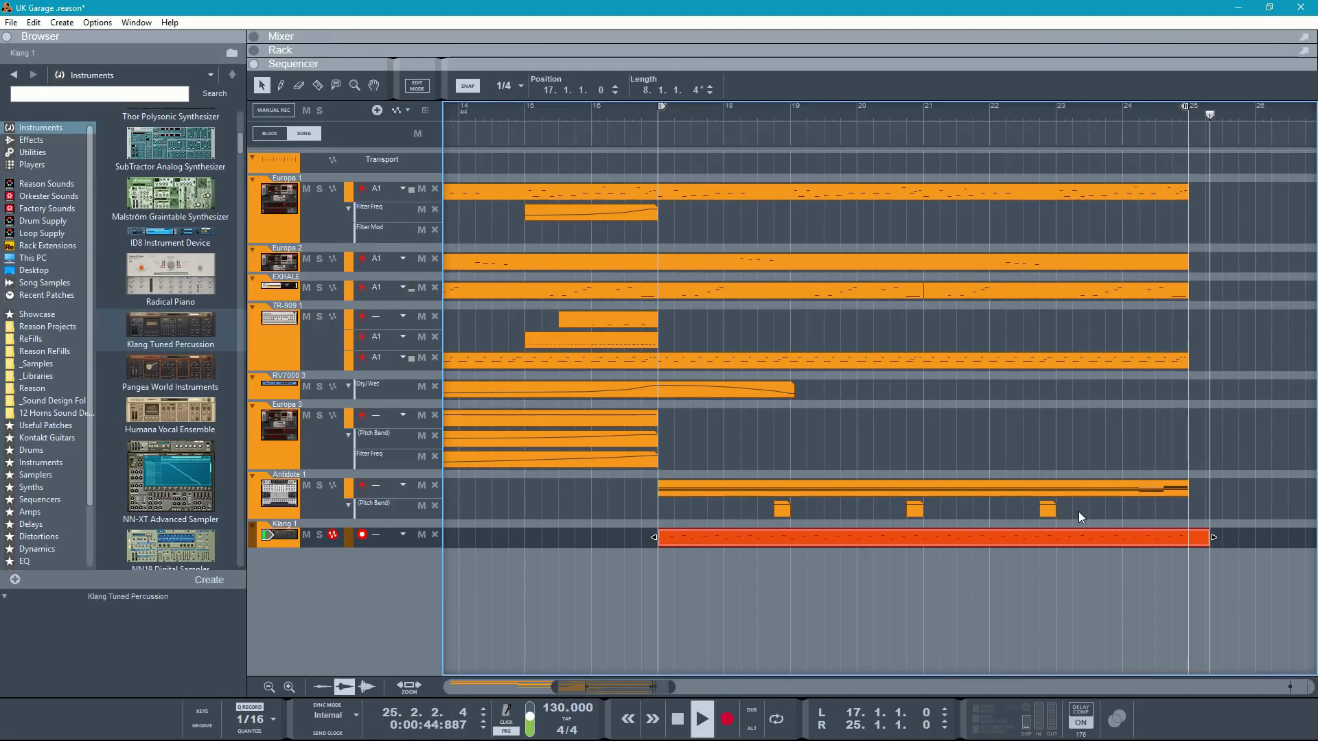
pyautogui.press('space')
pyautogui.press('space')
# Step: Assign groove channel A1 to the Klang lane and trim its clip to end at bar 25
pyautogui.click(382, 535)
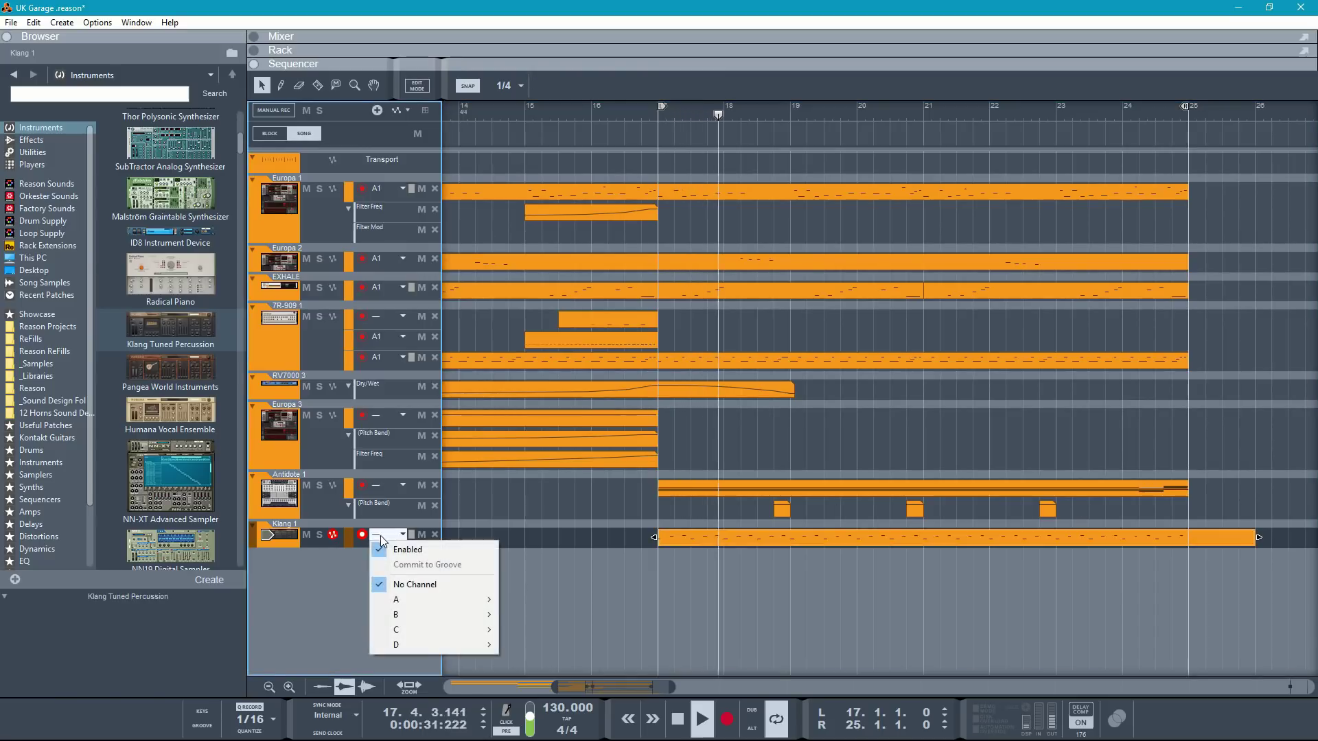
pyautogui.moveTo(421, 596)
pyautogui.click(542, 599)
pyautogui.moveTo(1258, 537); pyautogui.dragTo(1188, 603)
# Step: Set the mixer levels of Klang to -2.22 dB and Europa 2 to 3.95 dB, and check the balance in the sequencer
pyautogui.press('F5')
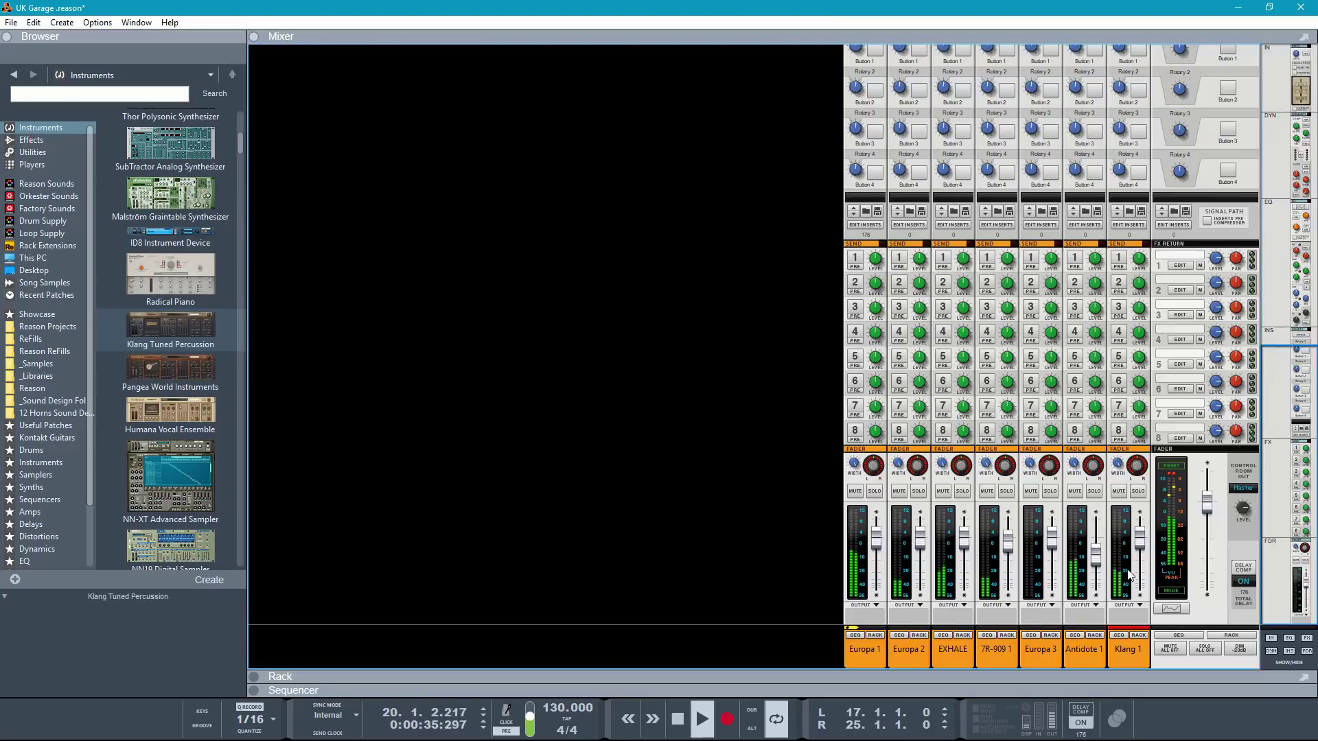
pyautogui.moveTo(1140, 549)
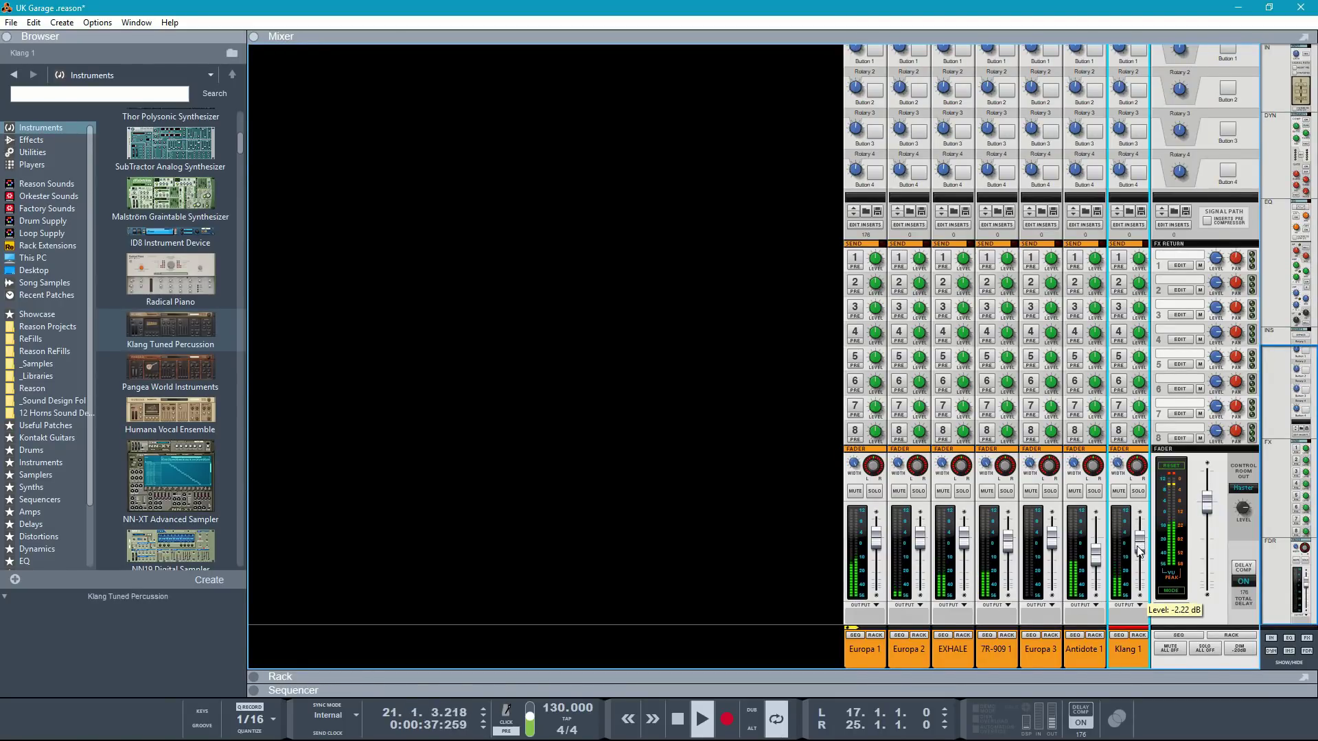
pyautogui.moveTo(920, 542); pyautogui.dragTo(921, 535)
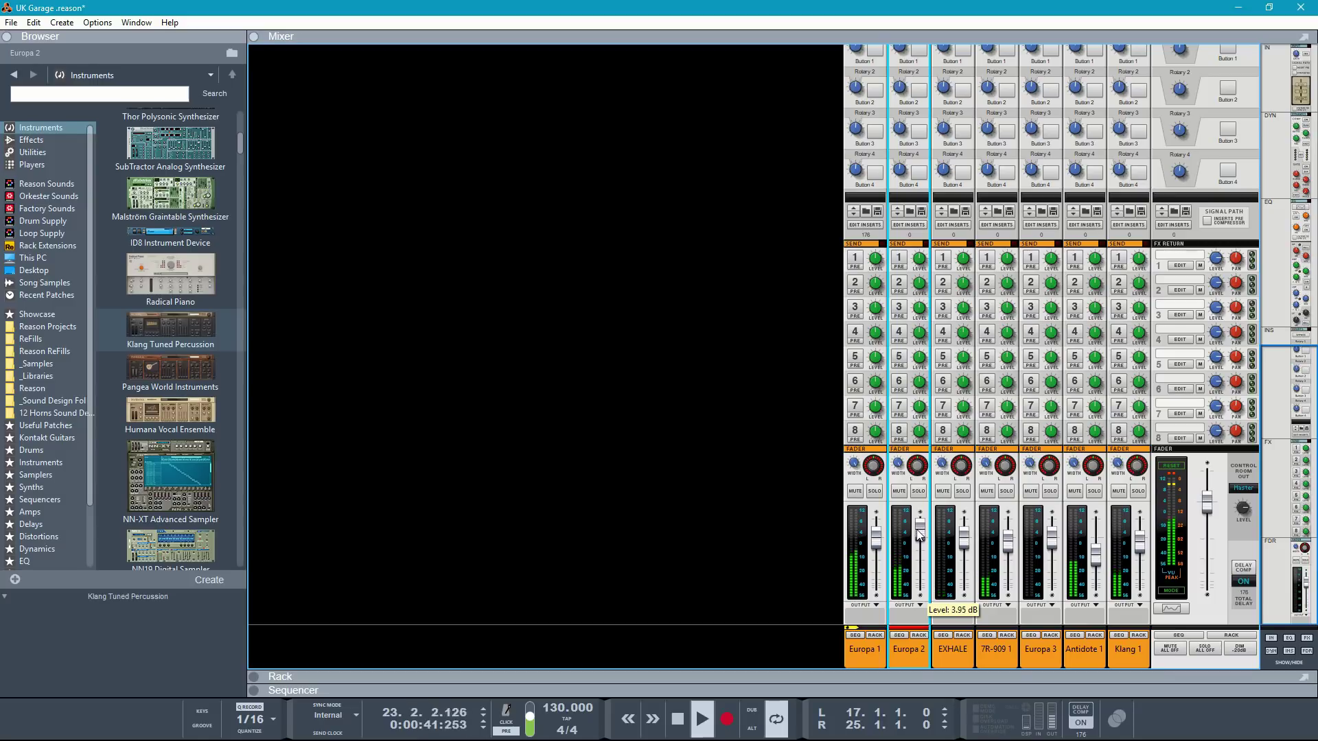
pyautogui.press('F7')
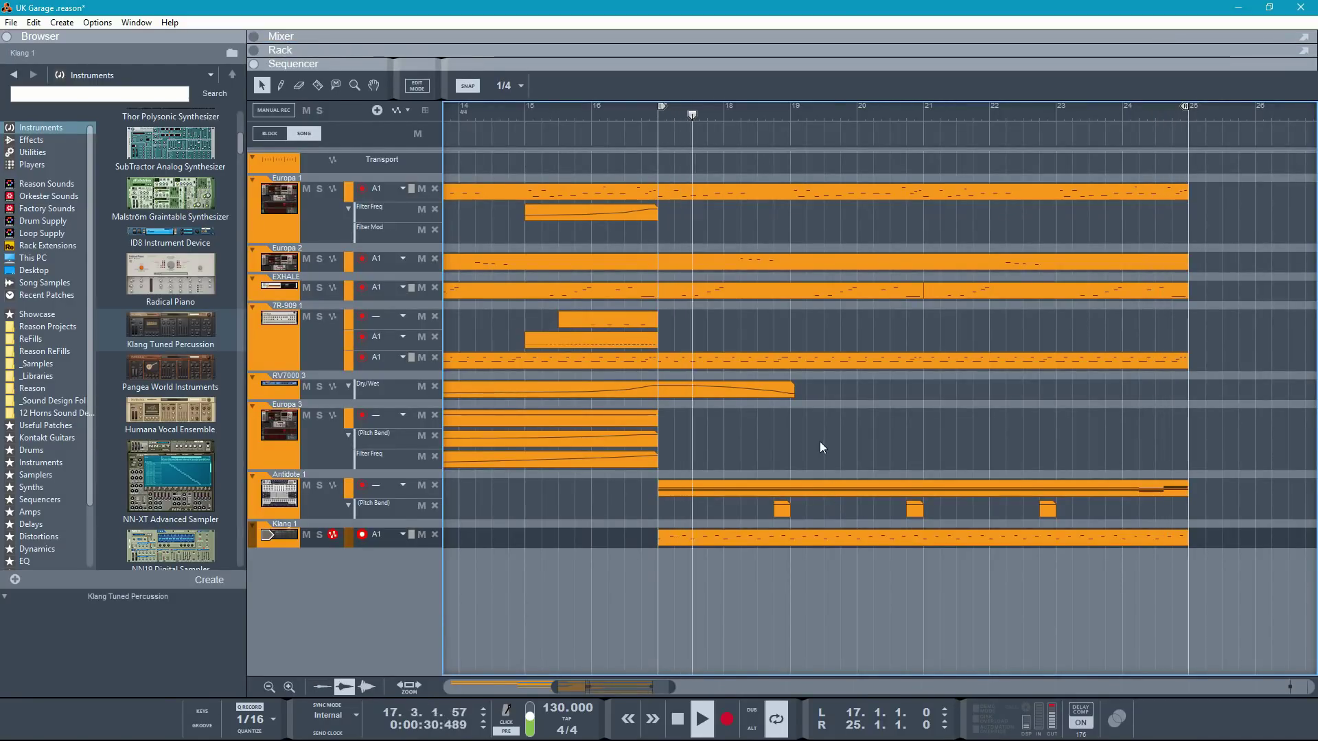
pyautogui.press('space')
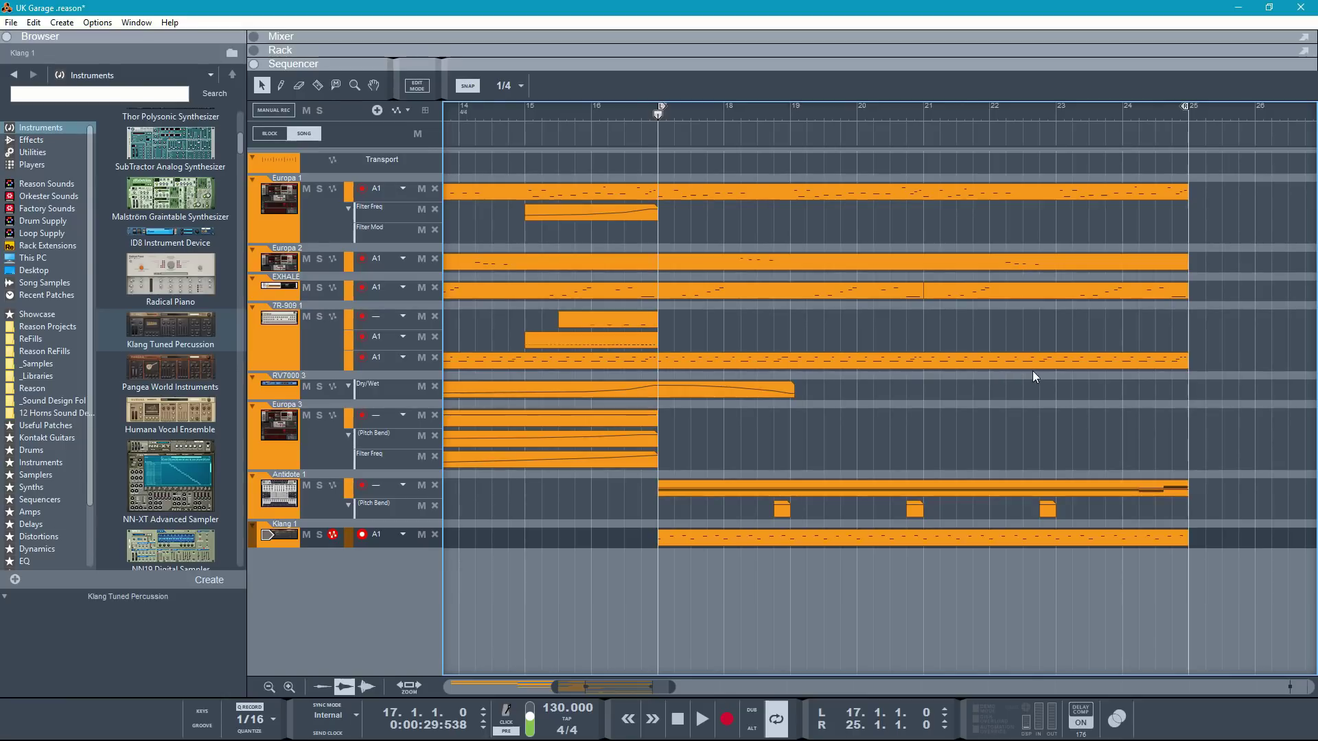
# Step: Add a Kong Drum Designer below the Klang track and show it in the rack
pyautogui.scroll(3, 166, 207)
pyautogui.moveTo(174, 177); pyautogui.dragTo(360, 597)
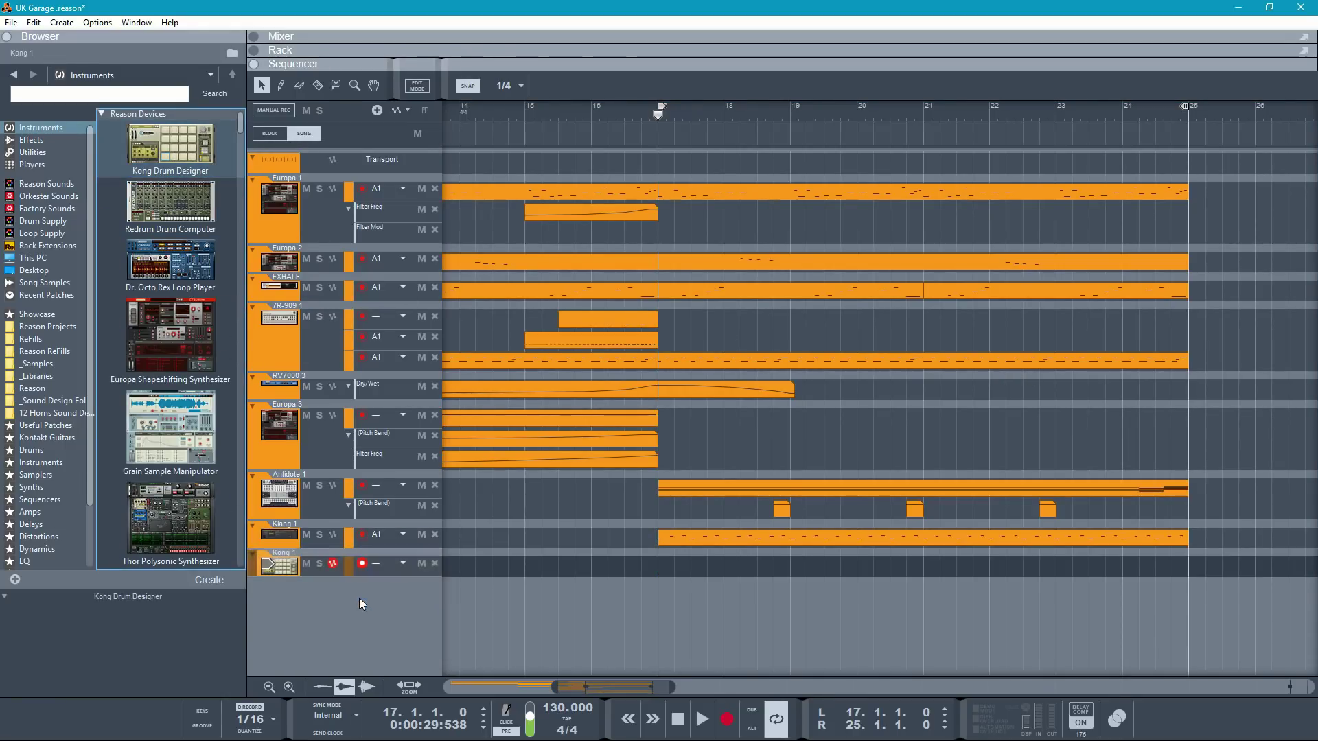
pyautogui.press('F6')
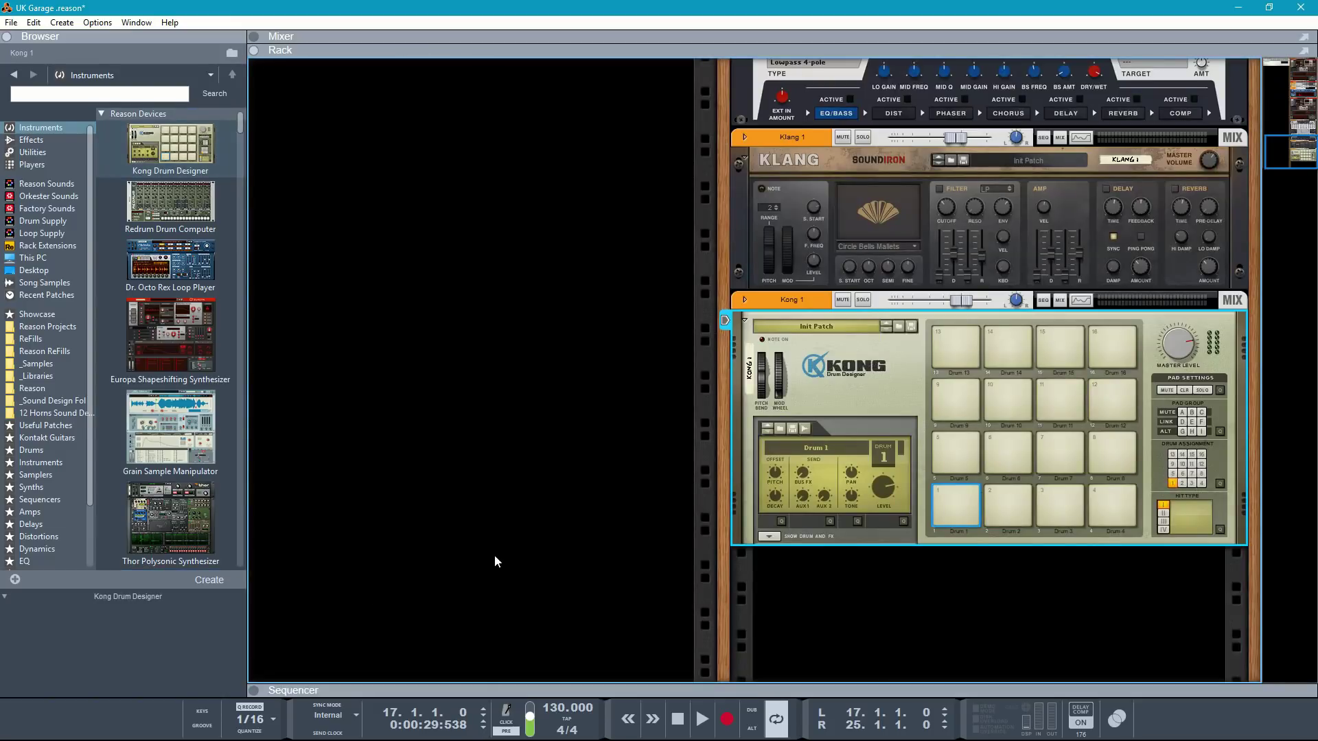
# Step: Load Bd_mid_compression.wav from Drum Supply's Bass Drums folder onto Kong's pad 1 and lower that drum's decay offset
pyautogui.click(48, 223)
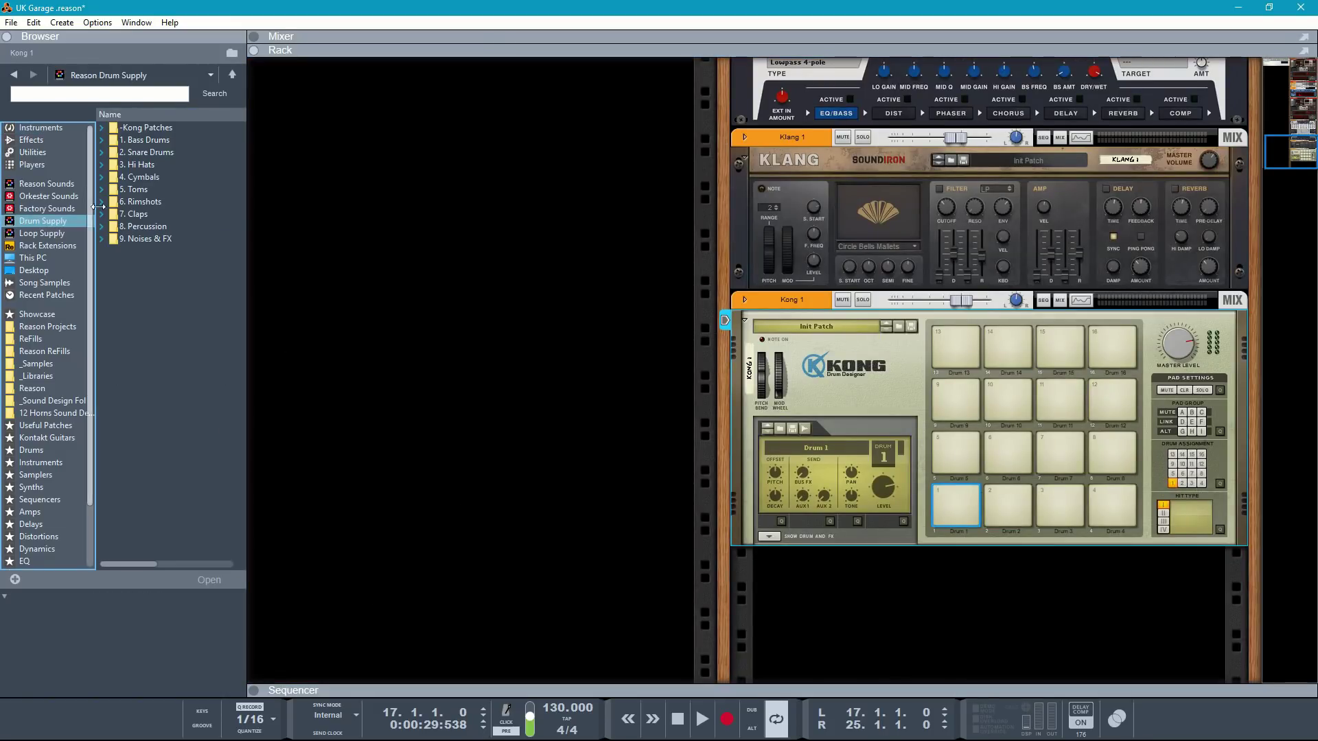
pyautogui.click(133, 154)
pyautogui.doubleClick(150, 142)
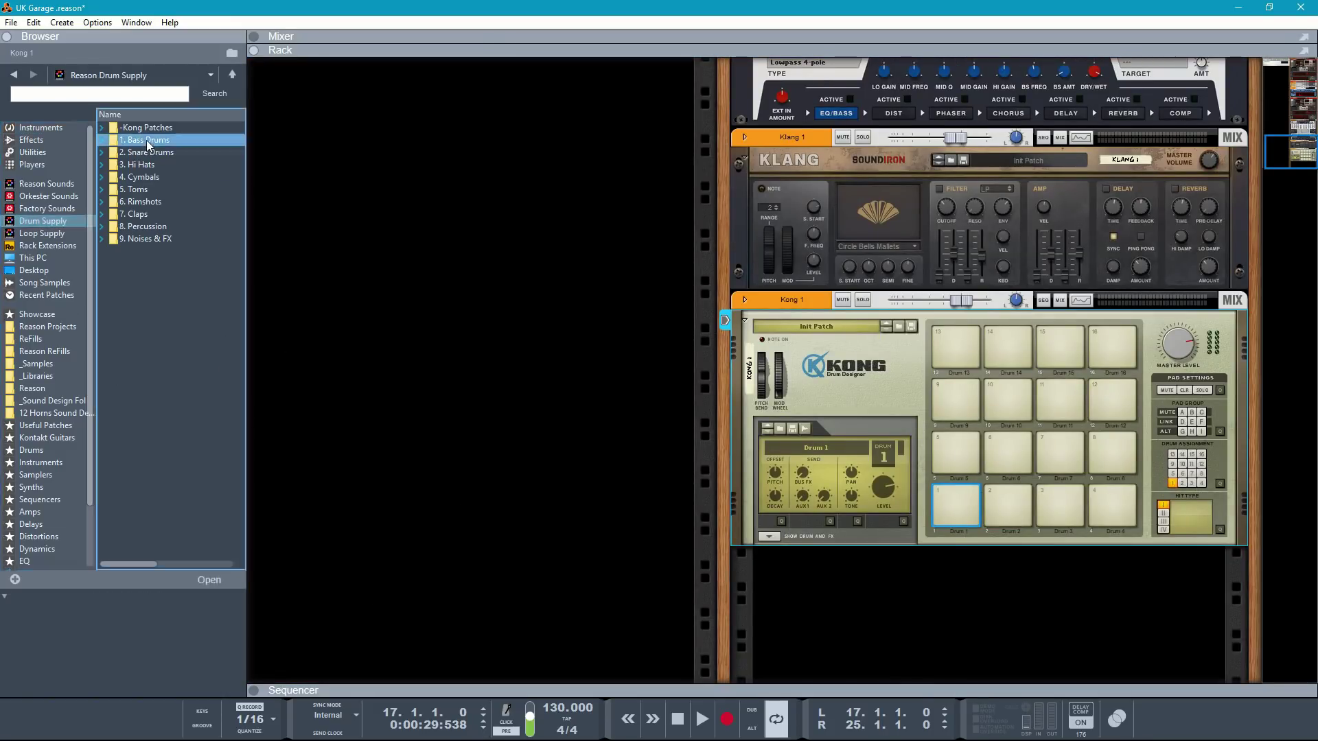
pyautogui.scroll(-10, 177, 412)
pyautogui.click(182, 201)
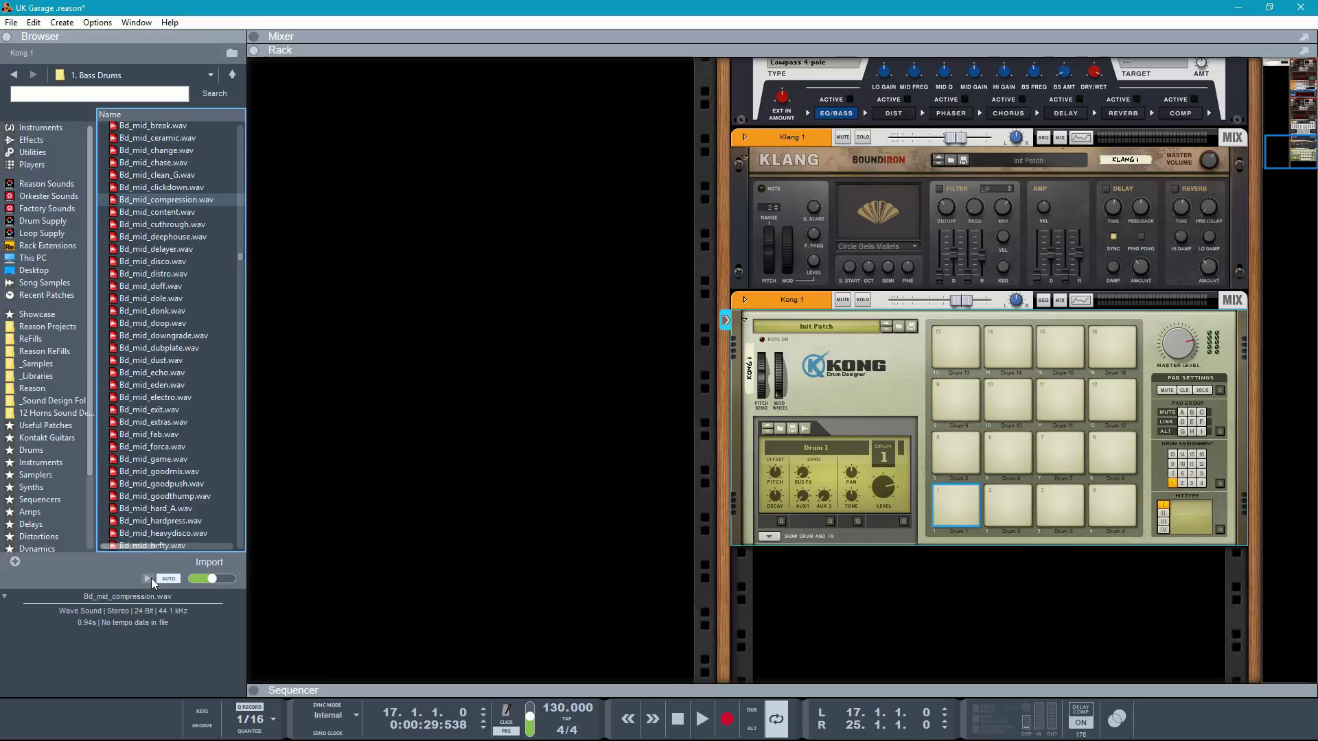
pyautogui.moveTo(165, 203); pyautogui.dragTo(971, 516)
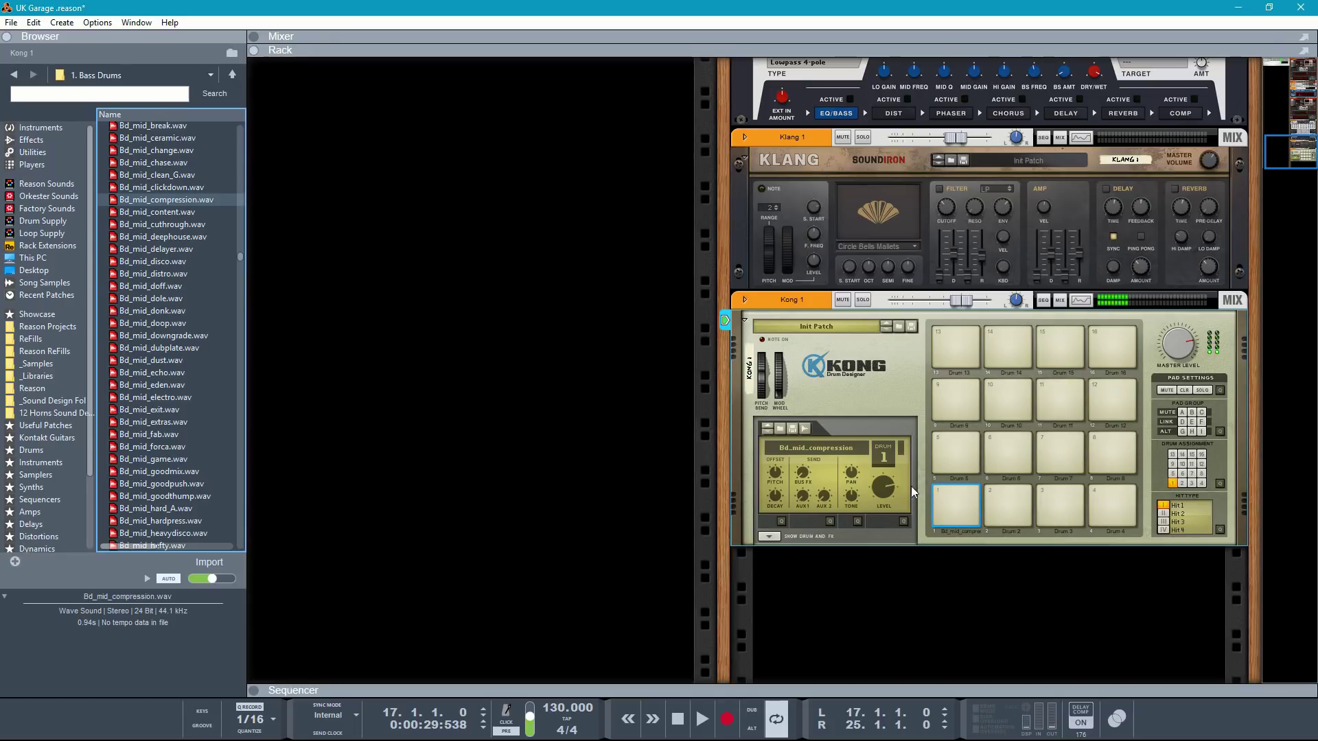
pyautogui.moveTo(780, 506); pyautogui.dragTo(779, 536)
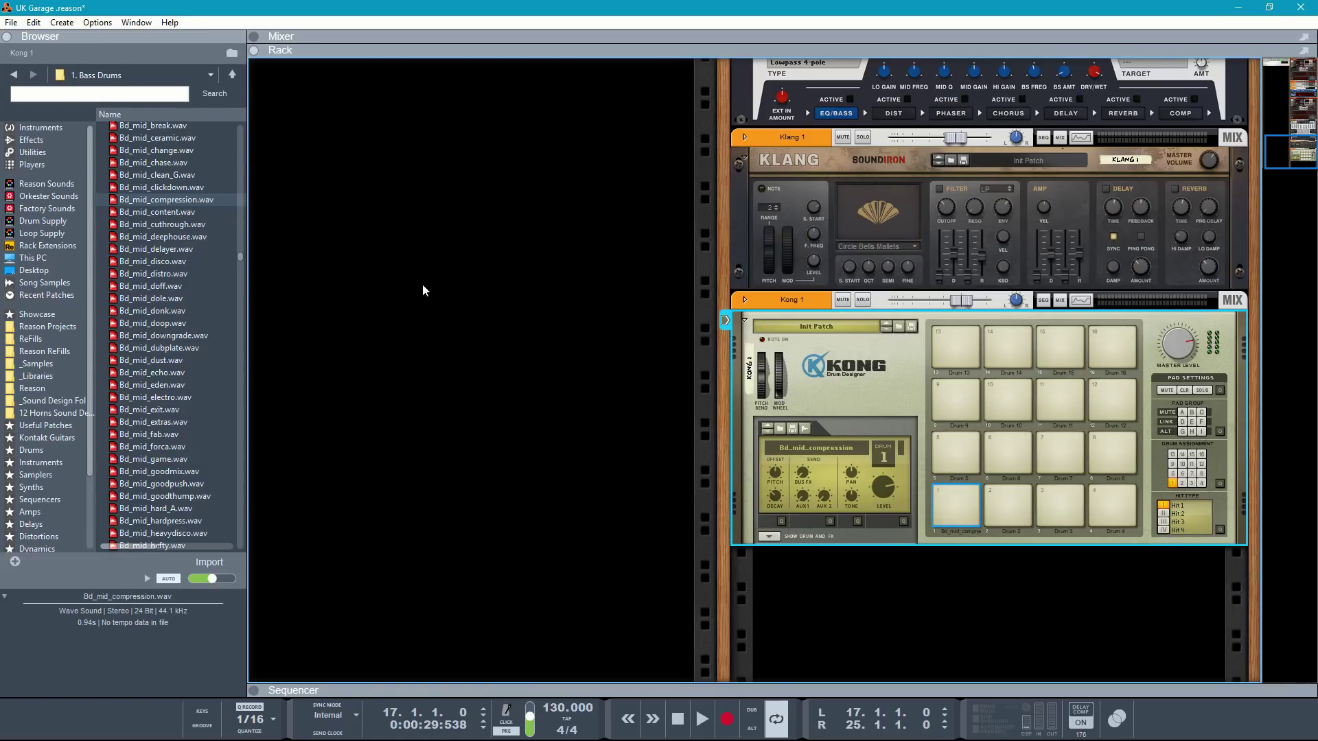
# Step: Audition samples in the Snare Drums folder and load Sd_808_indie.wav onto Kong's pad 3
pyautogui.click(232, 74)
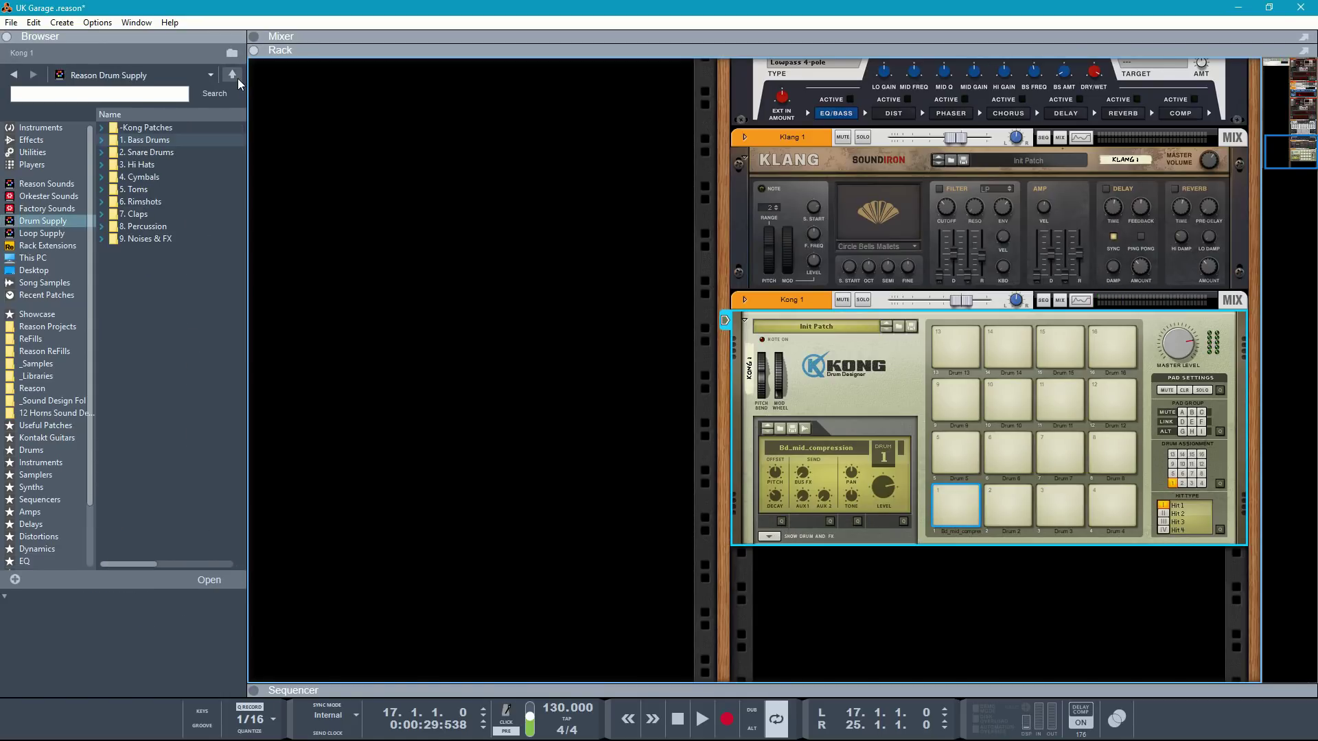
pyautogui.doubleClick(146, 153)
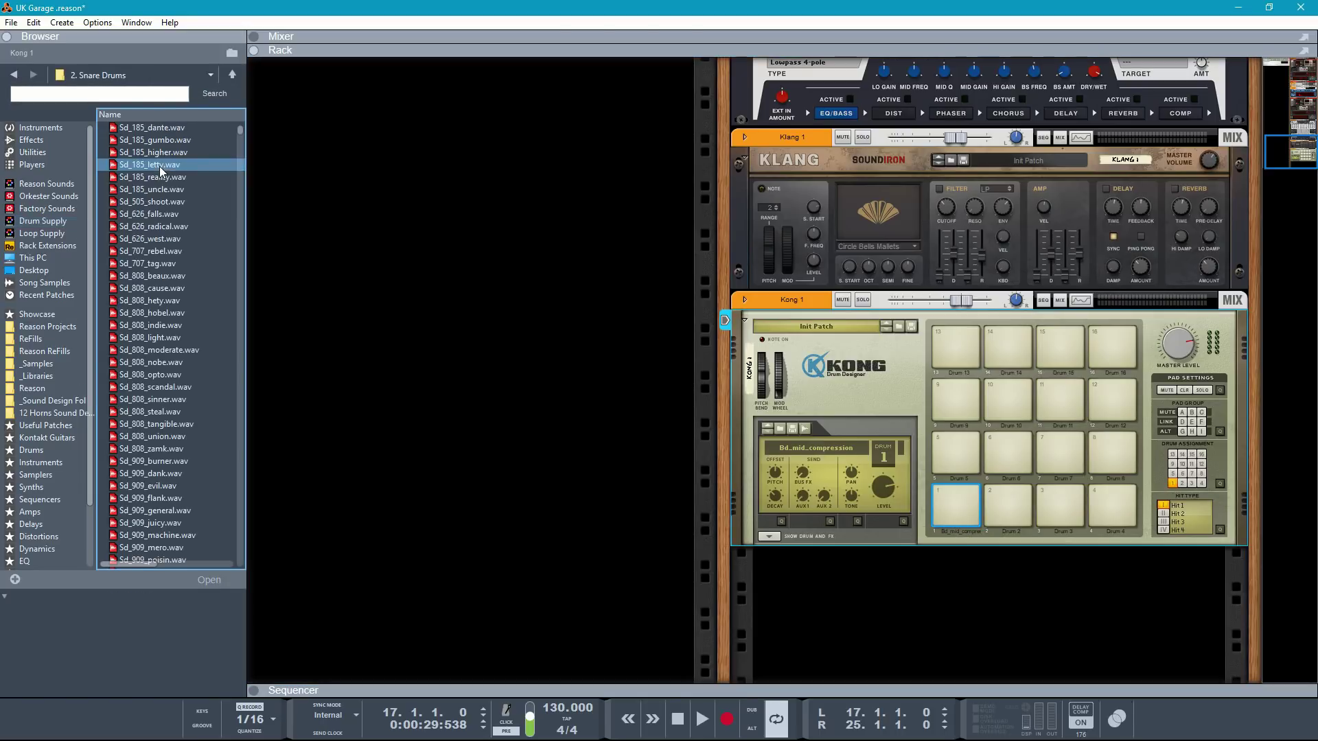
pyautogui.click(175, 289)
pyautogui.click(165, 277)
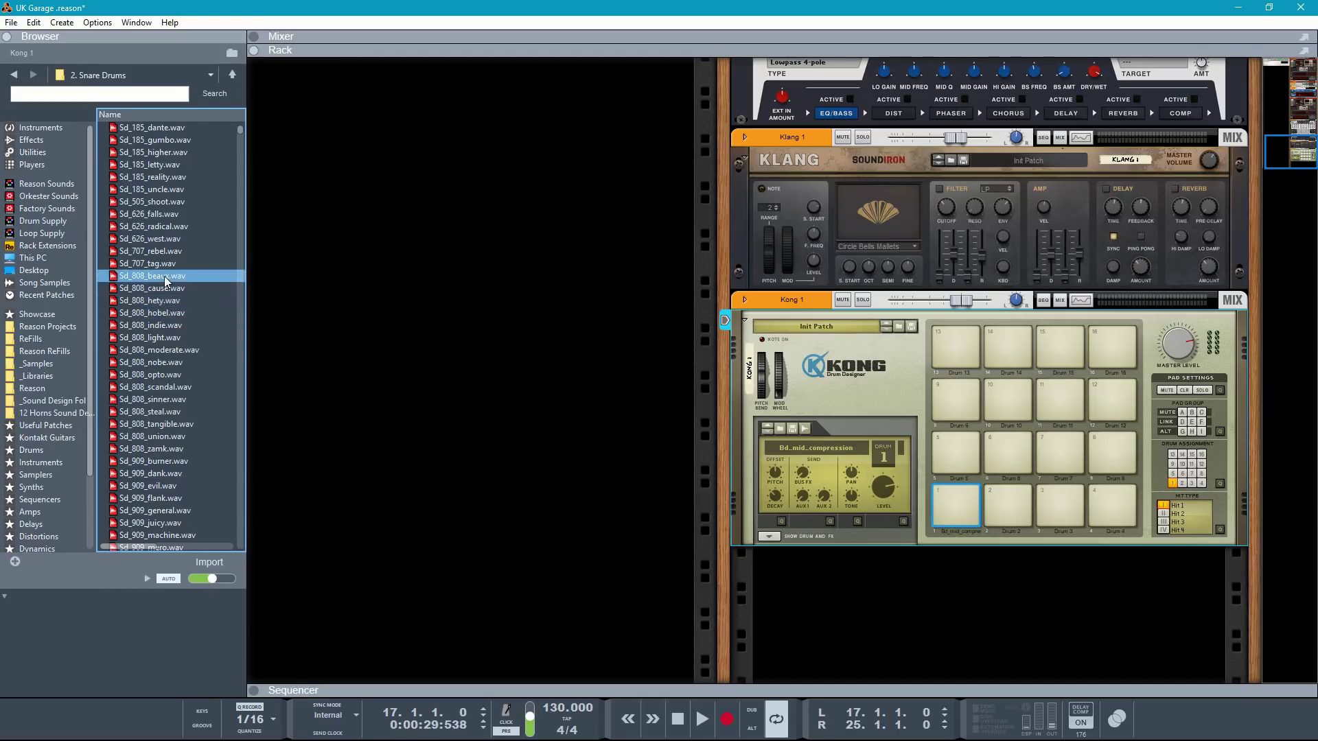
pyautogui.click(161, 338)
pyautogui.click(161, 328)
pyautogui.moveTo(162, 328); pyautogui.dragTo(1059, 506)
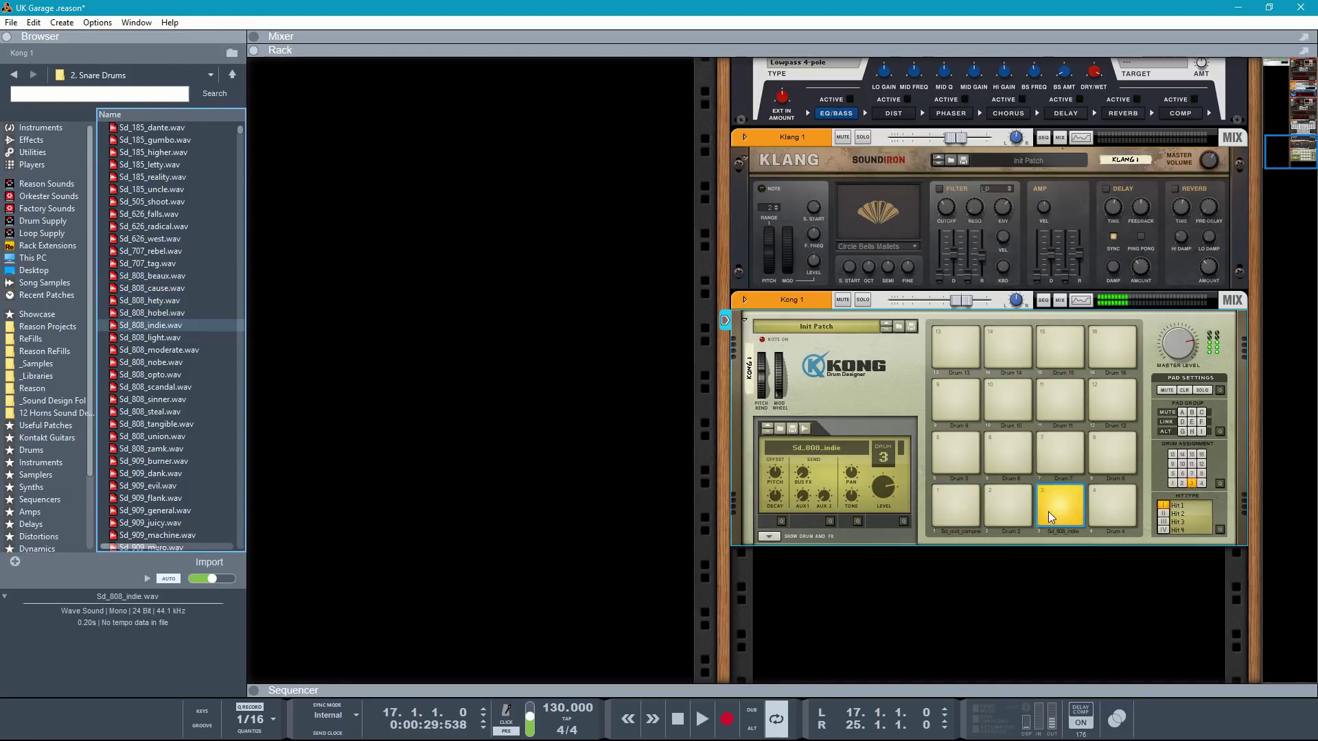
# Step: Show Kong's drum module and add Rim_808_grey.wav from the Rimshots folder as a second sample layer on pad 3
pyautogui.click(768, 537)
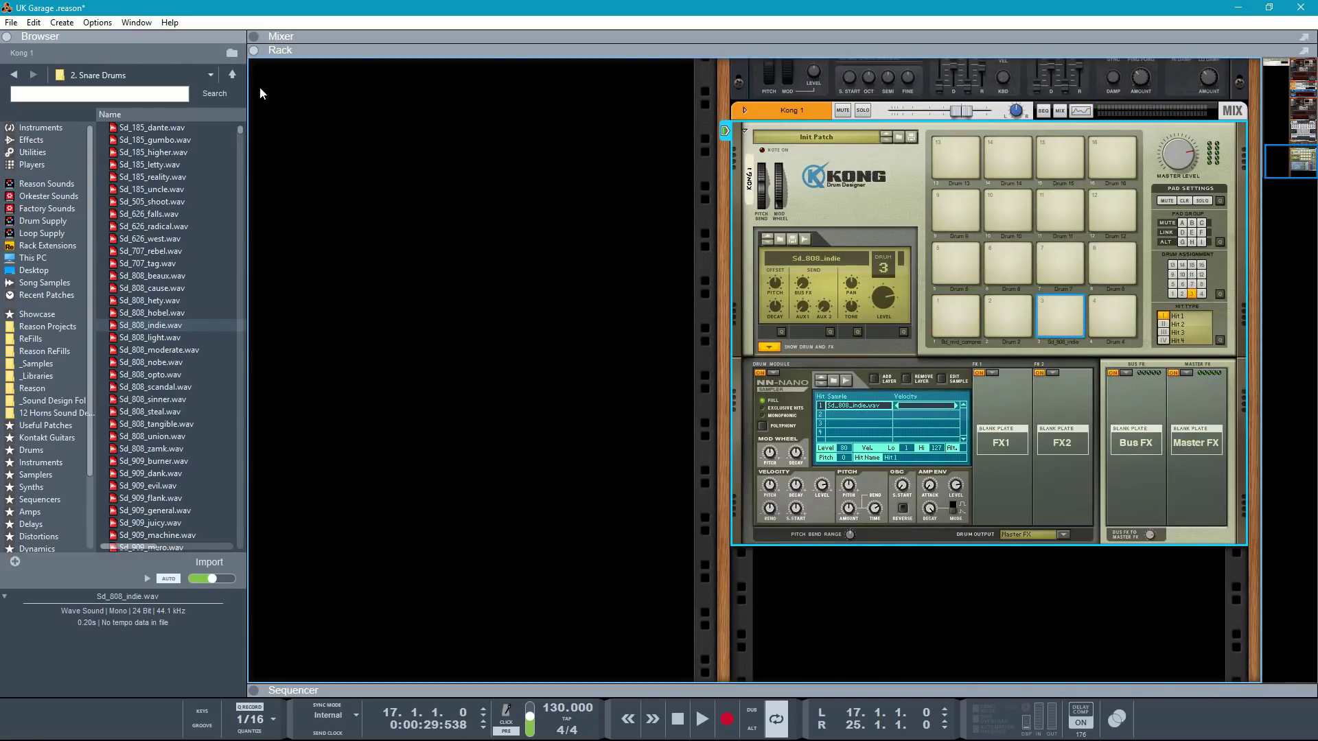
pyautogui.click(234, 74)
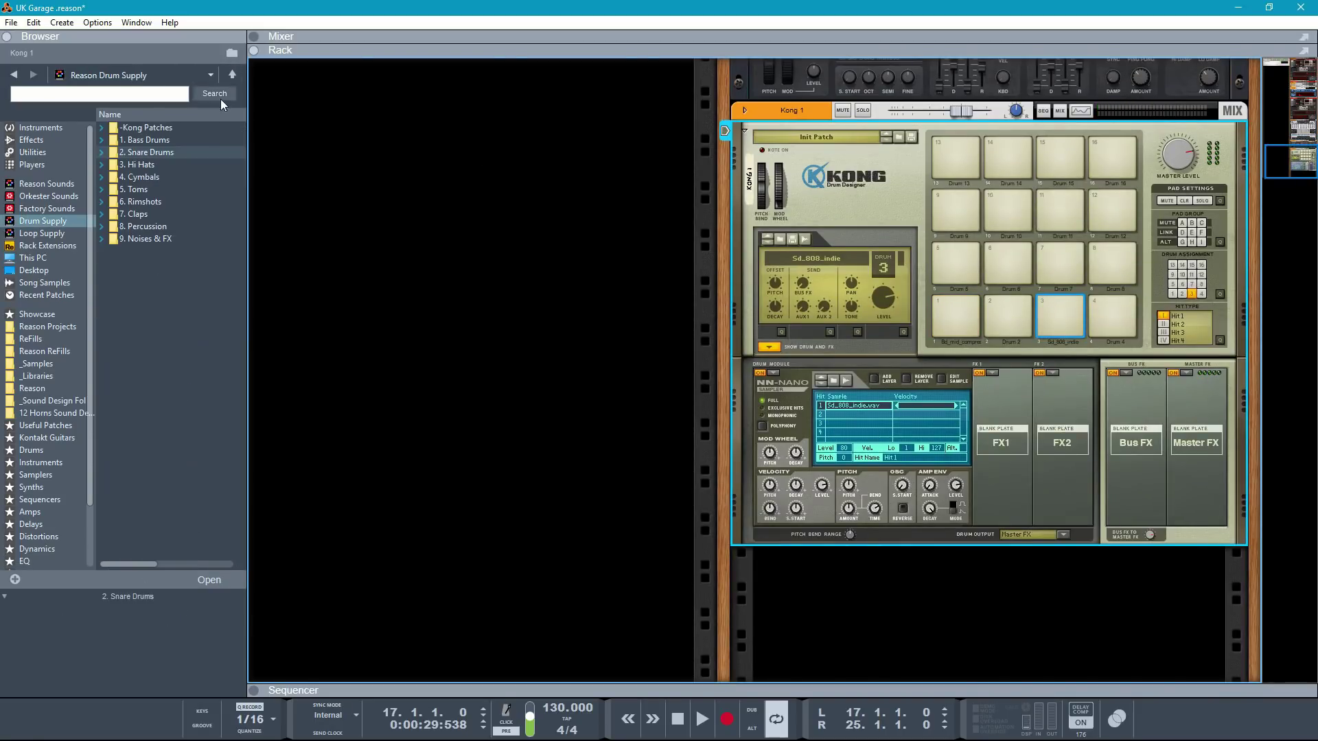
pyautogui.doubleClick(146, 204)
pyautogui.click(151, 164)
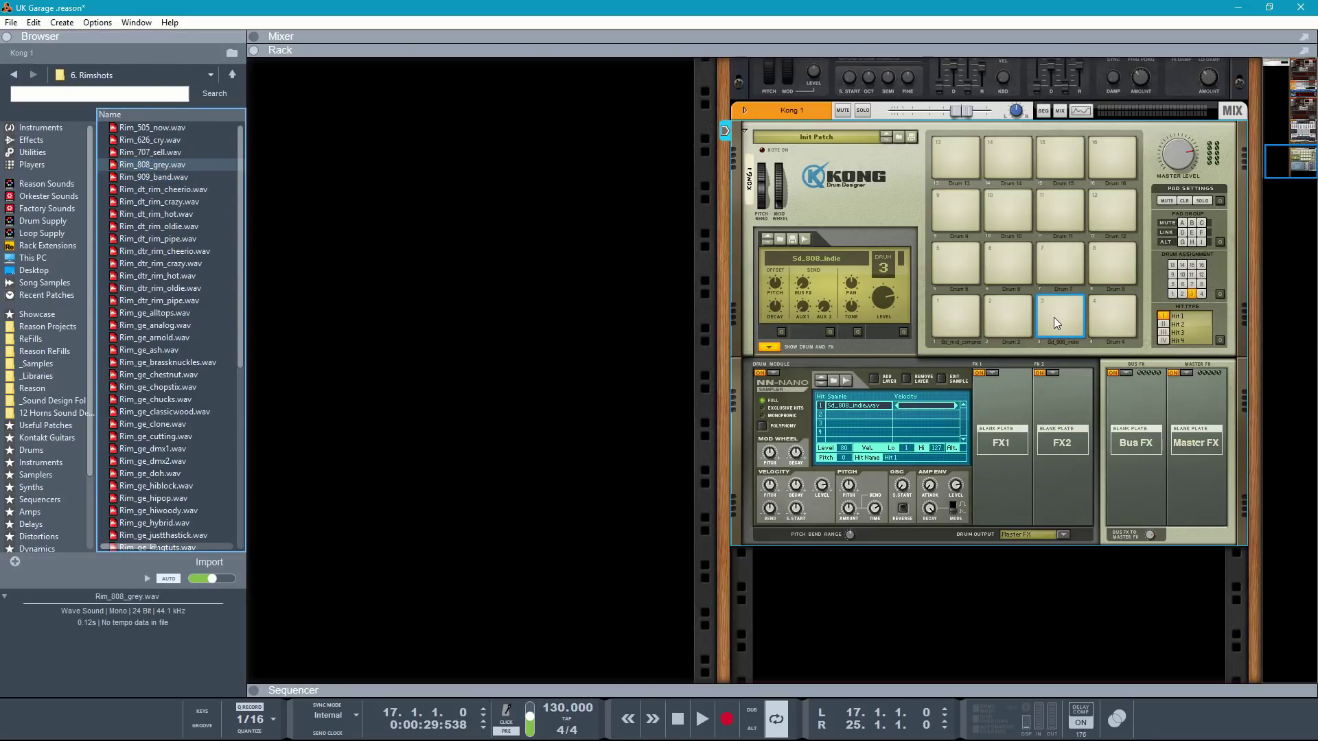
pyautogui.click(873, 379)
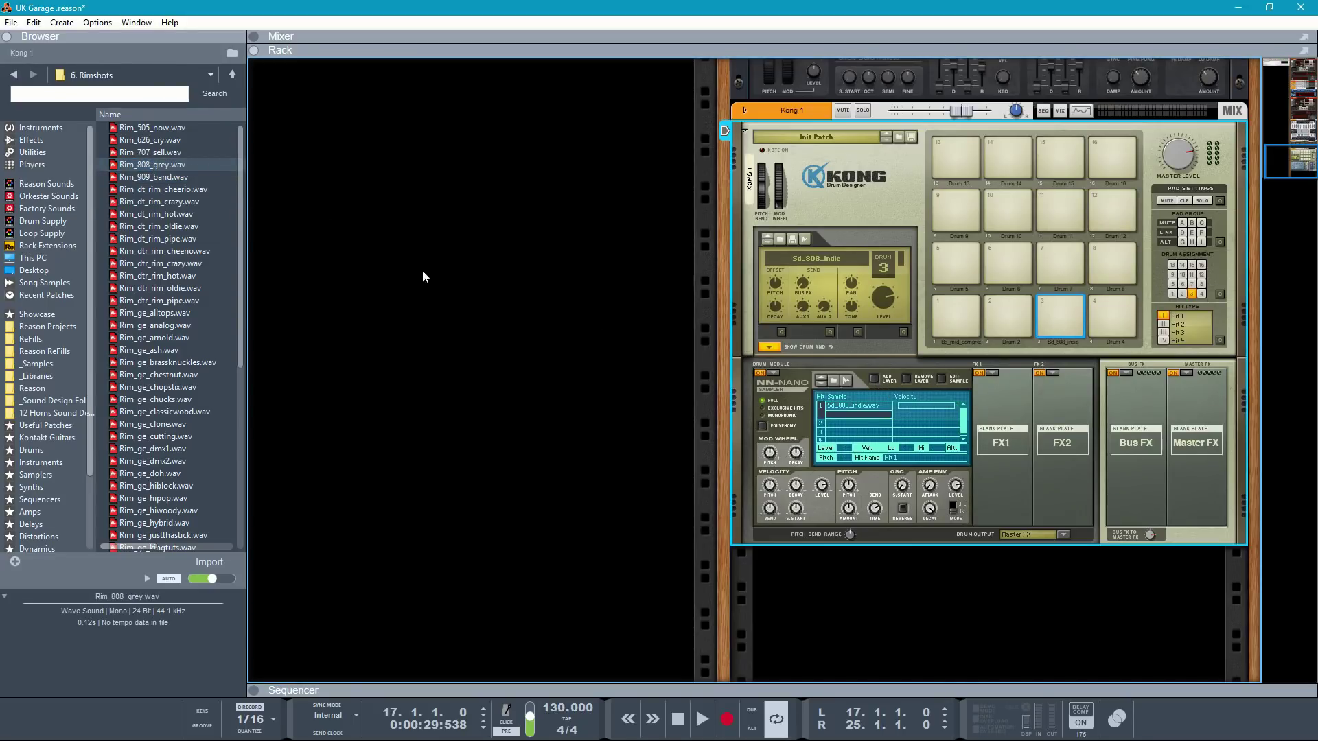
pyautogui.moveTo(151, 164); pyautogui.dragTo(851, 443)
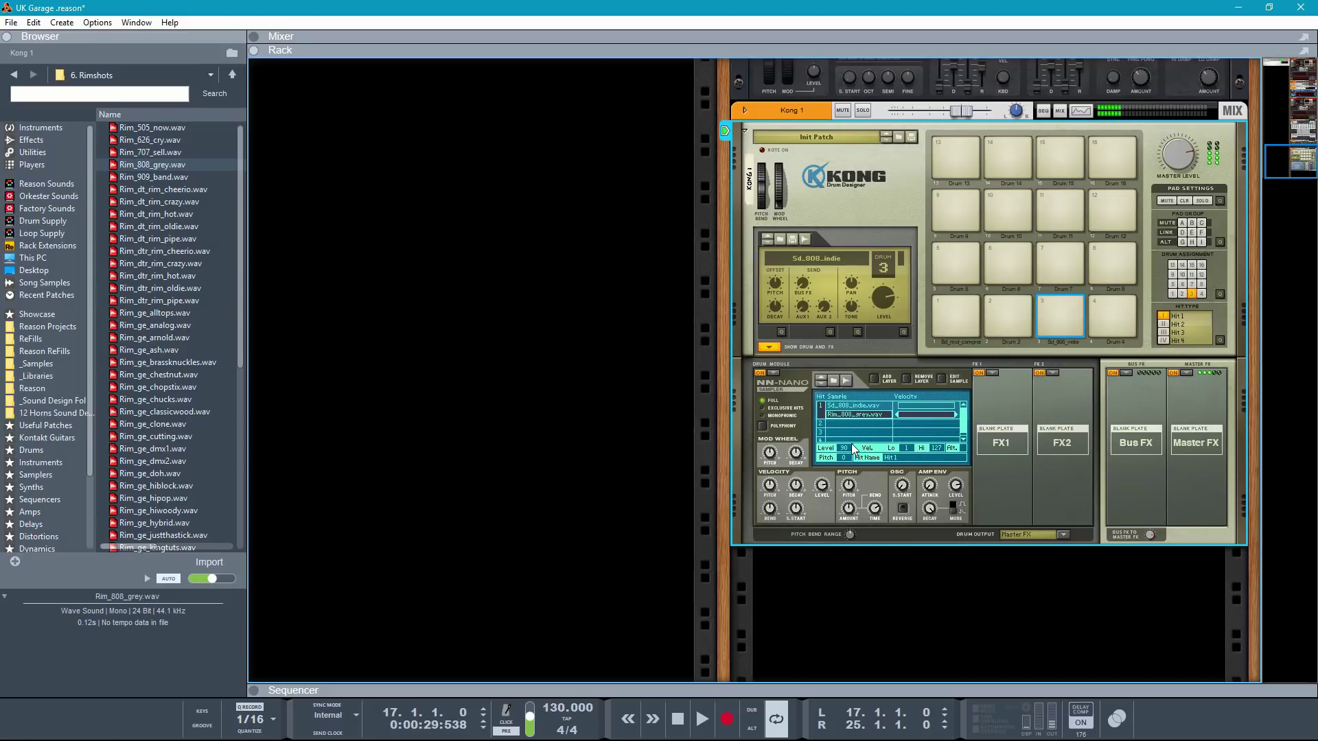
# Step: Add Clp_dh_tight.wav from the Claps folder as pad 3's third sample layer and play back the loop
pyautogui.click(232, 75)
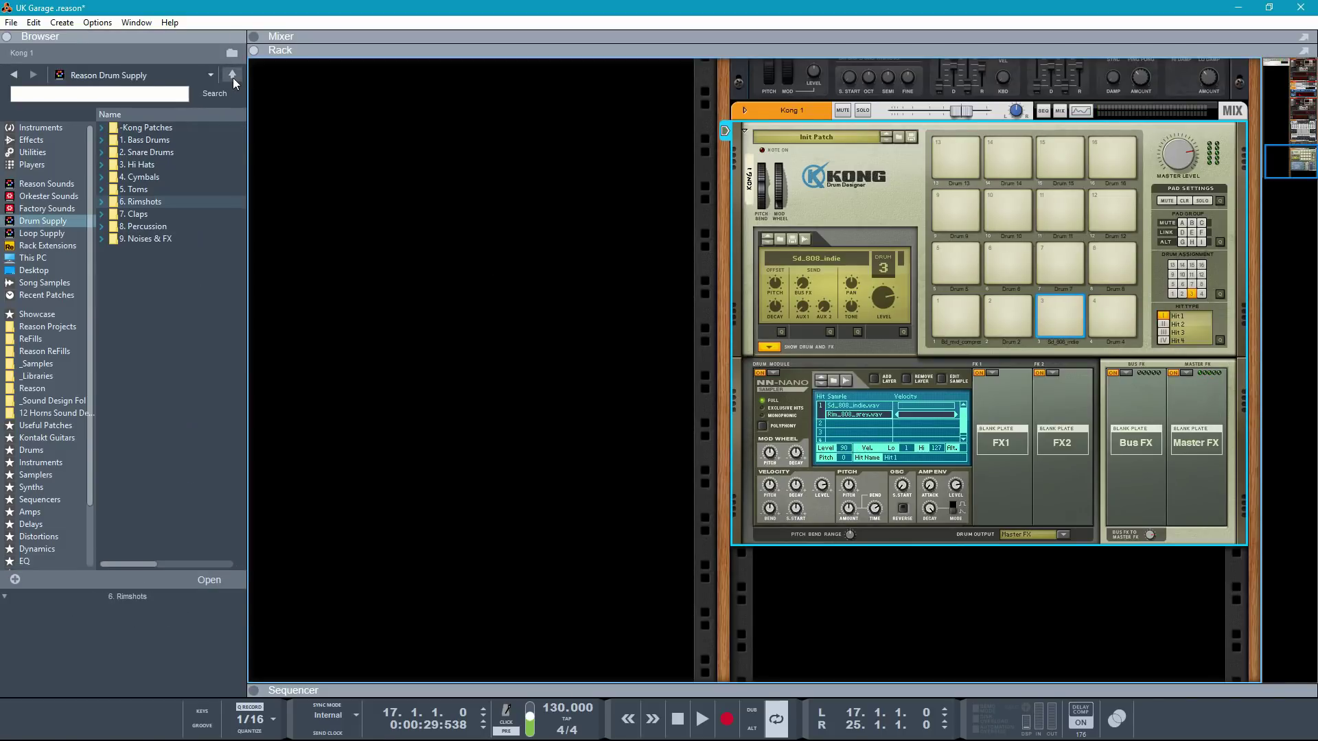
pyautogui.doubleClick(138, 214)
pyautogui.moveTo(151, 276); pyautogui.dragTo(856, 432)
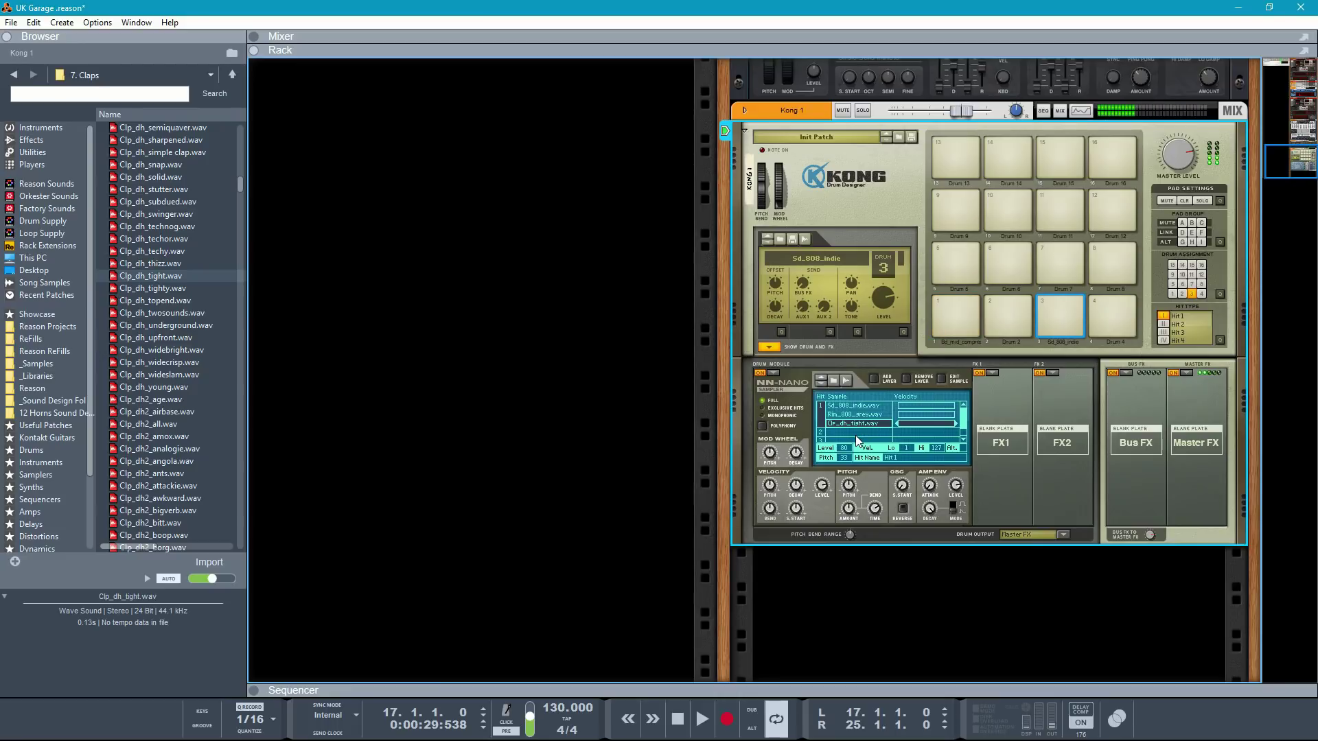
pyautogui.press('space')
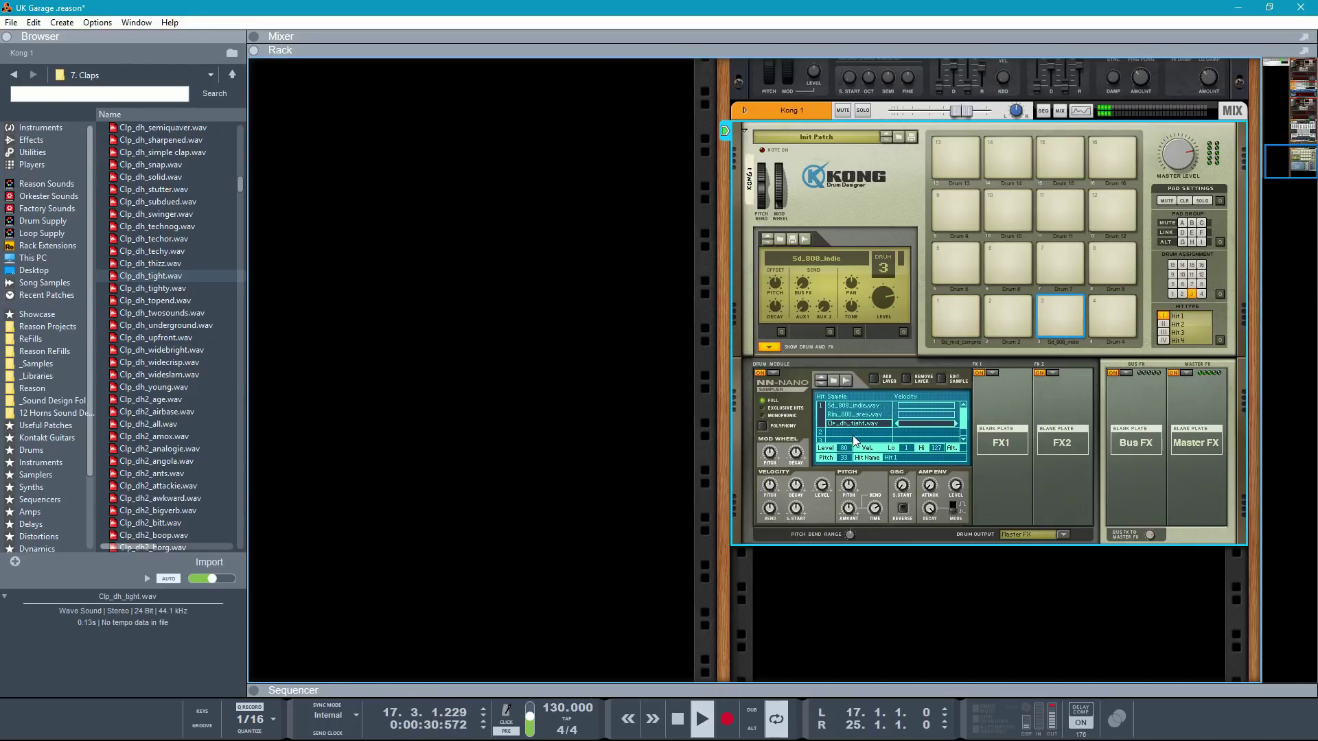
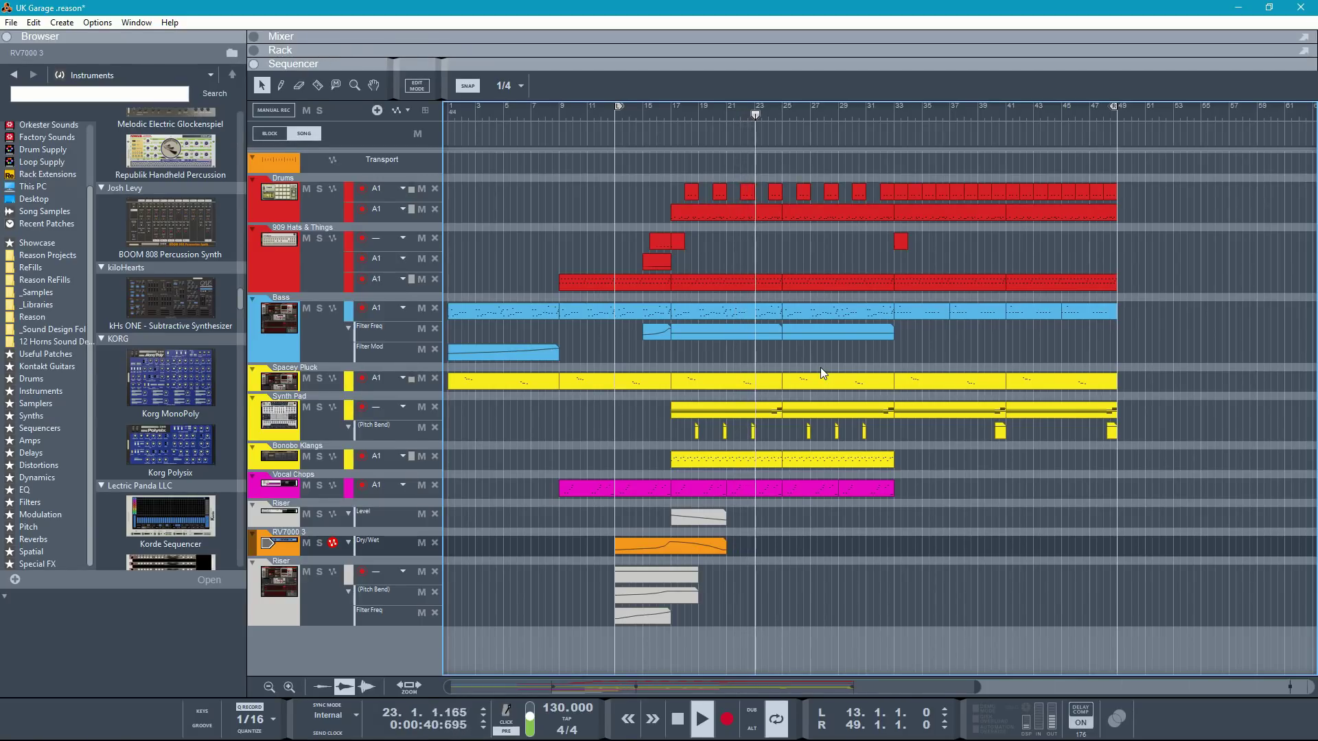
# Step: Stop playback and add Pump Sidechain/Gate Effect from the Dynamics favourites below the rack's Master Section
pyautogui.press('space')
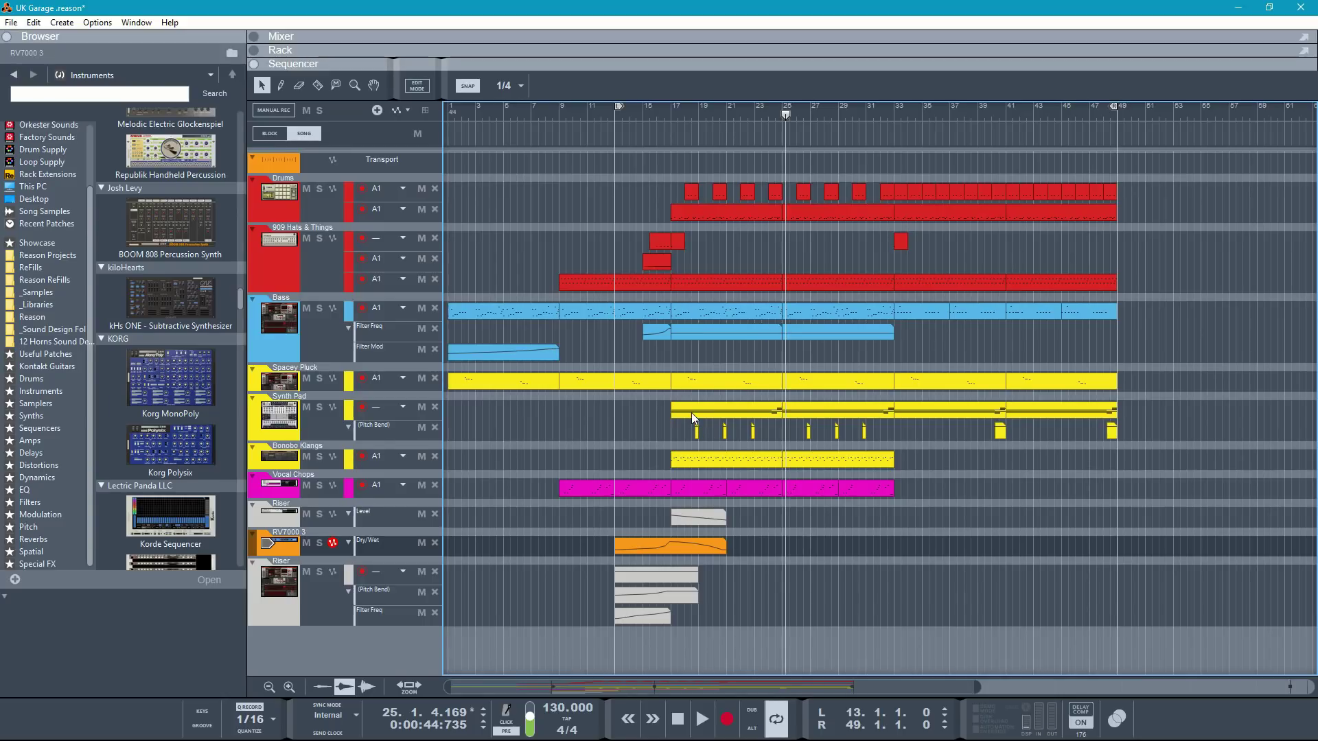
pyautogui.press('F6')
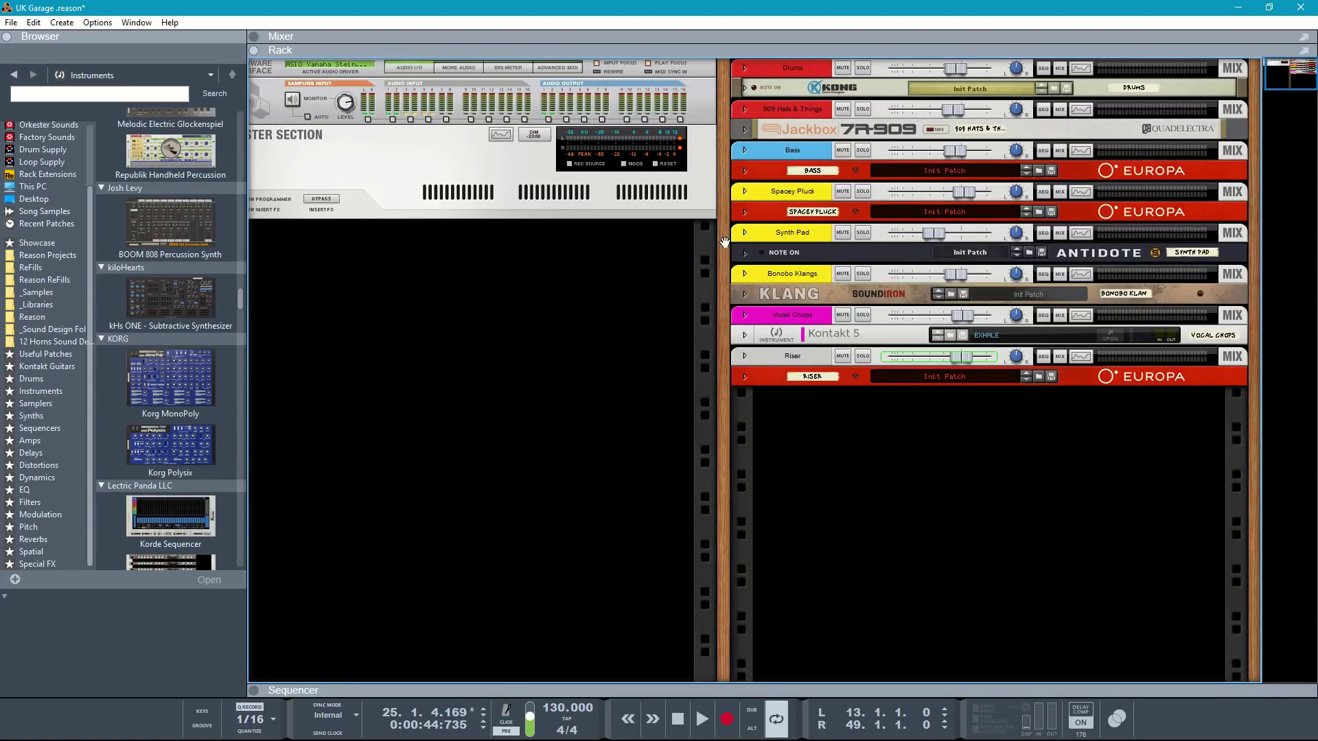
pyautogui.click(90, 316)
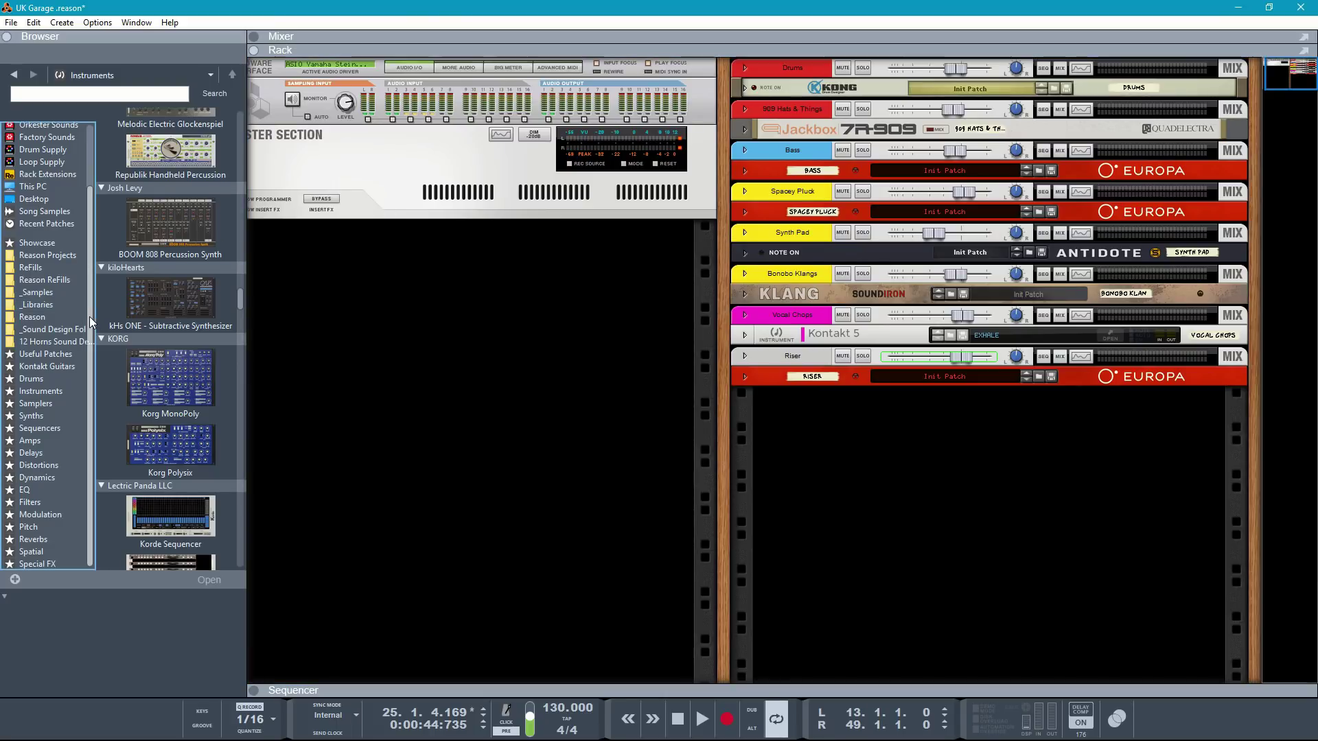
pyautogui.click(43, 477)
pyautogui.moveTo(158, 440); pyautogui.dragTo(582, 271)
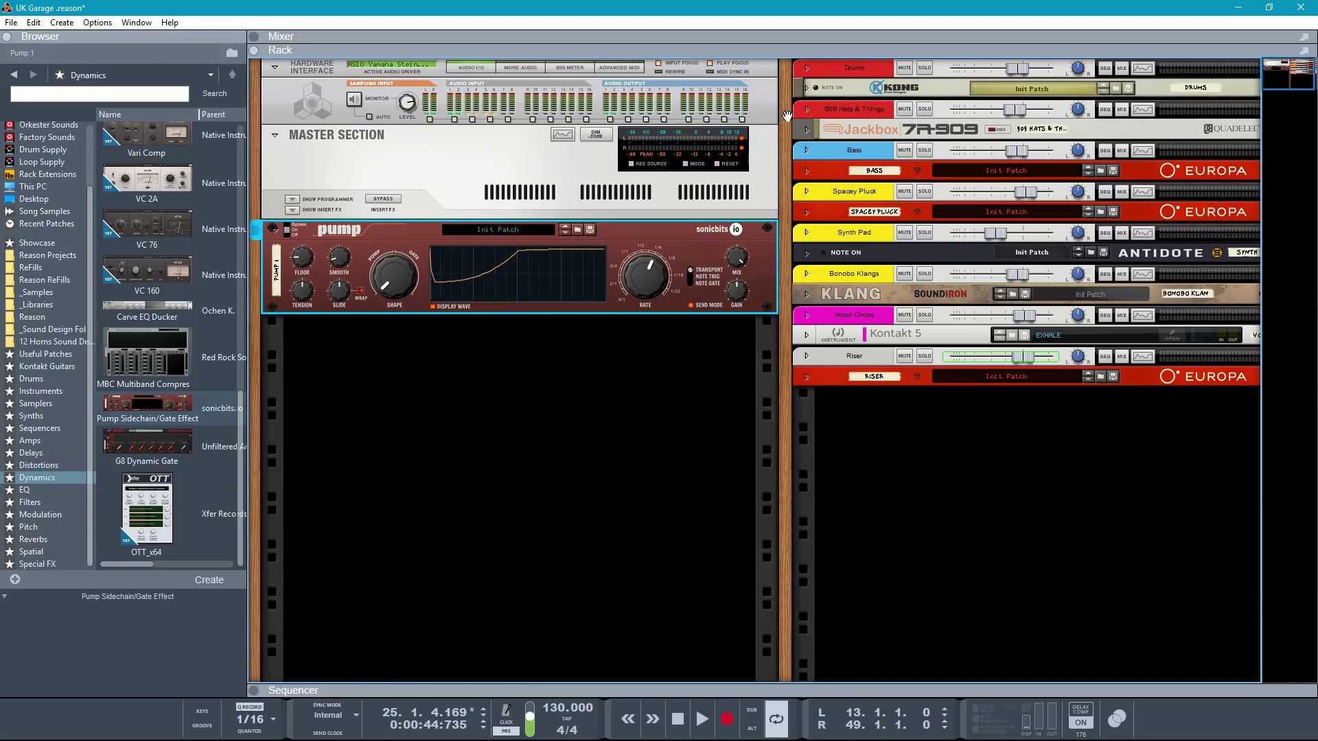
# Step: Unfold the Drums Kong and cable its gate output to Pump's gate trigger input on the back of the rack
pyautogui.click(806, 89)
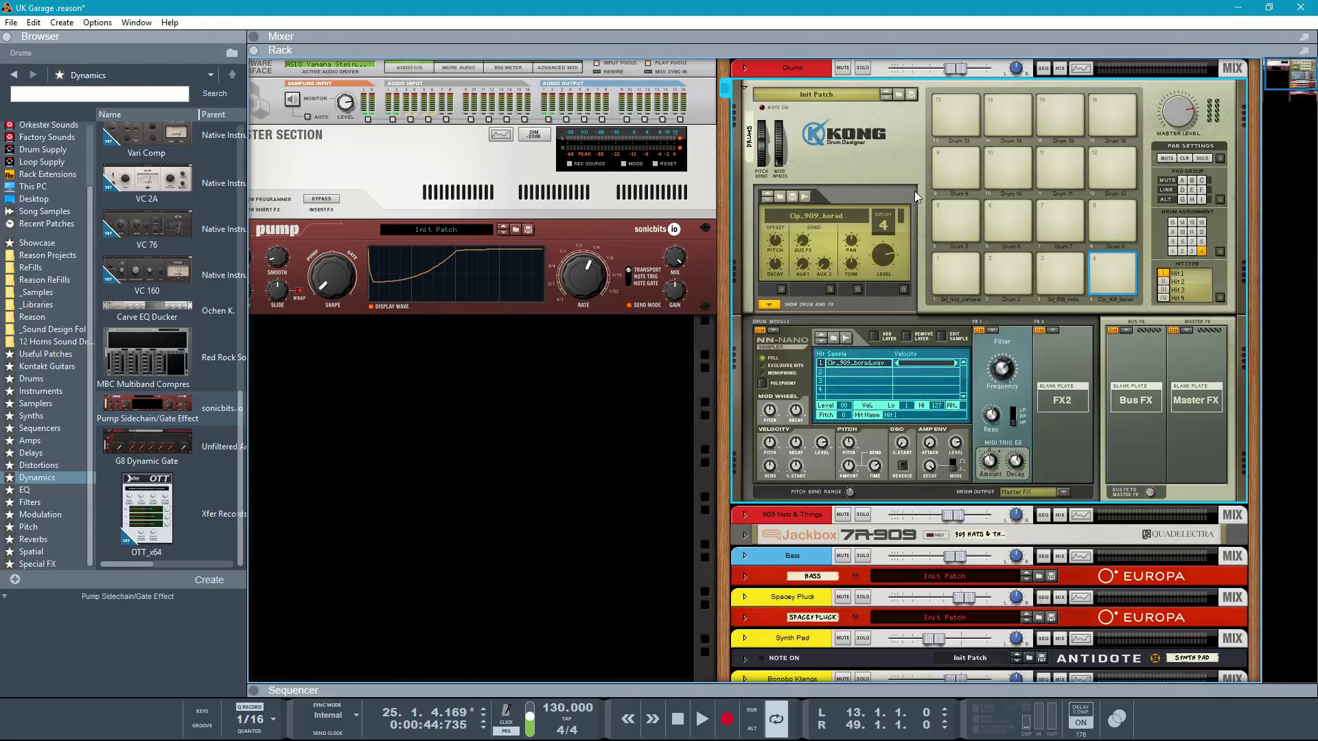
pyautogui.press('Tab')
pyautogui.moveTo(909, 279); pyautogui.dragTo(431, 300)
pyautogui.press('Tab')
# Step: Set the loop start to bar 17 and play from there to check that the drums trigger Pump
pyautogui.press('KP_1')
pyautogui.press('F7')
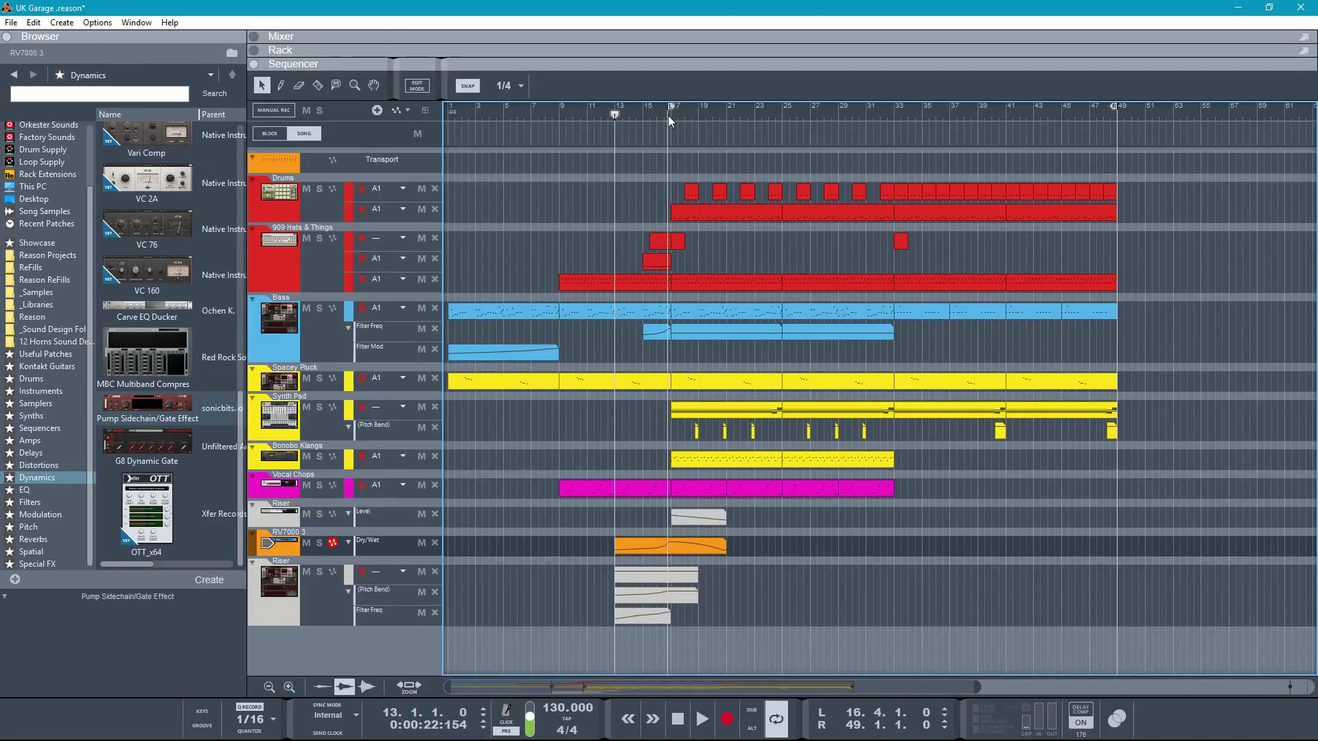
pyautogui.keyDown('ctrl'); pyautogui.click(669, 116); pyautogui.keyUp('ctrl')
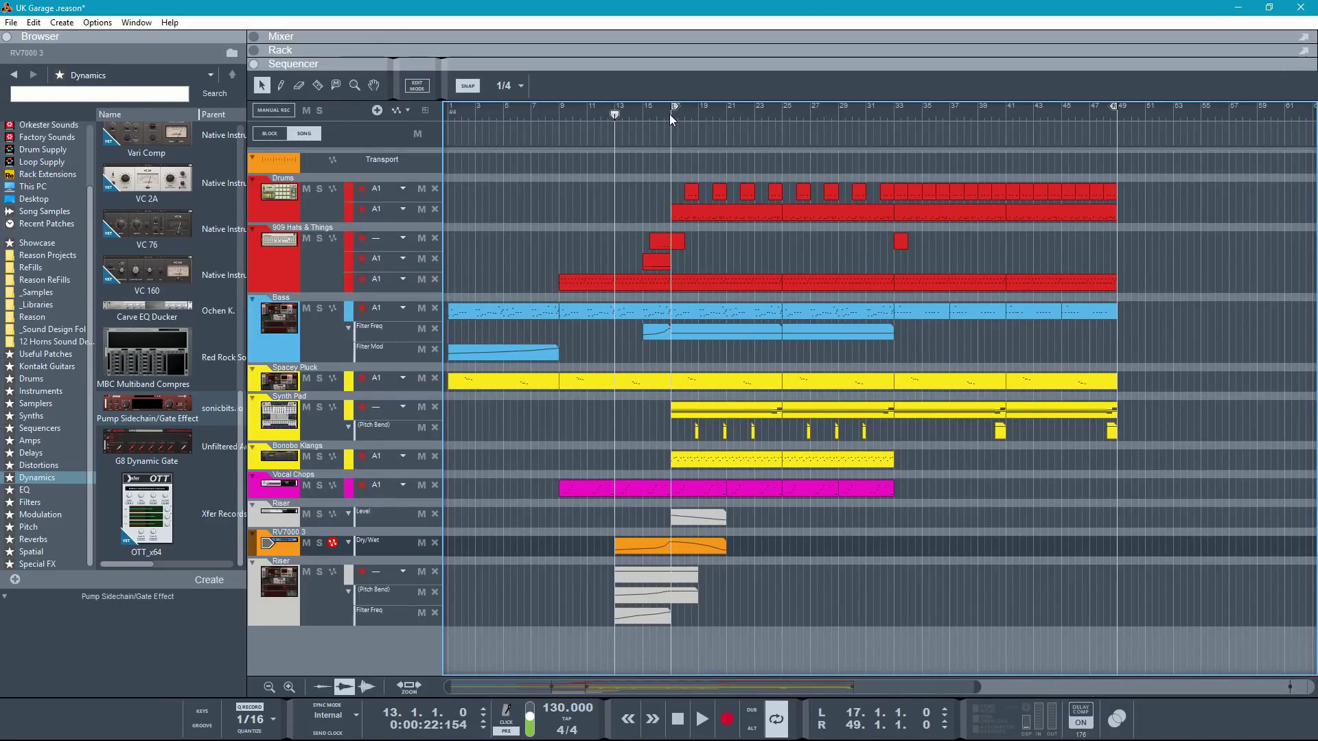
pyautogui.press('F6')
pyautogui.press('KP_1')
pyautogui.press('space')
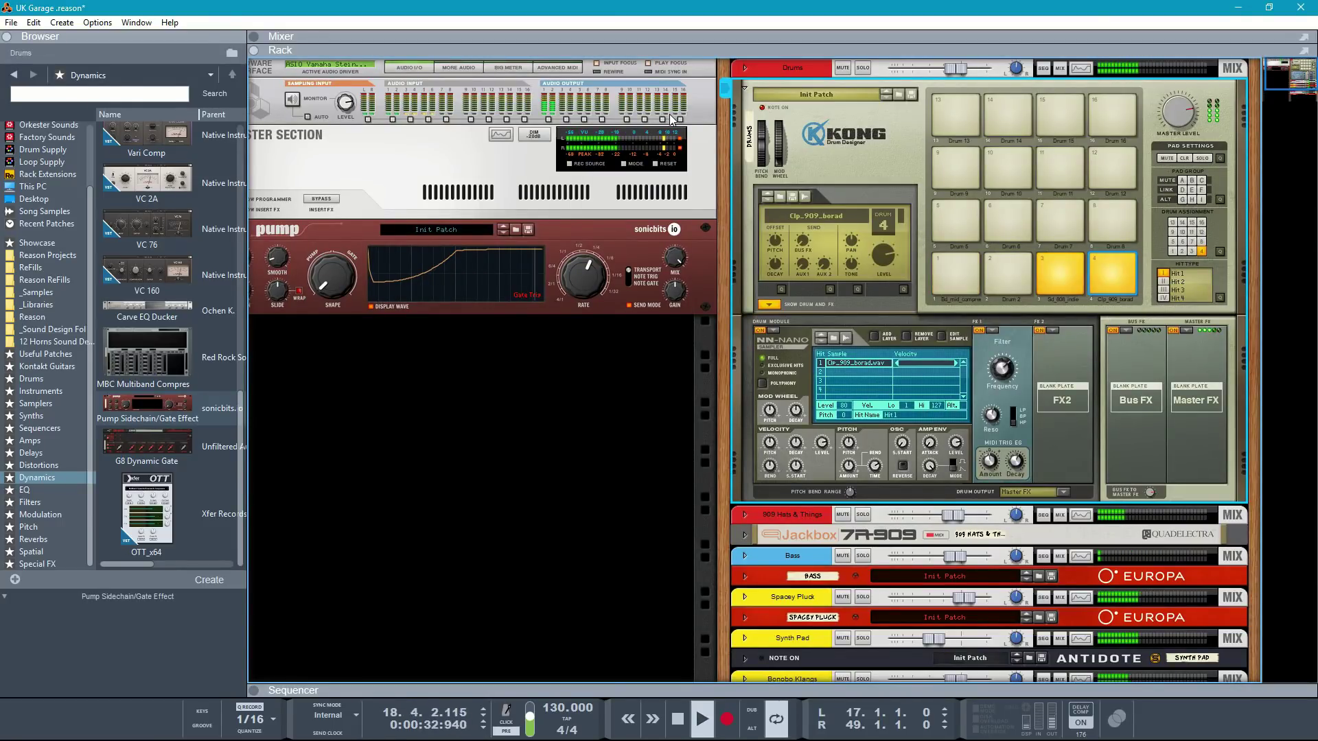
pyautogui.press('space')
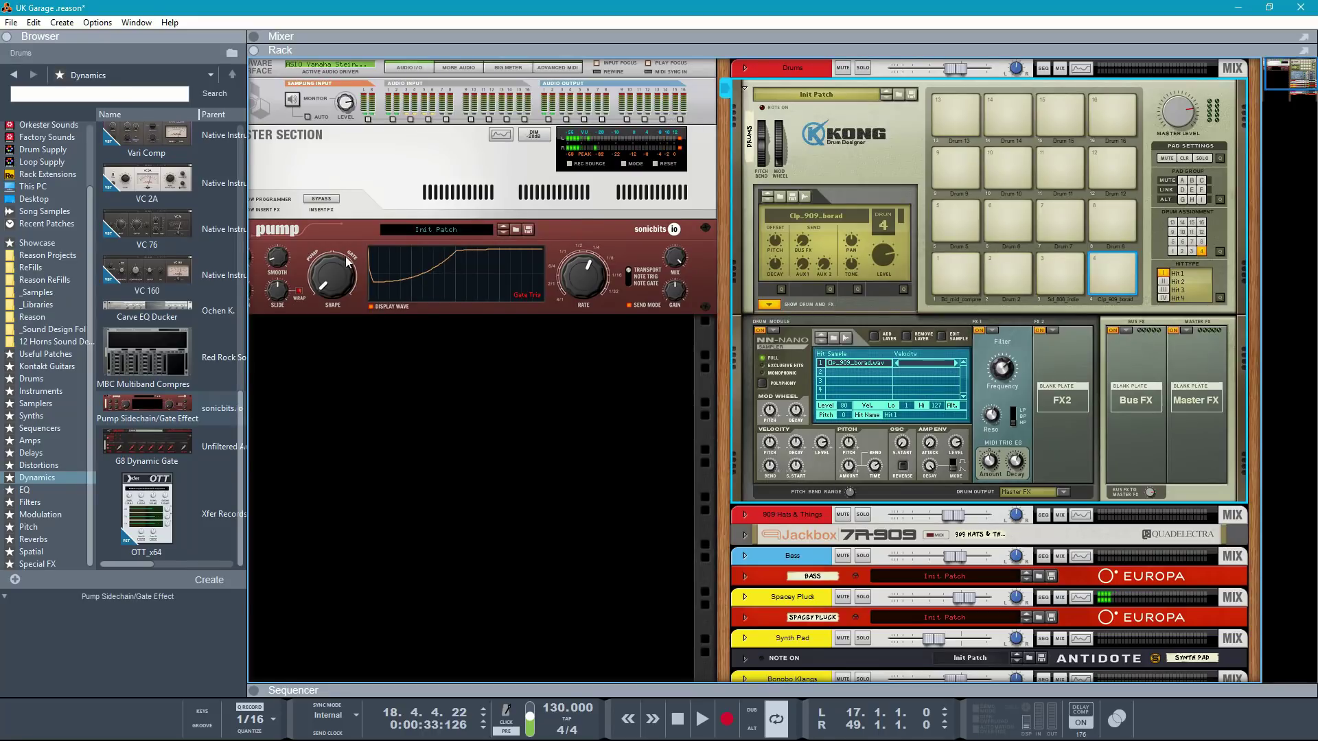
# Step: Enable the FX1 send to Pump on the Synth Pad mixer channel and raise its send level during playback
pyautogui.moveTo(718, 225); pyautogui.dragTo(772, 226)
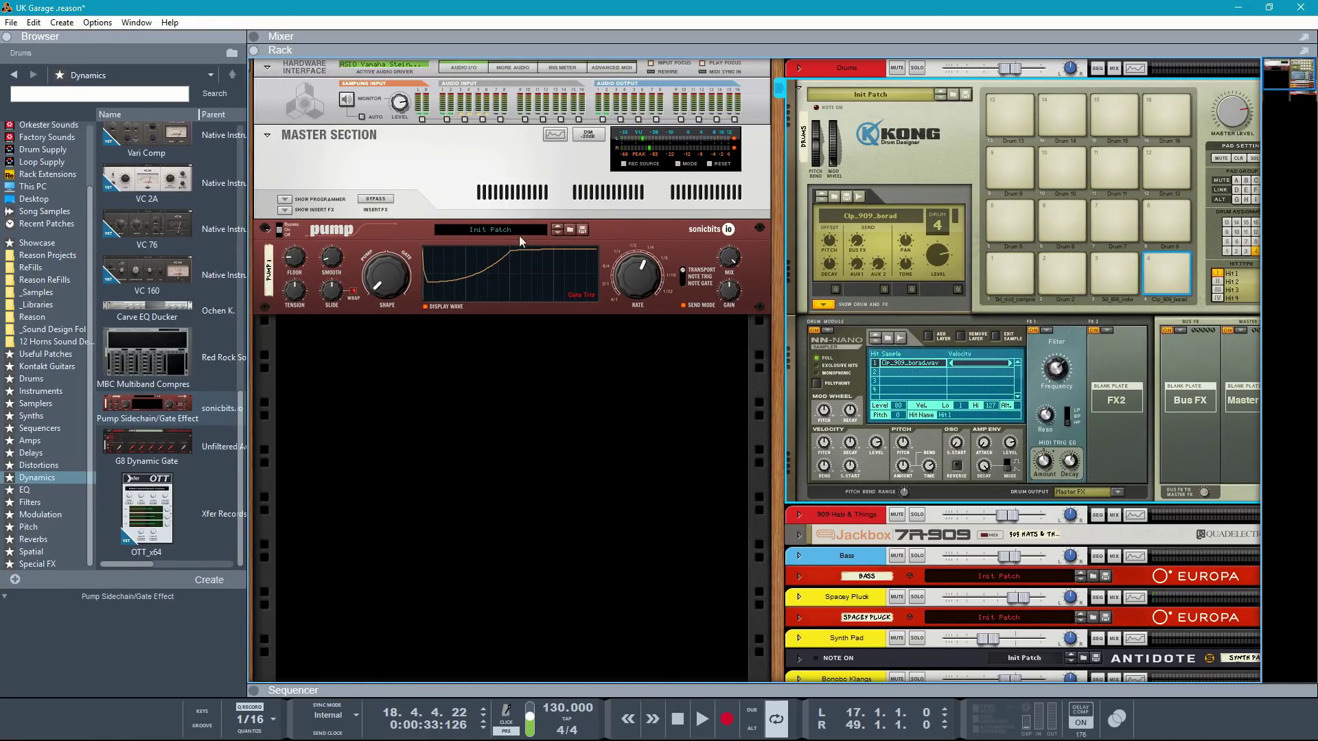
pyautogui.press('F5')
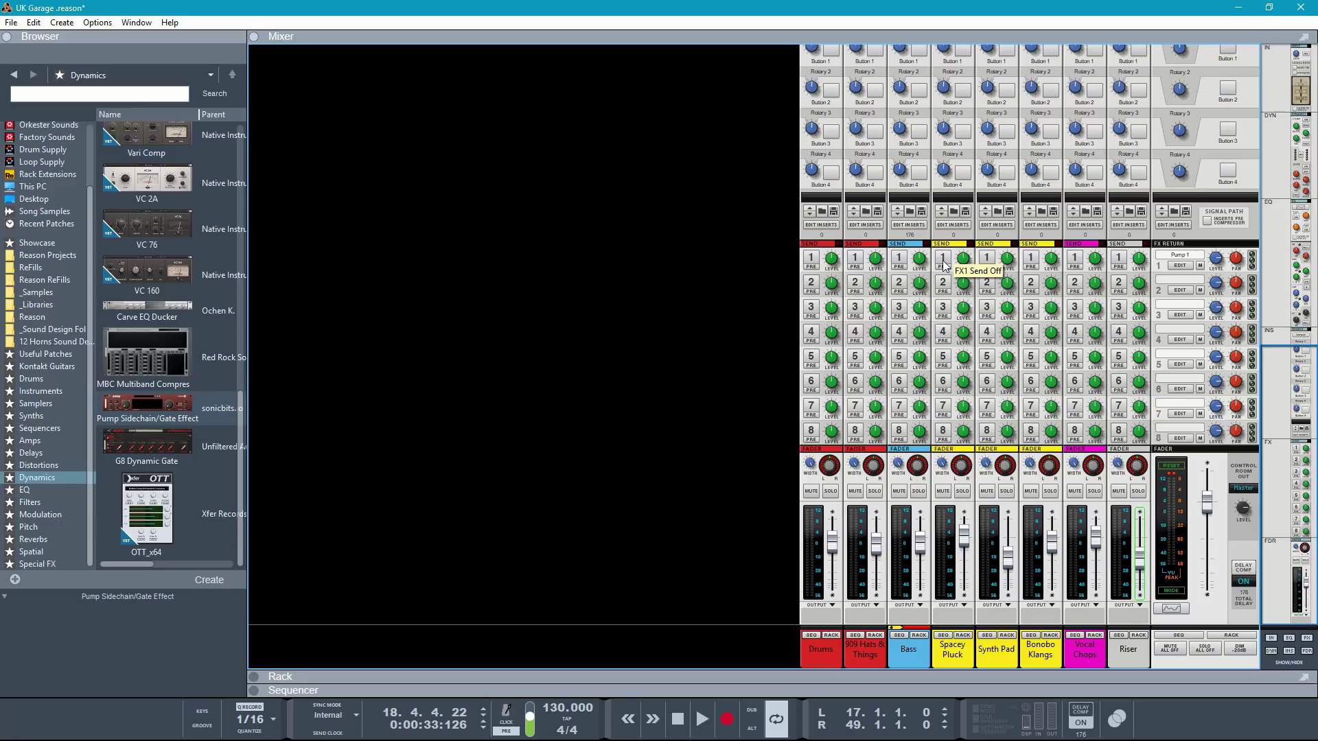
pyautogui.click(987, 260)
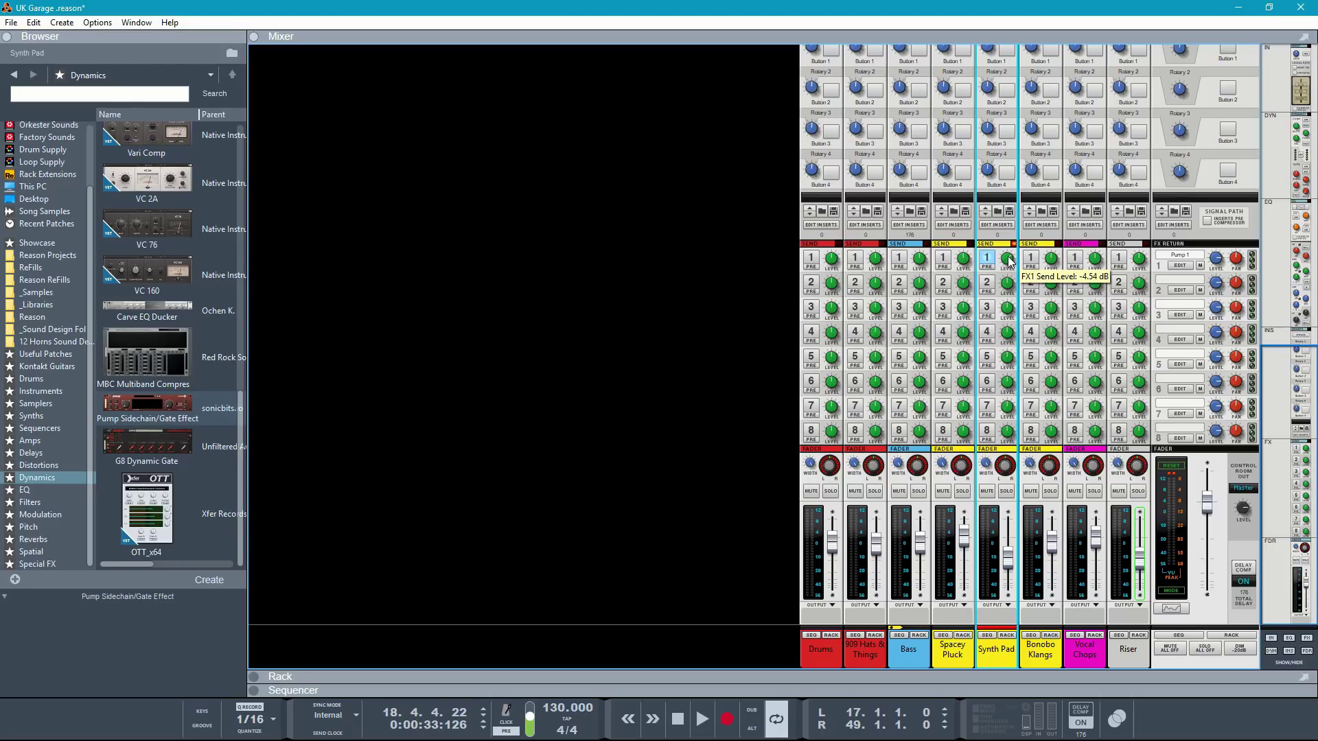
pyautogui.press('space')
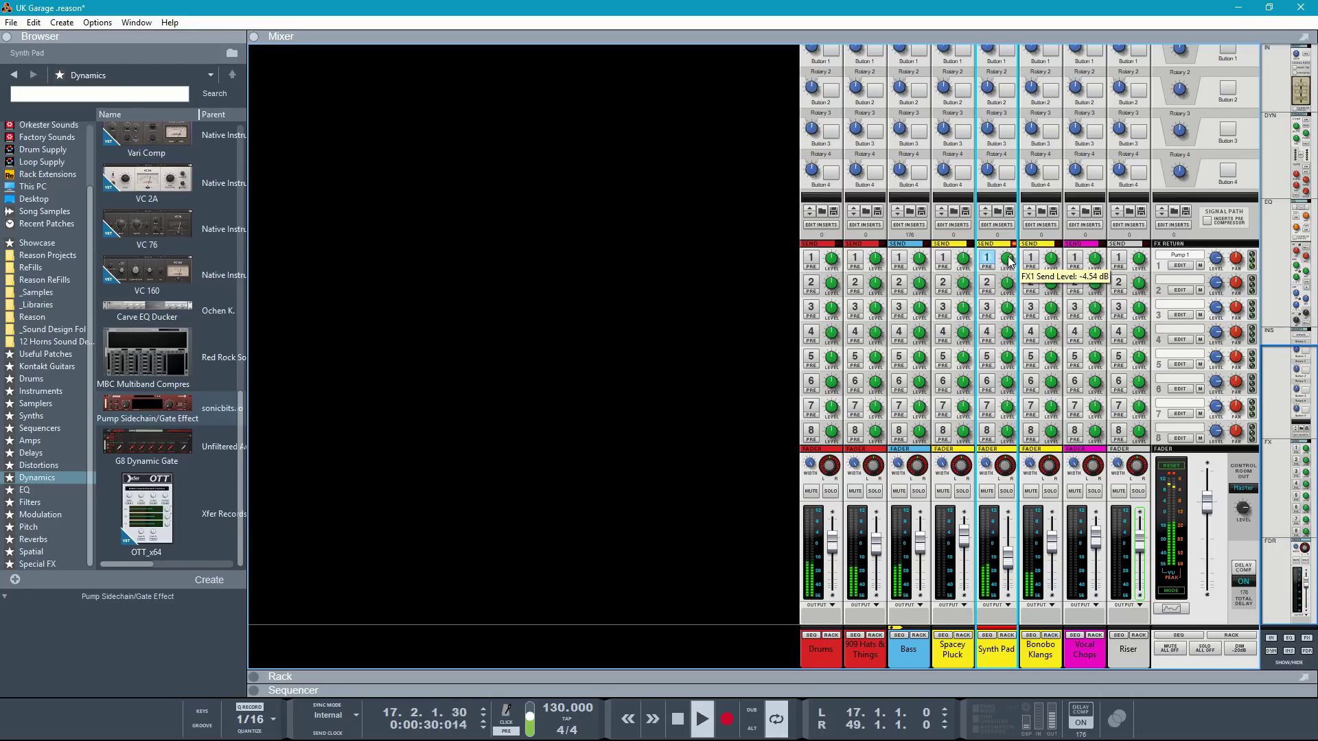
pyautogui.moveTo(1009, 261); pyautogui.dragTo(1011, 234)
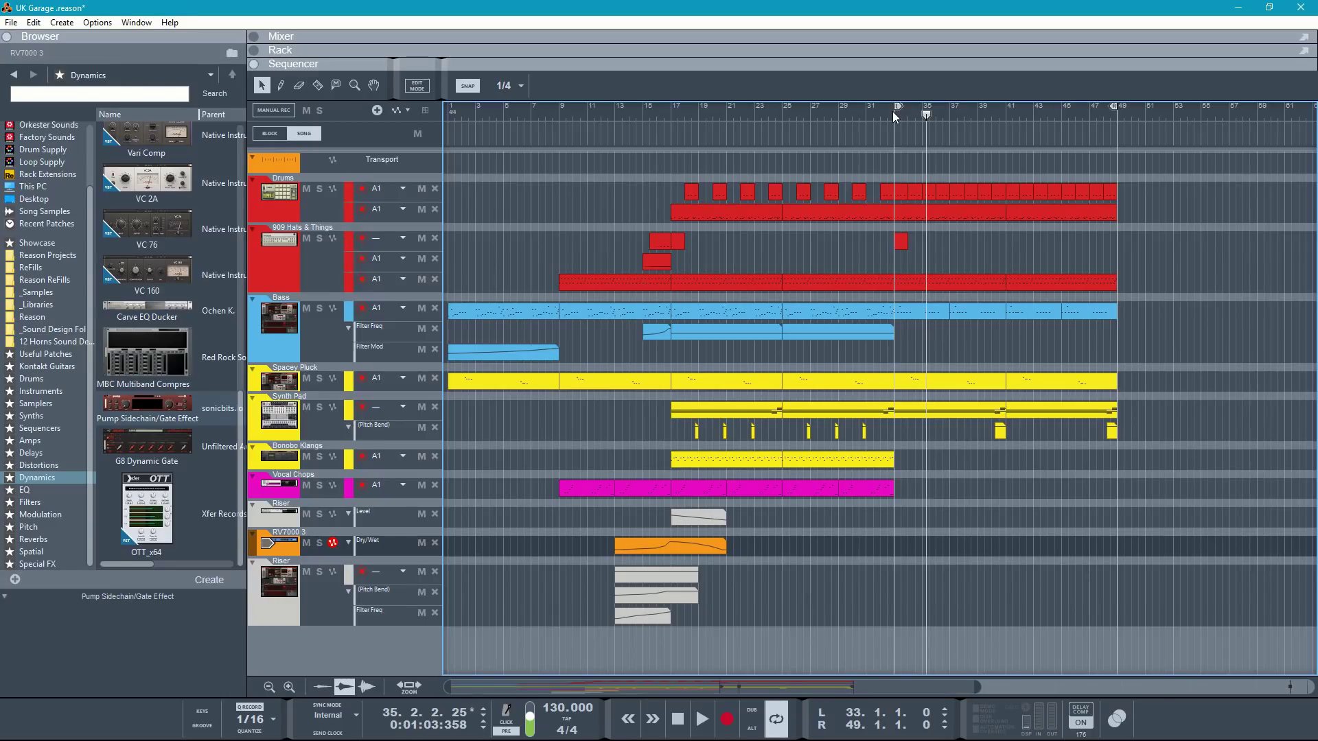
# Step: Set the loop start to bar 33 and switch on the EQ in the Synth Pad channel's Spectrum EQ
pyautogui.click(894, 117)
pyautogui.press('F5')
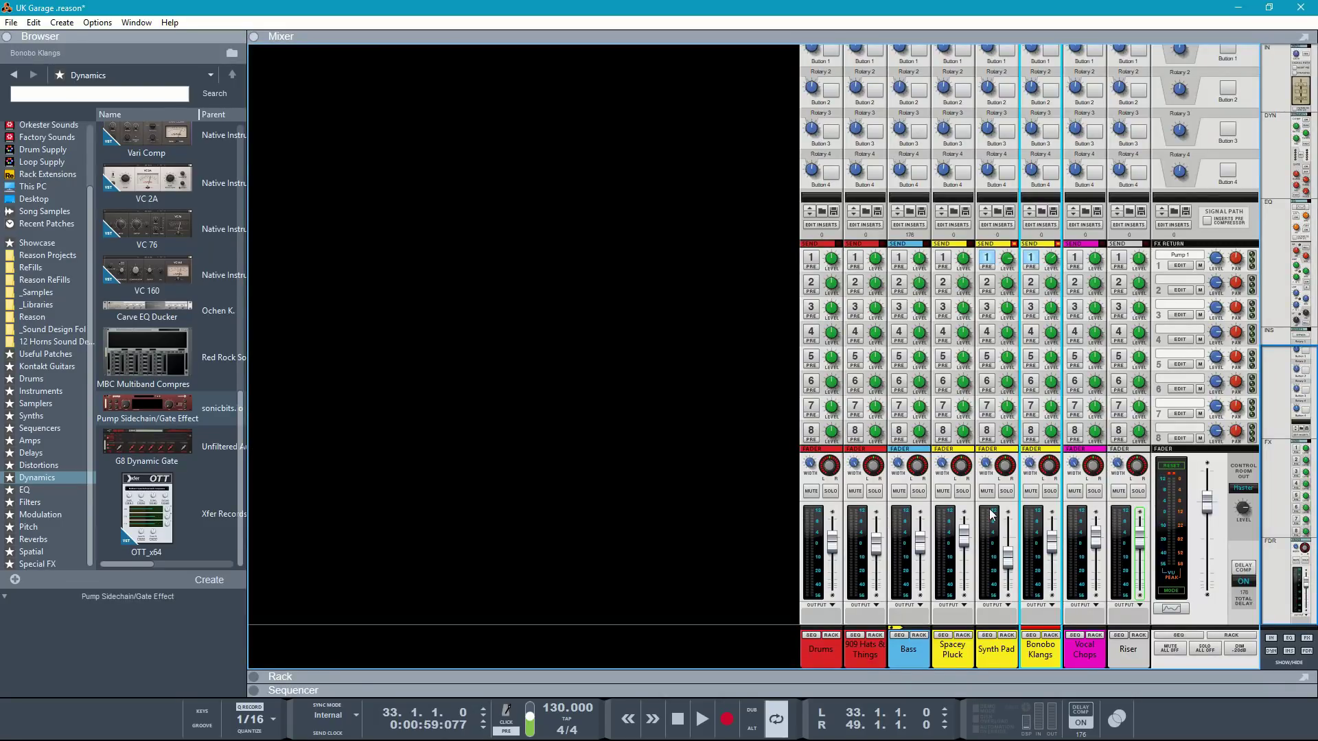
pyautogui.press('F7')
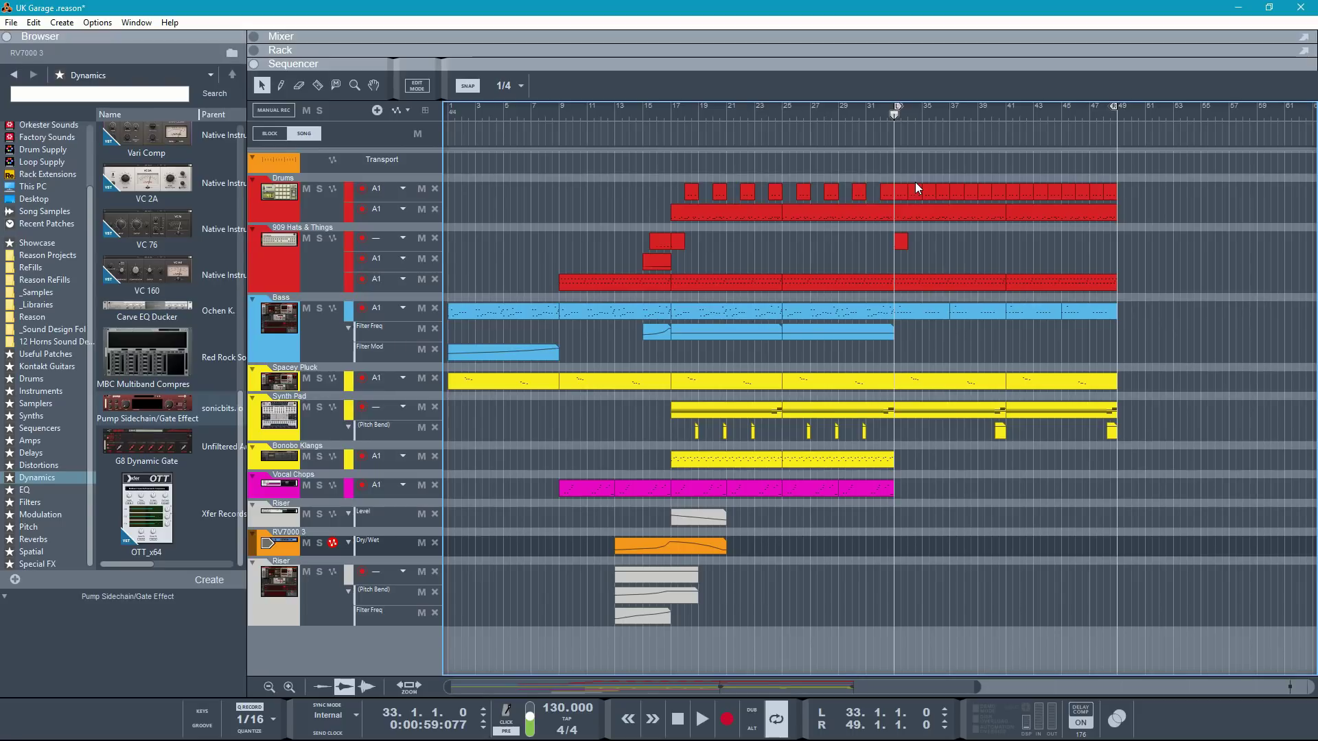
pyautogui.press('F5')
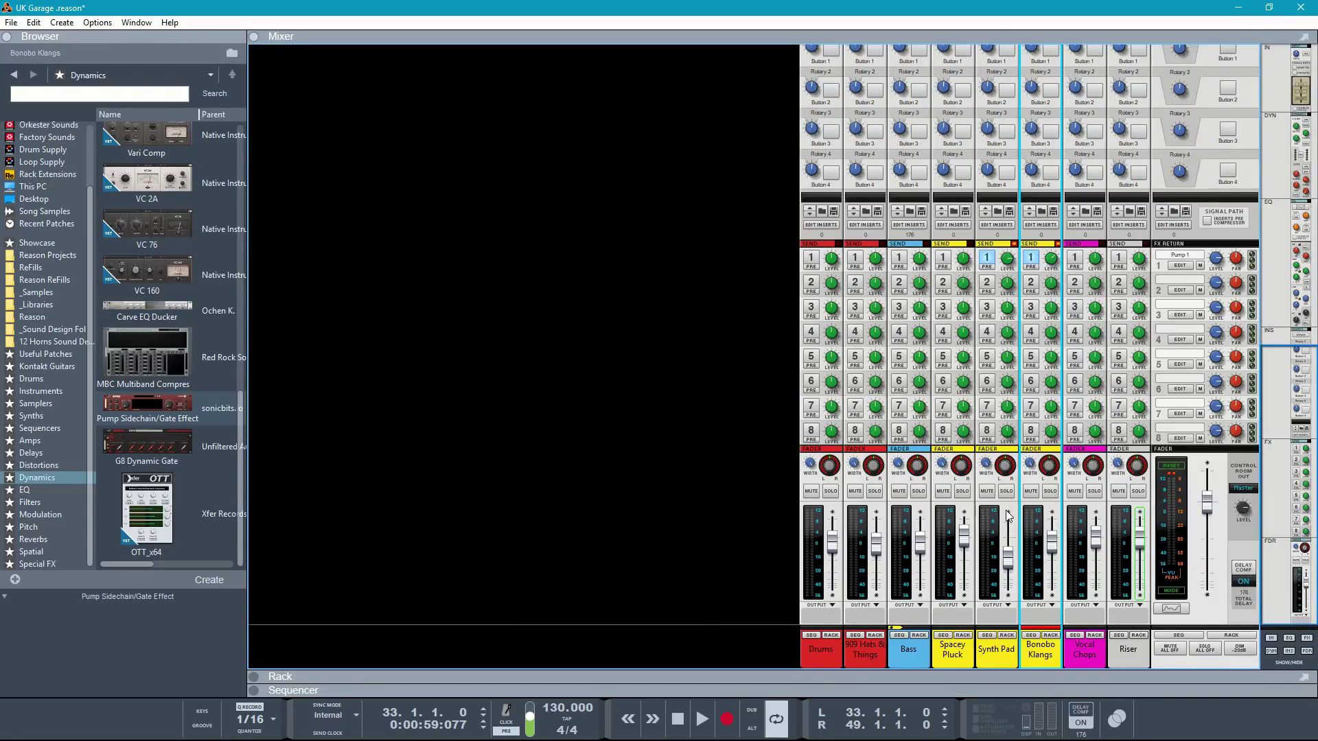
pyautogui.scroll(10, 1003, 412)
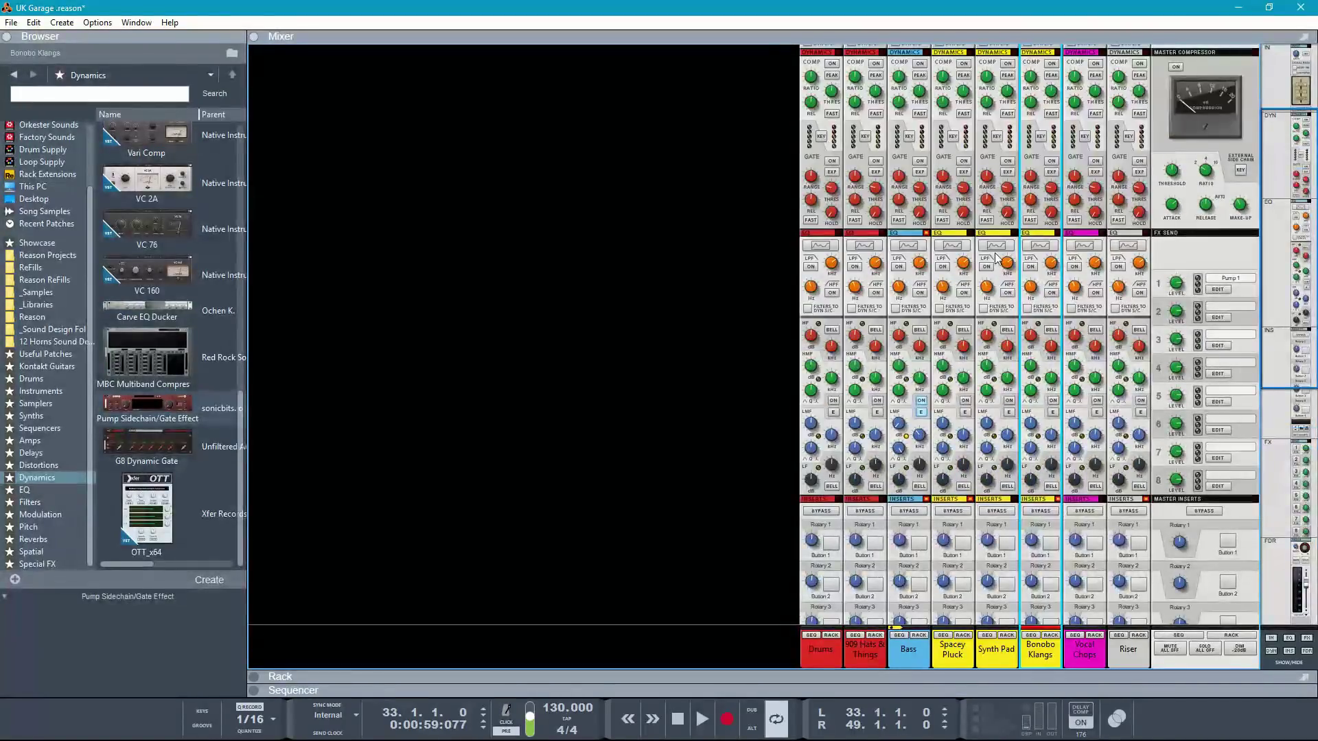
pyautogui.click(996, 247)
pyautogui.click(827, 345)
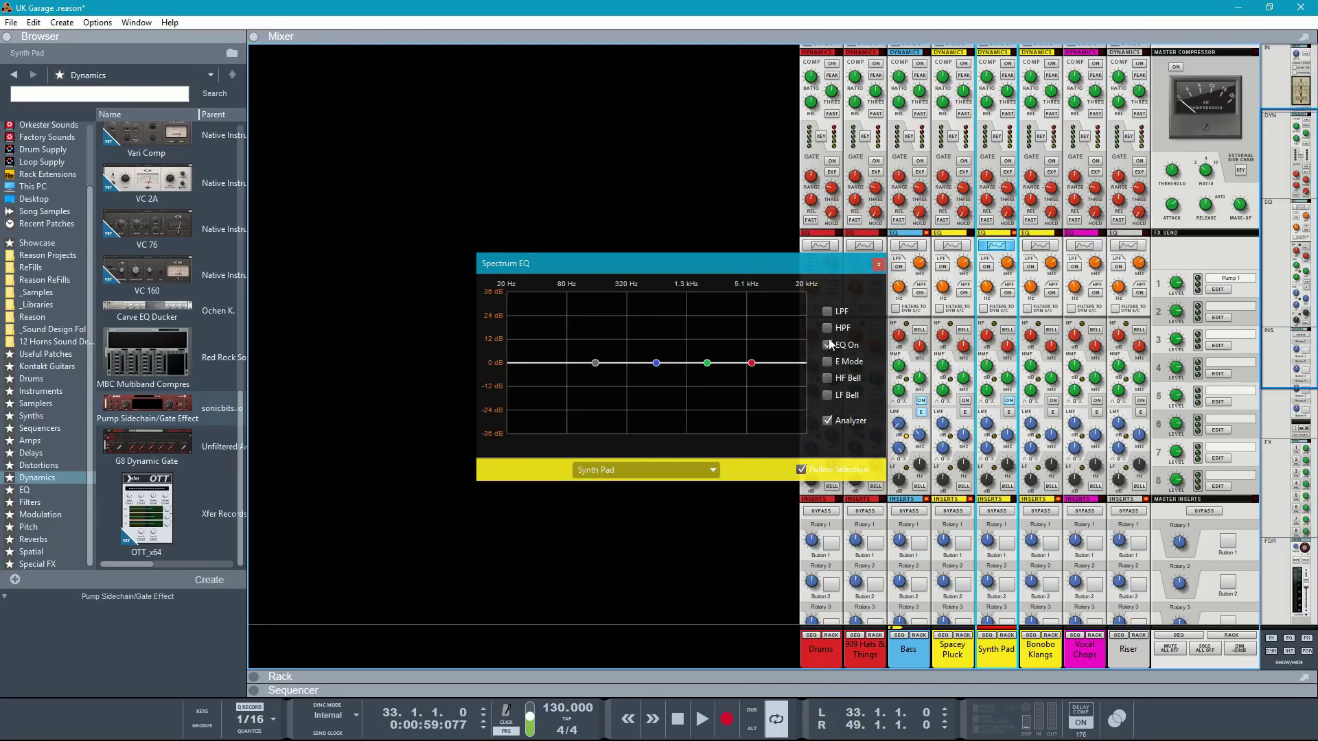
# Step: Play the arrangement from bar 33 in the sequencer to check the sidechained mix
pyautogui.press('F7')
pyautogui.press('space')
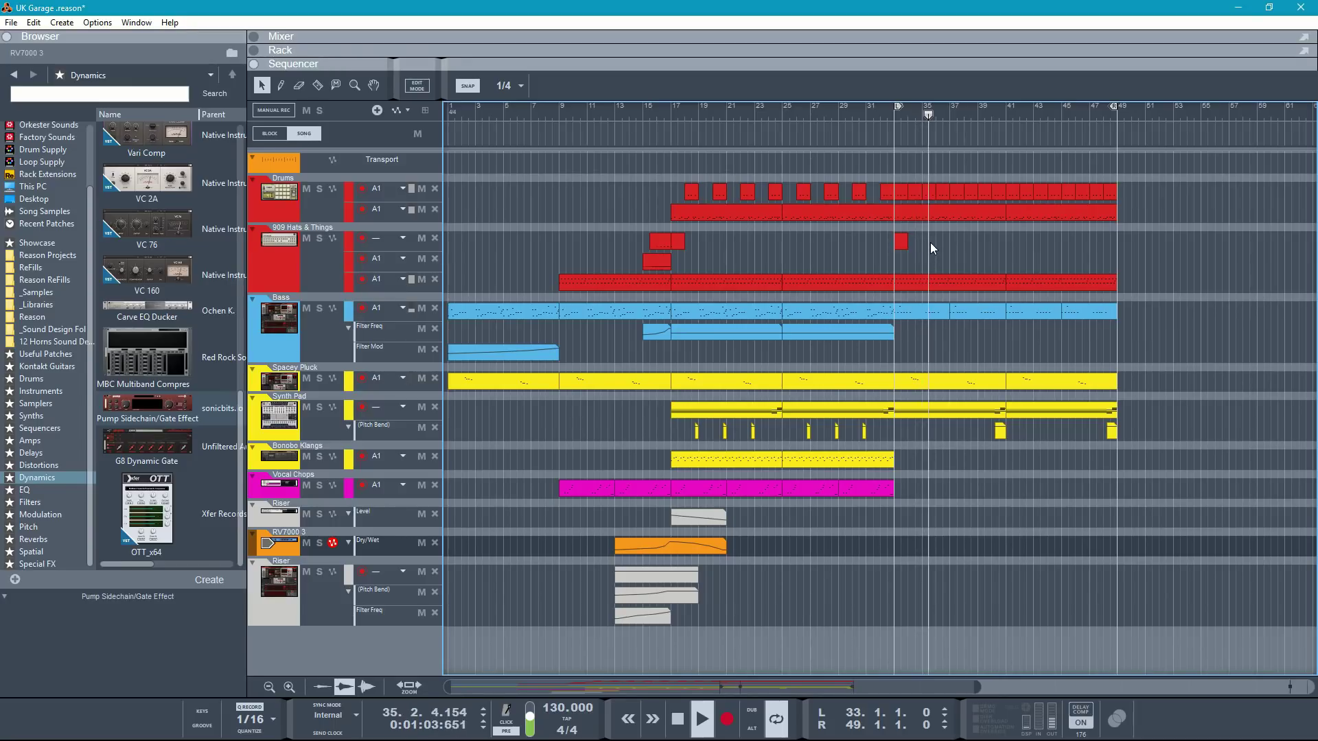
pyautogui.press('space')
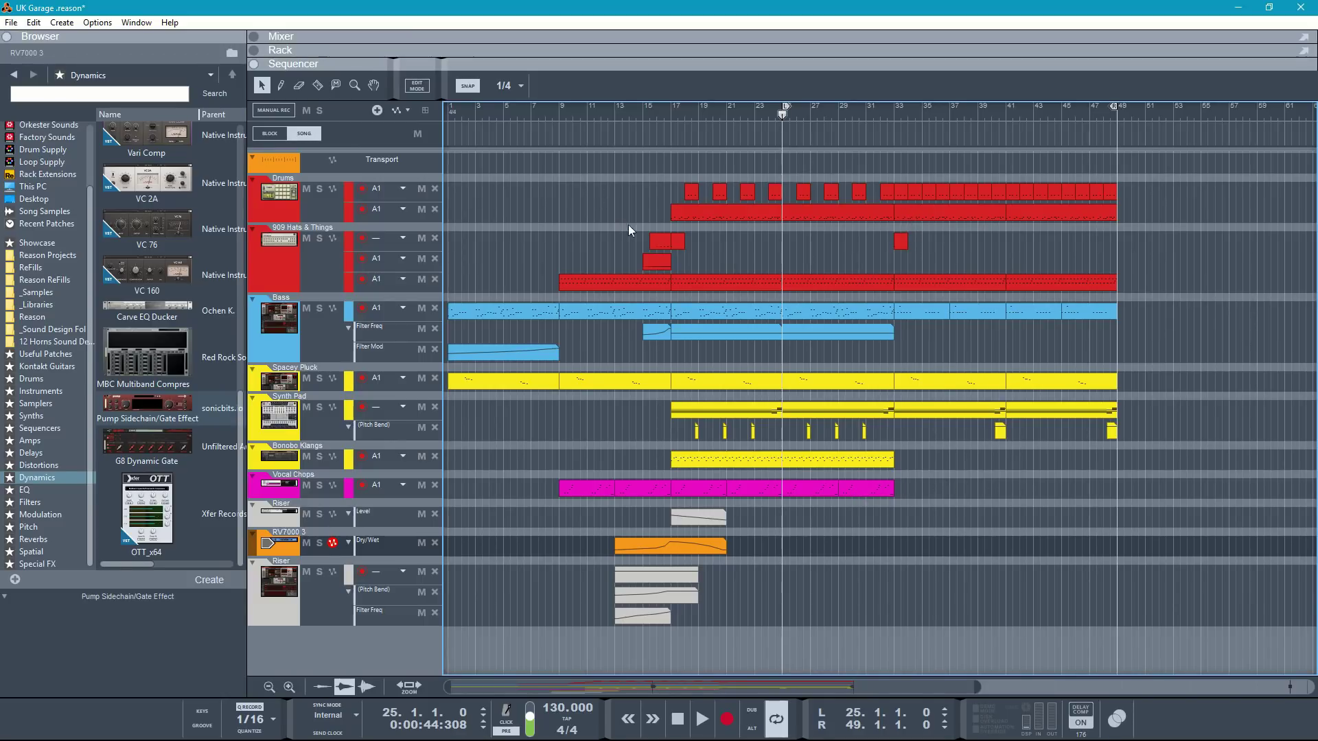
# Step: Add The Echo from the Reason effects as an insert effect on the Vocal Chops channel
pyautogui.scroll(5, 148, 275)
pyautogui.scroll(2, 47, 130)
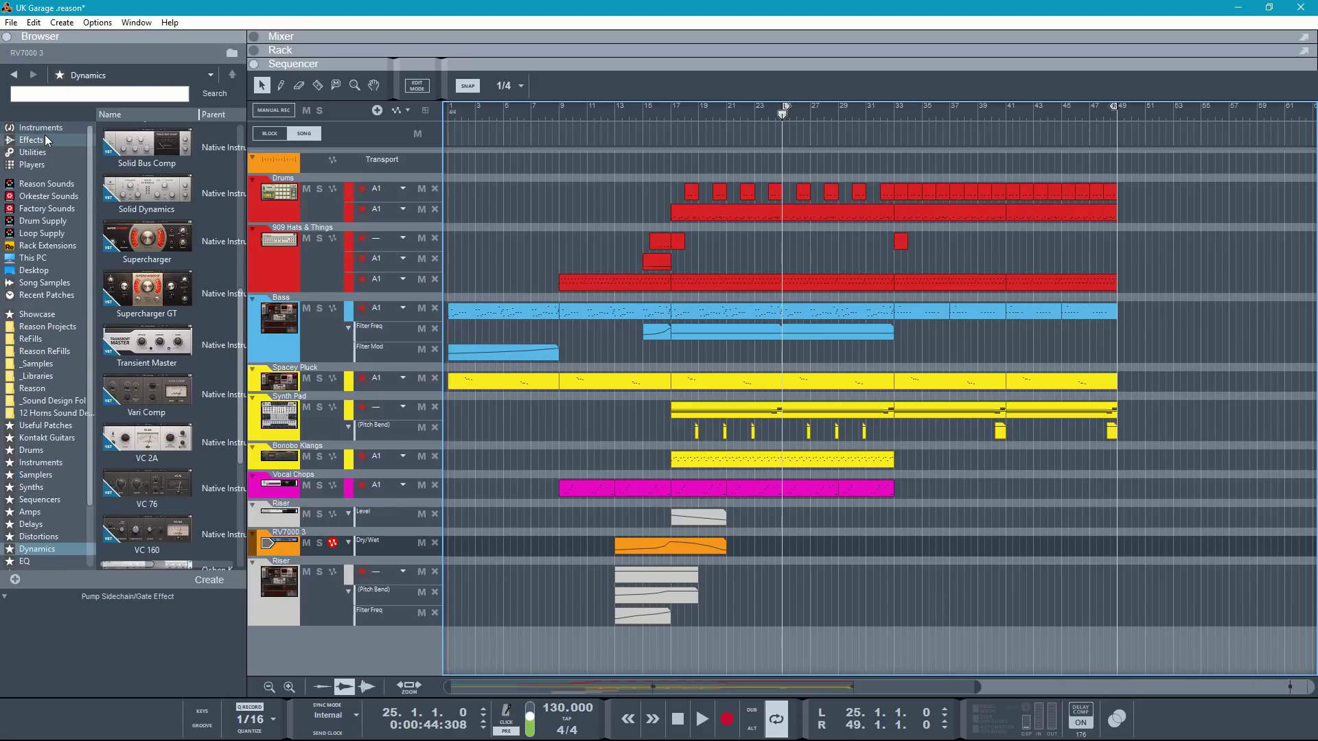
pyautogui.click(46, 140)
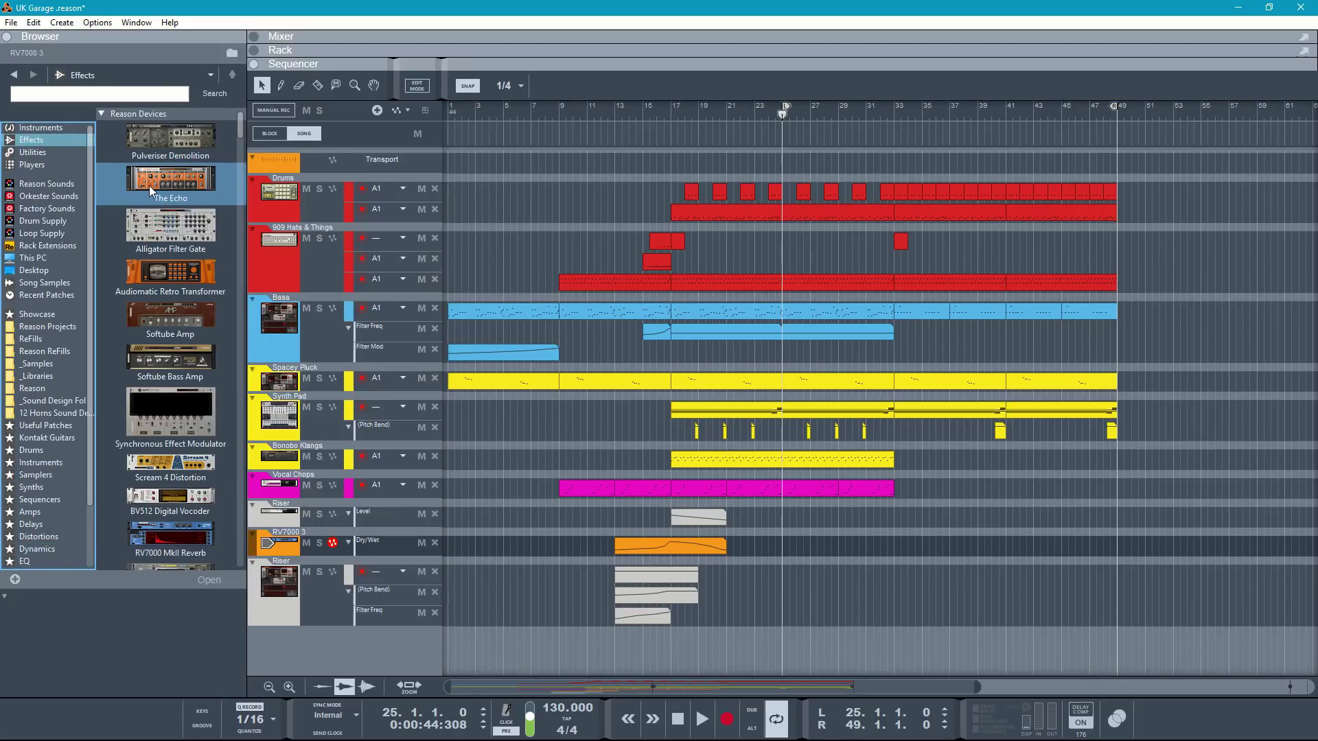
pyautogui.press('F6')
pyautogui.click(799, 88)
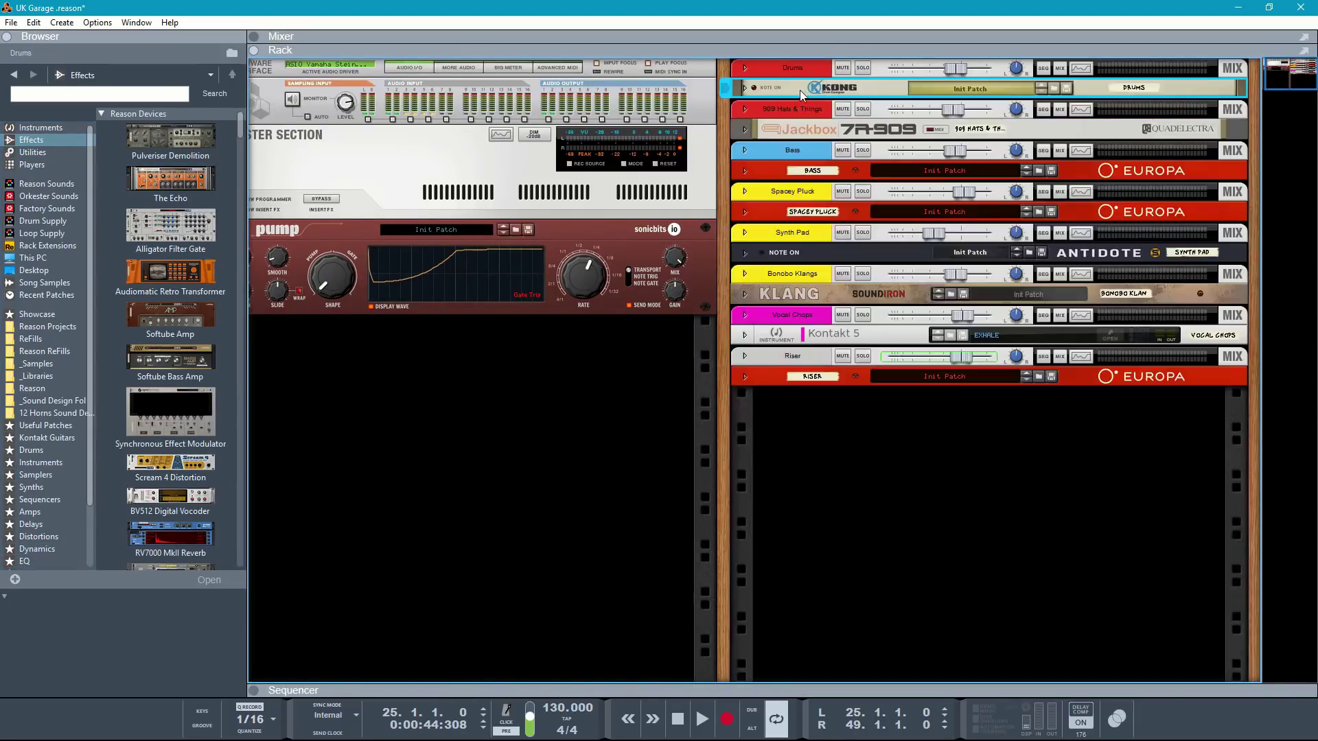
pyautogui.click(746, 315)
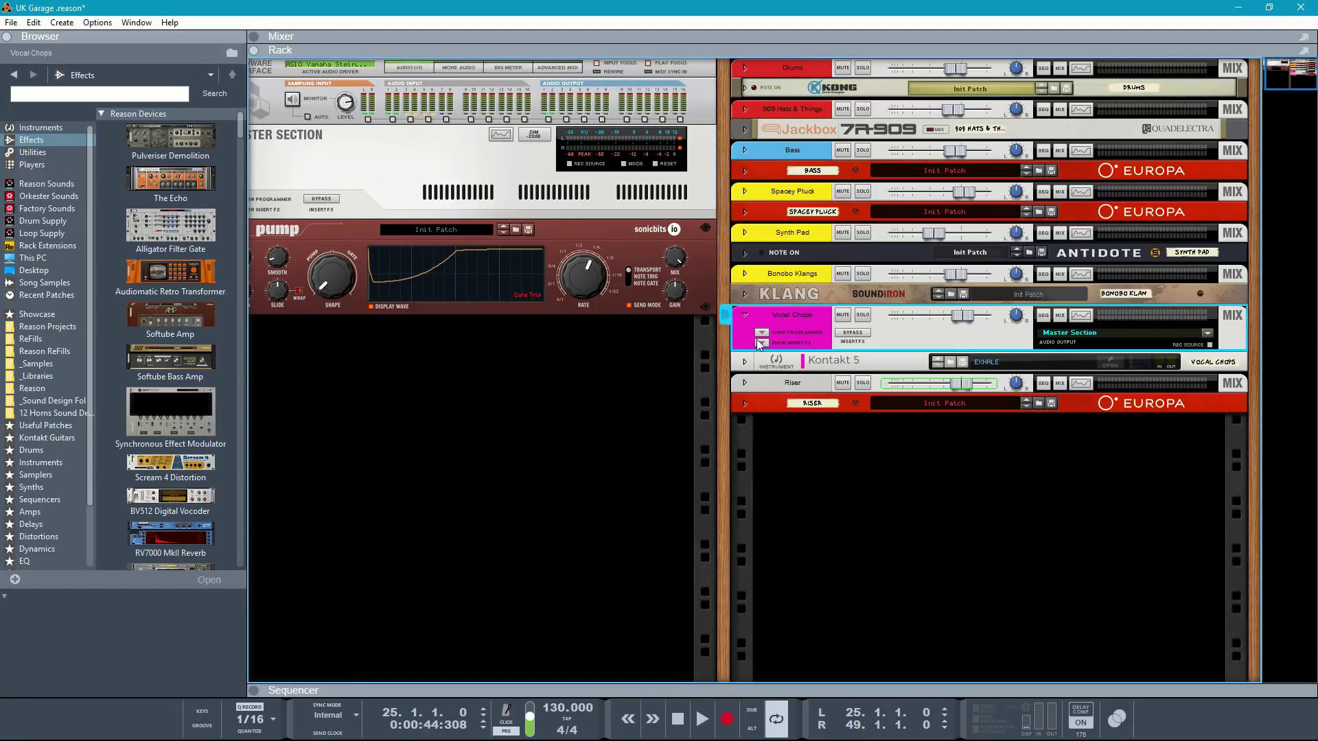
pyautogui.moveTo(232, 189)
pyautogui.mouseDown()
pyautogui.moveTo(480, 323)
pyautogui.moveTo(803, 374)
pyautogui.moveTo(817, 363)
pyautogui.mouseUp()
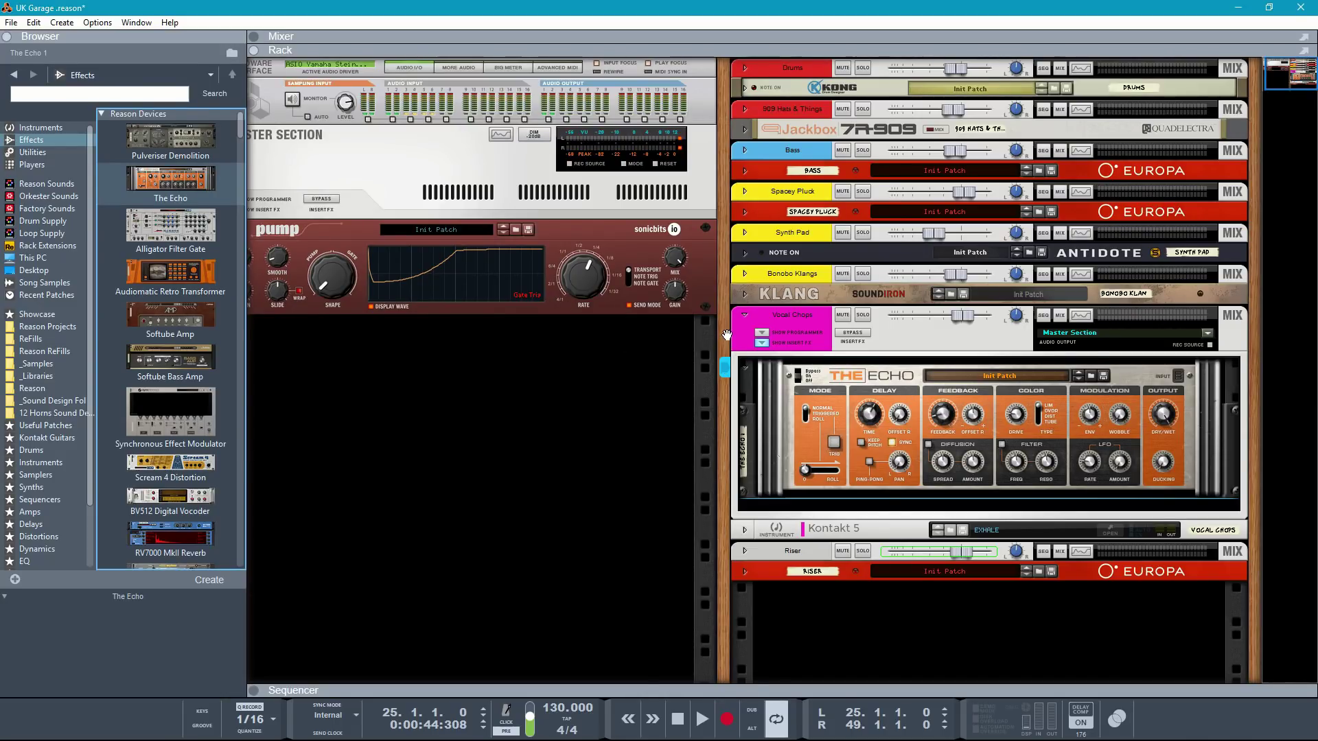
# Step: Change The Echo's mode switch and play the end of the vocal section with the loop start at bar 31
pyautogui.click(806, 409)
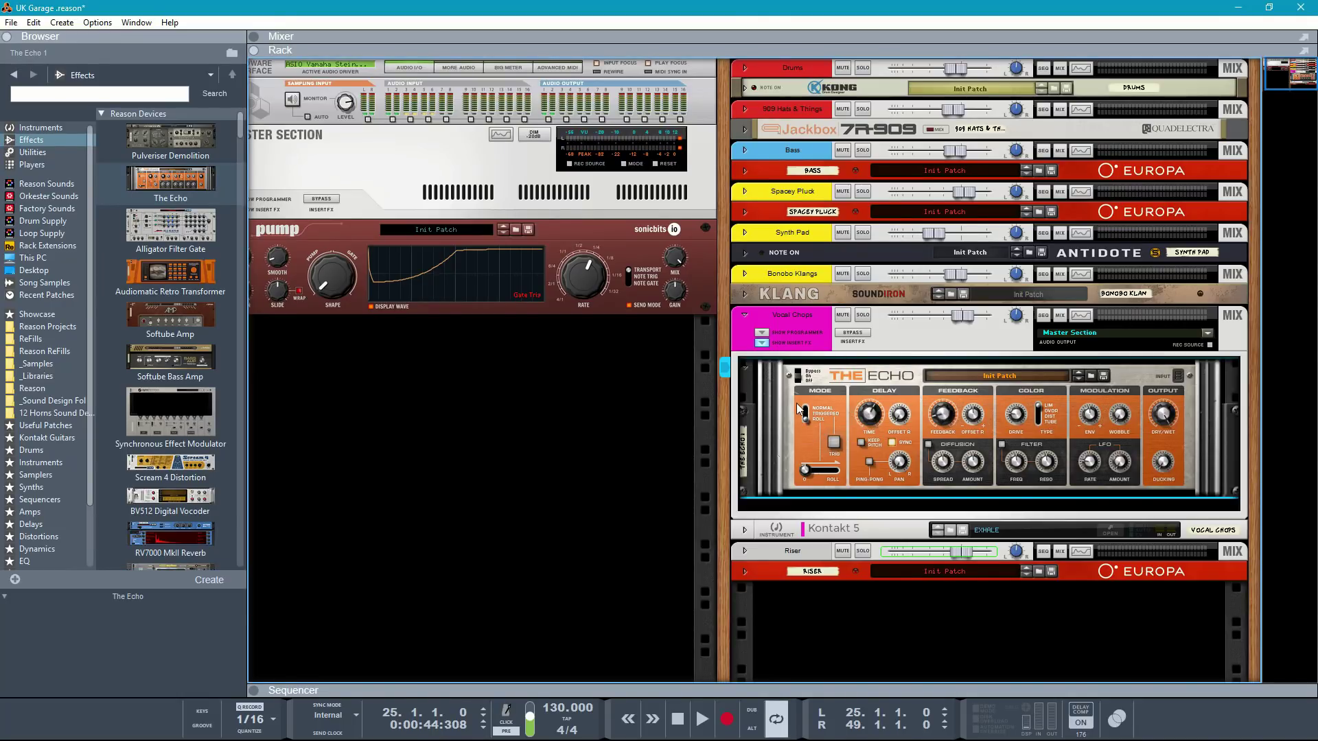
pyautogui.press('F7')
pyautogui.moveTo(871, 115); pyautogui.dragTo(866, 118)
pyautogui.press('space')
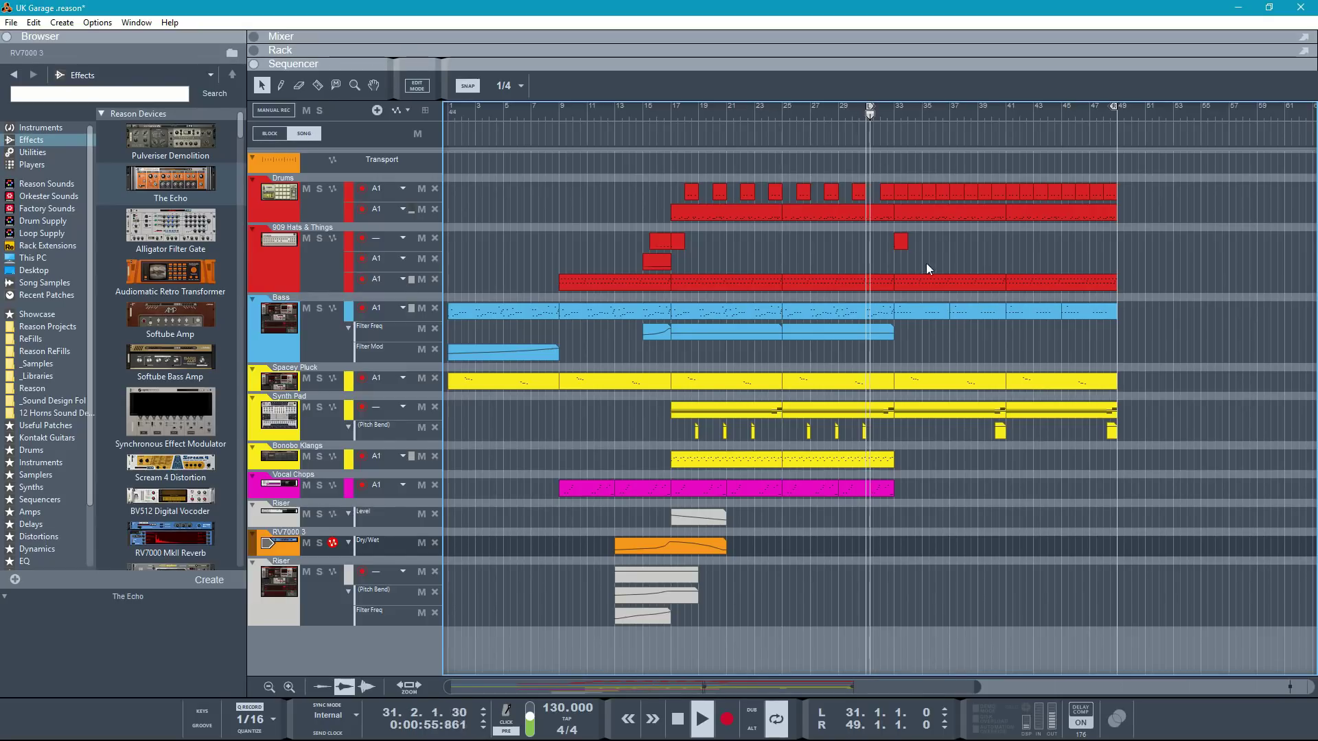
pyautogui.scroll(2, 1029, 382)
pyautogui.scroll(2, 1004, 482)
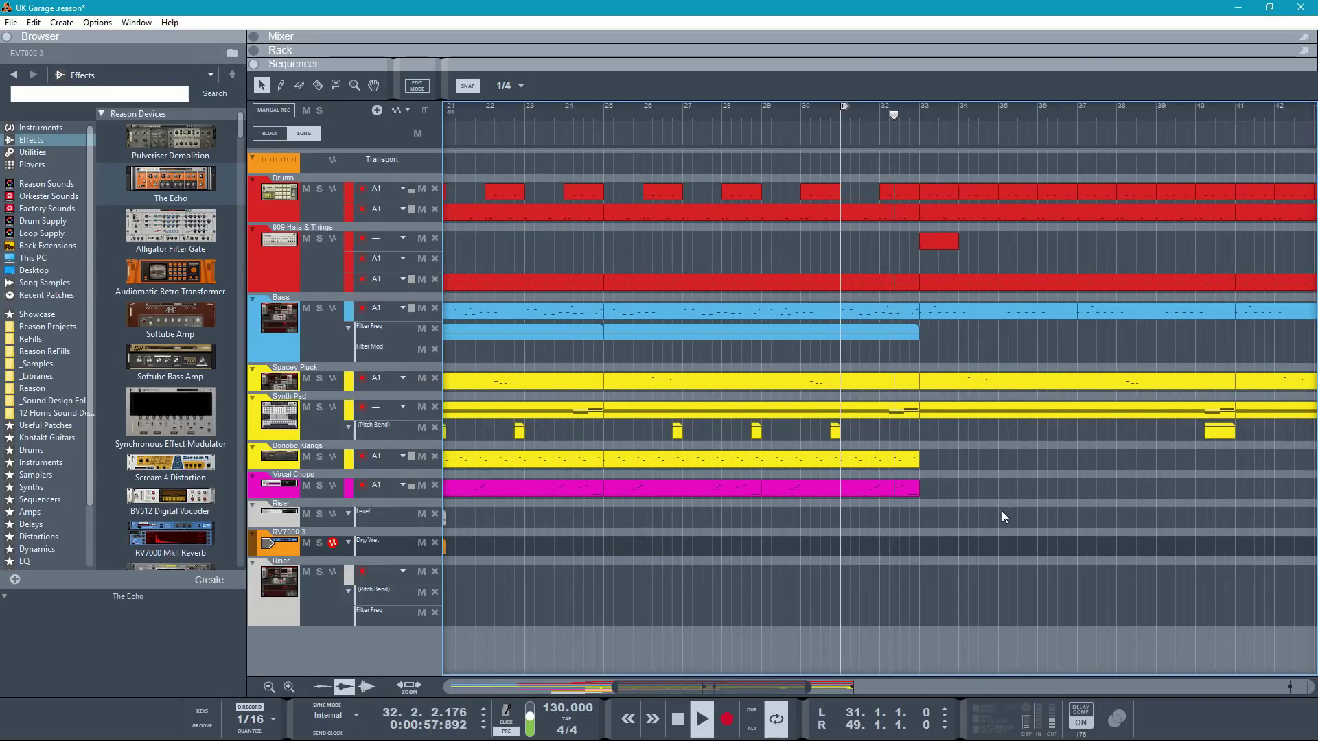
pyautogui.press('space')
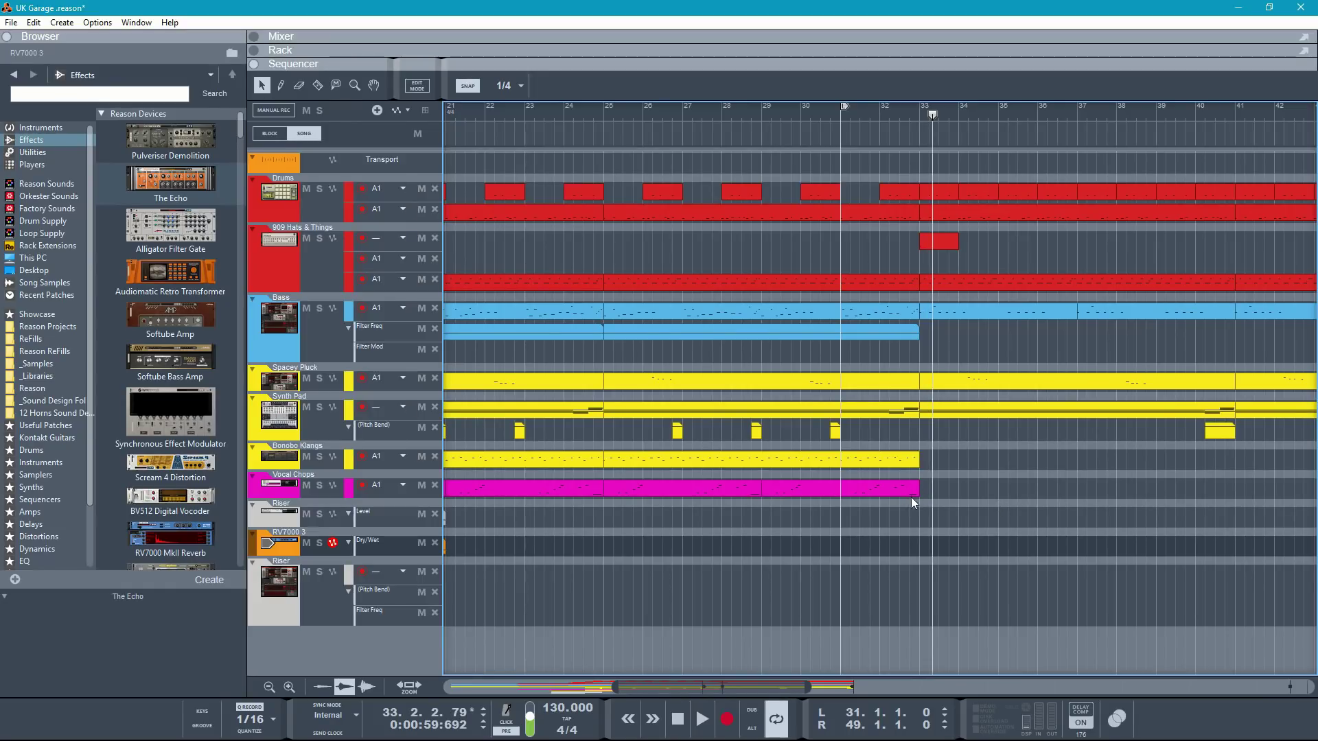
# Step: Automate The Echo's roll control with a clip from about bar 33 to 40, rising quickly from 0% to 100%
pyautogui.press('F6')
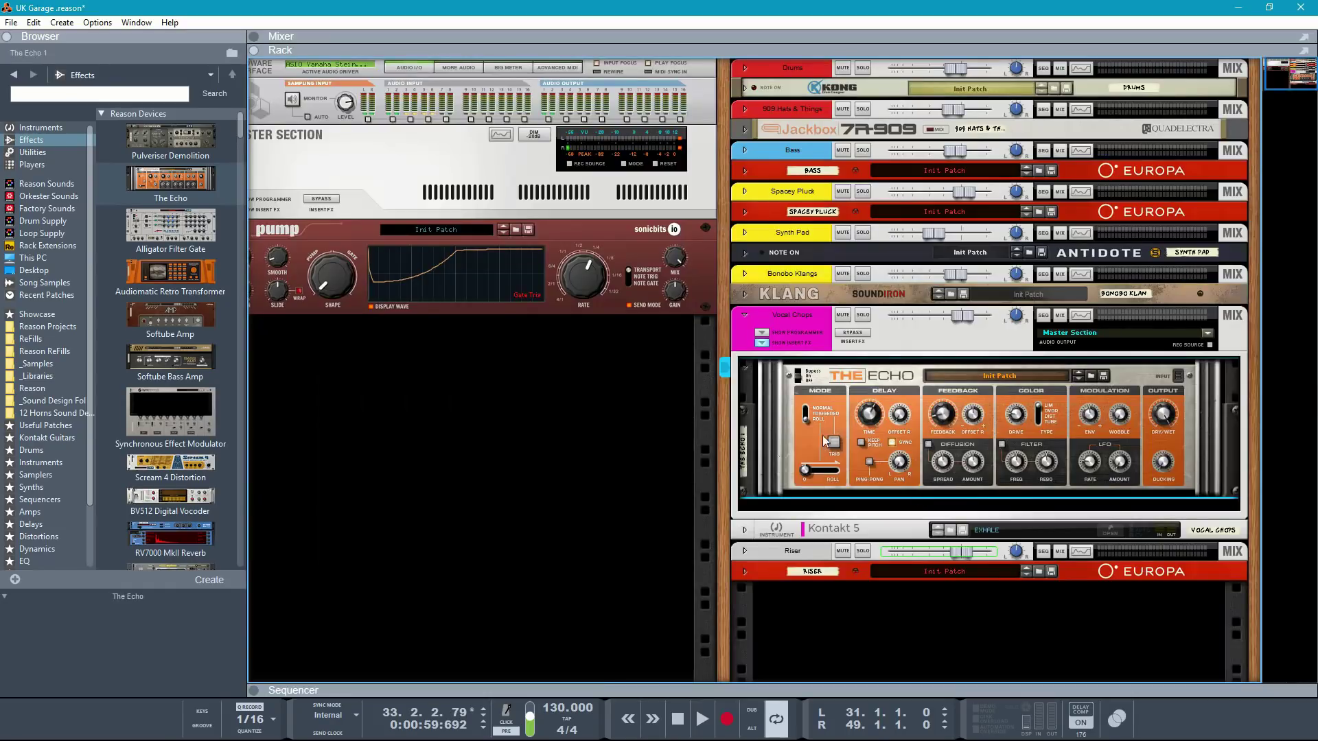
pyautogui.press('F7')
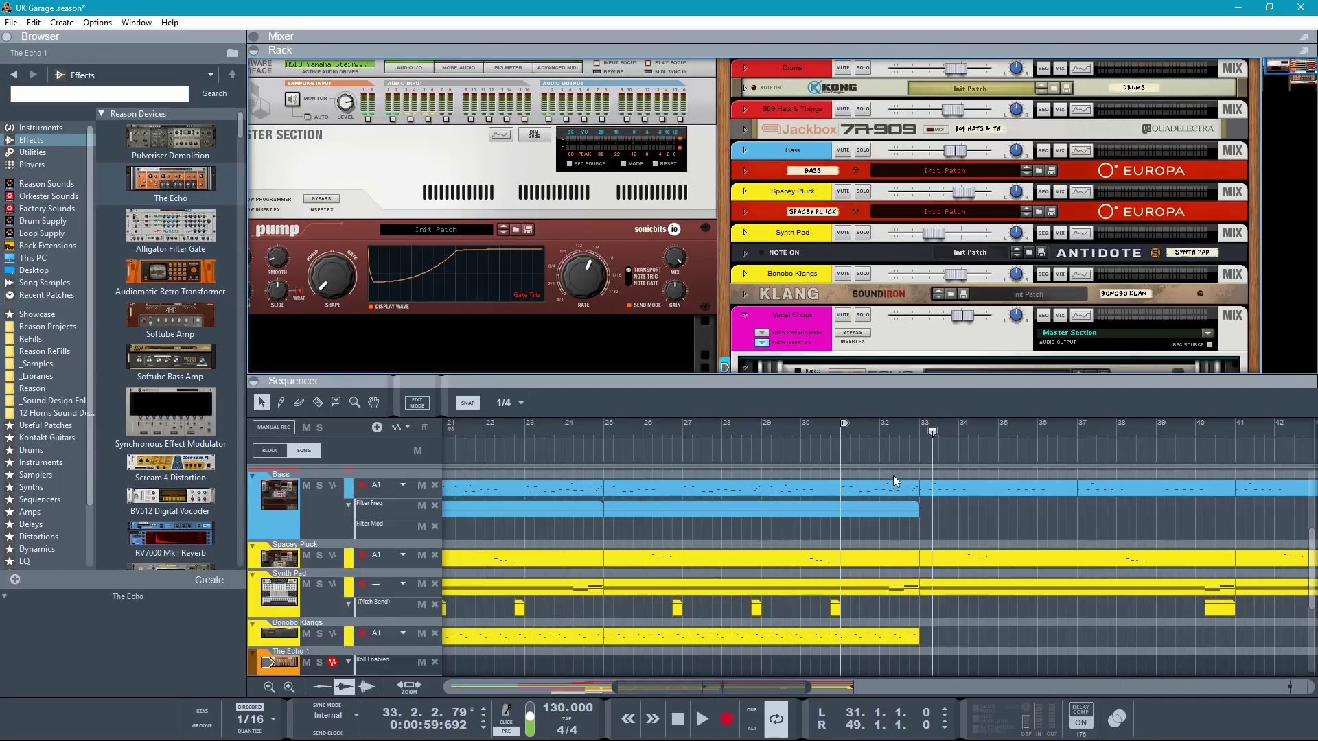
pyautogui.press('F6')
pyautogui.moveTo(911, 481); pyautogui.dragTo(1194, 487)
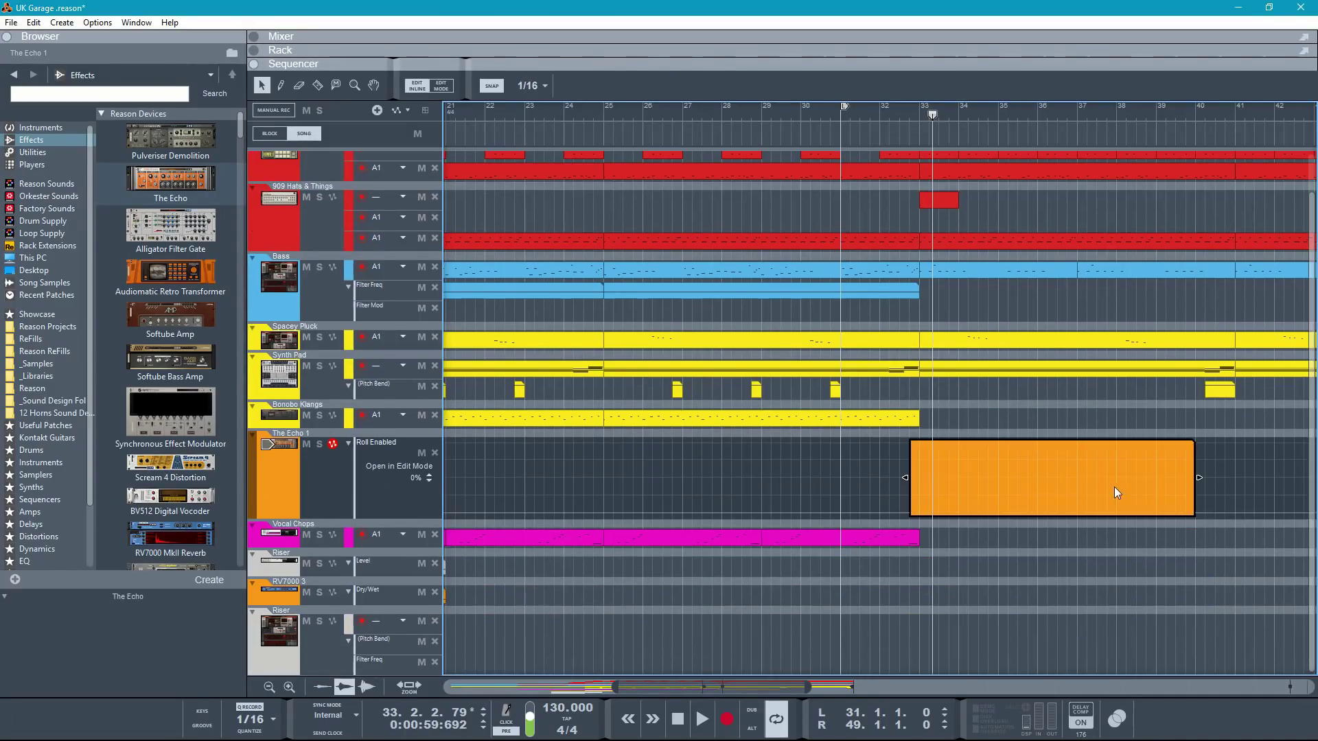
pyautogui.click(910, 513)
pyautogui.click(920, 443)
# Step: Return the playhead to bar 31 and set The Echo's delay time to 3/8
pyautogui.click(834, 112)
pyautogui.press('F6')
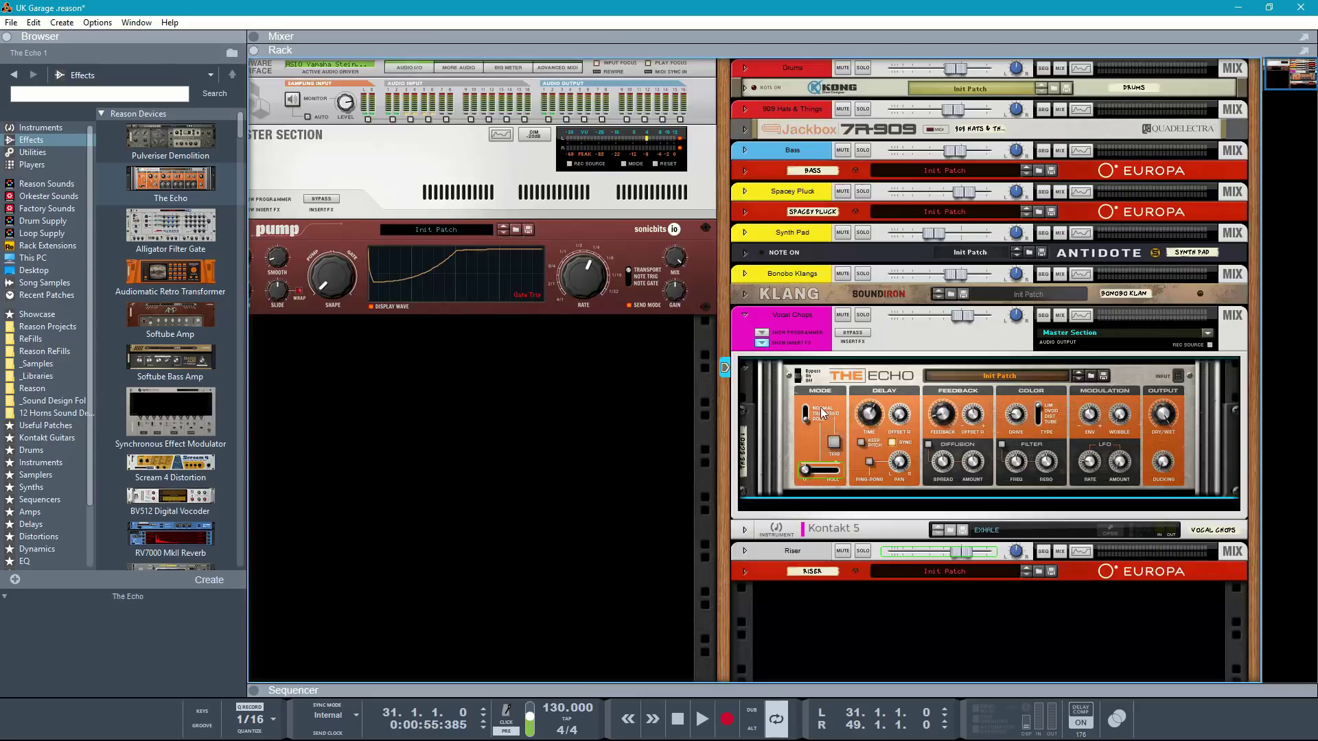
pyautogui.moveTo(869, 392); pyautogui.dragTo(872, 380)
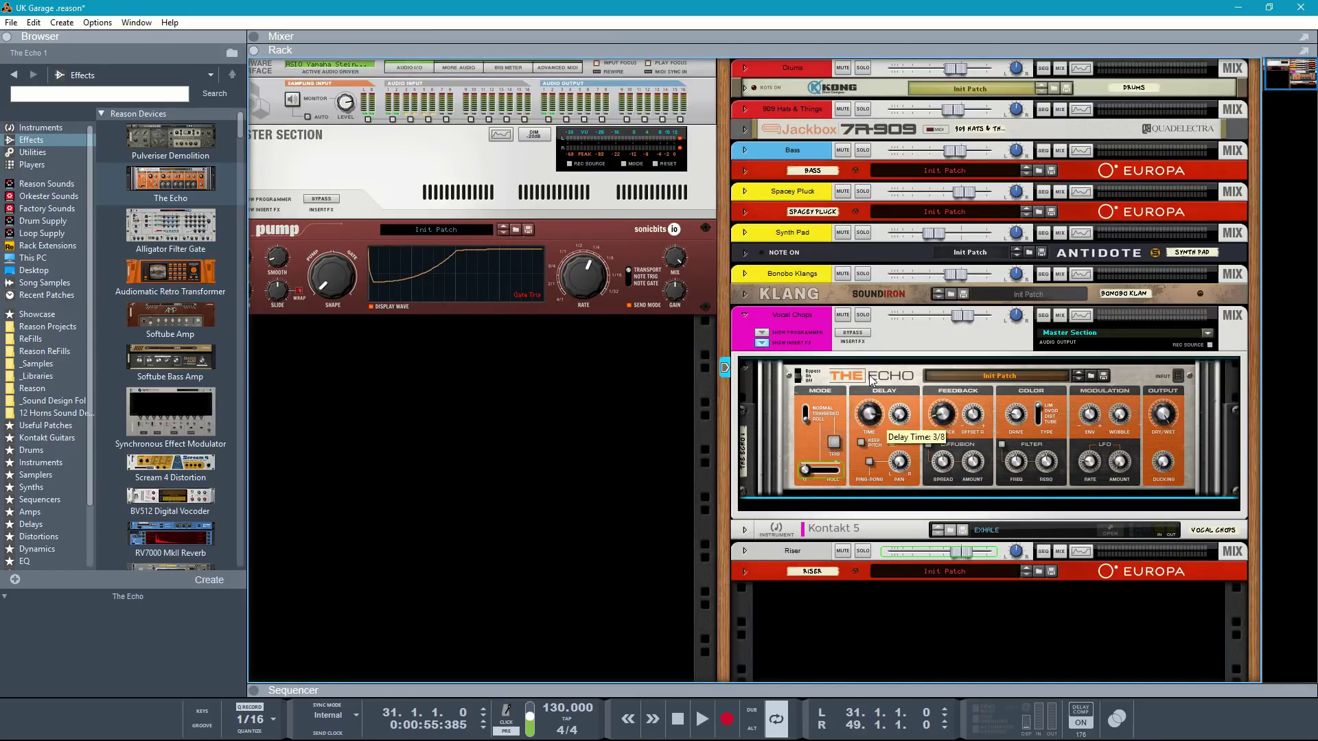
pyautogui.press('F7')
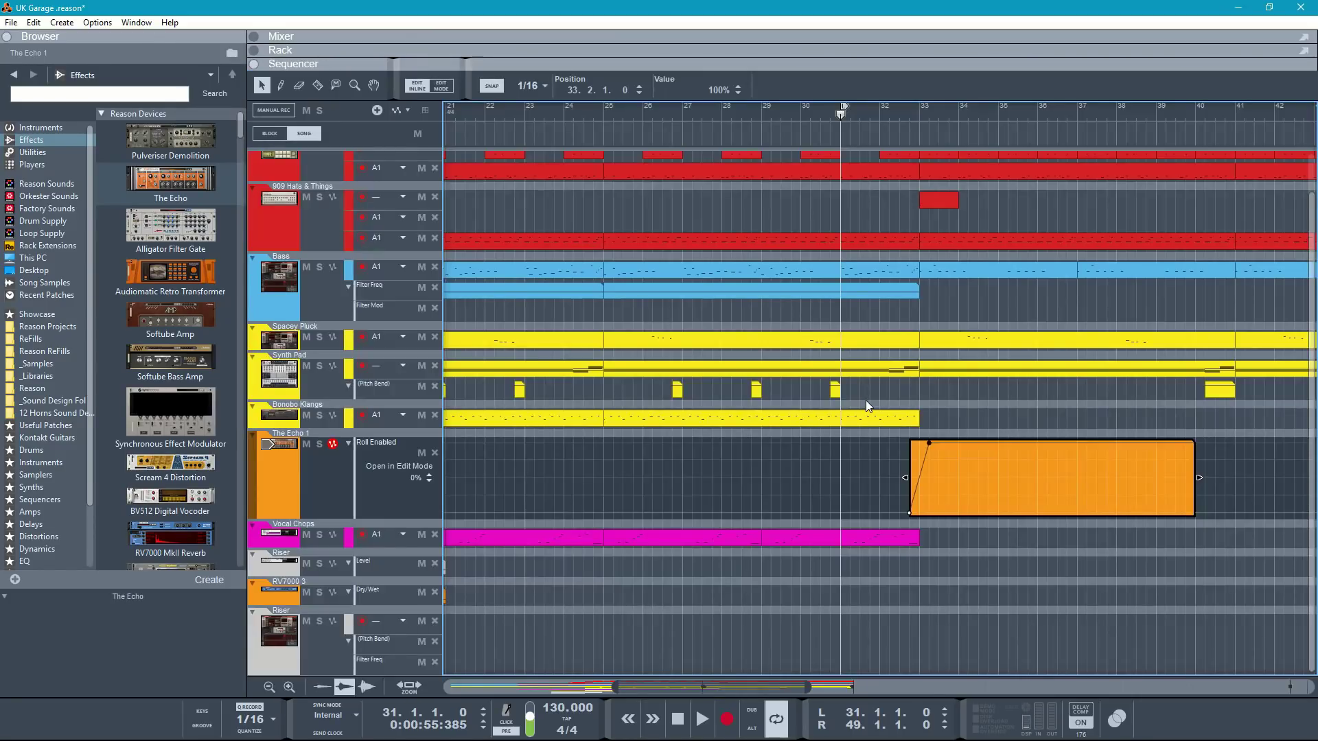
# Step: Lower the roll automation peak to 92% and compare The Echo's 5/16 and 3/8 delay times in playback, keeping 3/8
pyautogui.press('space')
pyautogui.moveTo(928, 444); pyautogui.dragTo(928, 450)
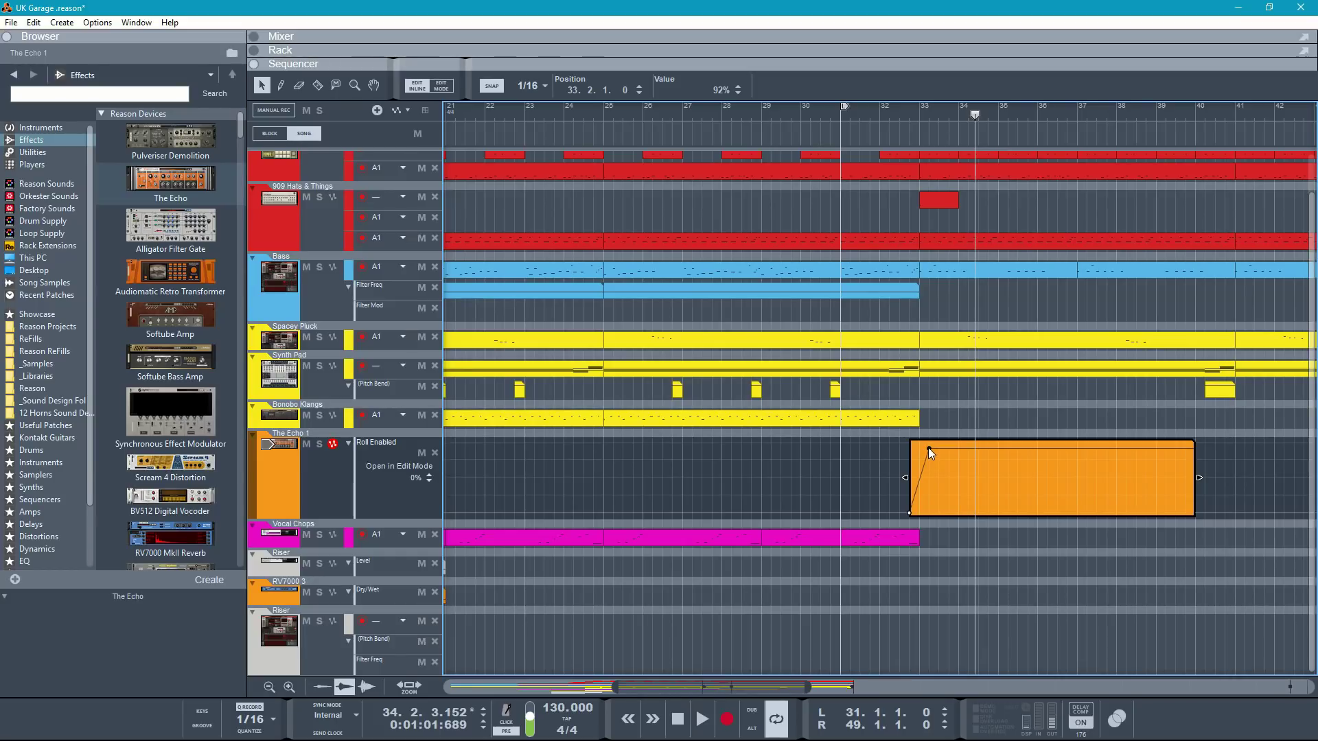
pyautogui.press('F6')
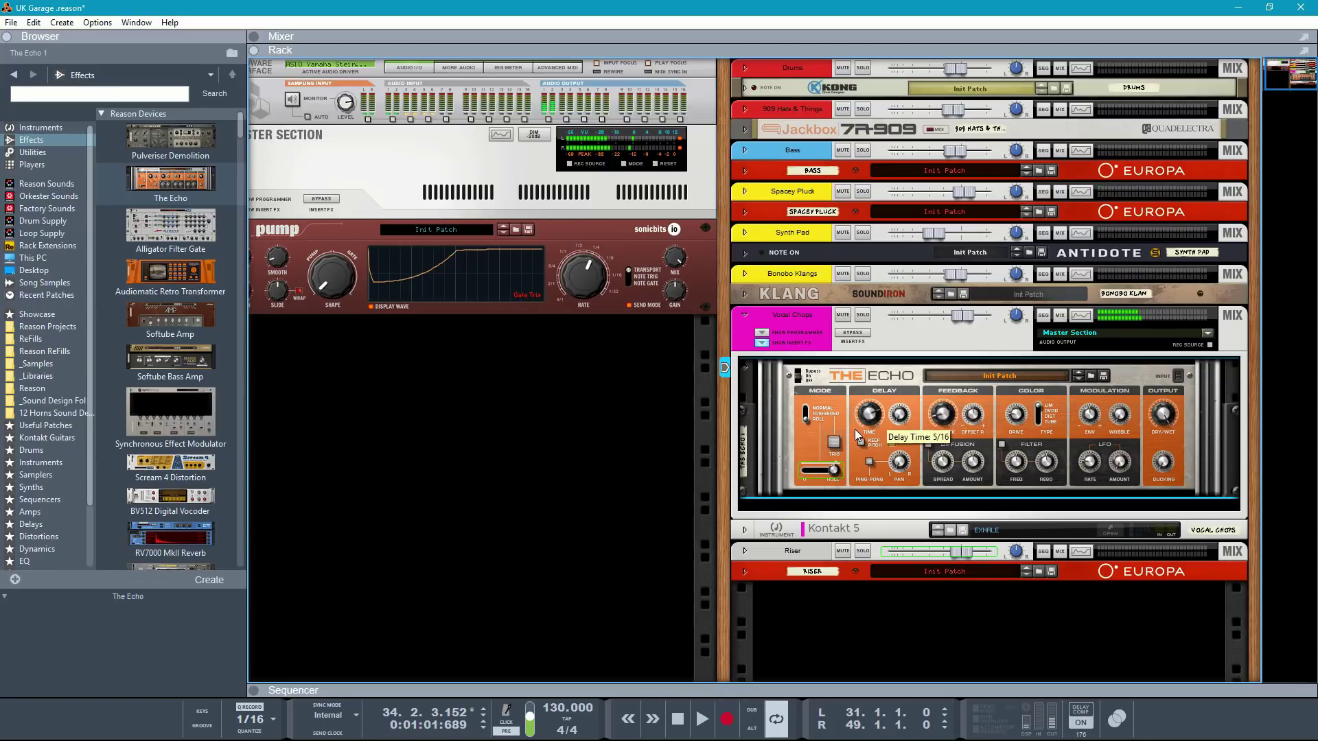
pyautogui.press('space')
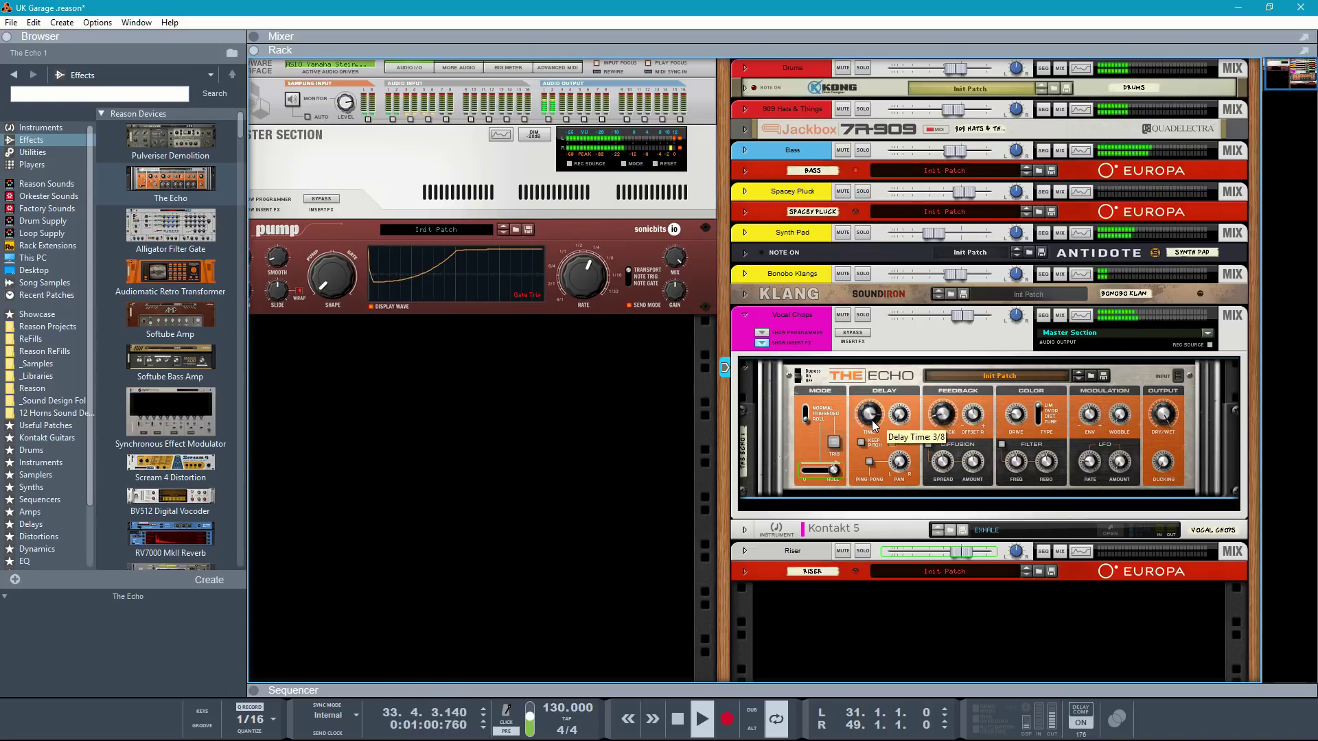
pyautogui.press('space')
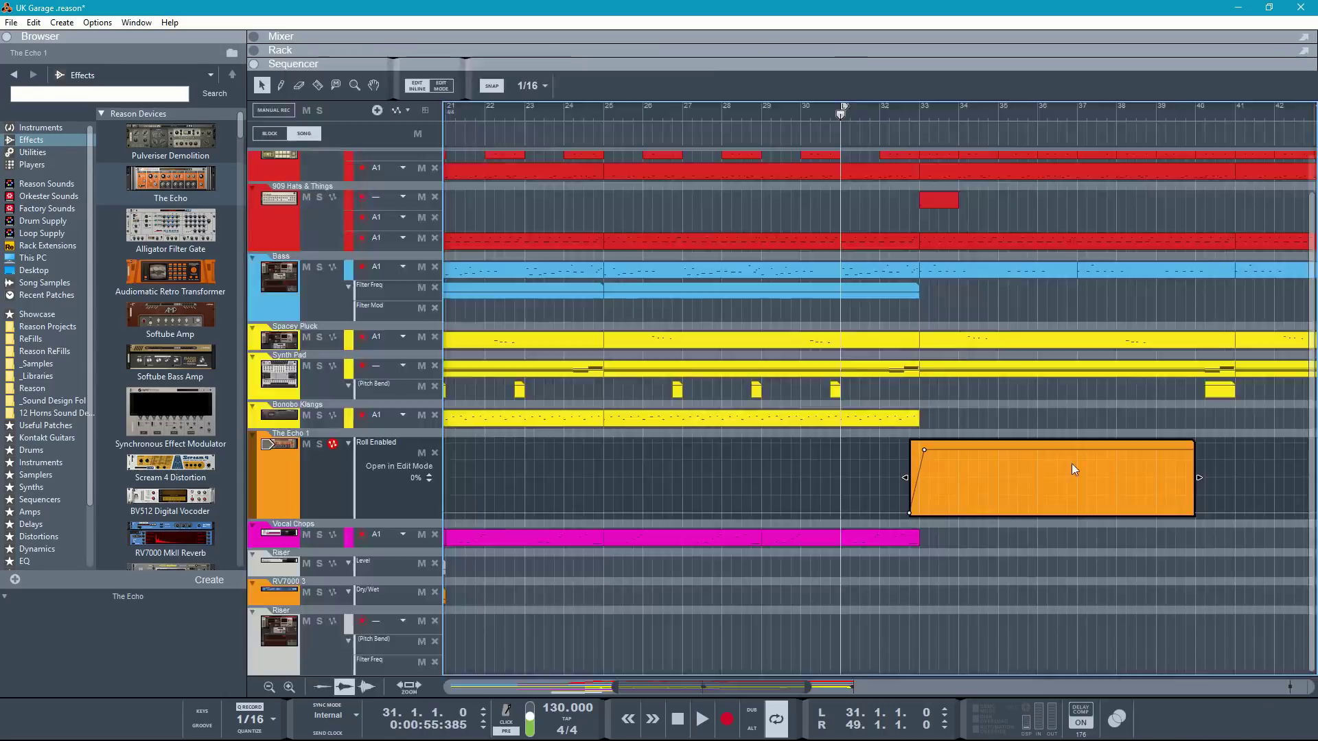
# Step: Turn on The Echo's diffusion and lower the roll automation peak to 76% during playback
pyautogui.click(928, 445)
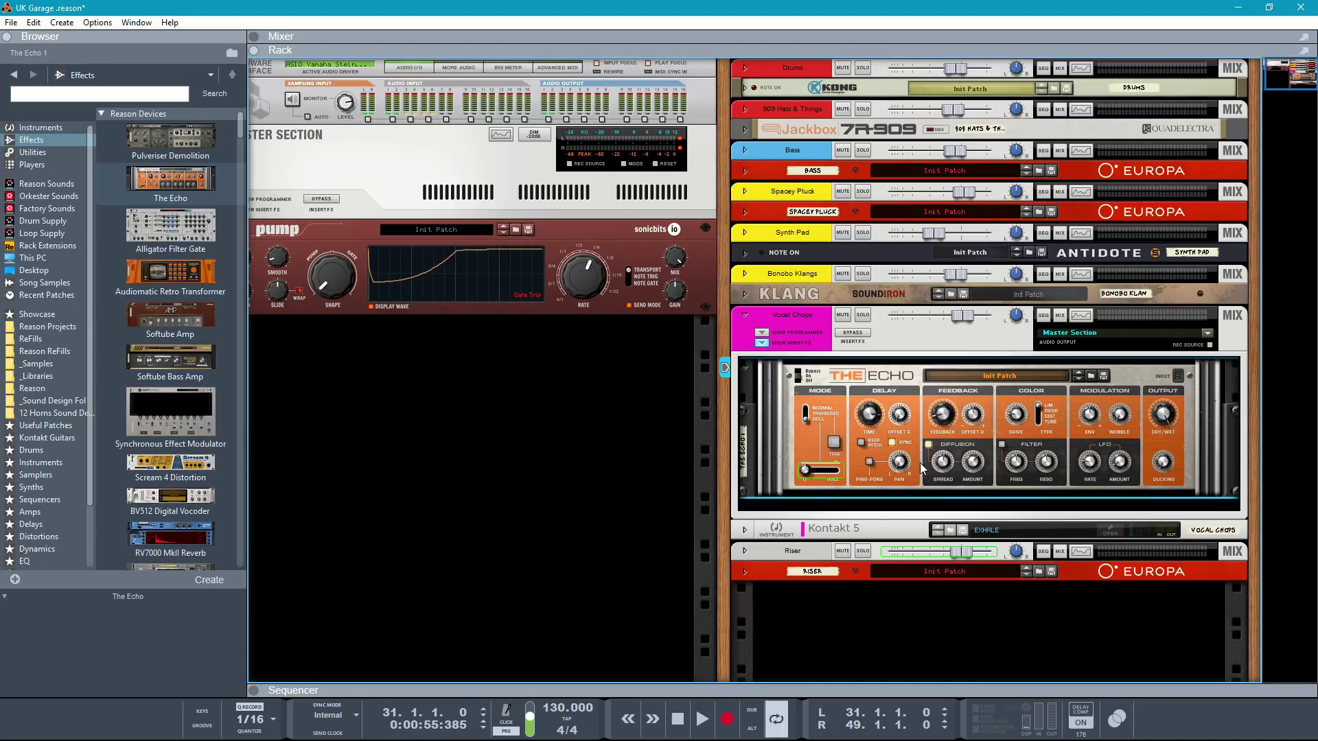
pyautogui.press('space')
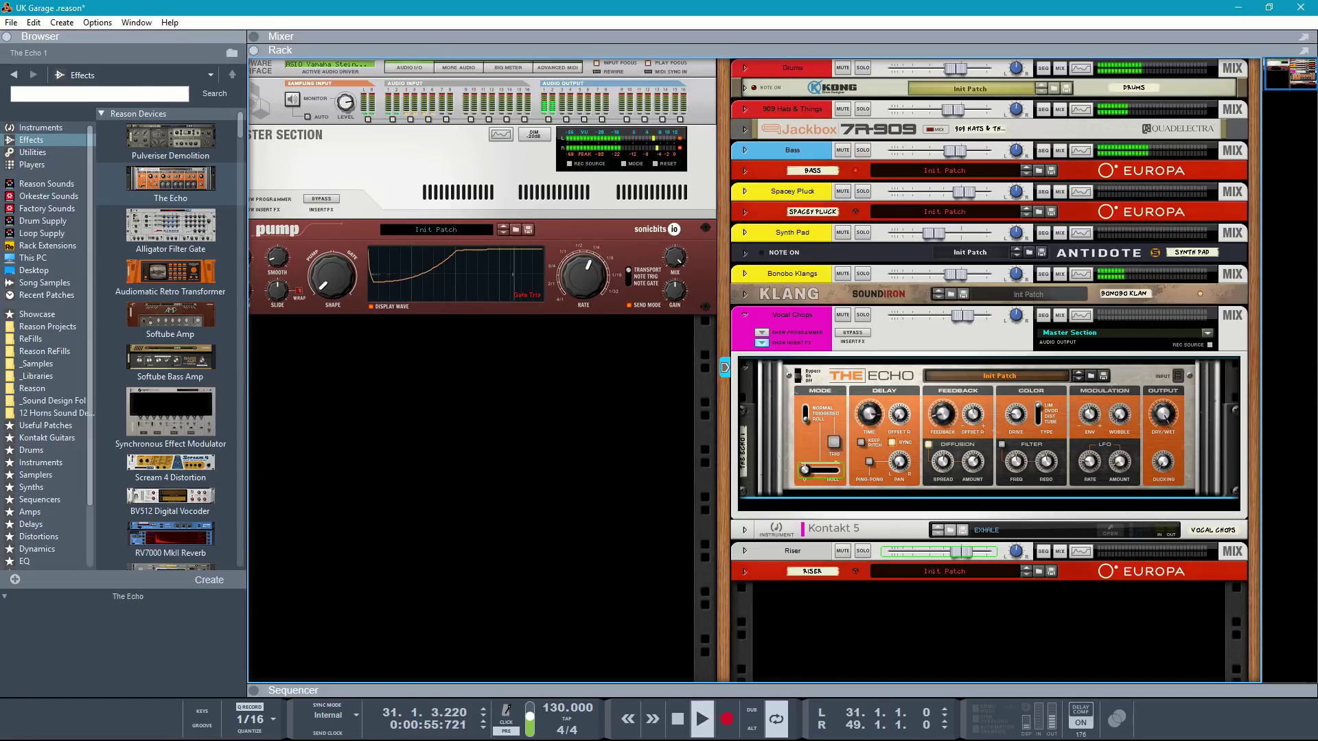
pyautogui.press('F7')
pyautogui.click(924, 450)
pyautogui.moveTo(714, 88); pyautogui.dragTo(715, 104)
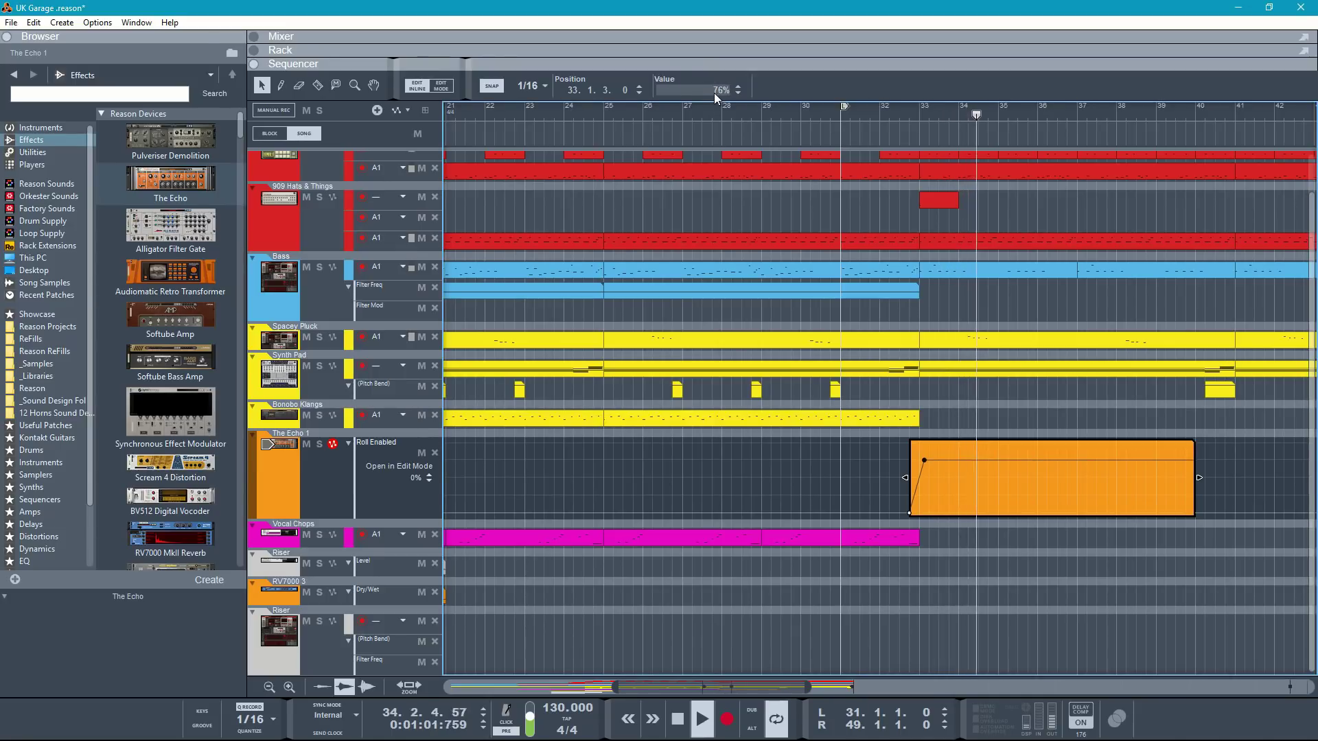
# Step: Add points to the roll automation clip so the value falls off gradually to near zero at its end
pyautogui.click(1094, 491)
pyautogui.moveTo(1094, 491); pyautogui.dragTo(1176, 512)
pyautogui.click(1023, 460)
pyautogui.moveTo(1023, 461); pyautogui.dragTo(1031, 468)
pyautogui.doubleClick(1127, 484)
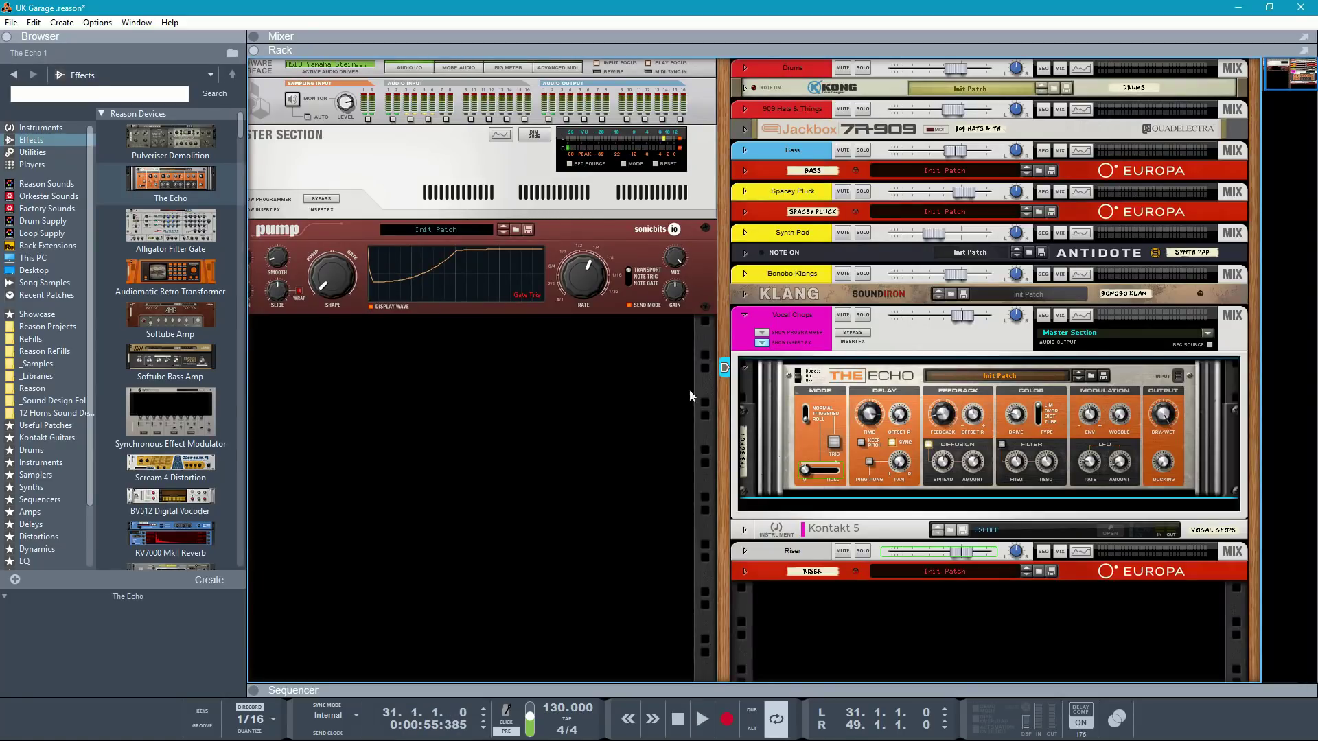
# Step: Add the Synapse DR-1 Deep Reverb after The Echo in the Vocal Chops insert effects
pyautogui.scroll(-2, 23, 509)
pyautogui.click(33, 539)
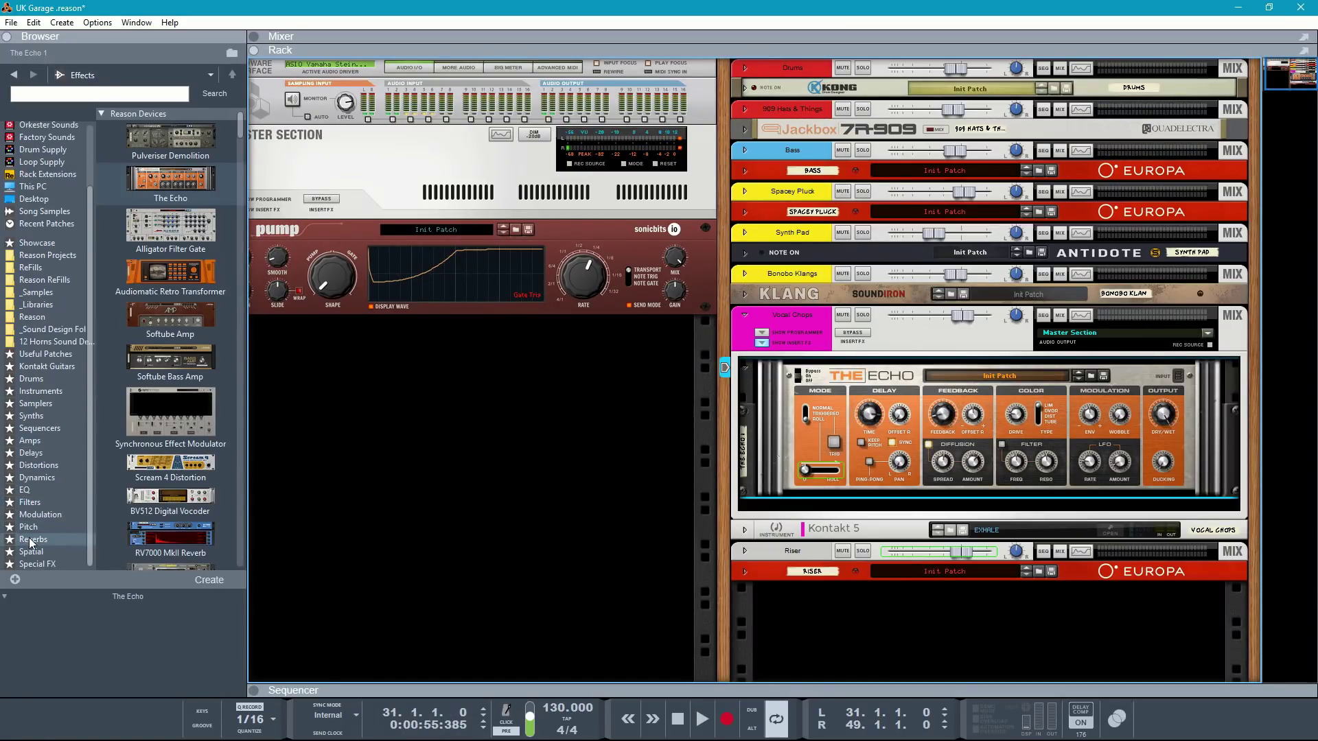
pyautogui.moveTo(147, 494); pyautogui.dragTo(883, 512)
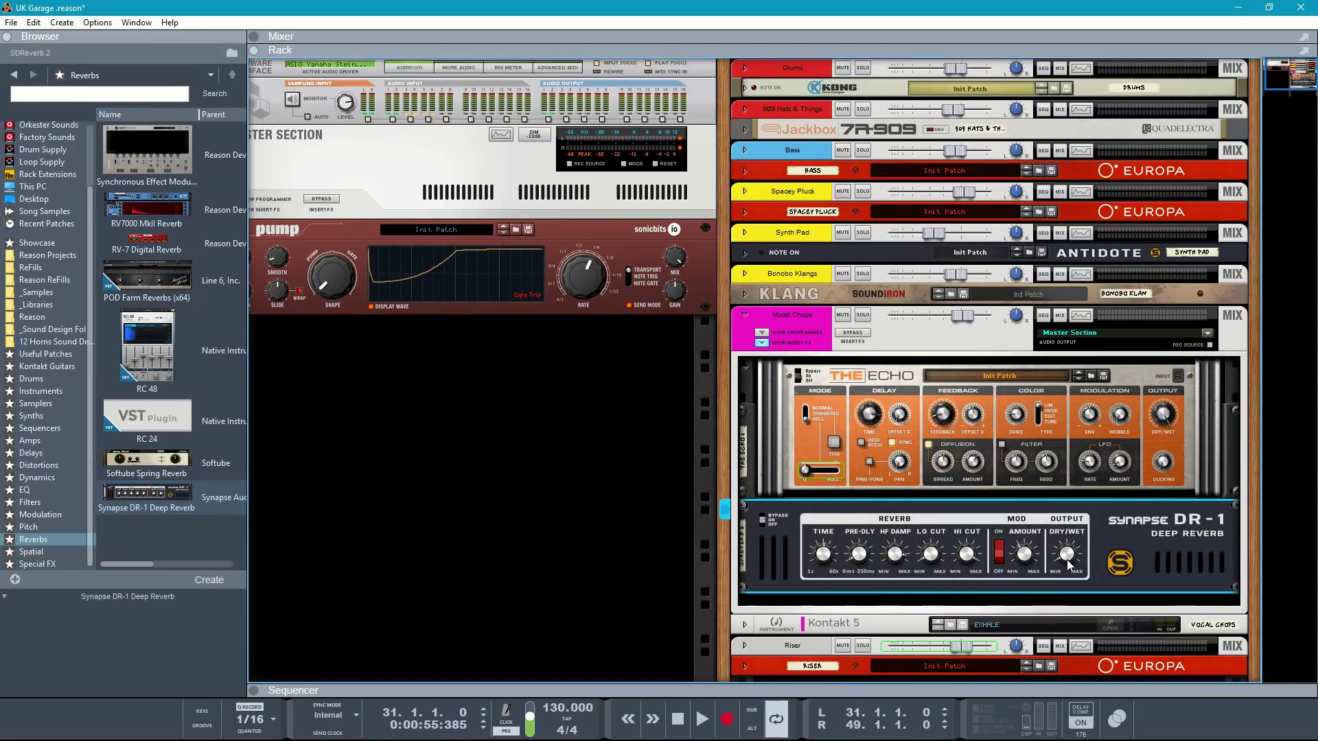
# Step: Automate the DR-1 reverb's dry/wet with a clip from about bar 33 to 40, ramping from 0% to 100% around bar 36
pyautogui.press('F7')
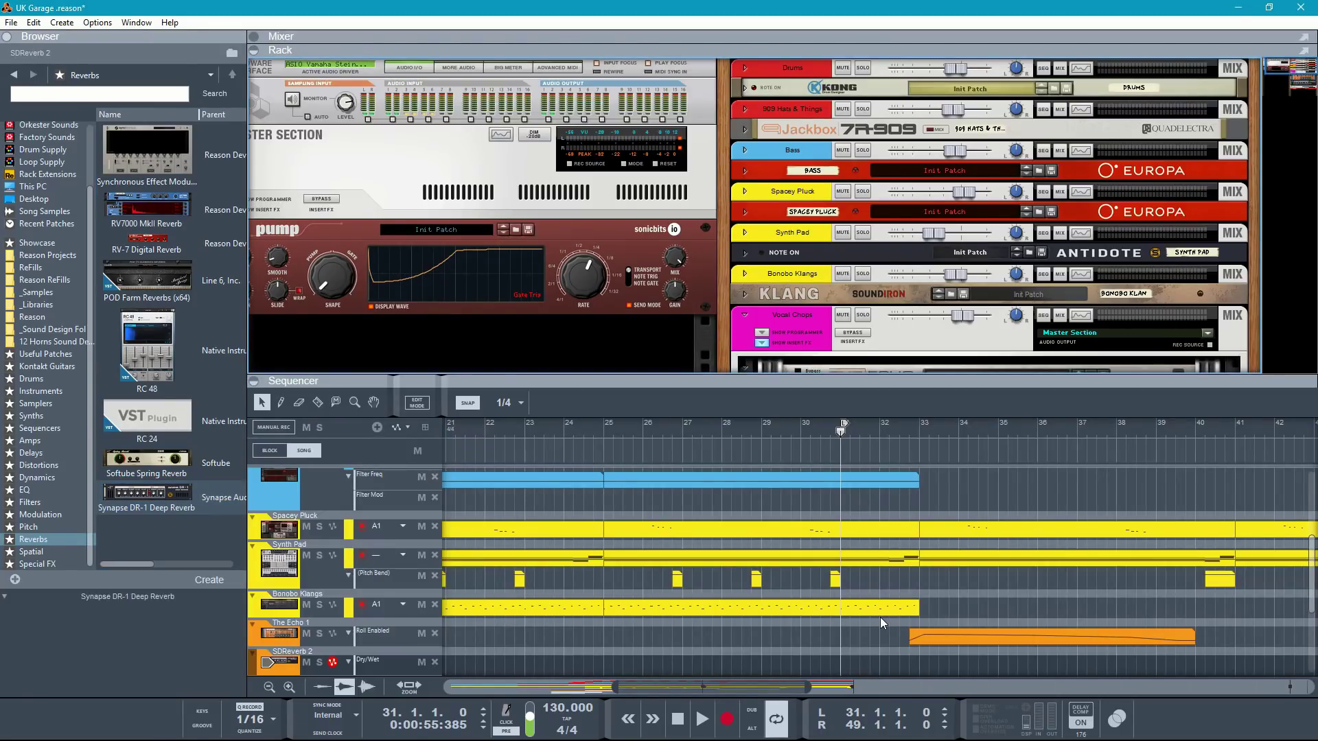
pyautogui.press('F6')
pyautogui.moveTo(915, 508); pyautogui.dragTo(1198, 510)
pyautogui.doubleClick(1004, 515)
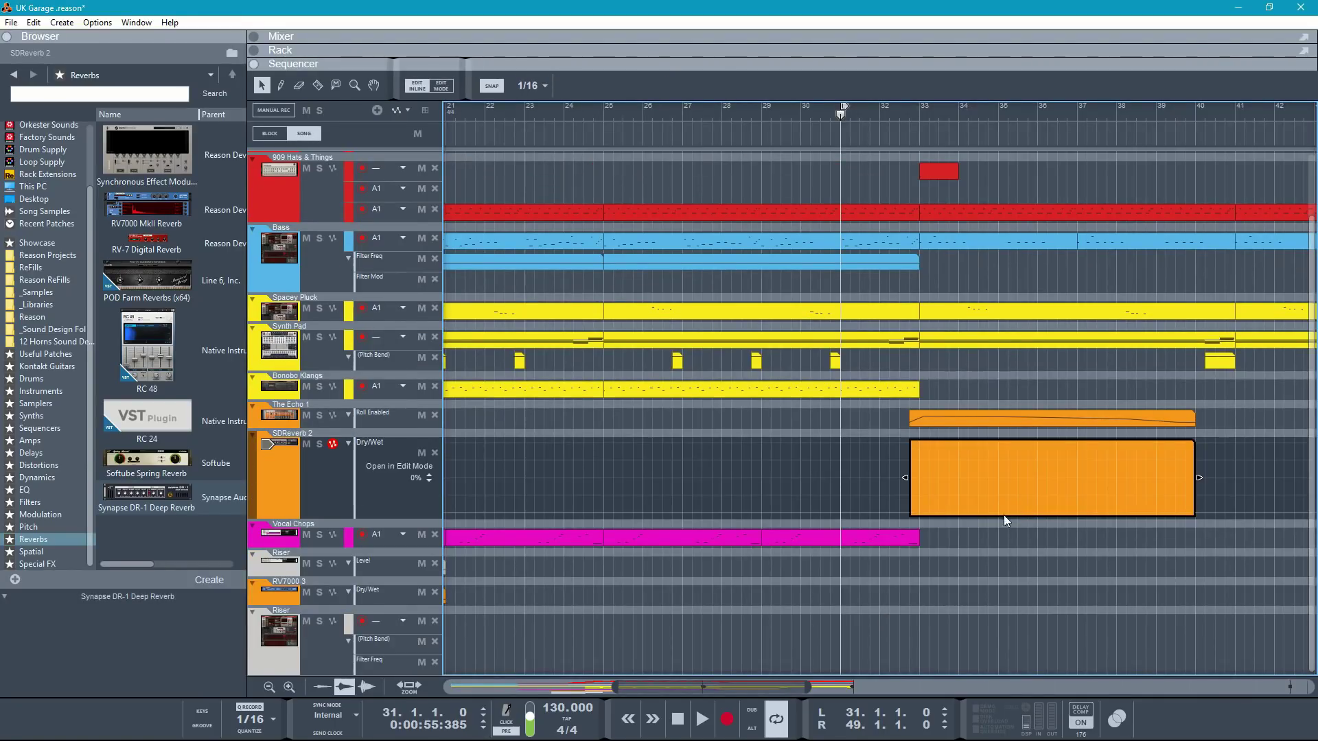
pyautogui.click(910, 513)
pyautogui.click(1031, 443)
pyautogui.moveTo(1031, 442)
pyautogui.mouseDown()
pyautogui.moveTo(1126, 444)
pyautogui.moveTo(1055, 440)
pyautogui.mouseUp()
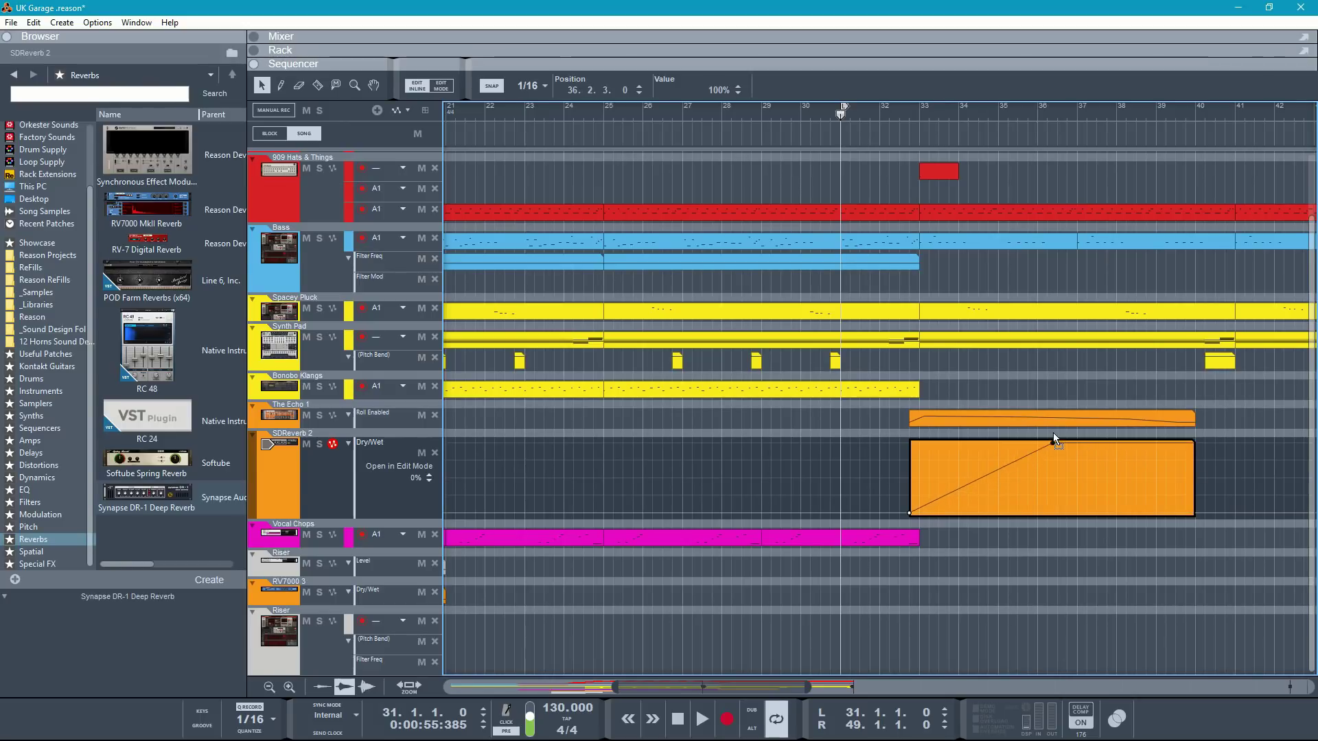
# Step: Play the transition, then shift the dry/wet peak slightly lower and later and add a fade down to the clip's end
pyautogui.press('space')
pyautogui.press('F6')
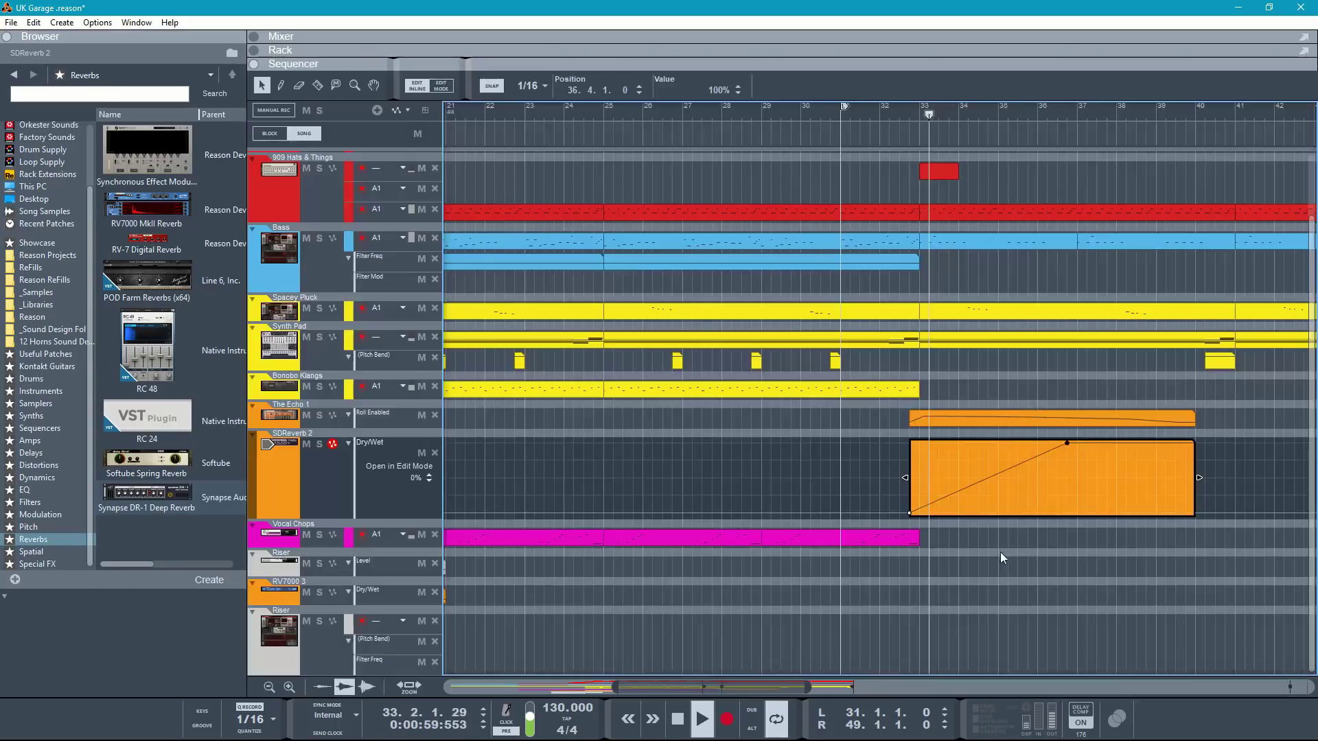
pyautogui.press('F7')
pyautogui.moveTo(1066, 444)
pyautogui.mouseDown()
pyautogui.moveTo(1041, 439)
pyautogui.moveTo(1088, 456)
pyautogui.mouseUp()
pyautogui.doubleClick(1170, 489)
pyautogui.moveTo(1171, 489); pyautogui.dragTo(1179, 512)
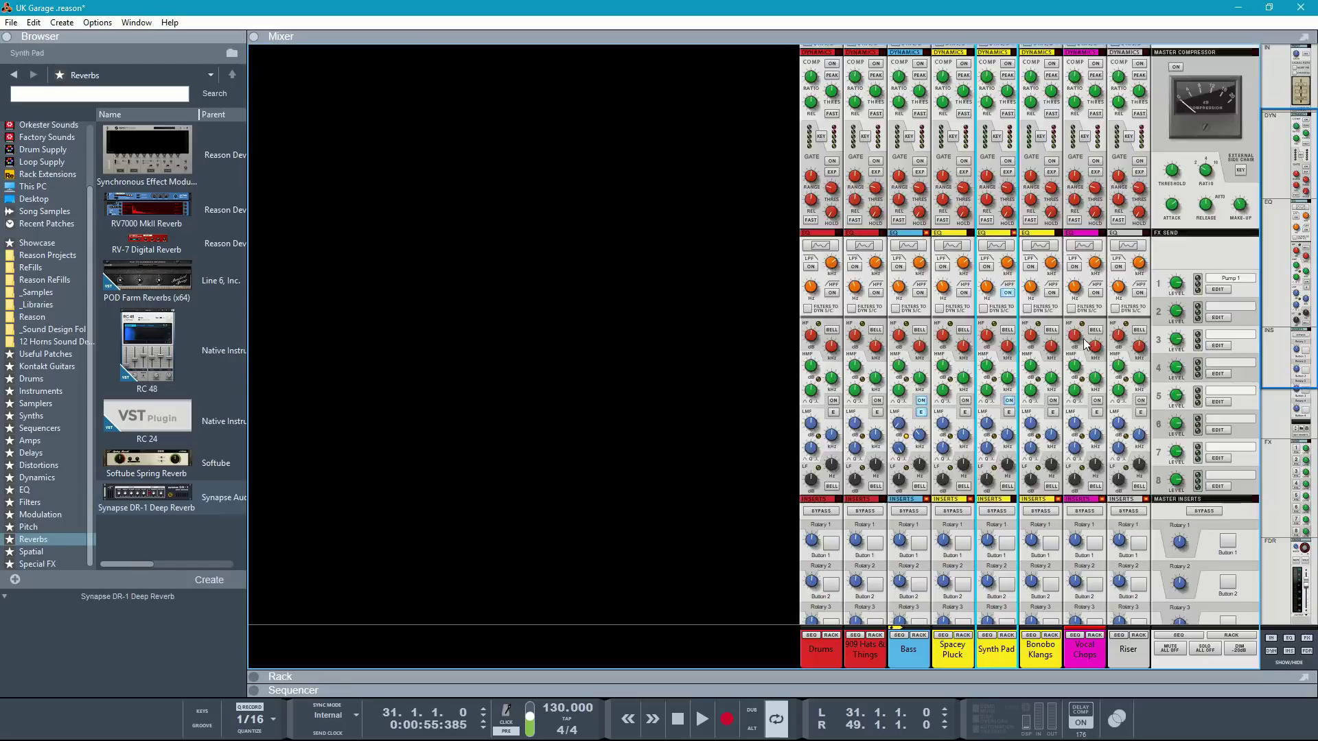
# Step: Automate the Vocal Chops FX1 send on/off with a clip from bar 33 to 40, switched on from its start
pyautogui.scroll(-6, 1085, 345)
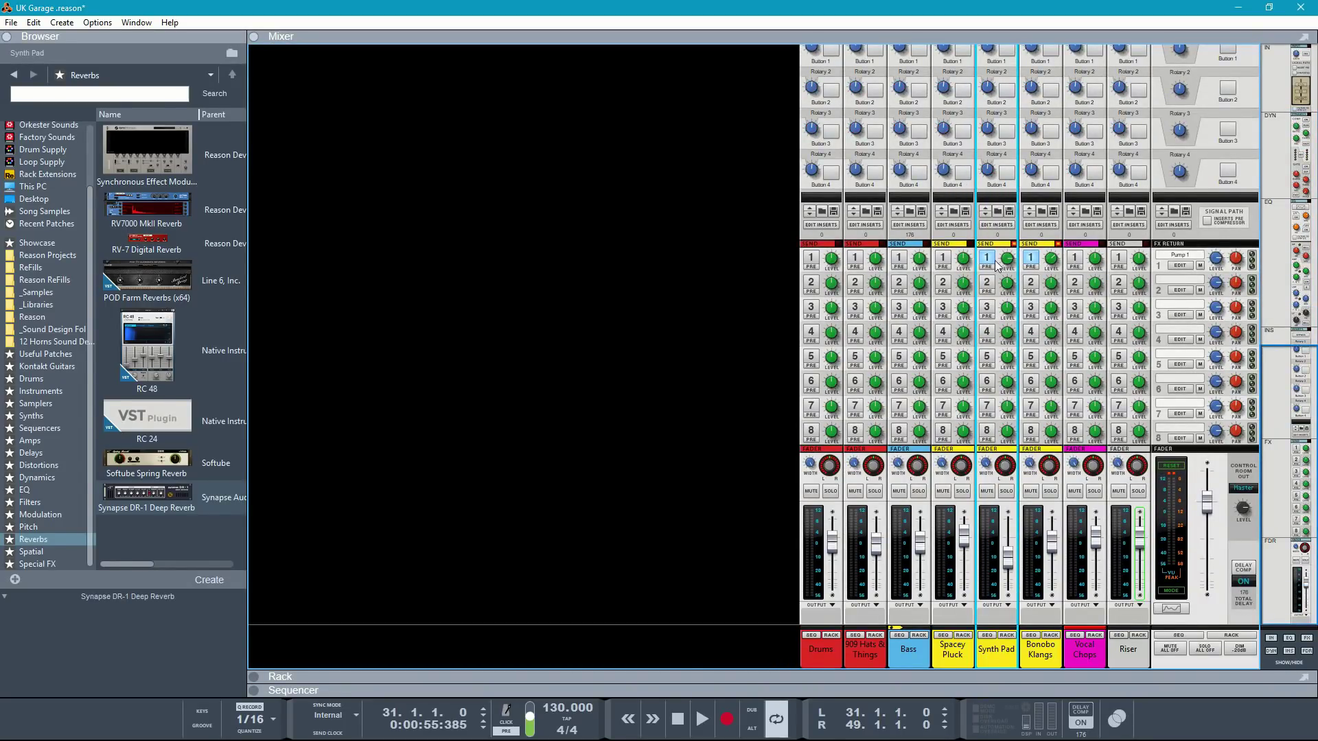
pyautogui.keyDown('alt'); pyautogui.click(1076, 260); pyautogui.keyUp('alt')
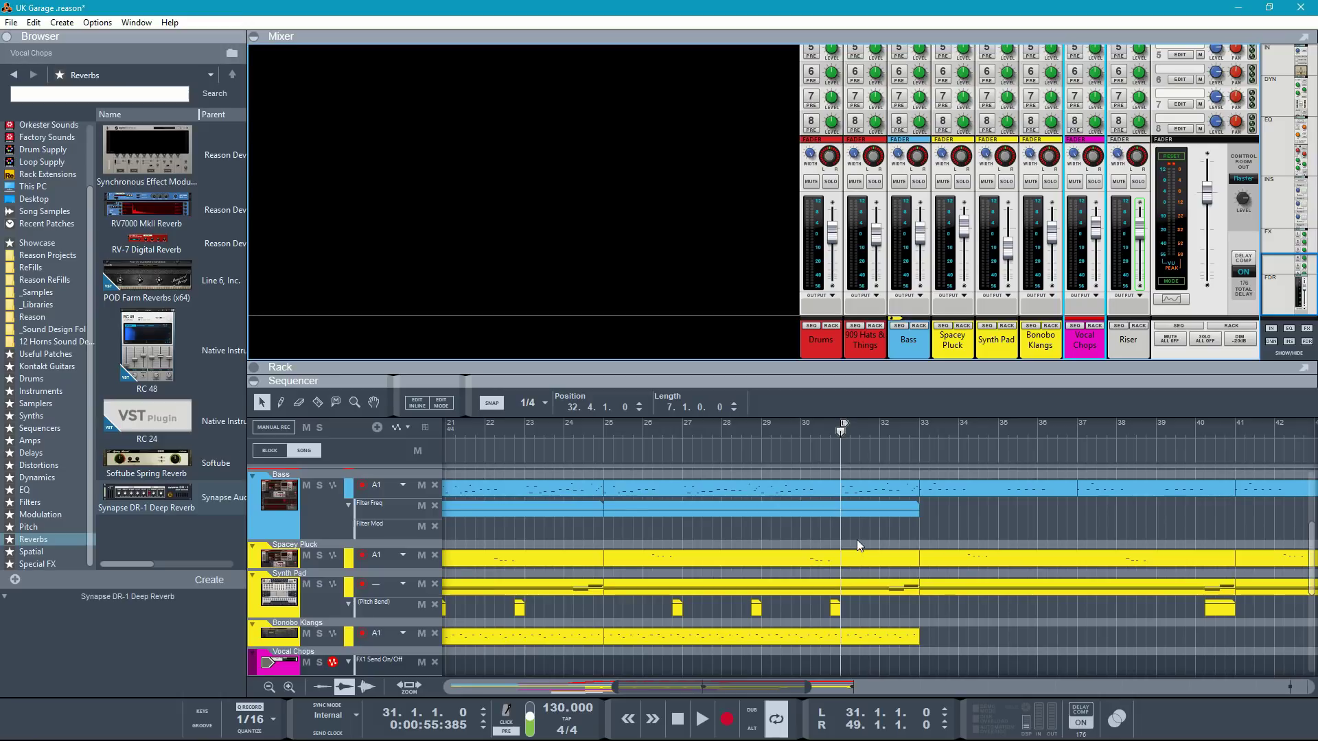
pyautogui.scroll(-5, 856, 540)
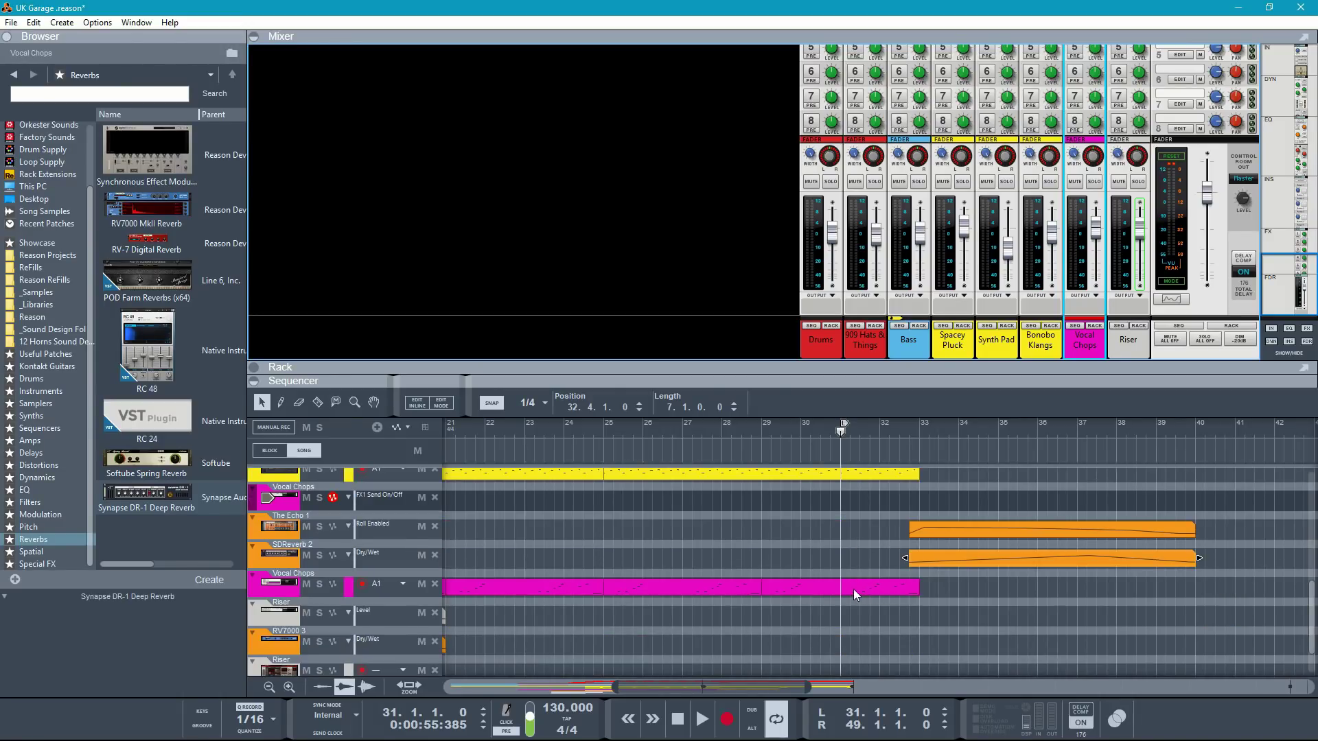
pyautogui.moveTo(924, 497)
pyautogui.mouseDown()
pyautogui.moveTo(1211, 504)
pyautogui.moveTo(1165, 511)
pyautogui.mouseUp()
pyautogui.doubleClick(1164, 507)
pyautogui.click(921, 498)
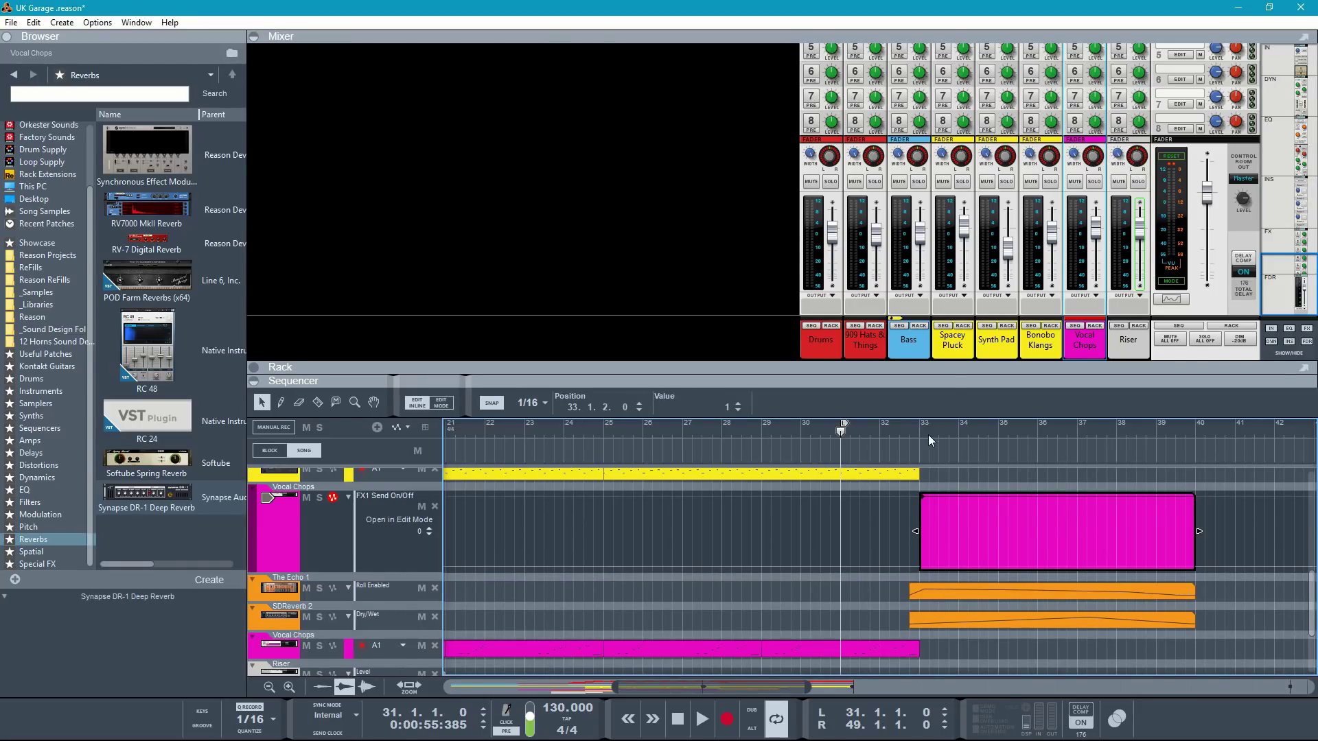
# Step: Raise the Vocal Chops FX1 send level to Pump while playing the transition from bar 31
pyautogui.press('space')
pyautogui.scroll(5, 1094, 194)
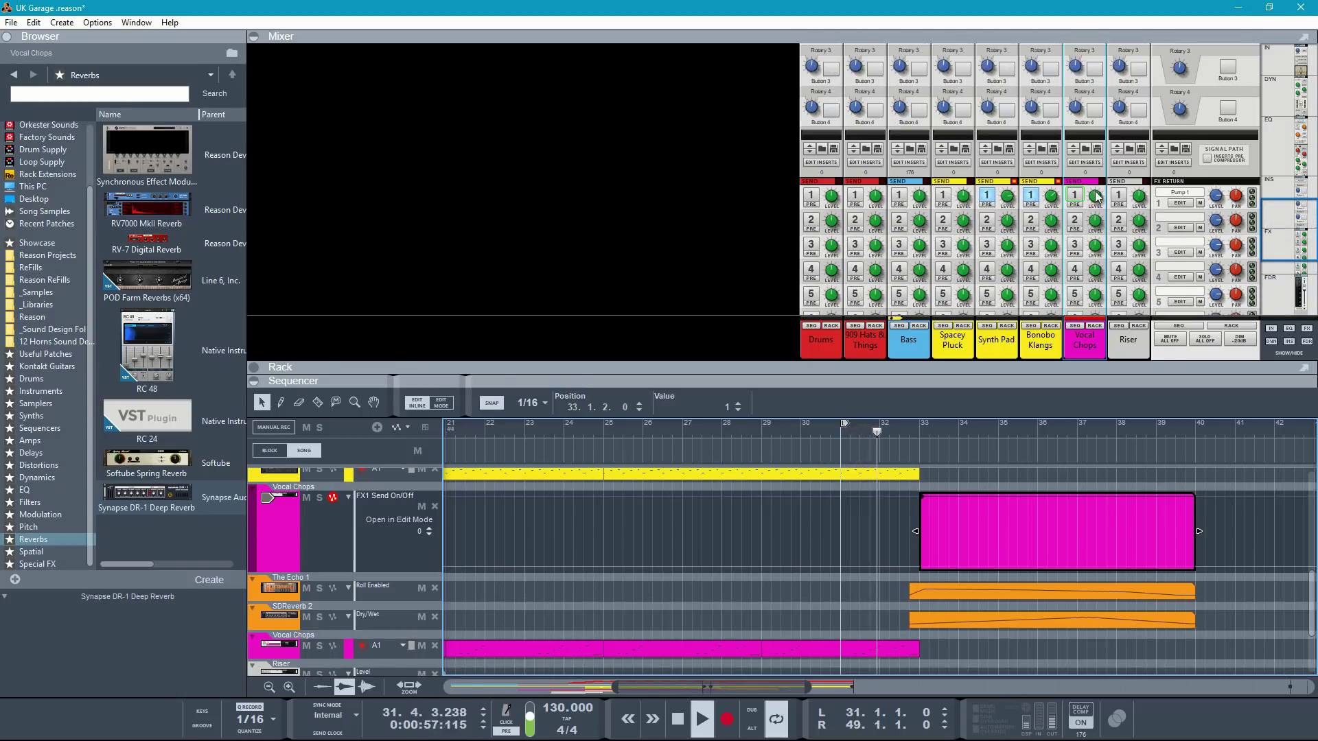
pyautogui.moveTo(1113, 173); pyautogui.dragTo(1122, 160)
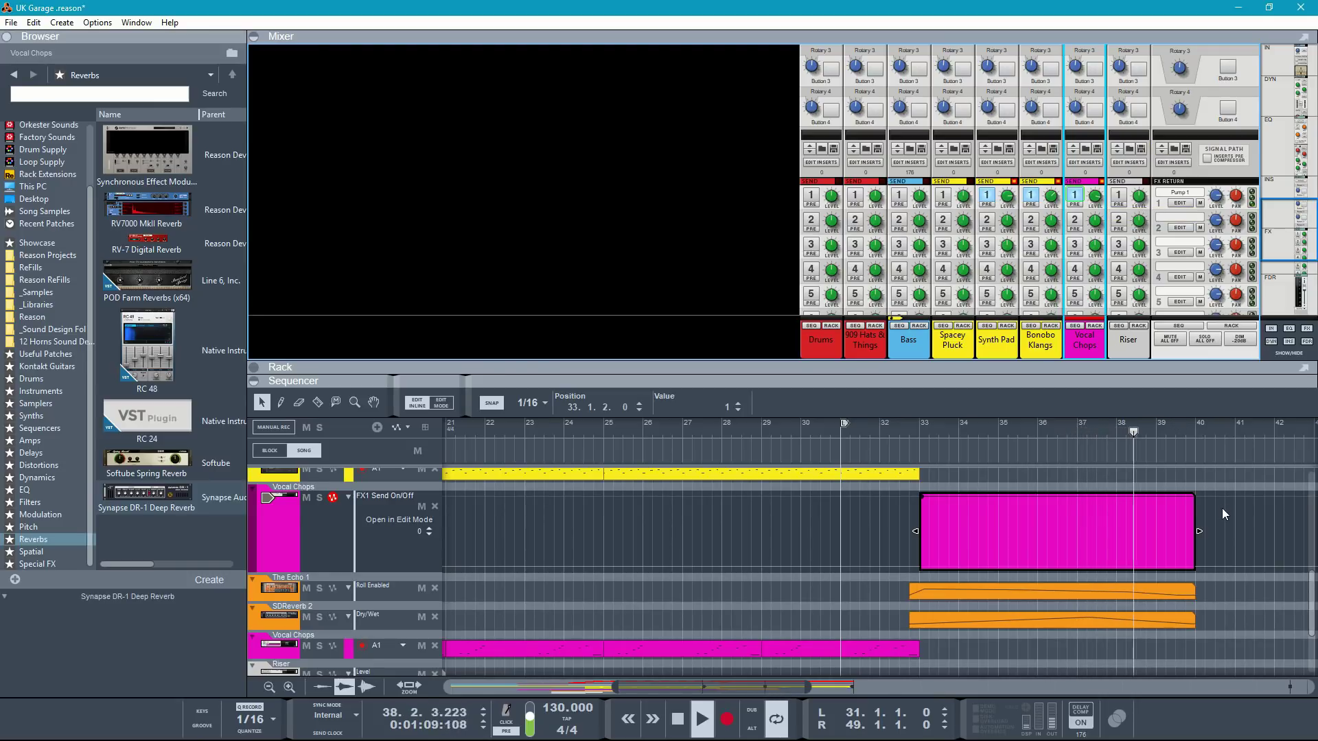
pyautogui.scroll(-3, 1234, 533)
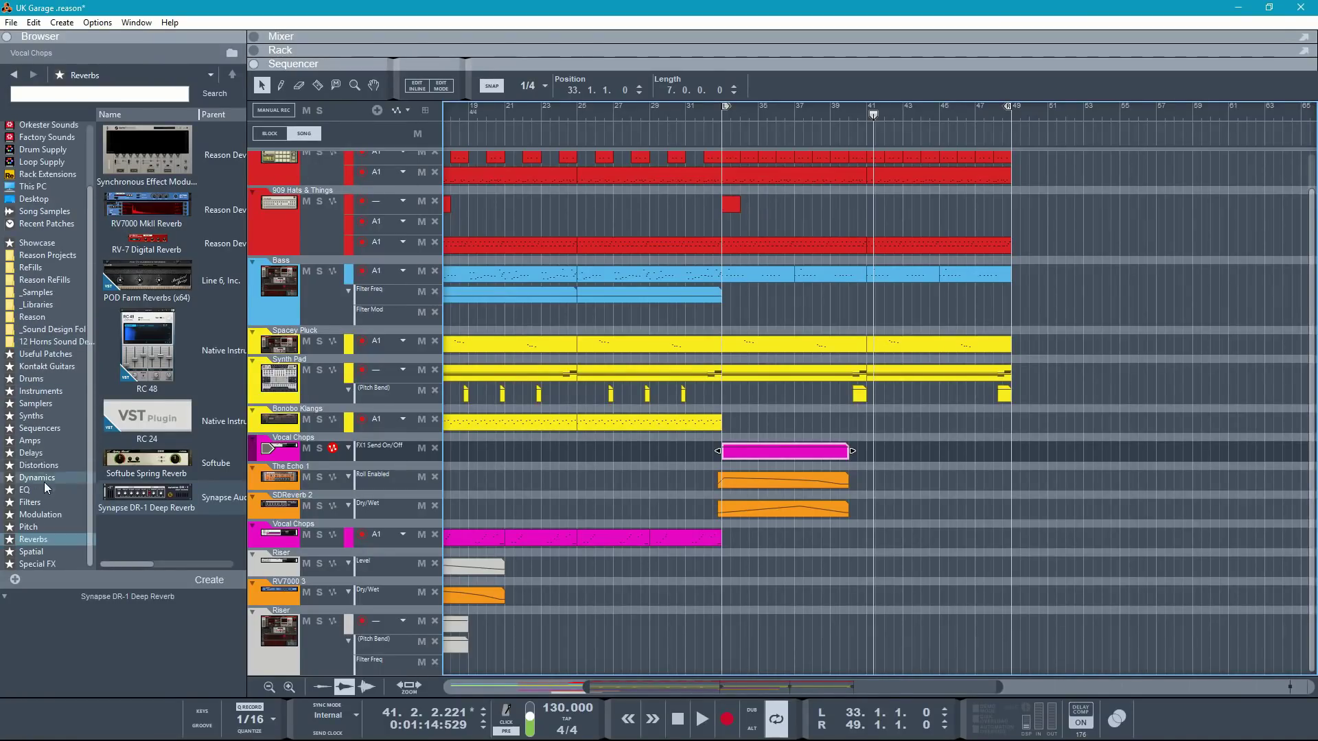
# Step: Add a Jackbox 7R-808 Analog Drum Module below the 909 and set its low tom/conga tuning to 9.8
pyautogui.click(34, 379)
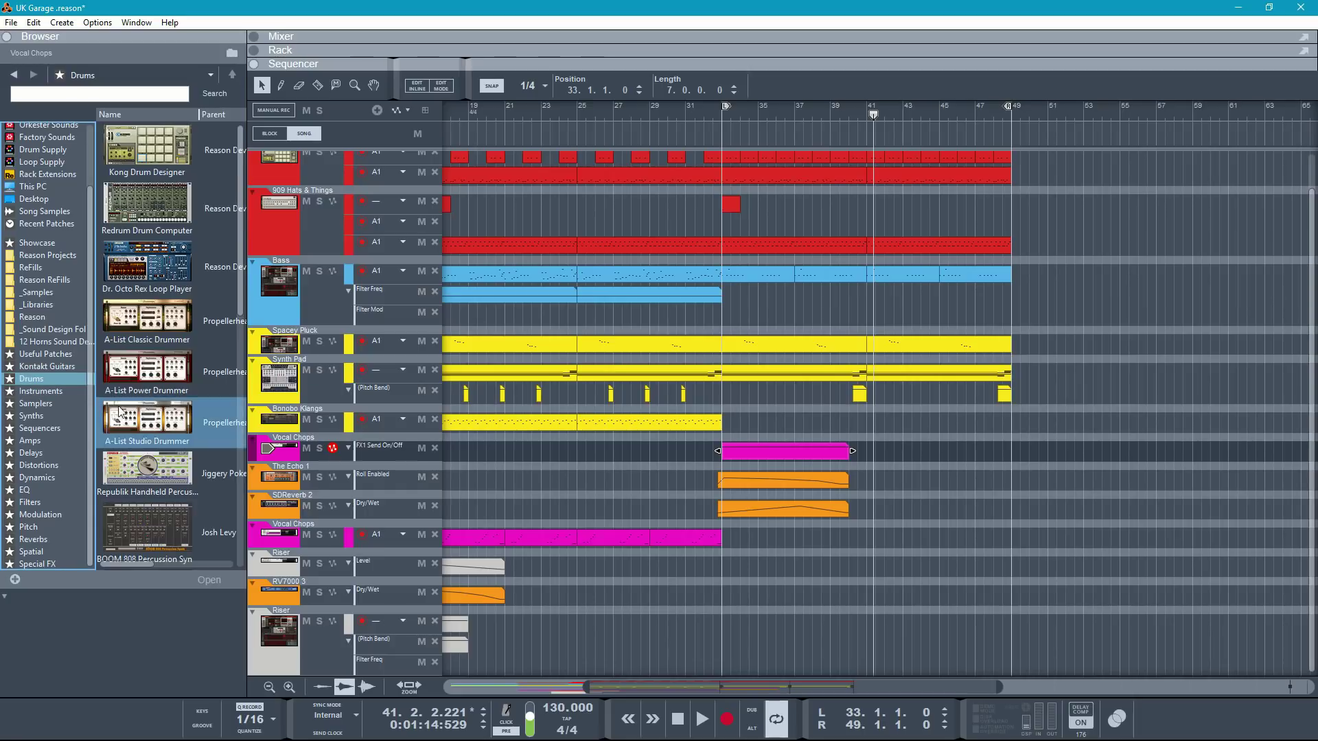
pyautogui.moveTo(147, 435)
pyautogui.mouseDown()
pyautogui.moveTo(331, 246)
pyautogui.moveTo(329, 258)
pyautogui.mouseUp()
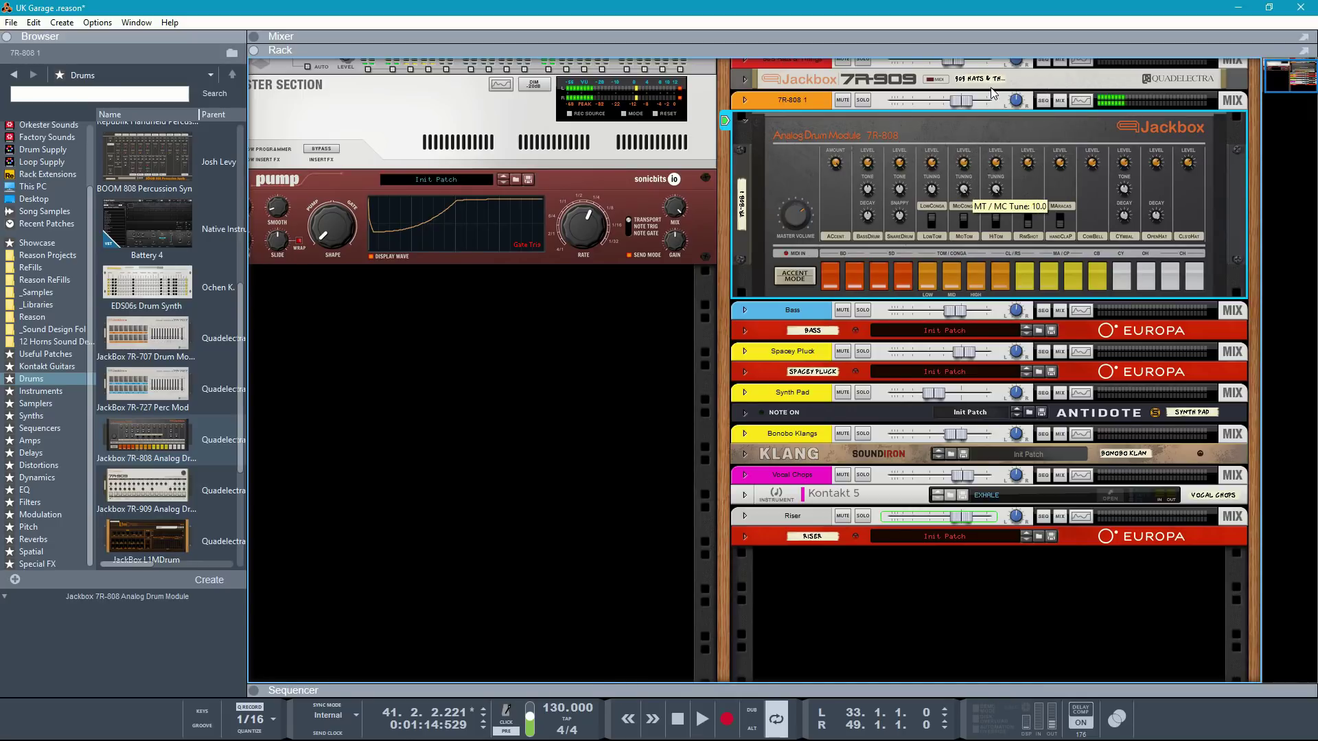
pyautogui.moveTo(932, 190); pyautogui.dragTo(958, 85)
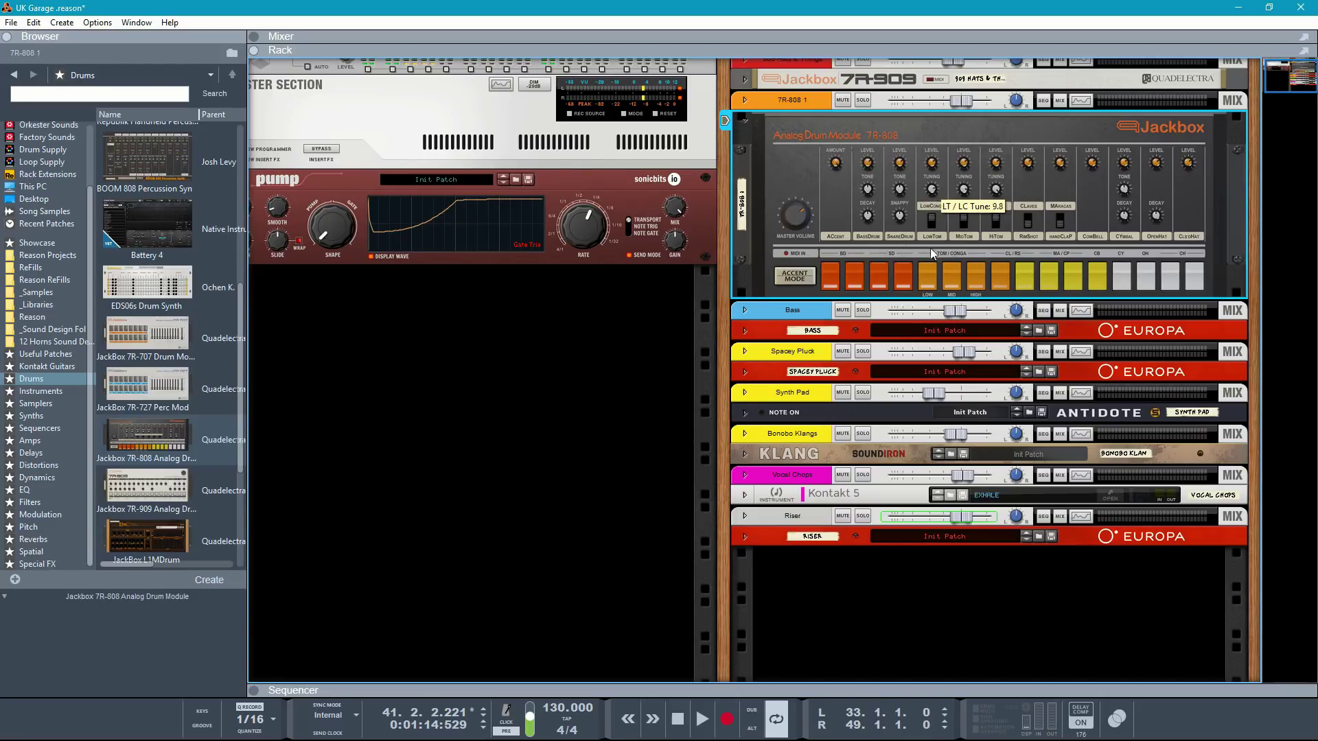
# Step: Finish adjusting the 7R-808 and record a percussion pattern on its track from bar 33
pyautogui.moveTo(959, 241)
pyautogui.mouseDown()
pyautogui.moveTo(975, 418)
pyautogui.moveTo(980, 242)
pyautogui.mouseUp()
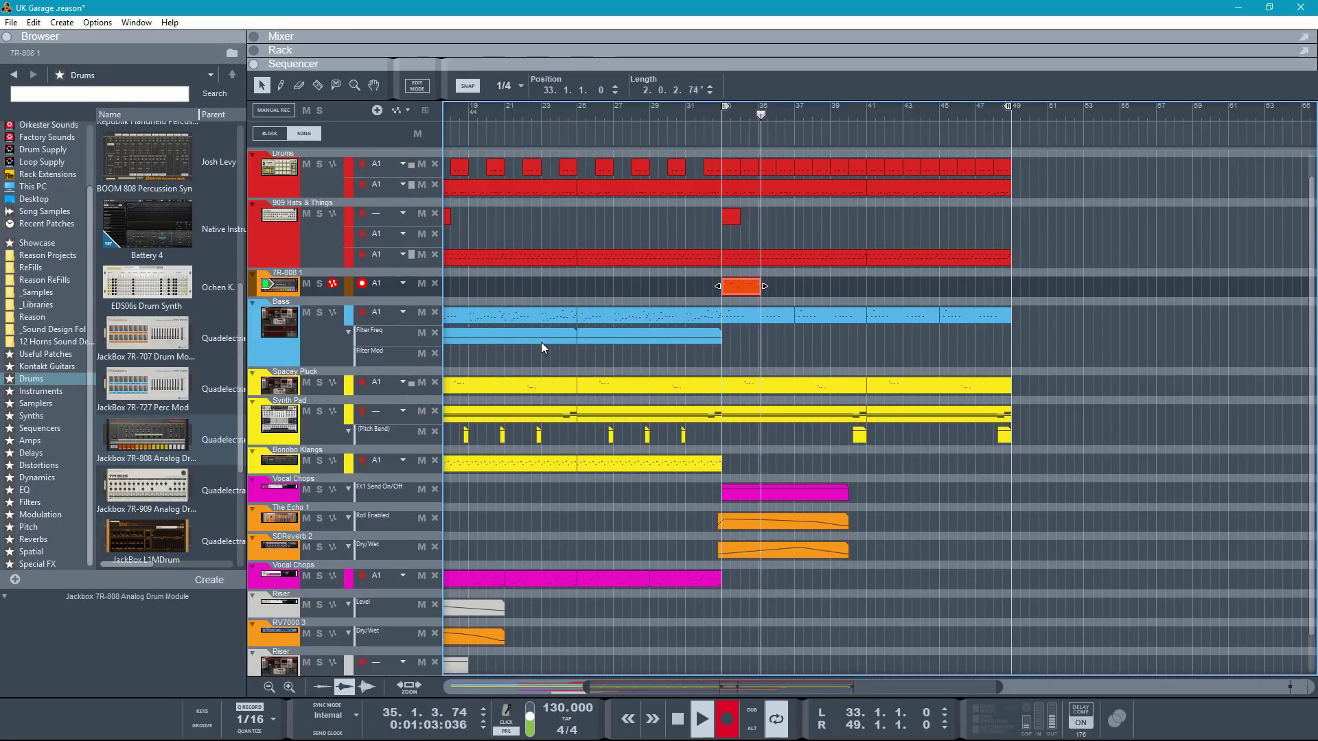
pyautogui.press('space')
pyautogui.hotkey('shift', 'Return')
pyautogui.press('space')
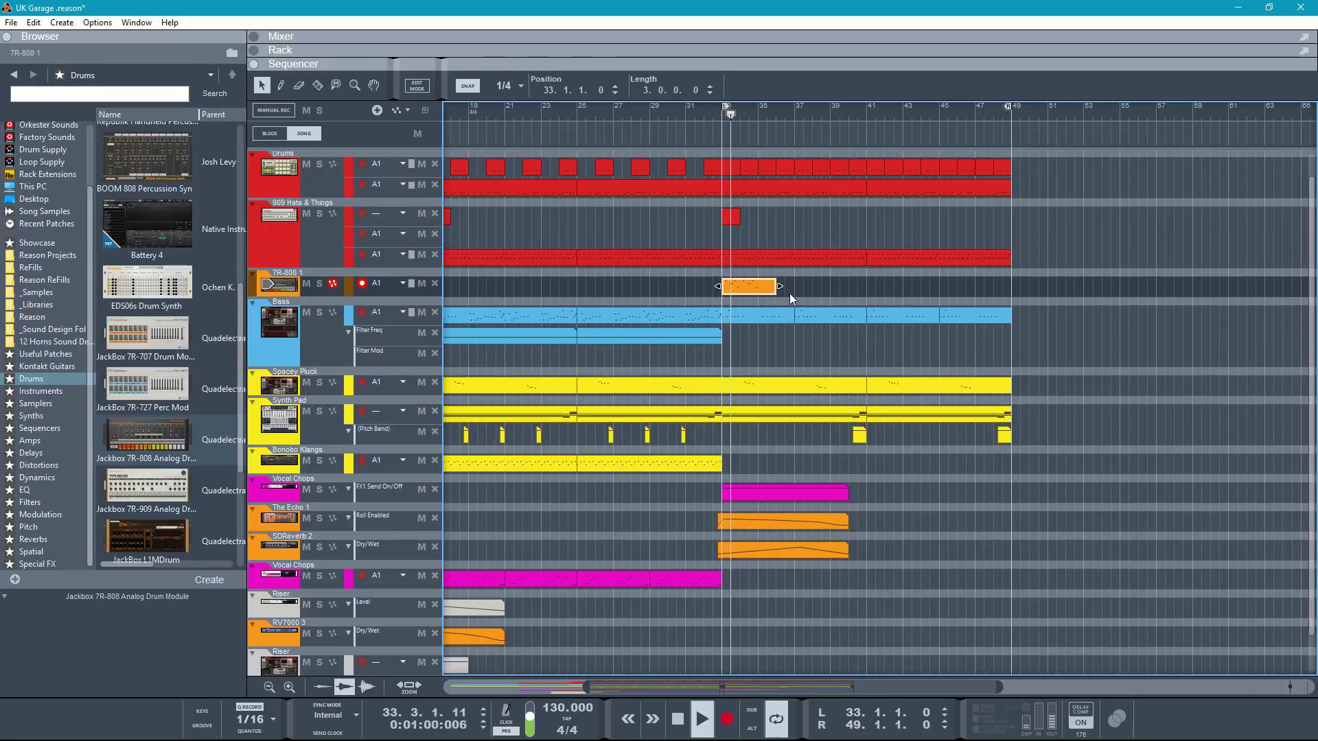
# Step: Trim the recorded 7R-808 clip to two bars and duplicate it up to bar 49
pyautogui.moveTo(780, 287); pyautogui.dragTo(761, 287)
pyautogui.hotkey('ctrl', 'd')
pyautogui.hotkey('ctrl', 'd')
pyautogui.hotkey('ctrl', 'd')
pyautogui.hotkey('ctrl', 'd')
pyautogui.hotkey('ctrl', 'd')
pyautogui.hotkey('ctrl', 'd')
pyautogui.hotkey('ctrl', 'd')
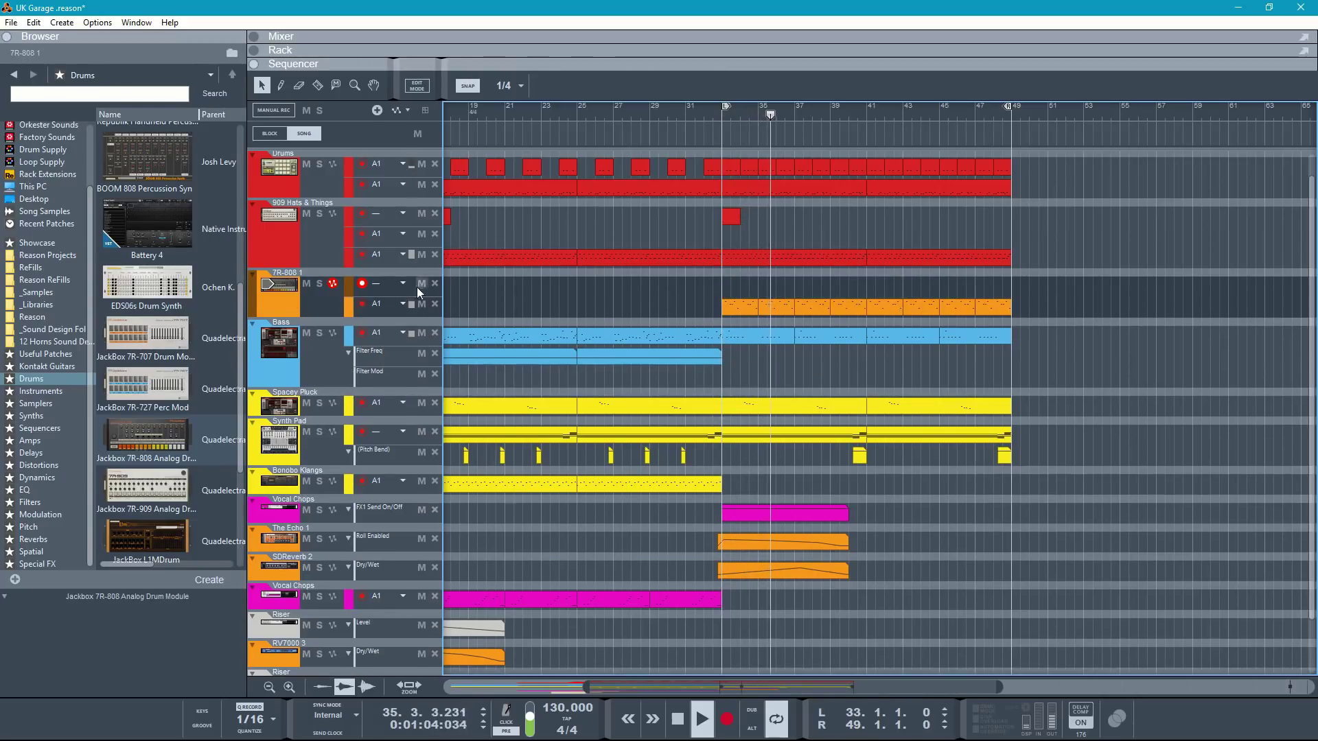
# Step: Add a new note lane to the 7R-808 track and record a second pattern from bar 33
pyautogui.click(386, 284)
pyautogui.moveTo(401, 348)
pyautogui.click(520, 353)
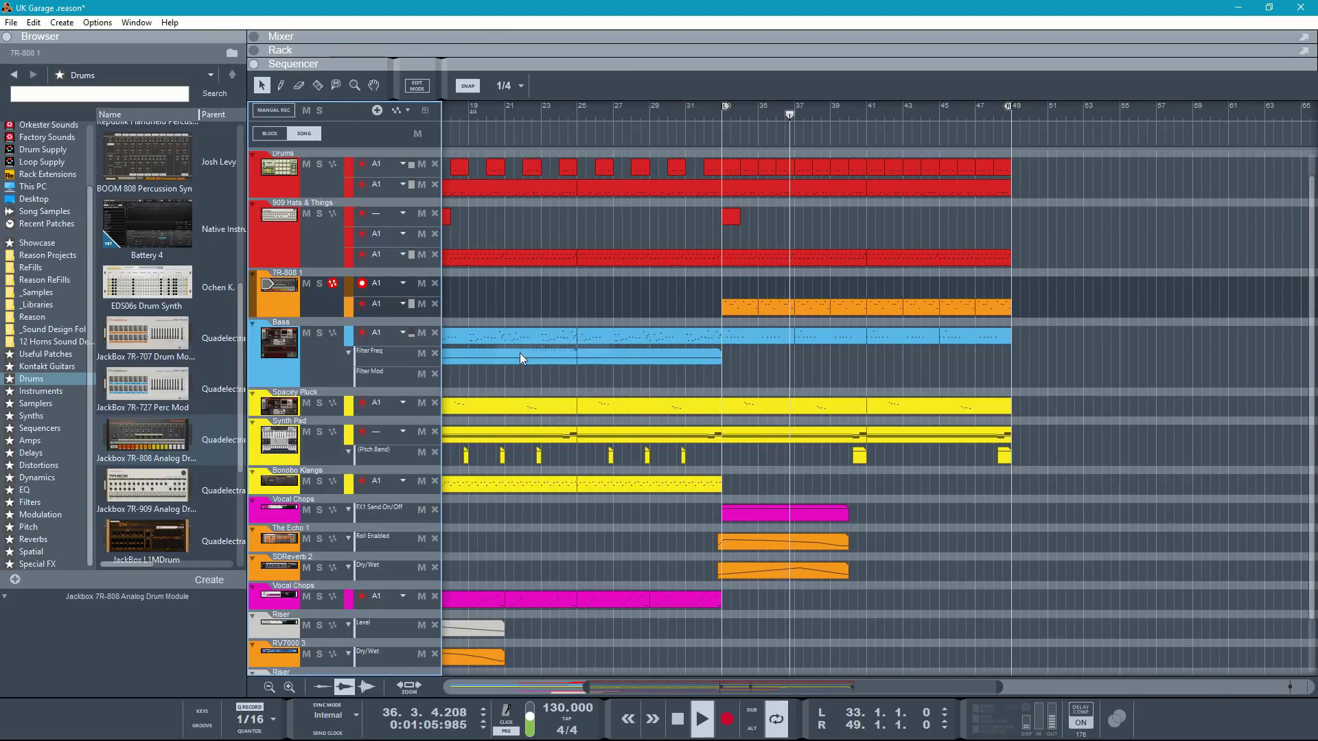
pyautogui.press('space')
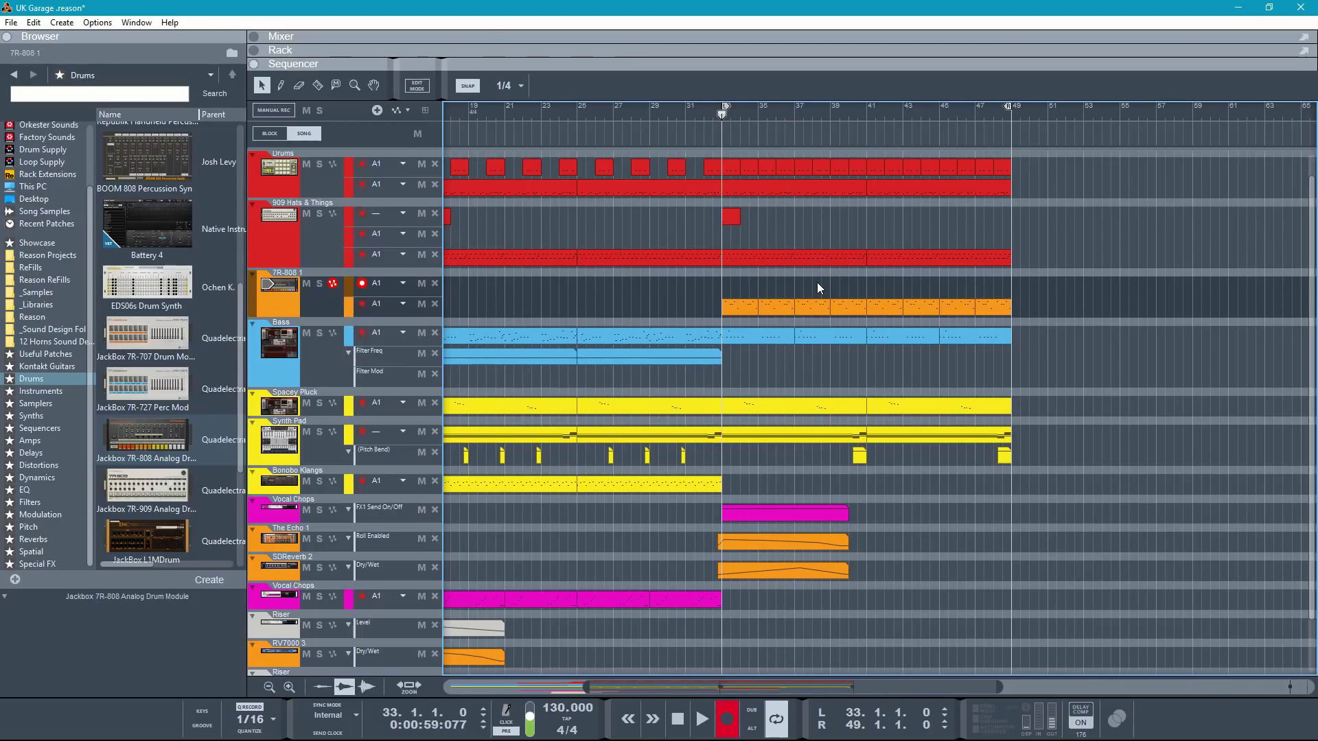
pyautogui.press('space')
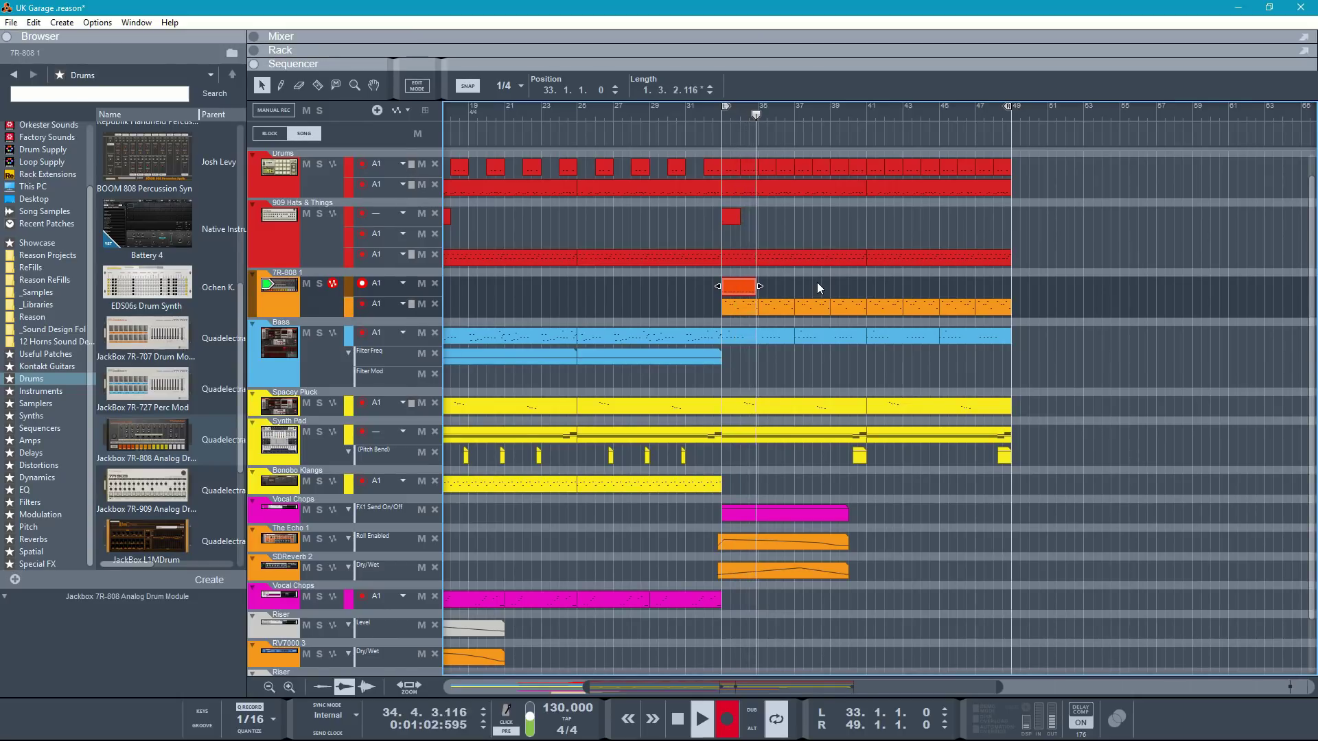
pyautogui.press('space')
pyautogui.press('space')
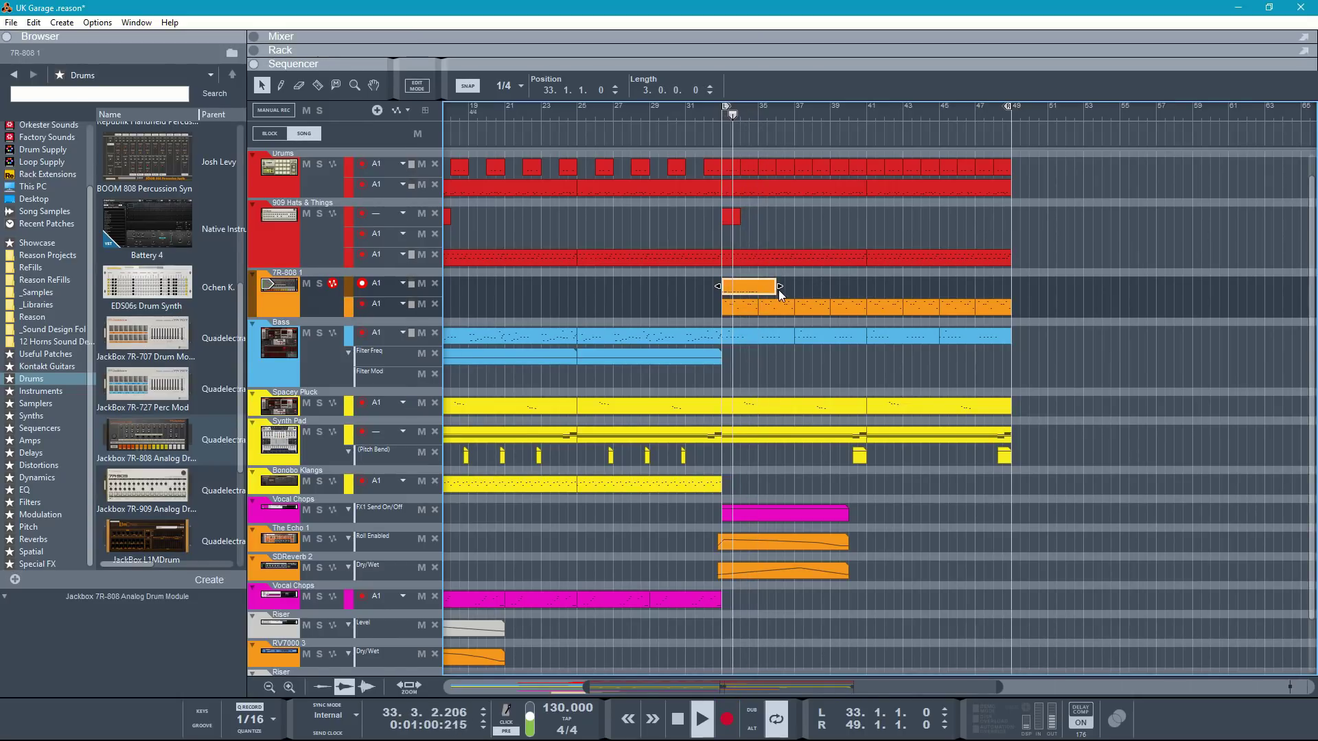
# Step: Shorten the second 7R-808 lane's clip to two bars and repeat it until bar 49
pyautogui.moveTo(780, 287); pyautogui.dragTo(760, 289)
pyautogui.hotkey('ctrl', 'd')
pyautogui.hotkey('ctrl', 'd')
pyautogui.hotkey('ctrl', 'd')
pyautogui.hotkey('ctrl', 'd')
pyautogui.hotkey('ctrl', 'd')
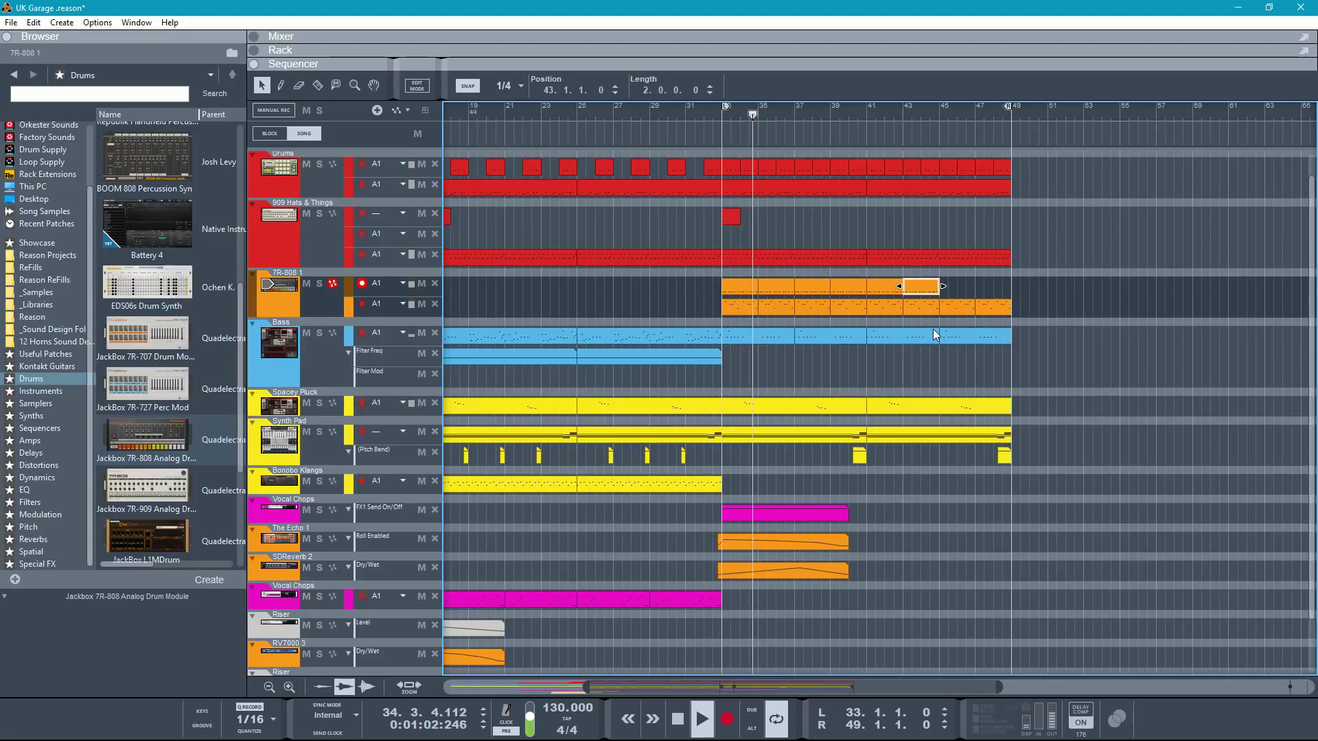
pyautogui.hotkey('ctrl', 'd')
pyautogui.hotkey('ctrl', 'd')
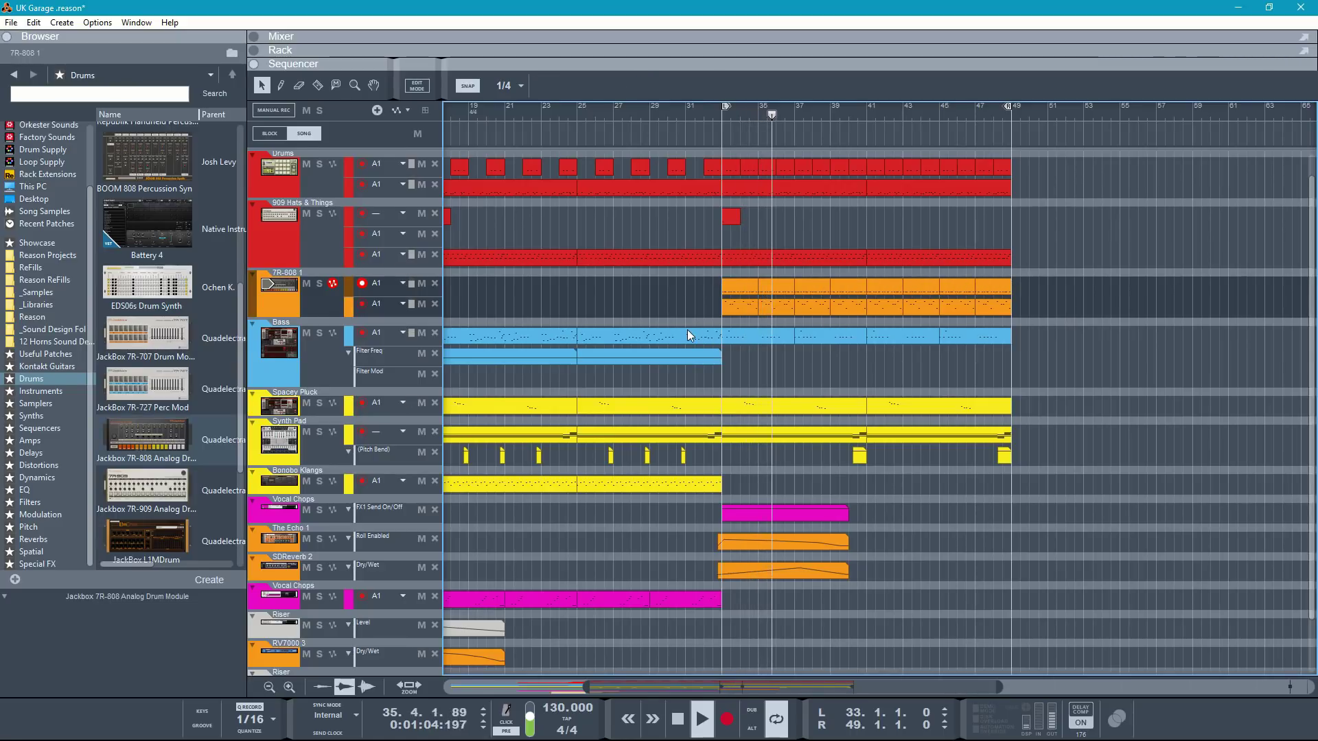
pyautogui.press('space')
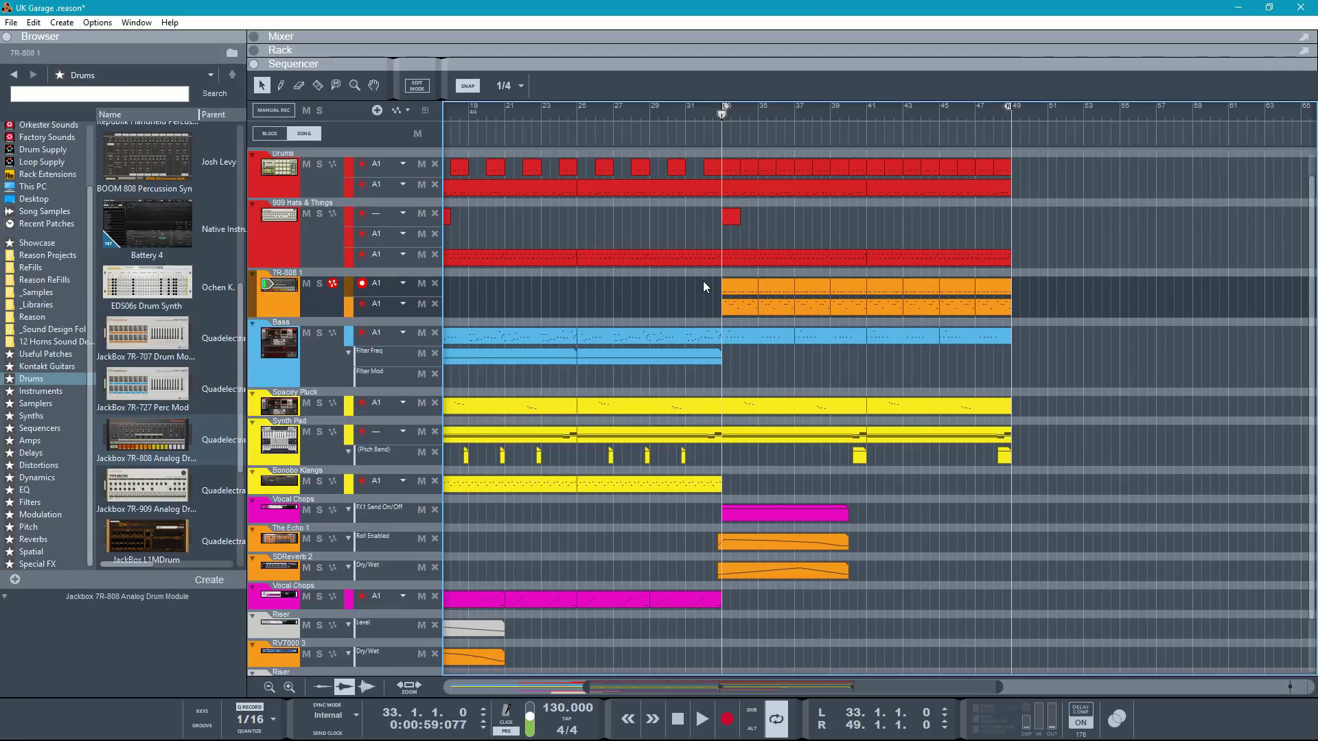
# Step: Add a Mix Channel below the 7R-808 and route the drum module's separate CY output into it
pyautogui.press('F6')
pyautogui.scroll(2, 36, 182)
pyautogui.click(32, 152)
pyautogui.moveTo(171, 419); pyautogui.dragTo(797, 306)
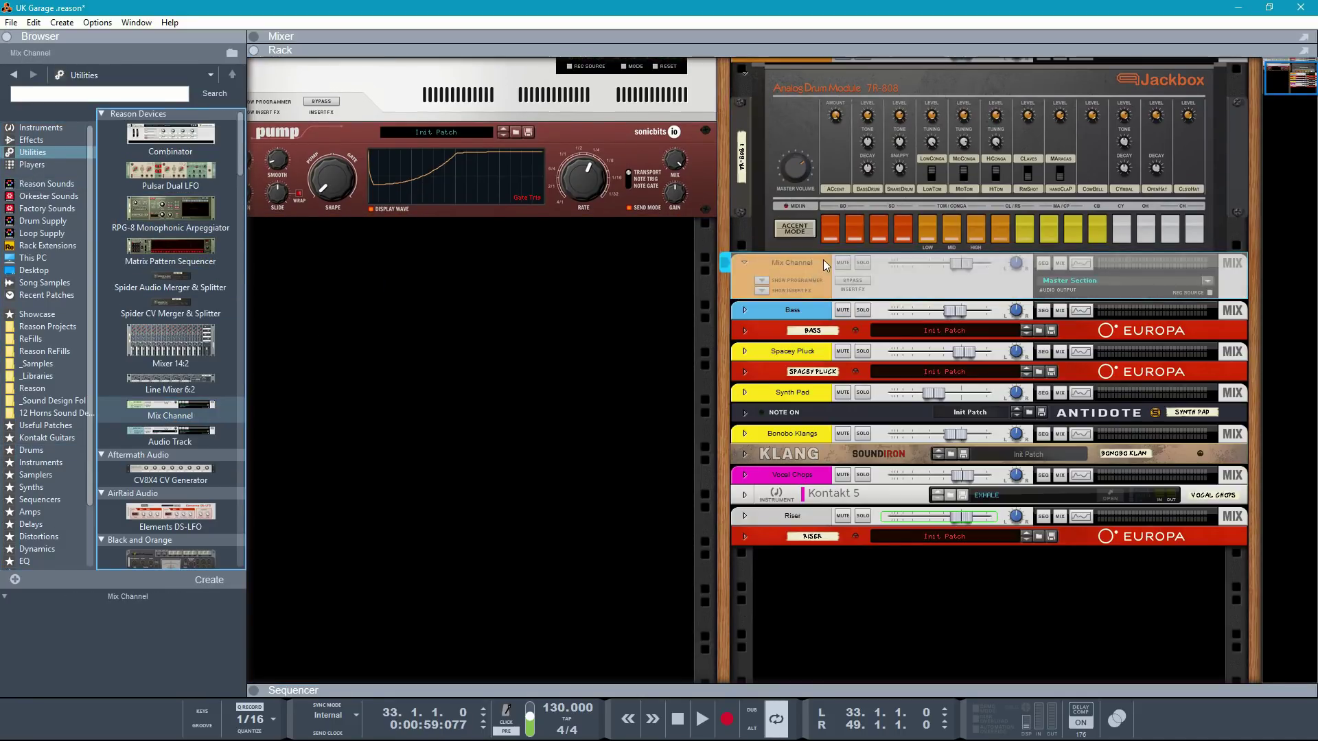
pyautogui.click(870, 221)
pyautogui.press('Tab')
pyautogui.moveTo(897, 256); pyautogui.dragTo(897, 270)
pyautogui.press('Tab')
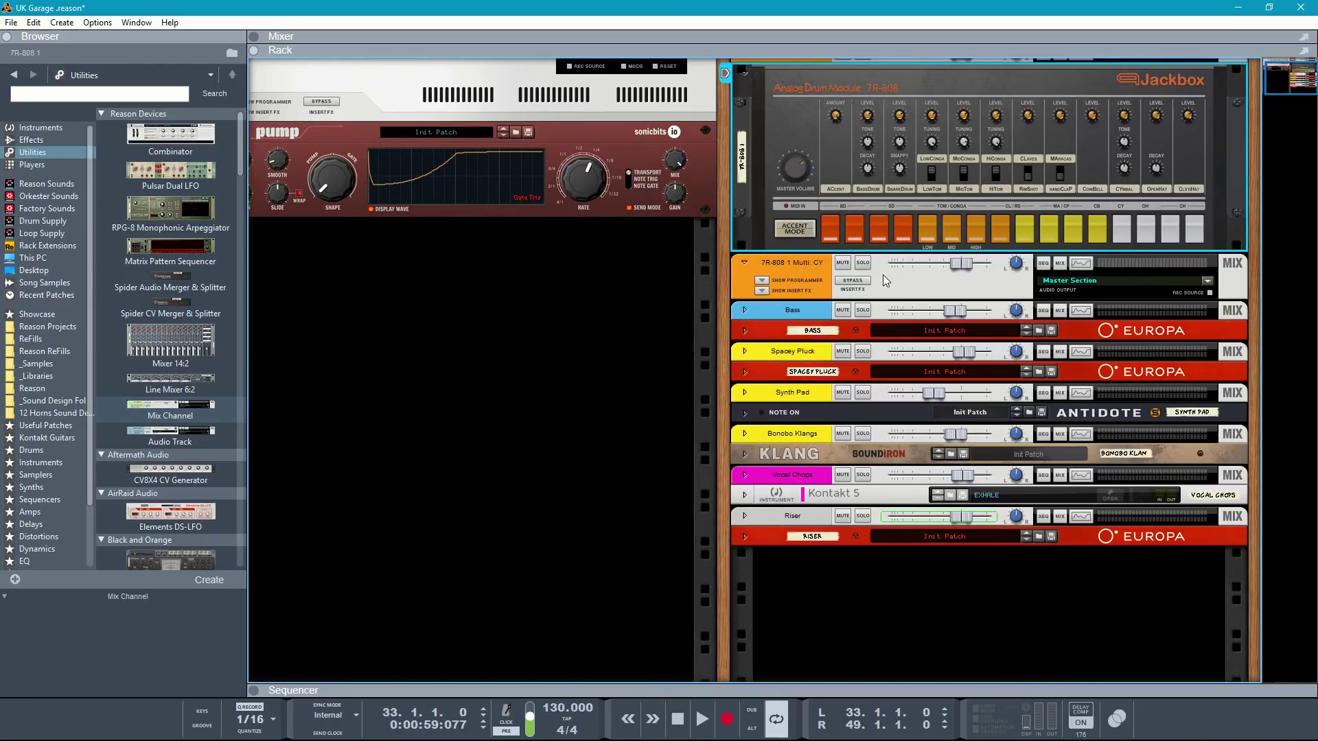
# Step: Add The Echo as an insert effect on the 7R-808 CY channel and adjust its delay time and dry/wet mix
pyautogui.click(756, 291)
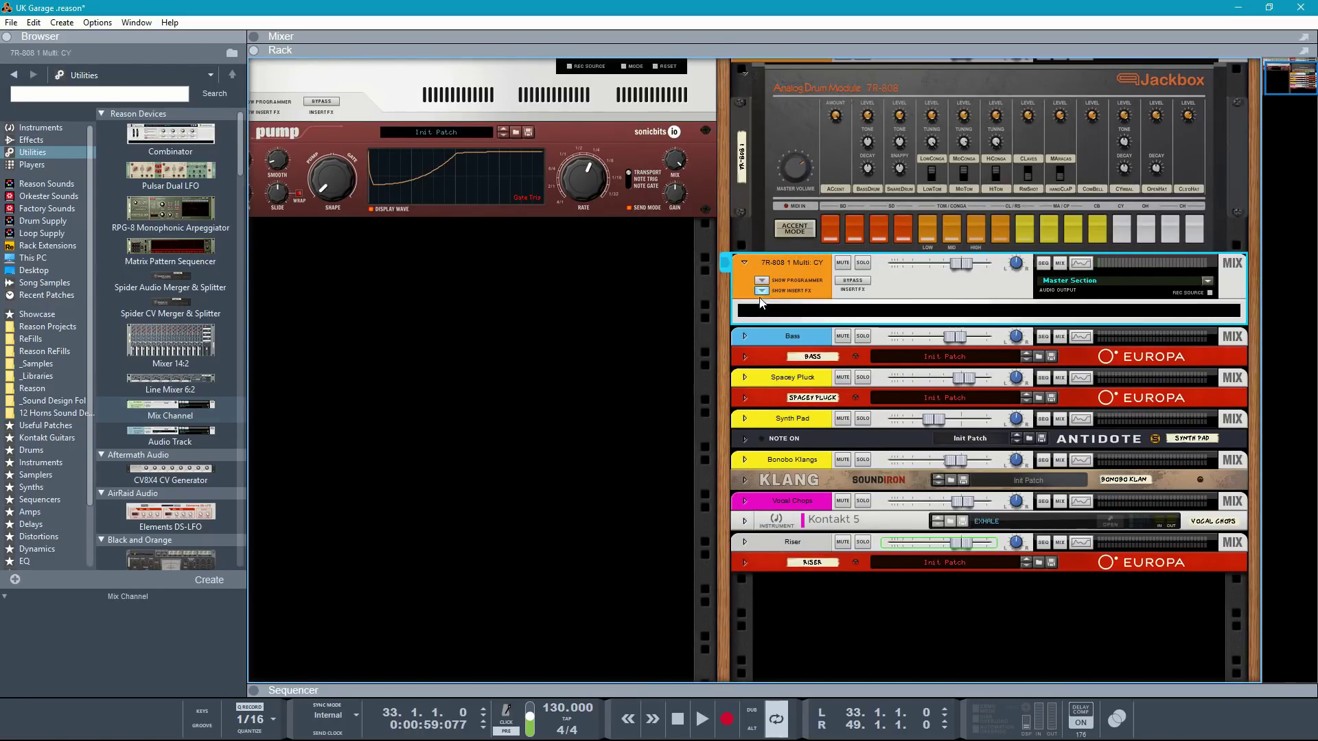
pyautogui.click(58, 140)
pyautogui.moveTo(170, 180); pyautogui.dragTo(762, 314)
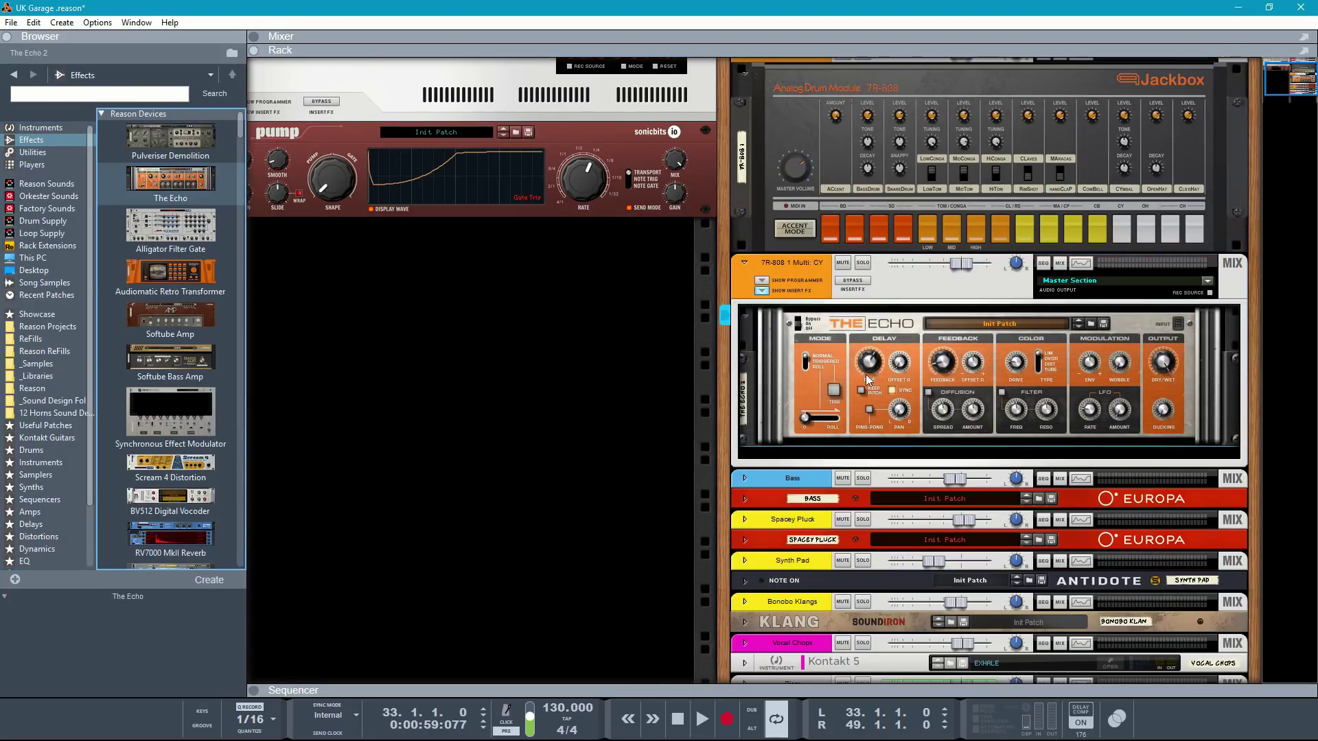
pyautogui.moveTo(872, 366); pyautogui.dragTo(872, 364)
pyautogui.moveTo(1158, 365)
pyautogui.mouseDown()
pyautogui.moveTo(1170, 474)
pyautogui.moveTo(1165, 372)
pyautogui.mouseUp()
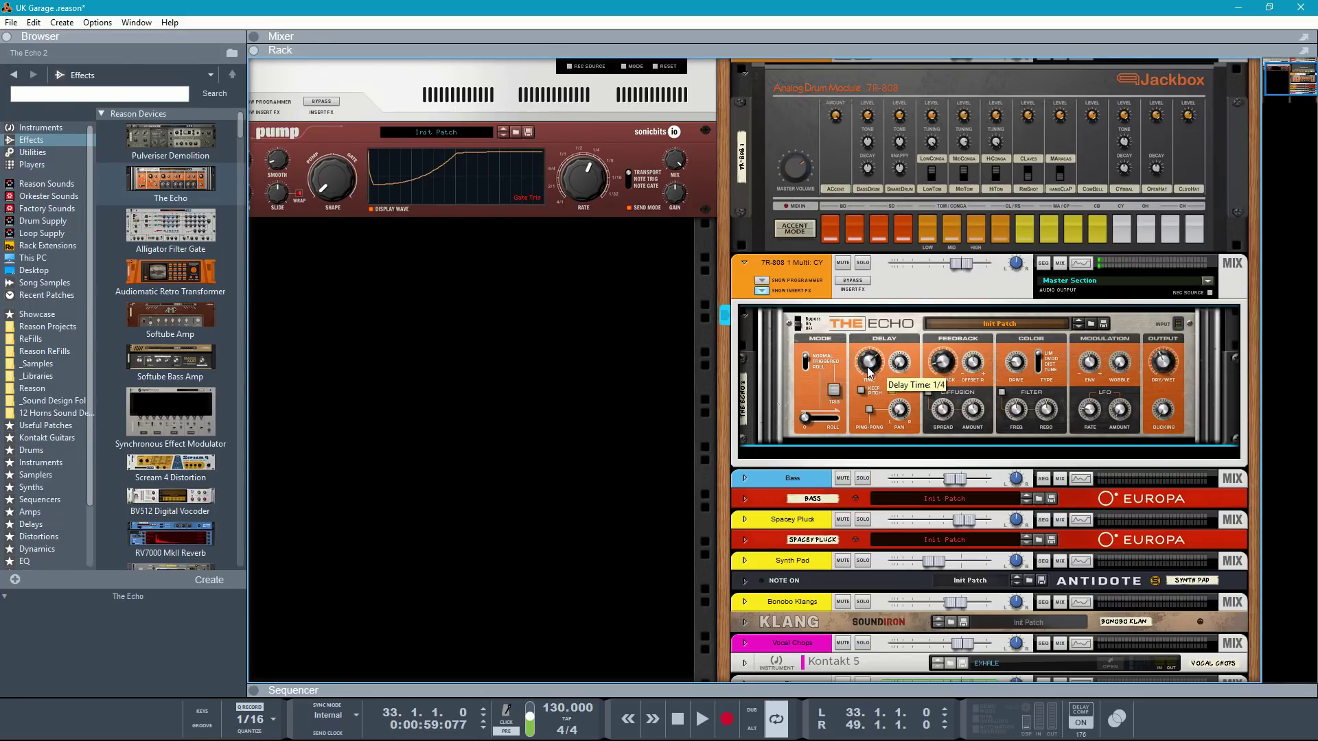
# Step: Lower The Echo's delay time, enable its ping-pong mode and adjust the feedback
pyautogui.moveTo(868, 372); pyautogui.dragTo(865, 401)
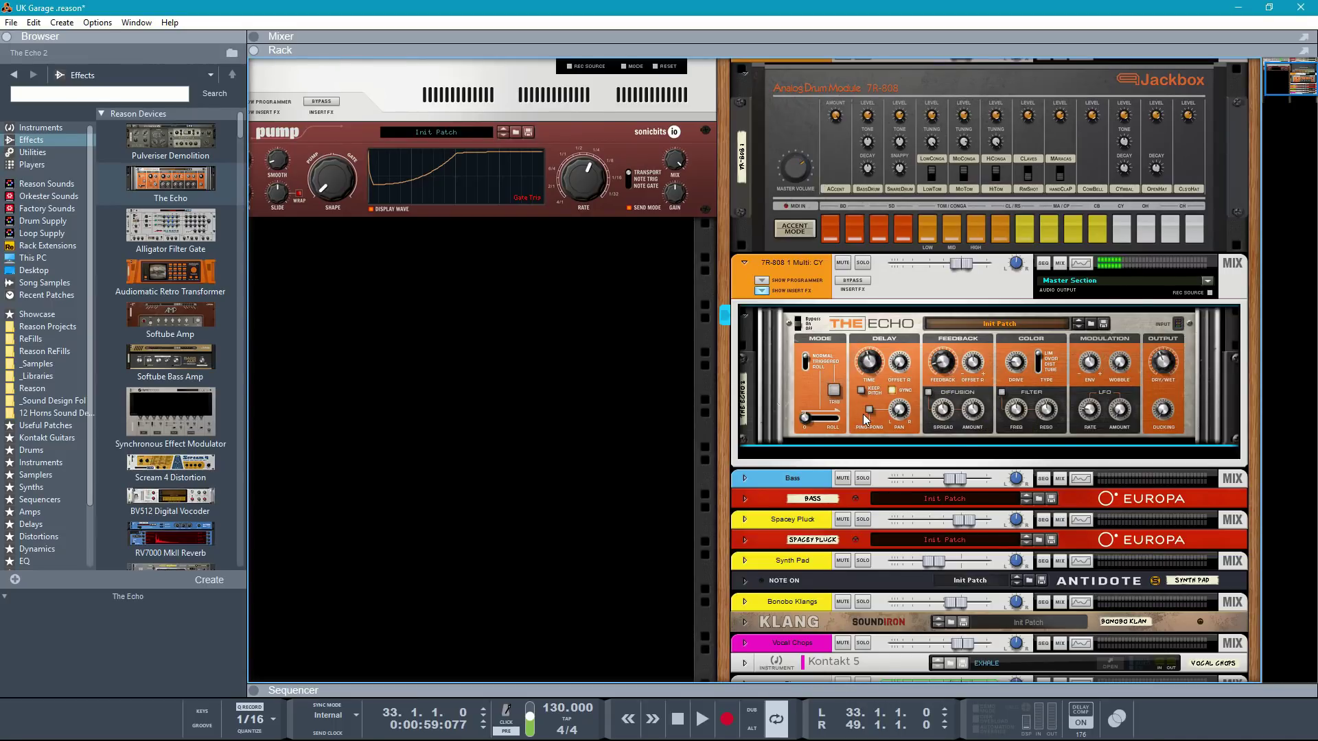
pyautogui.click(869, 411)
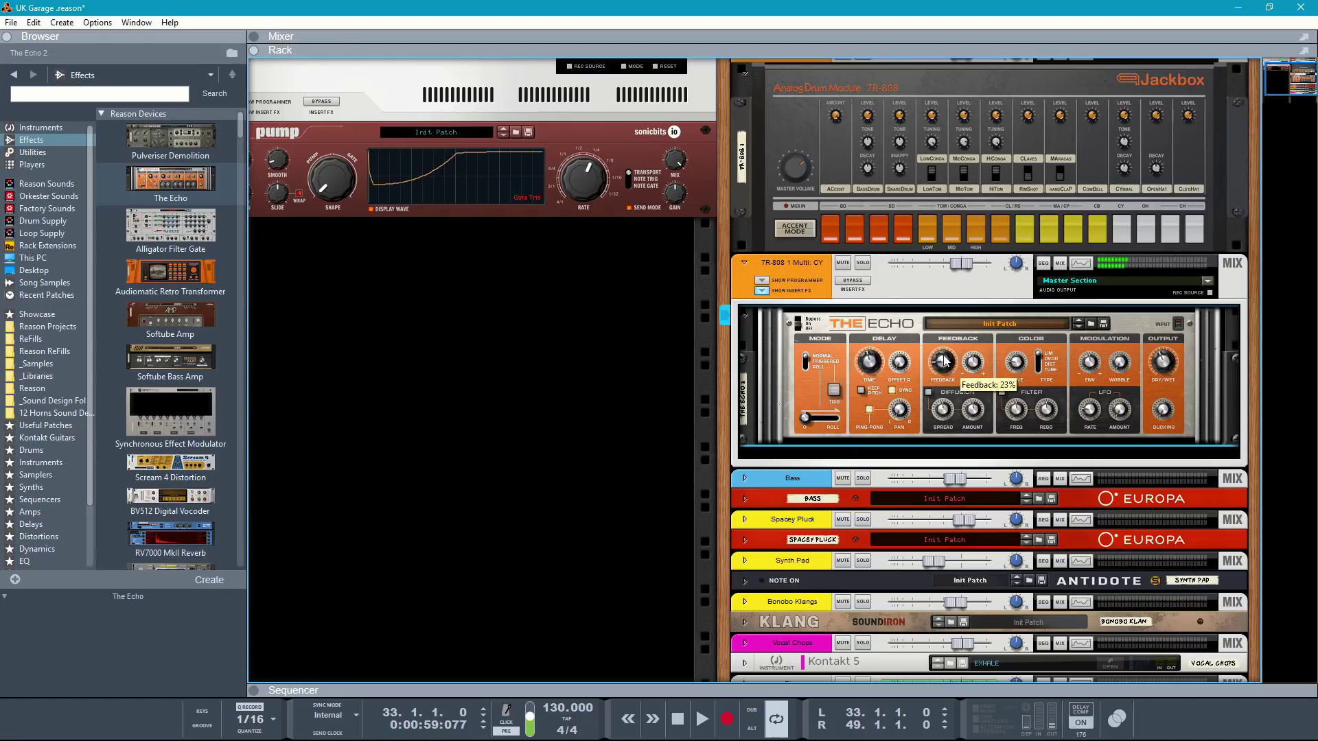
pyautogui.moveTo(949, 324); pyautogui.dragTo(954, 310)
# Step: Record a four-bar cymbal part on a new 7R-808 lane from bar 33 and duplicate it up to bar 49
pyautogui.press('F7')
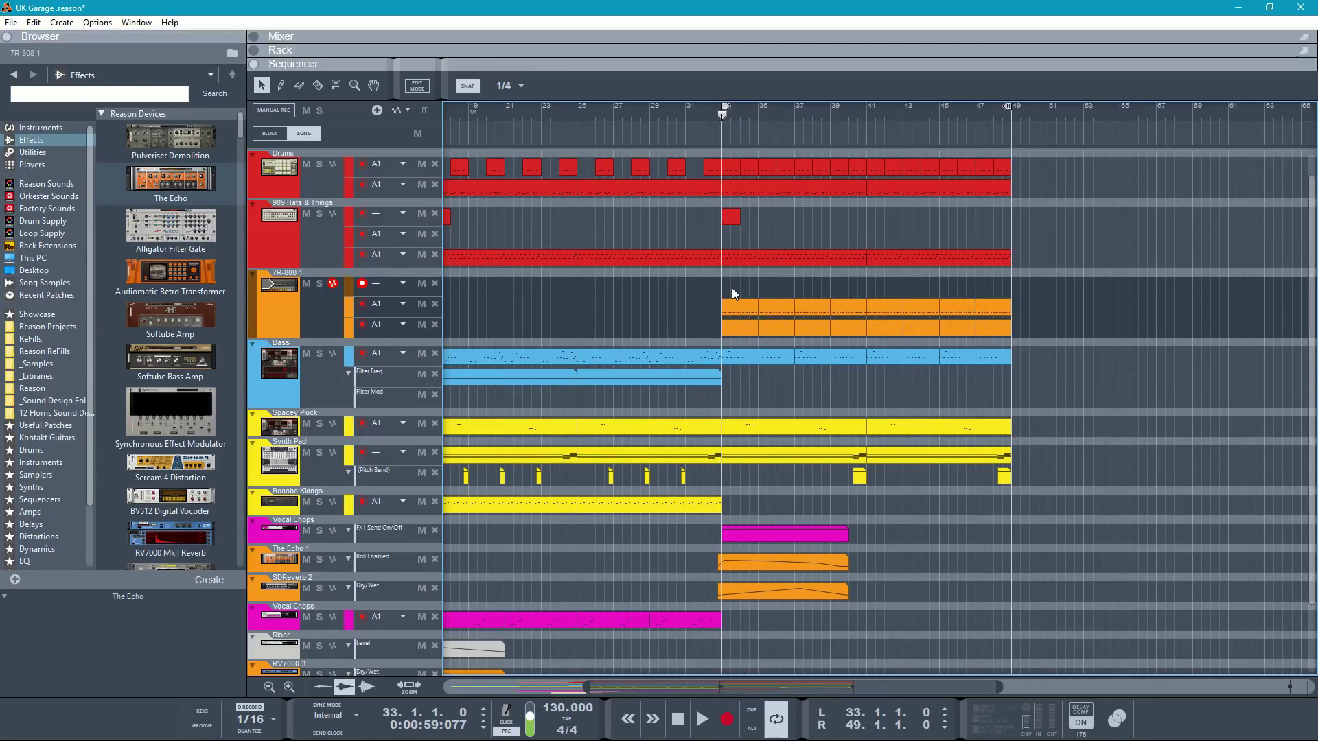
pyautogui.hotkey('ctrl', 'Return')
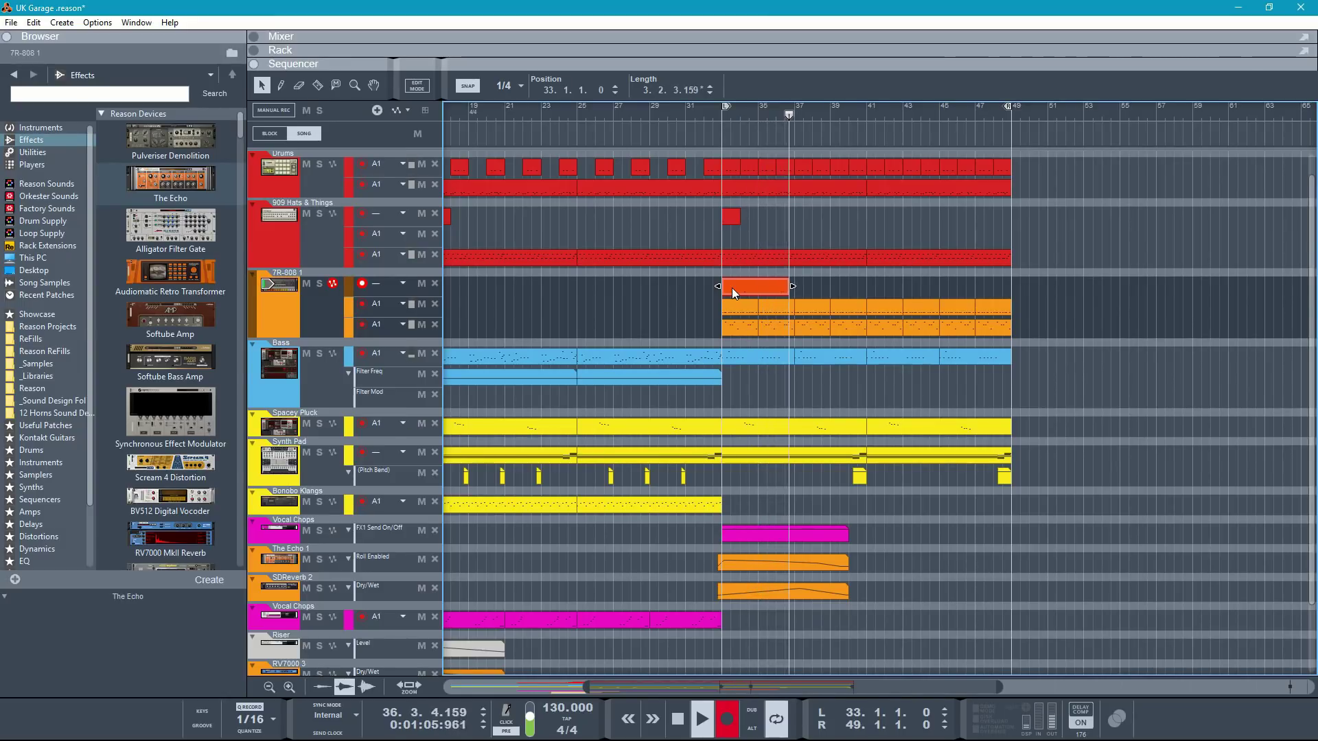
pyautogui.hotkey('ctrl', 'd')
pyautogui.hotkey('ctrl', 'd')
pyautogui.hotkey('ctrl', 'd')
pyautogui.hotkey('ctrl', 'd')
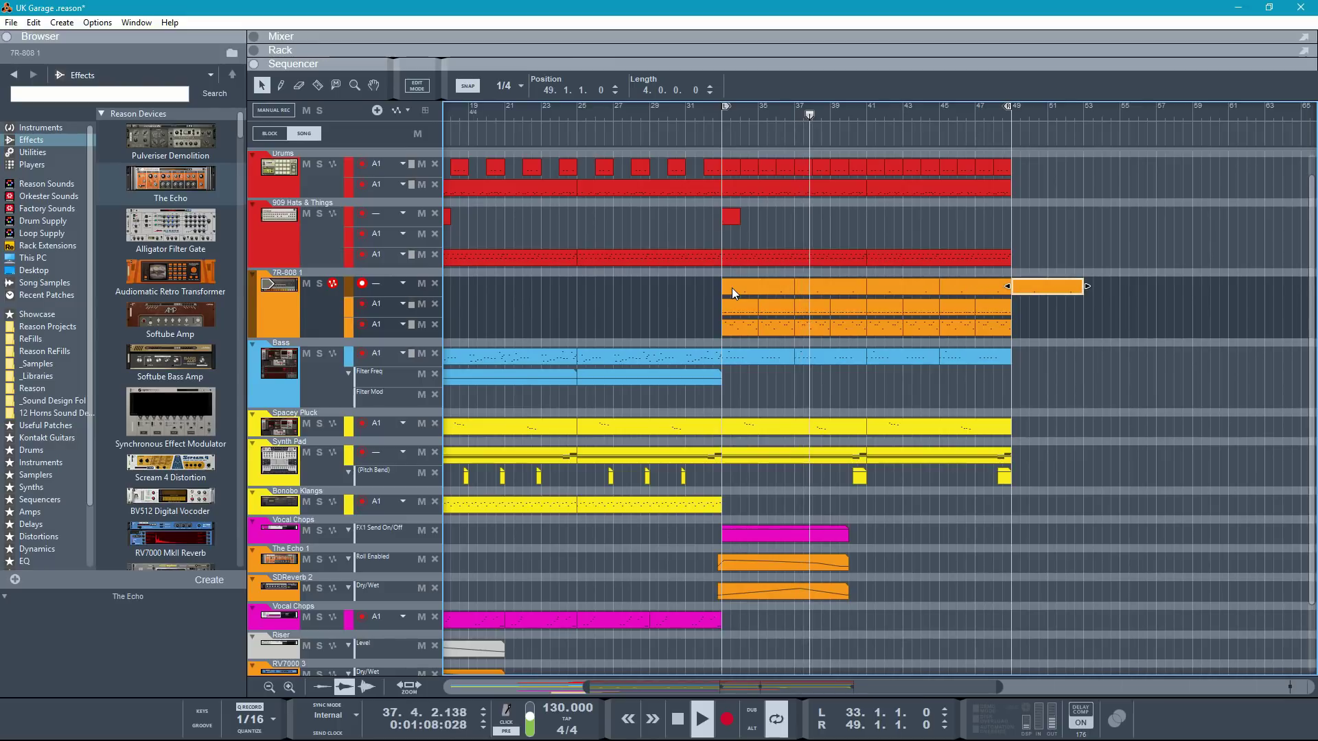
pyautogui.press('Delete')
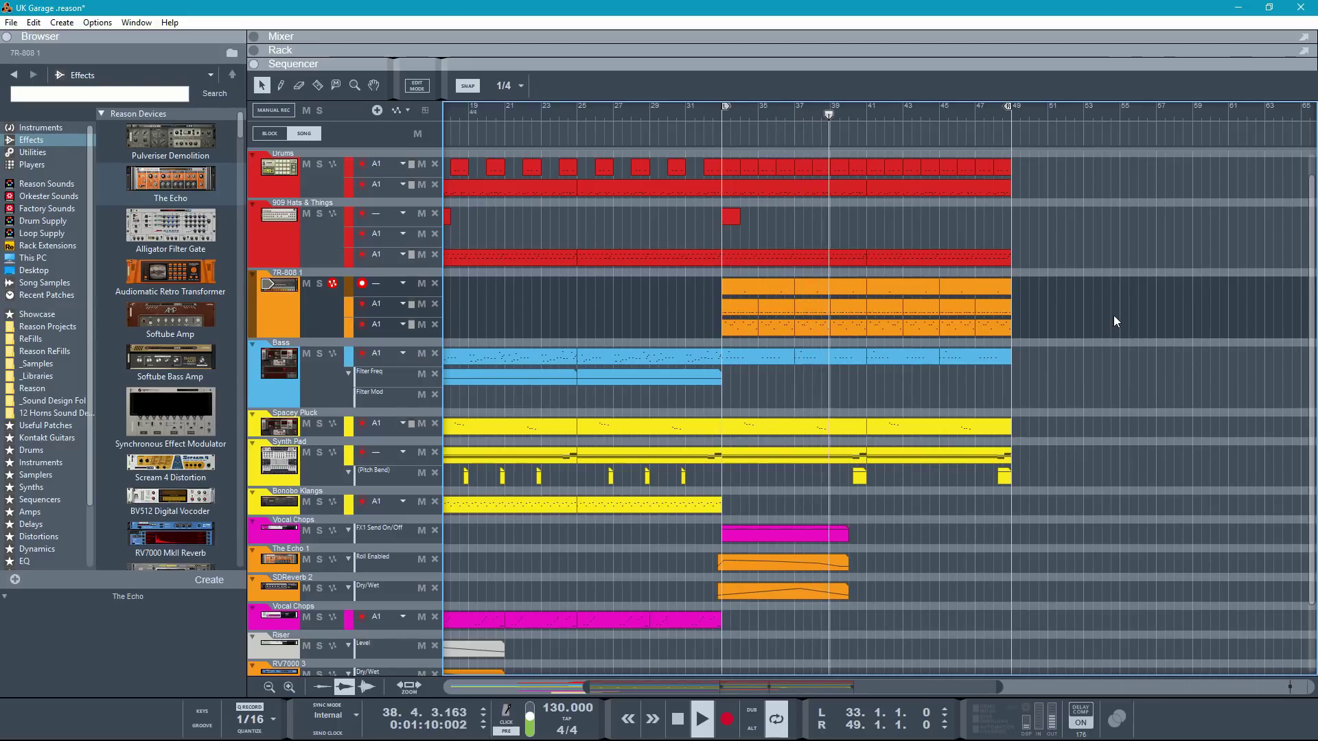
# Step: Collapse the 7R-808 and its CY mix channel with The Echo in the rack
pyautogui.scroll(-1, 1075, 340)
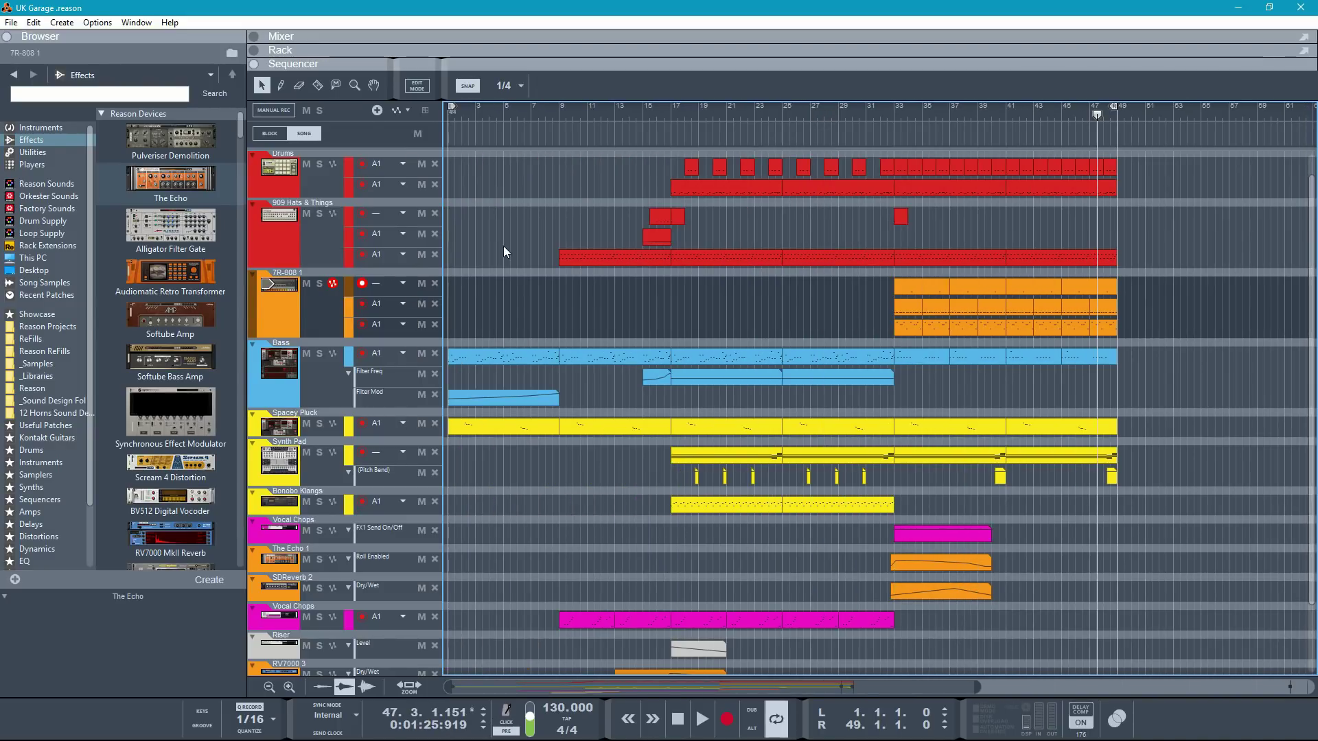
pyautogui.press('F6')
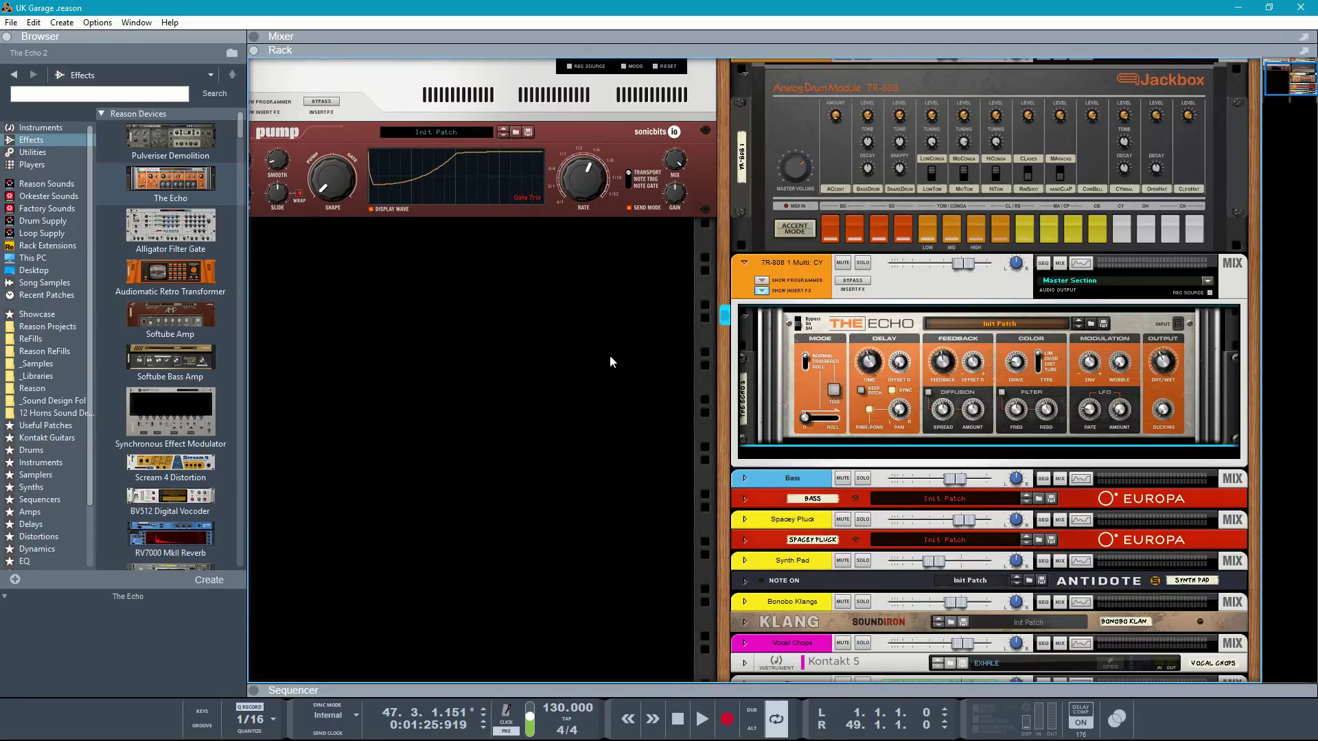
pyautogui.scroll(1, 714, 315)
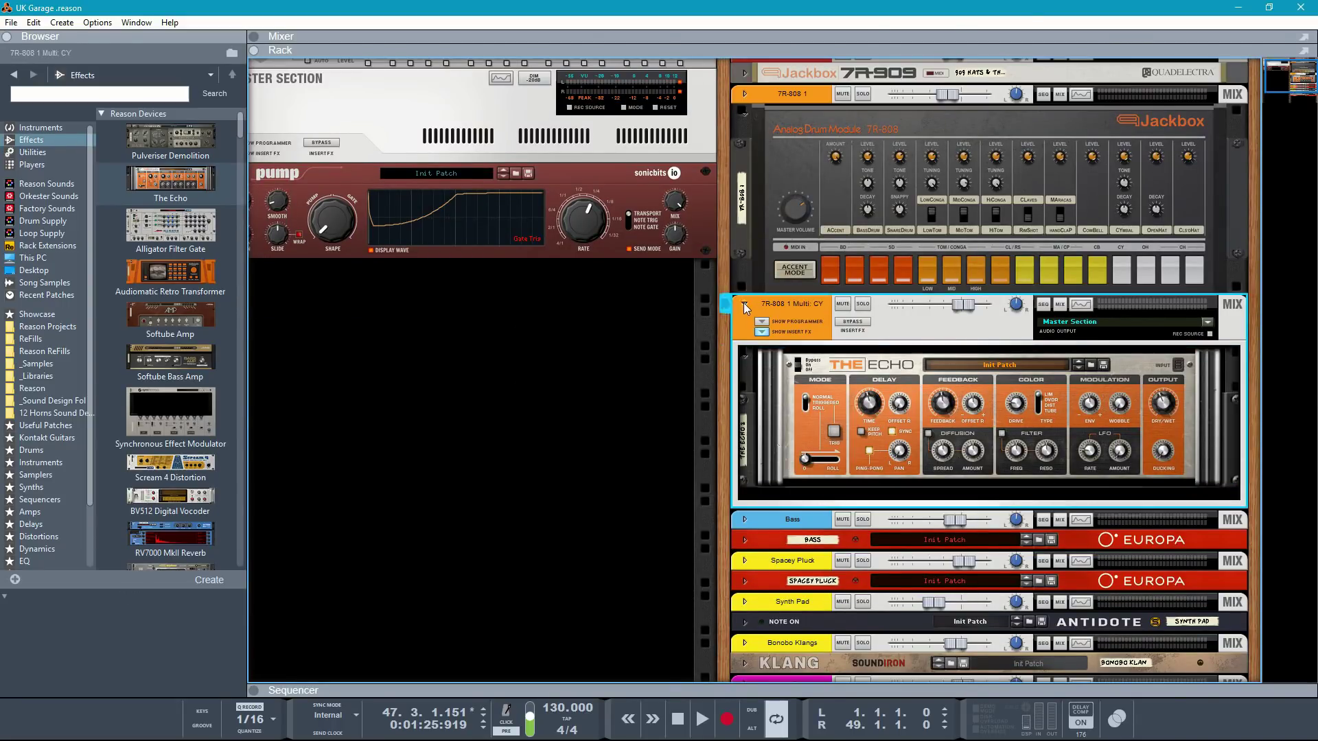
pyautogui.keyDown('alt'); pyautogui.click(743, 303); pyautogui.keyUp('alt')
pyautogui.moveTo(752, 324); pyautogui.dragTo(910, 375)
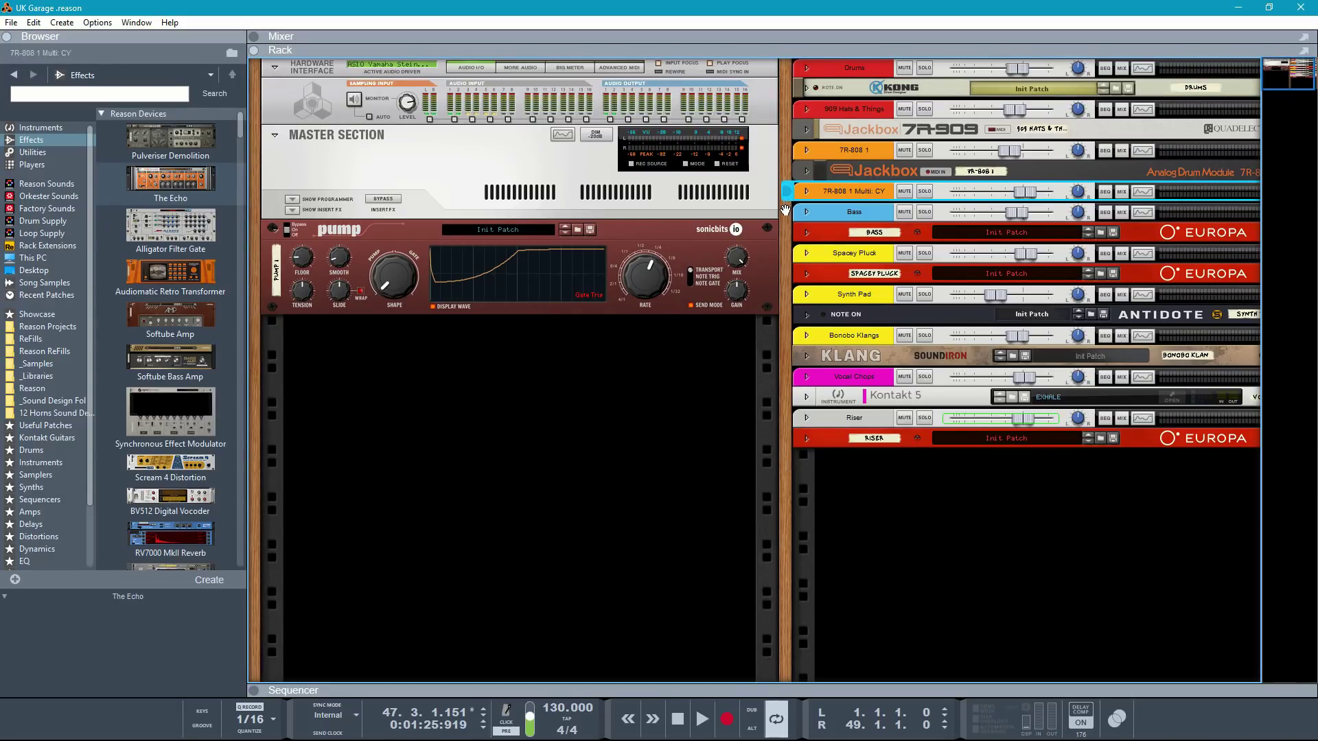
pyautogui.moveTo(785, 209); pyautogui.dragTo(693, 227)
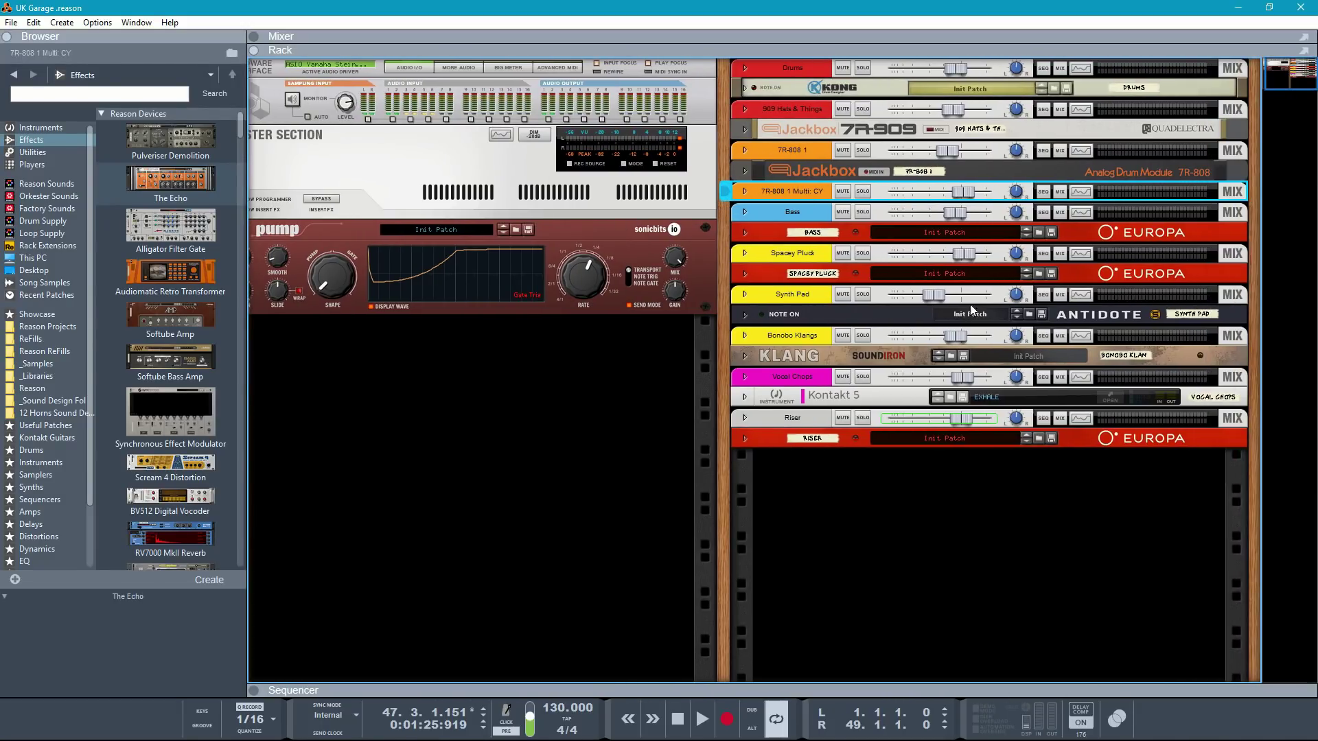